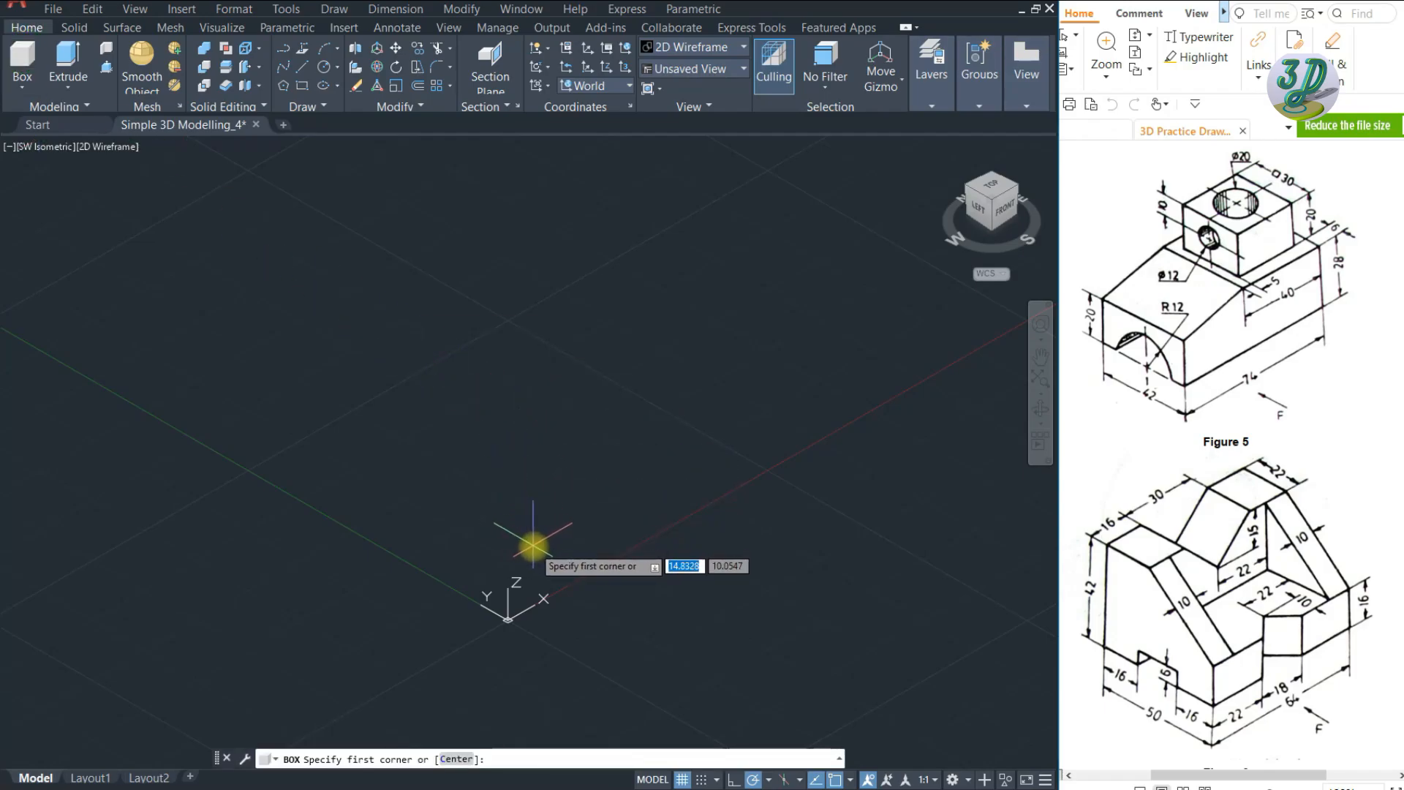
# - Model a solid box 74 mm long, 42 mm wide and 28 mm high near the origin
pyautogui.click(533, 545)
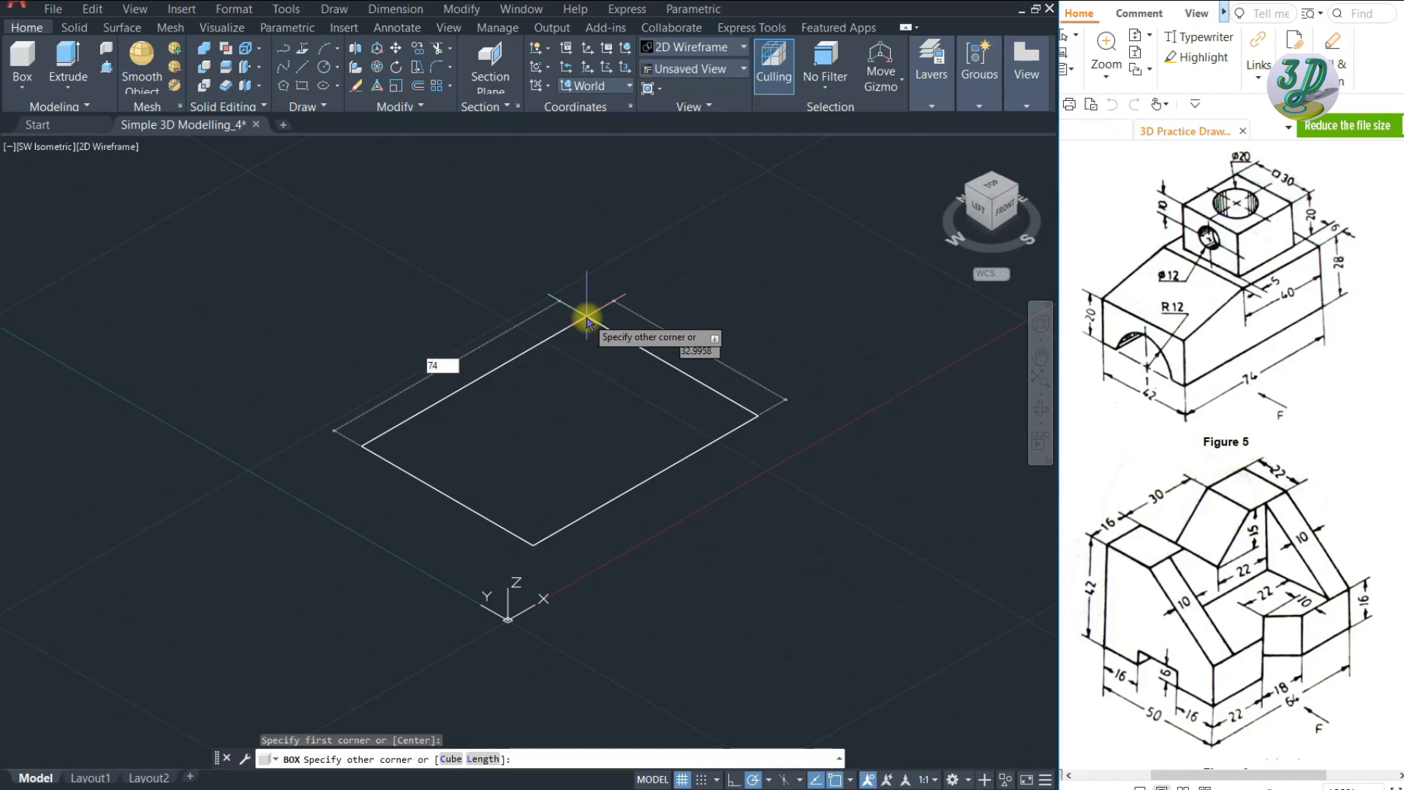
pyautogui.write('74')
pyautogui.press('Tab')
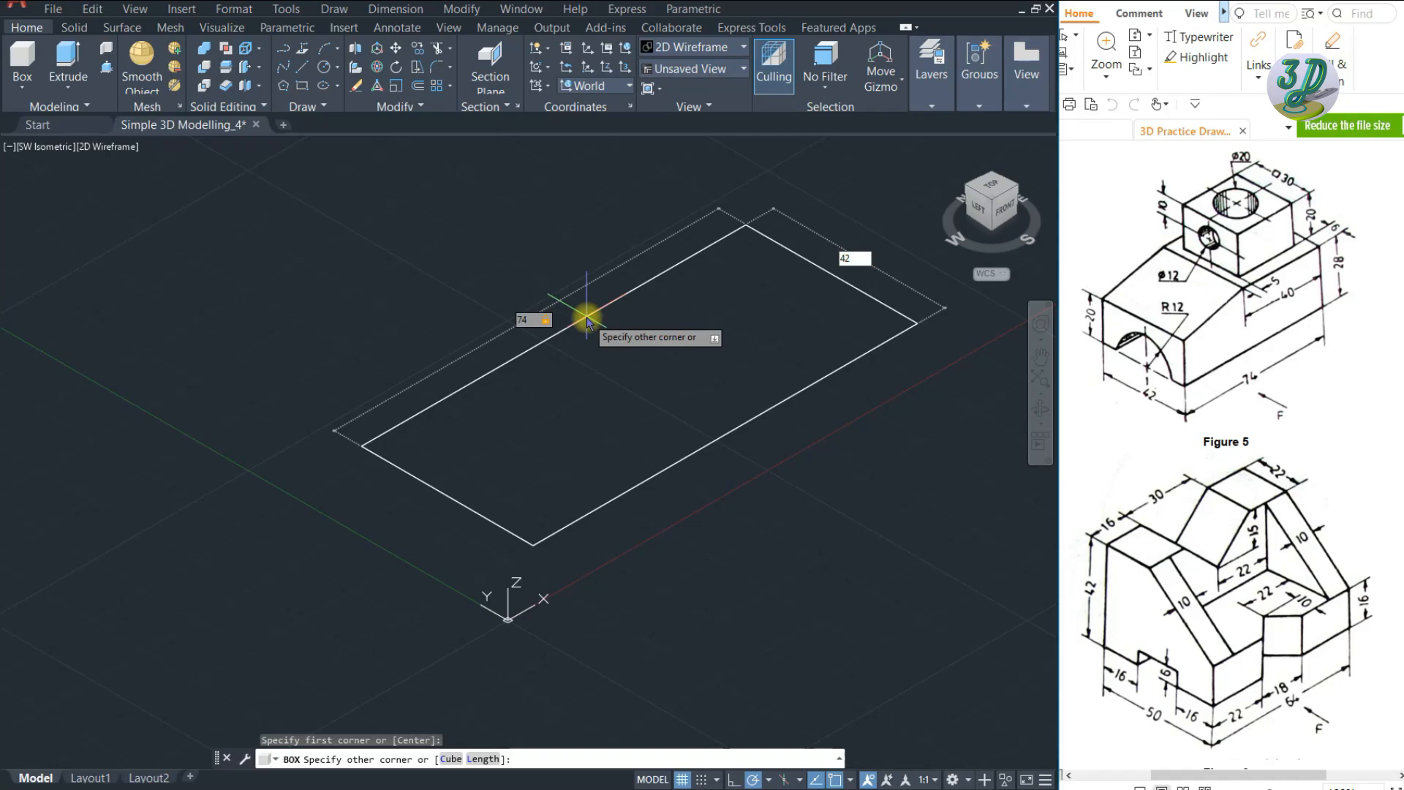
pyautogui.press('Return')
pyautogui.scroll(-2, 662, 168)
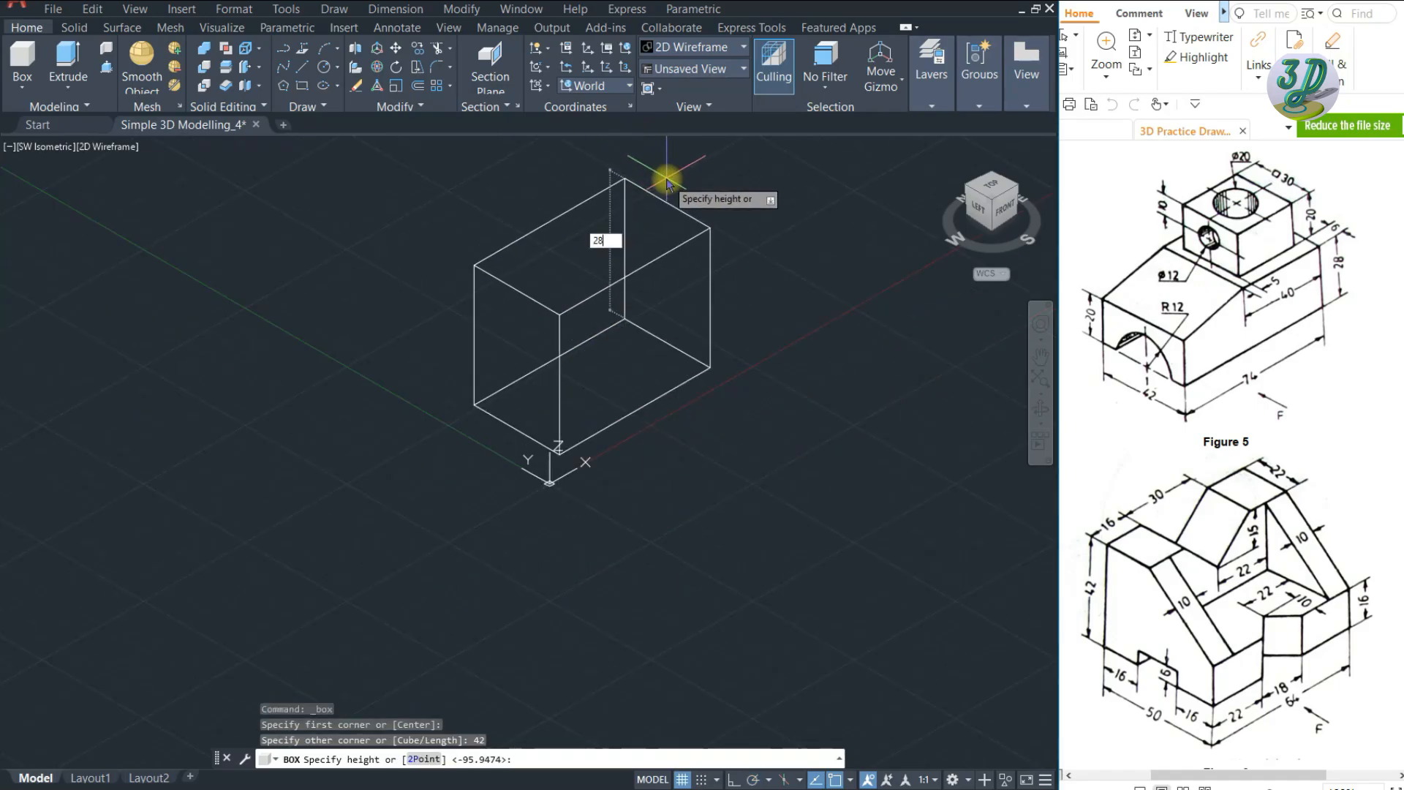
pyautogui.press('Return')
pyautogui.scroll(2, 659, 257)
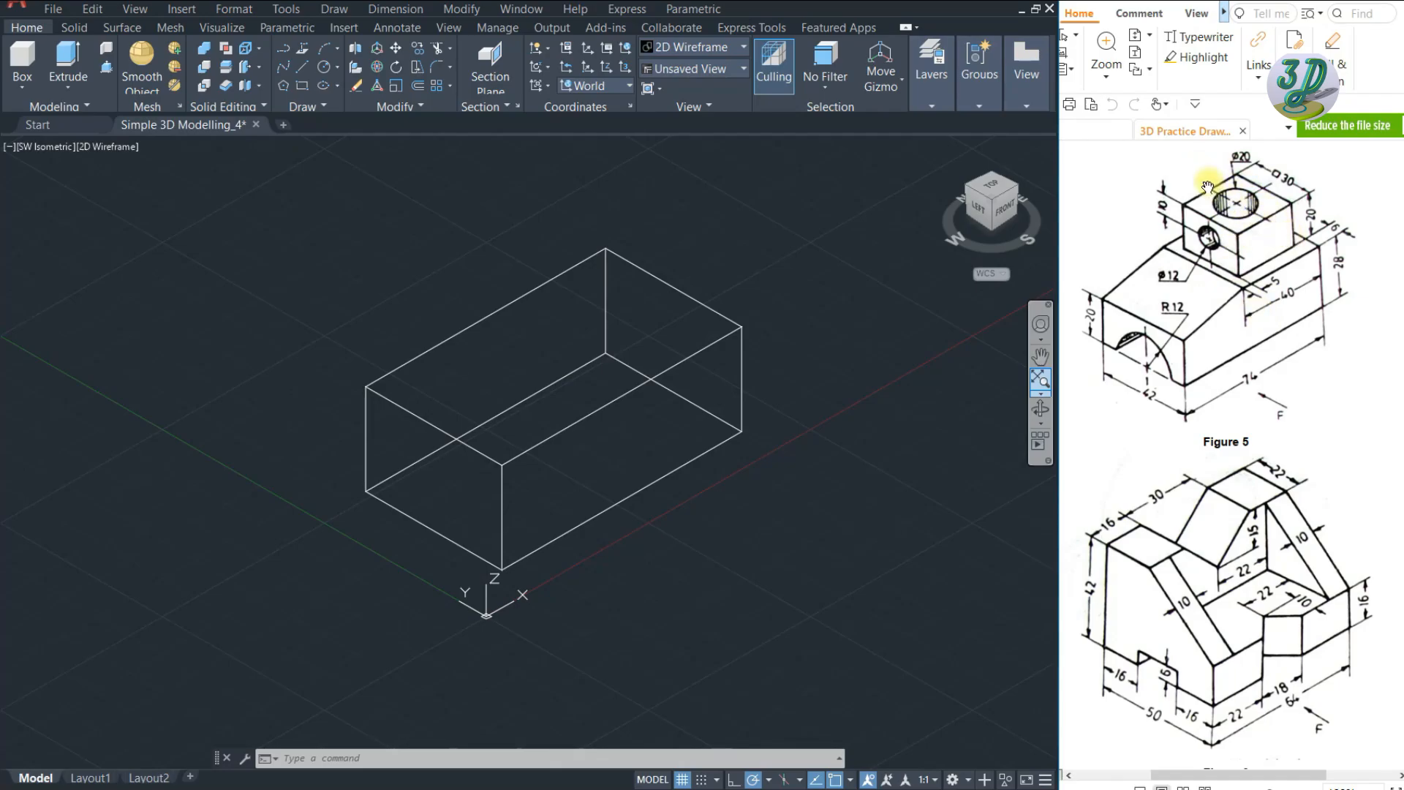
pyautogui.click(765, 313)
pyautogui.click(93, 139)
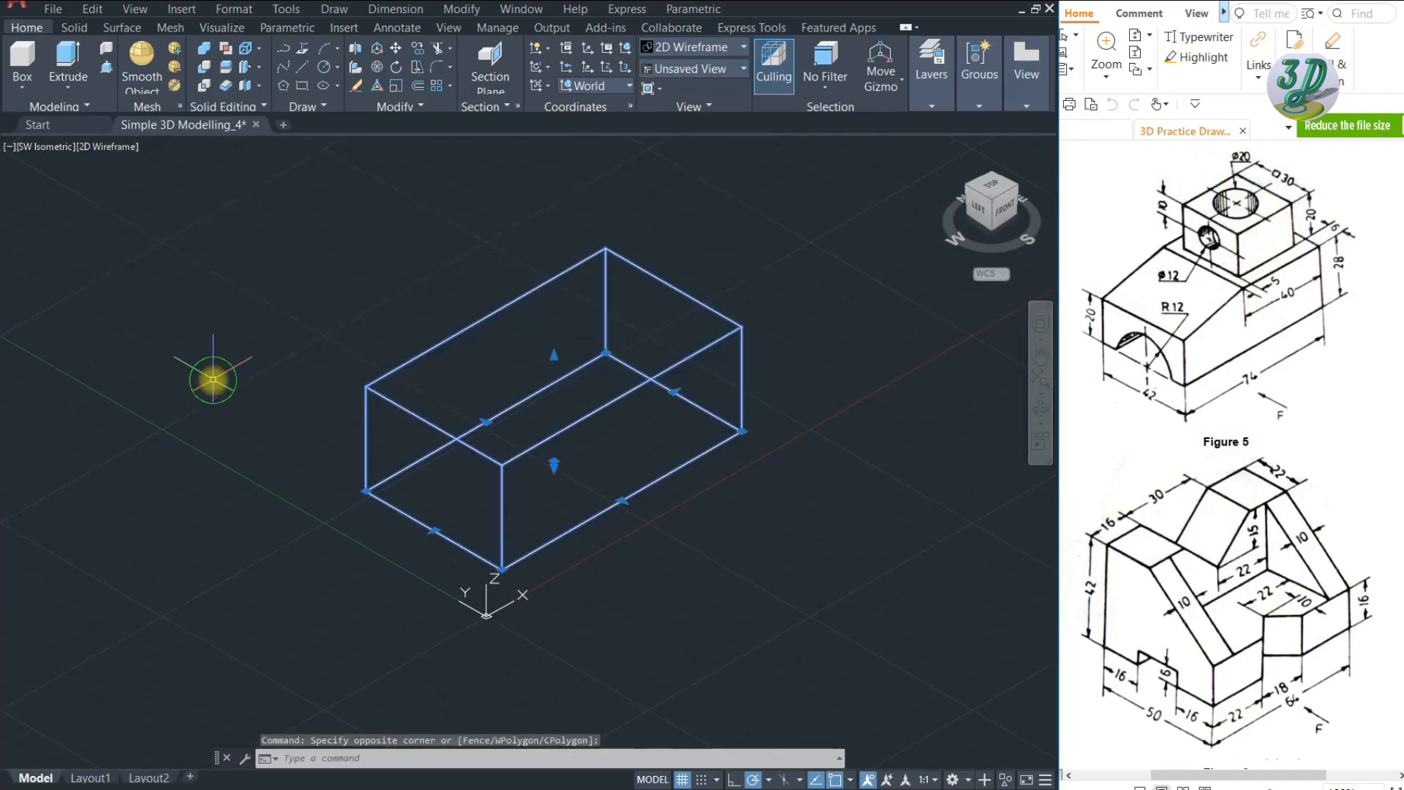
pyautogui.press('Escape')
pyautogui.press('Escape')
# - Extract the edges of the box as separate lines with Extract Edges
pyautogui.click(77, 28)
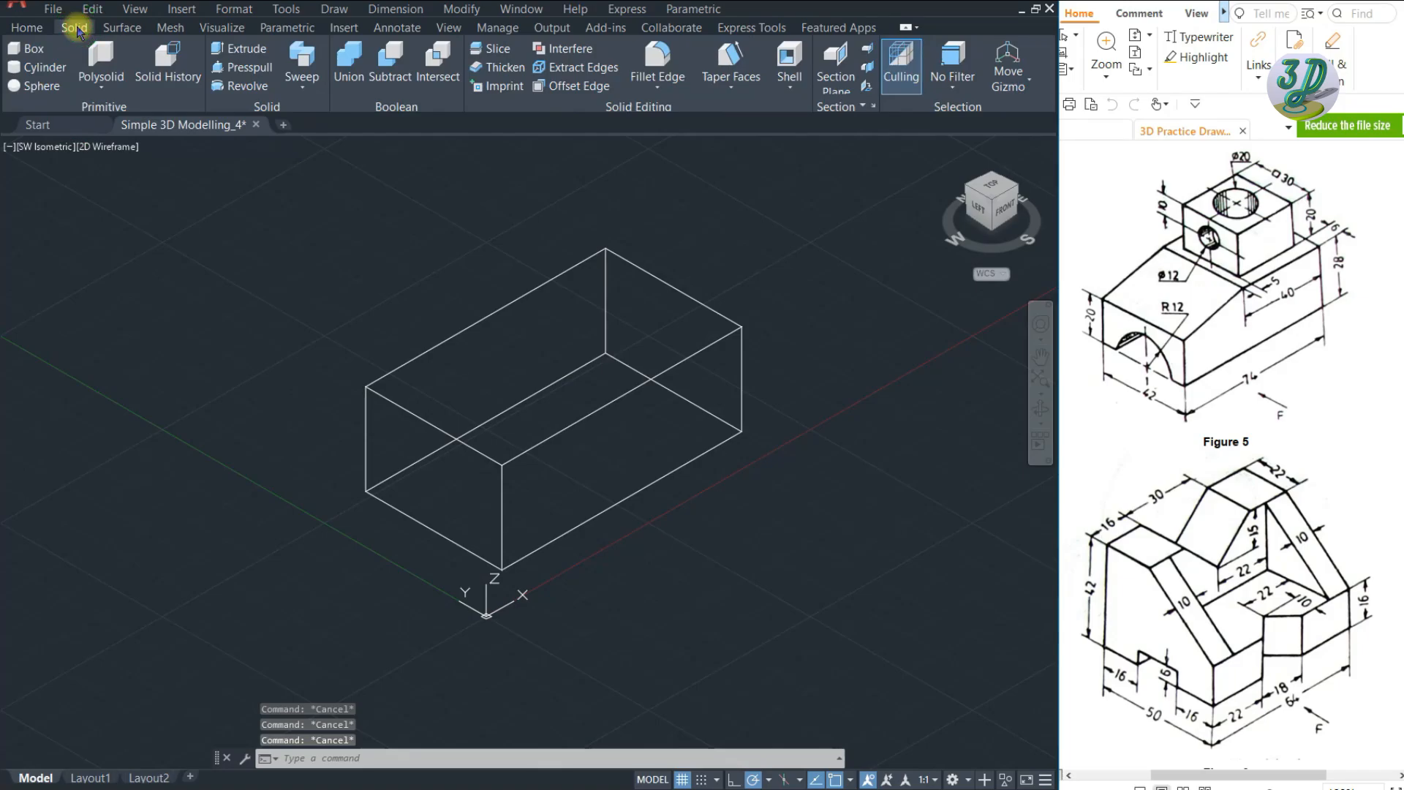
pyautogui.click(581, 69)
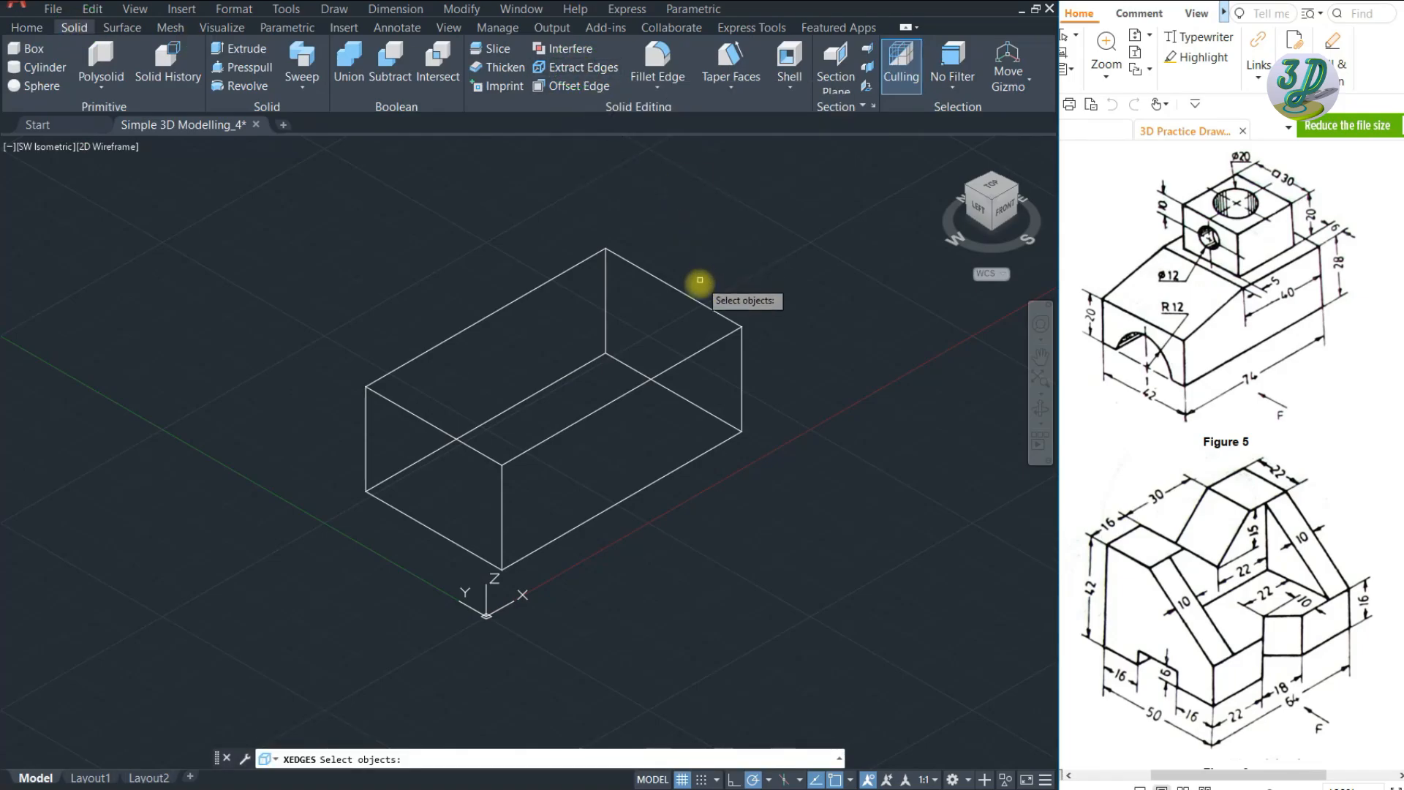
pyautogui.click(700, 302)
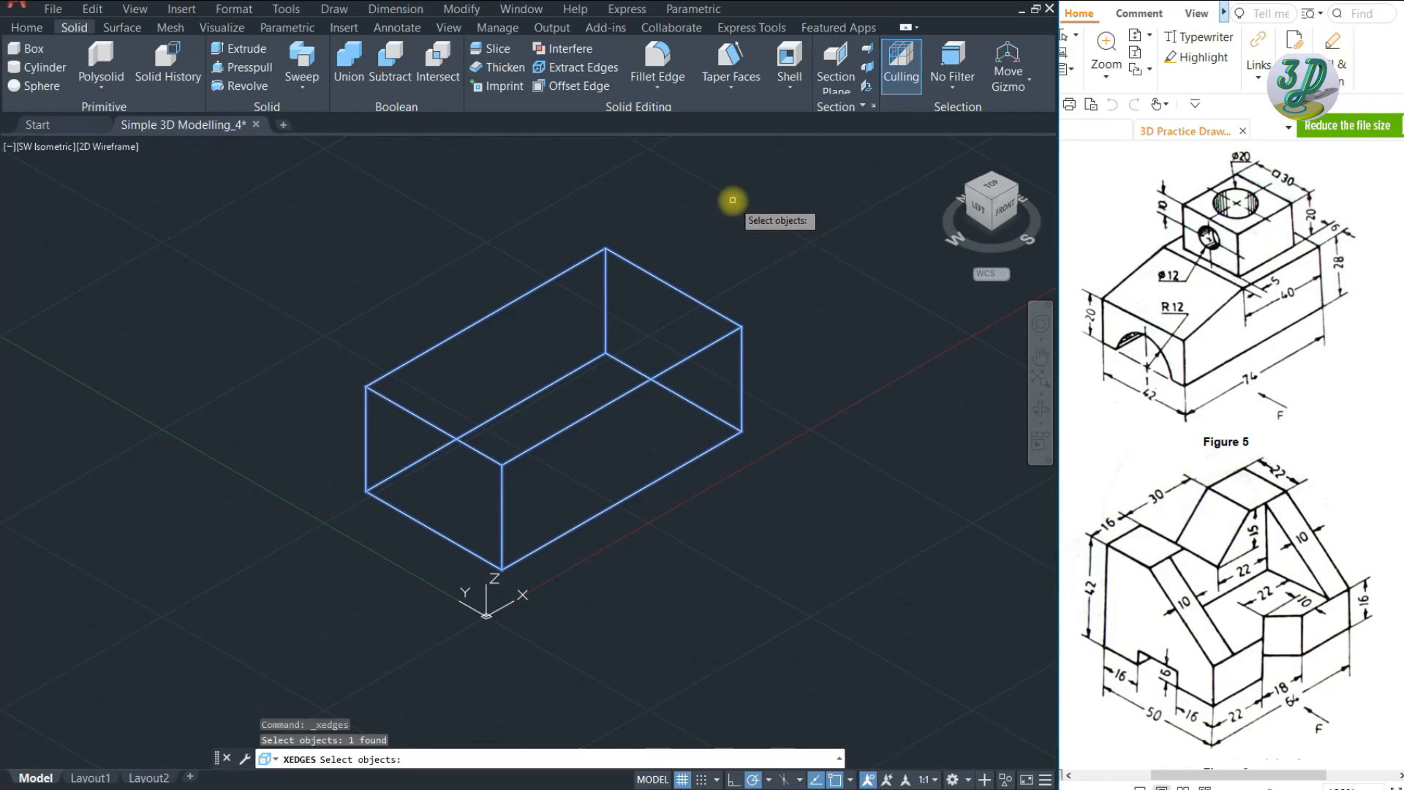
pyautogui.press('Return')
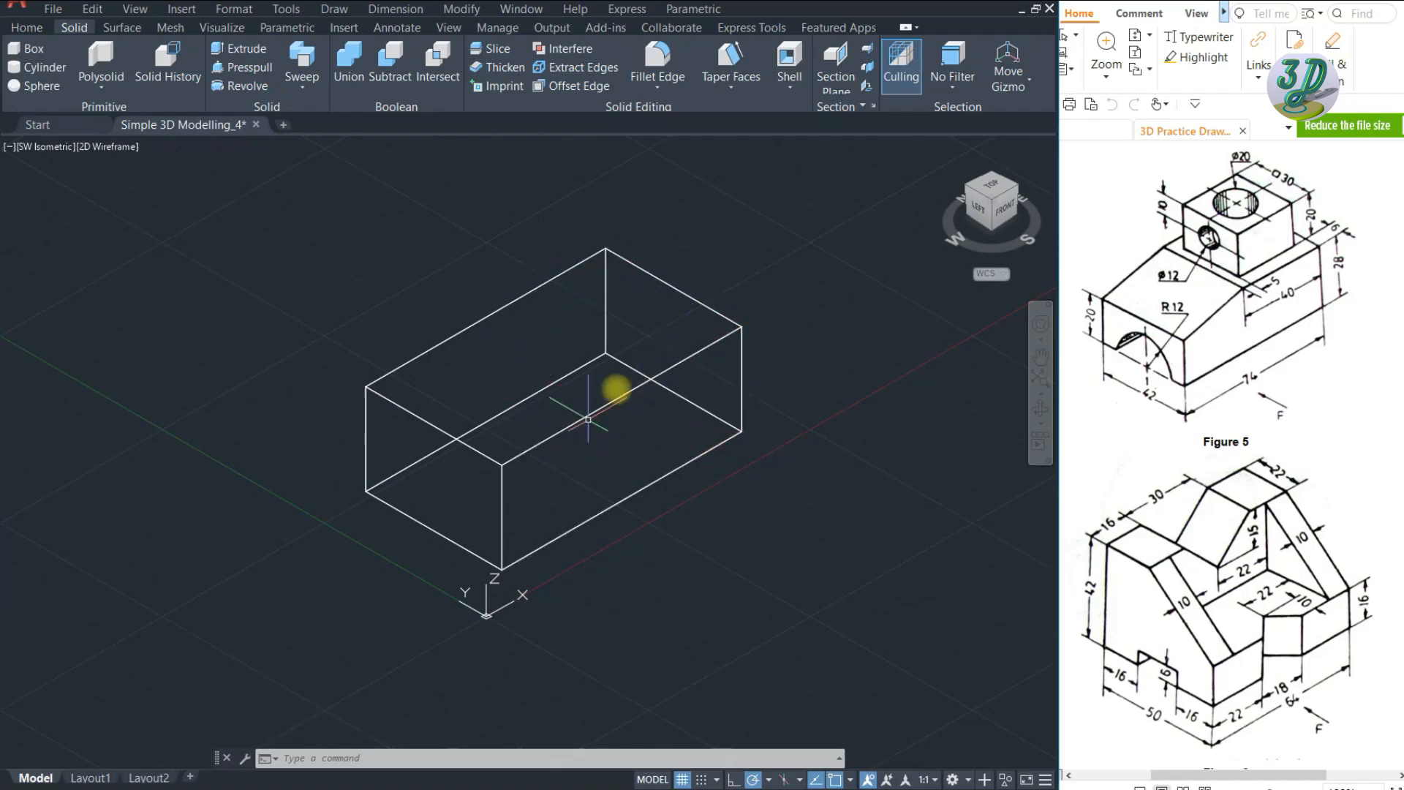
# - Offset the box's short top edge at the rear (+X) end inward by 5 mm and by 40 mm
pyautogui.click(26, 28)
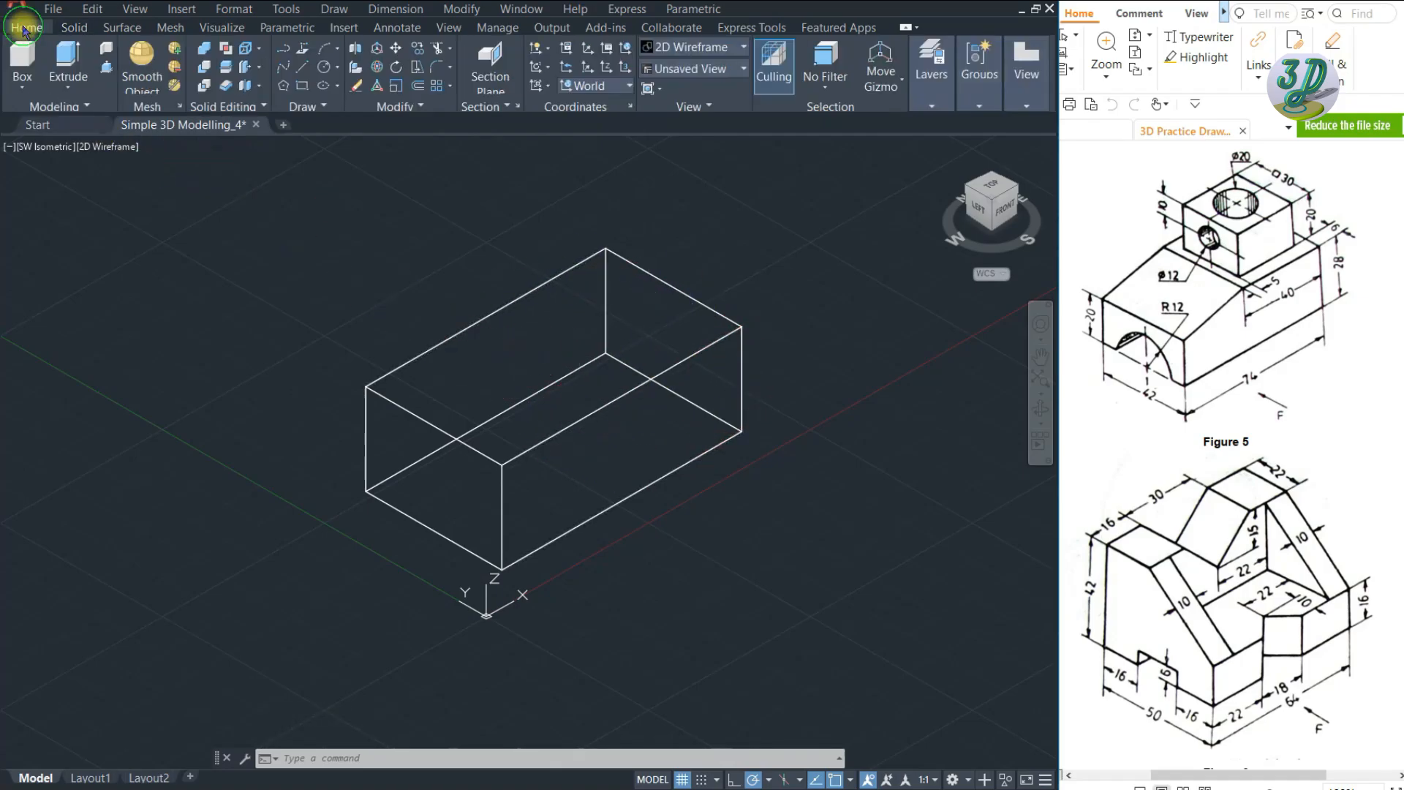
pyautogui.click(417, 86)
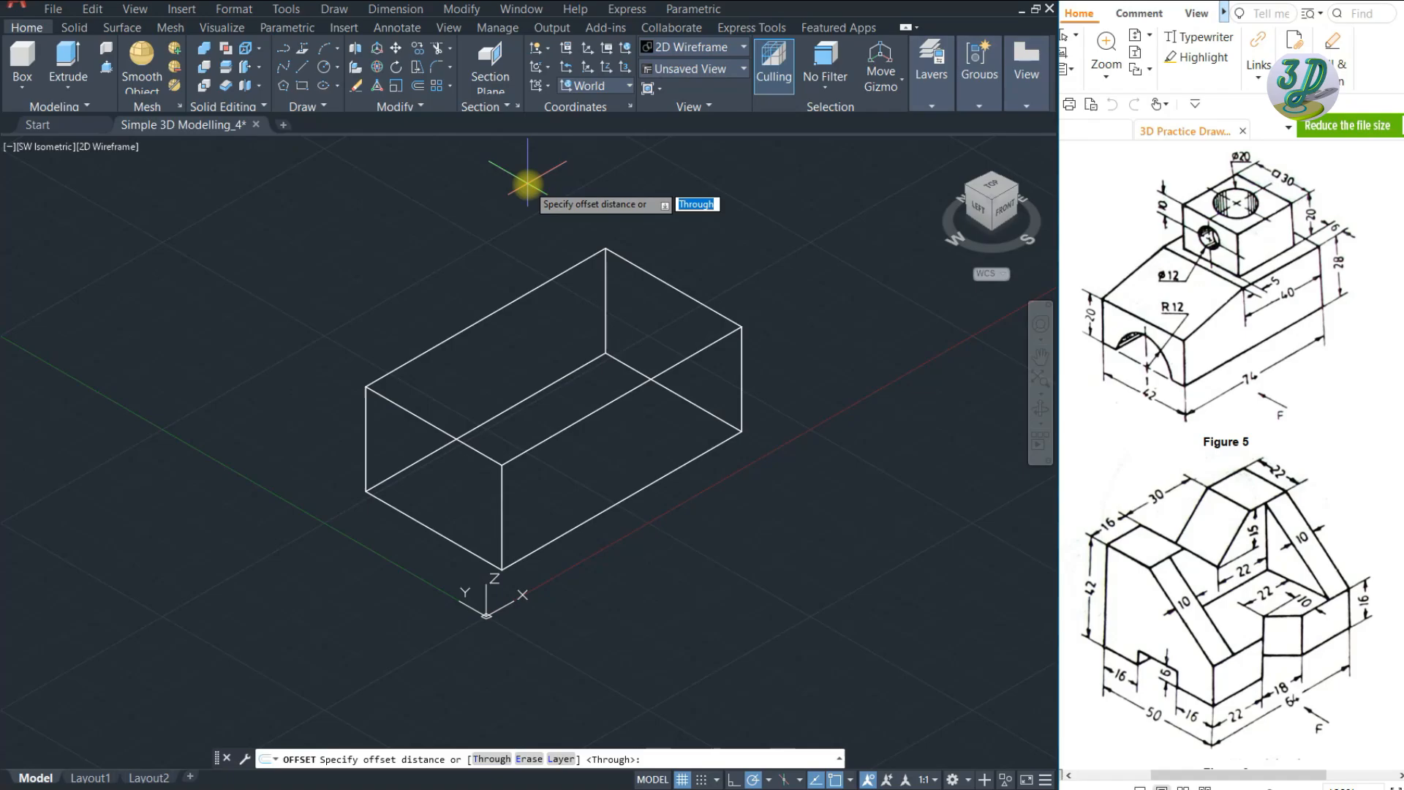
pyautogui.press('Return')
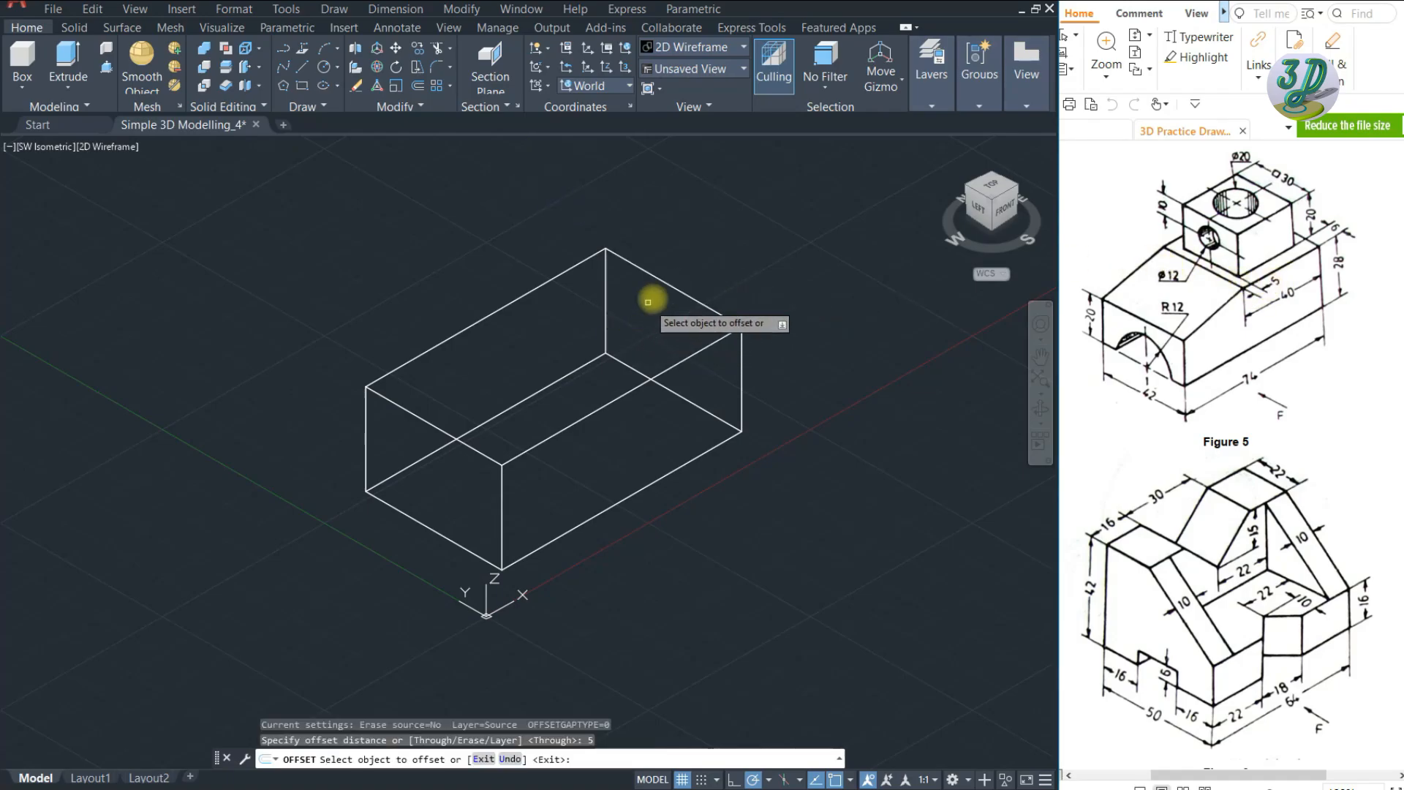
pyautogui.click(670, 285)
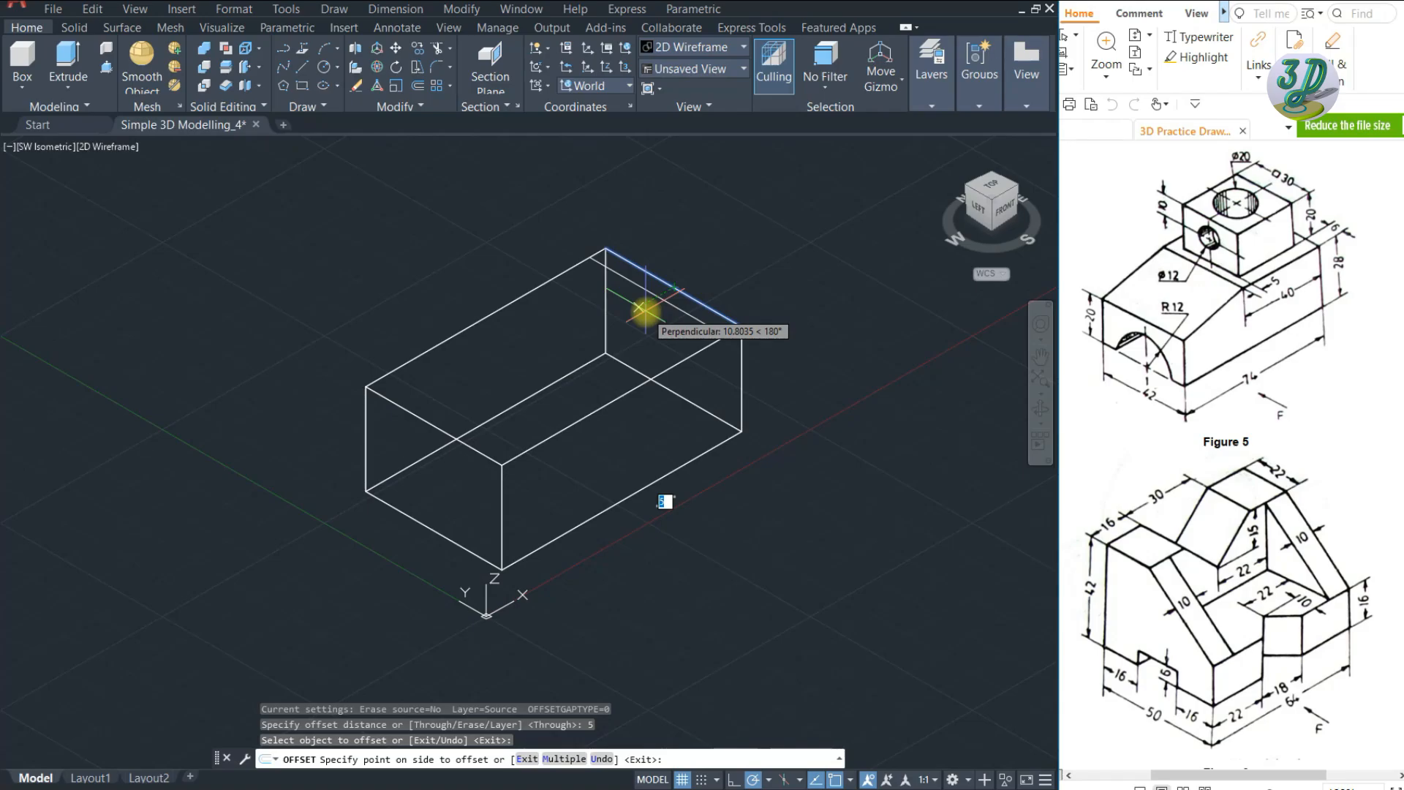
pyautogui.click(645, 311)
pyautogui.click(678, 290)
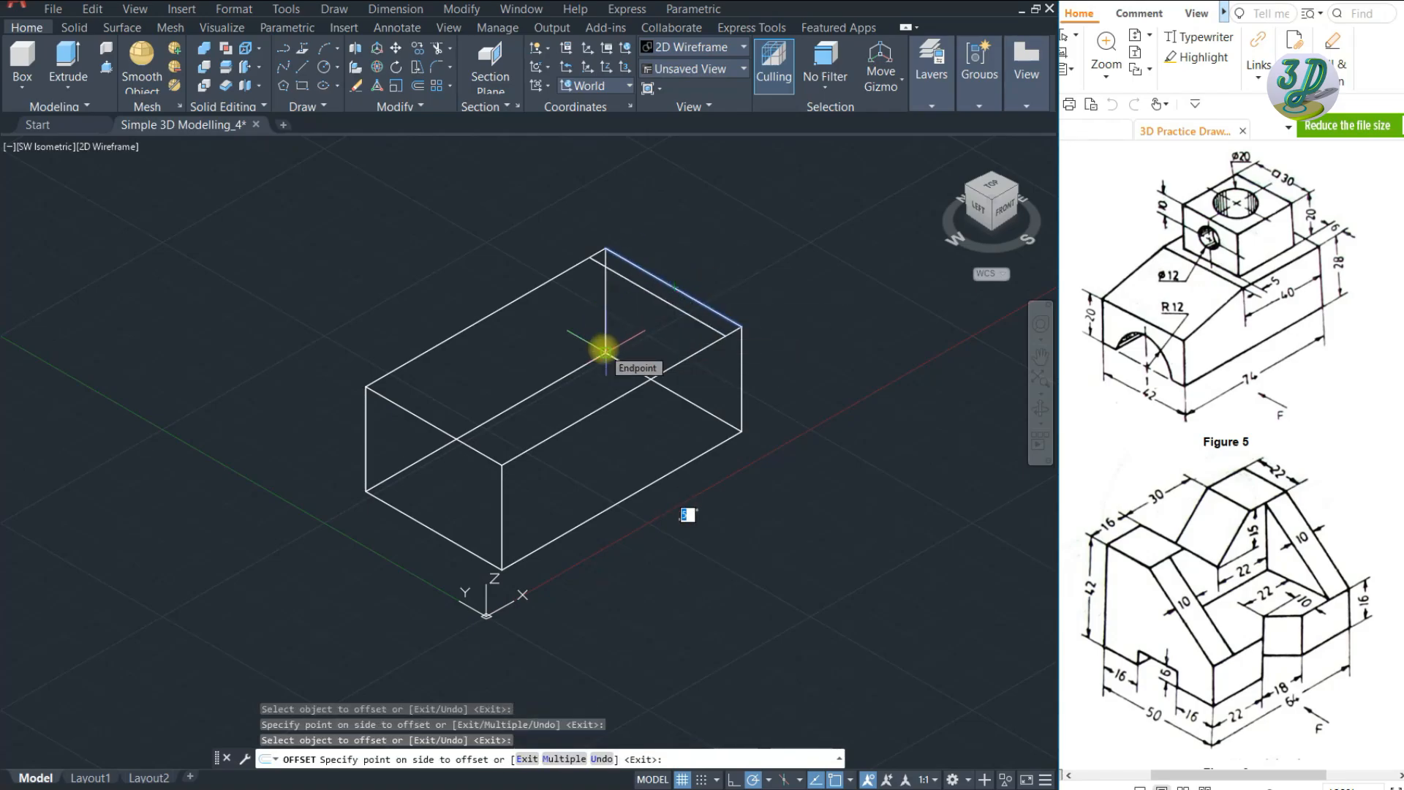
pyautogui.write('40')
pyautogui.press('Return')
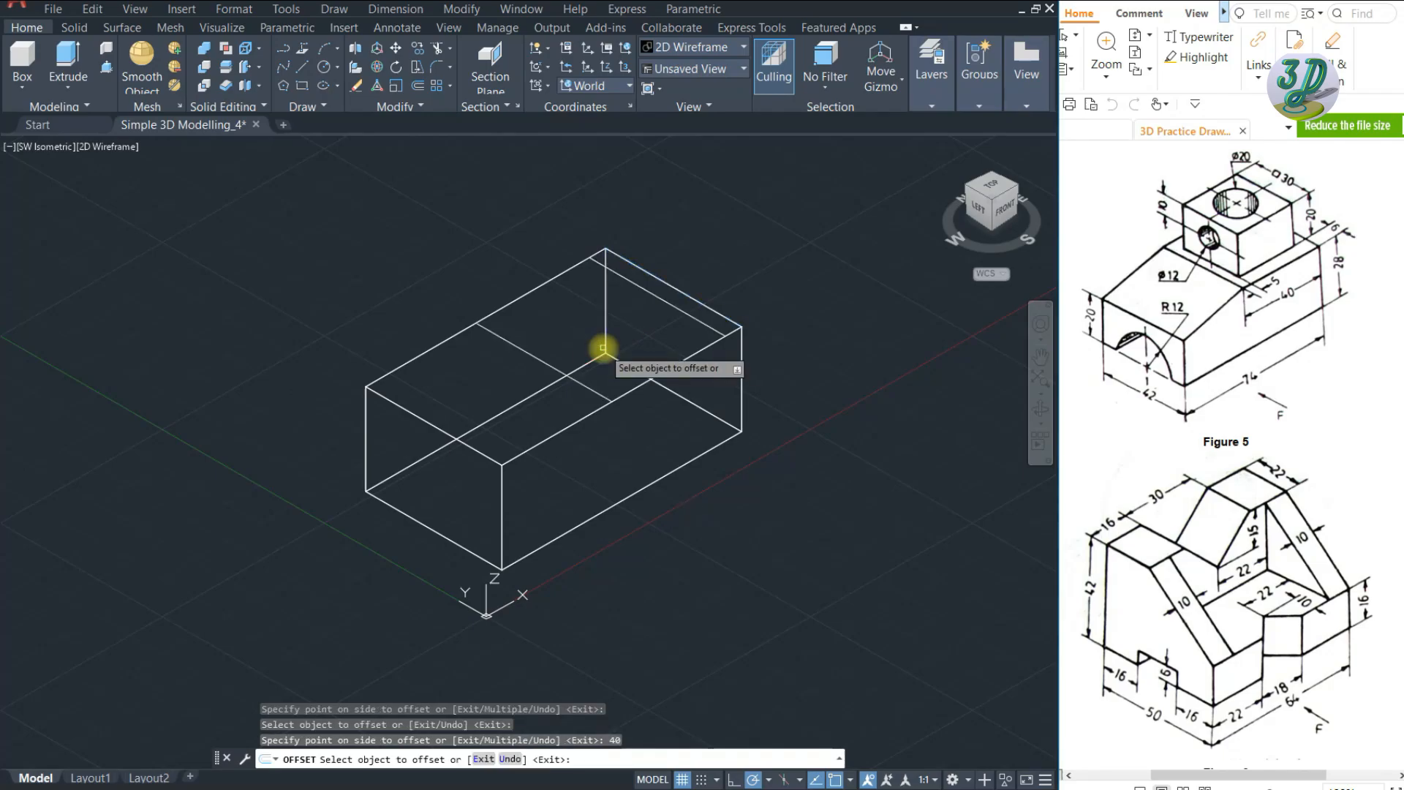
# - Offset both long top edges inward by 6 mm, and the 40 mm offset line by 5 mm toward the rear end
pyautogui.click(676, 361)
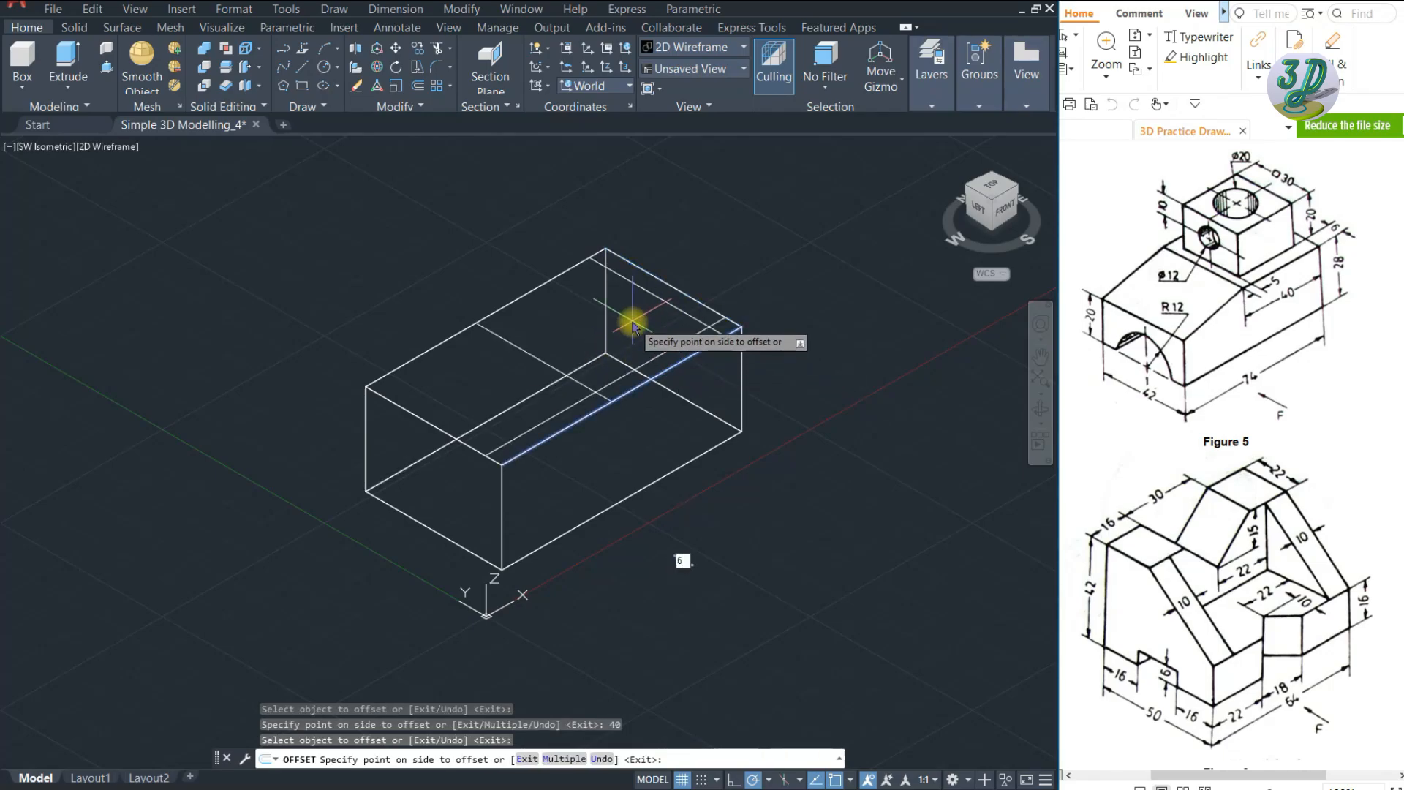
pyautogui.press('Return')
pyautogui.click(553, 278)
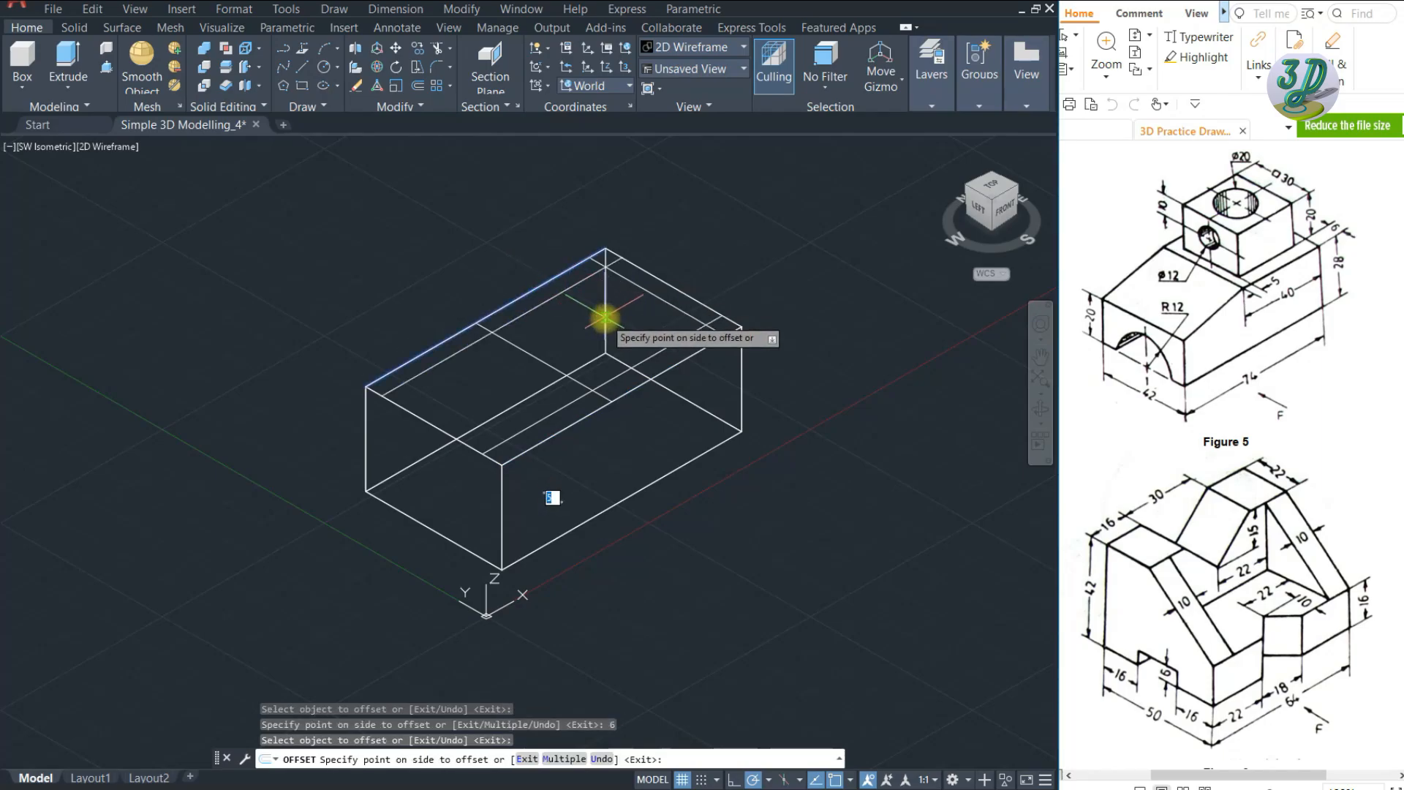
pyautogui.write('6')
pyautogui.press('Return')
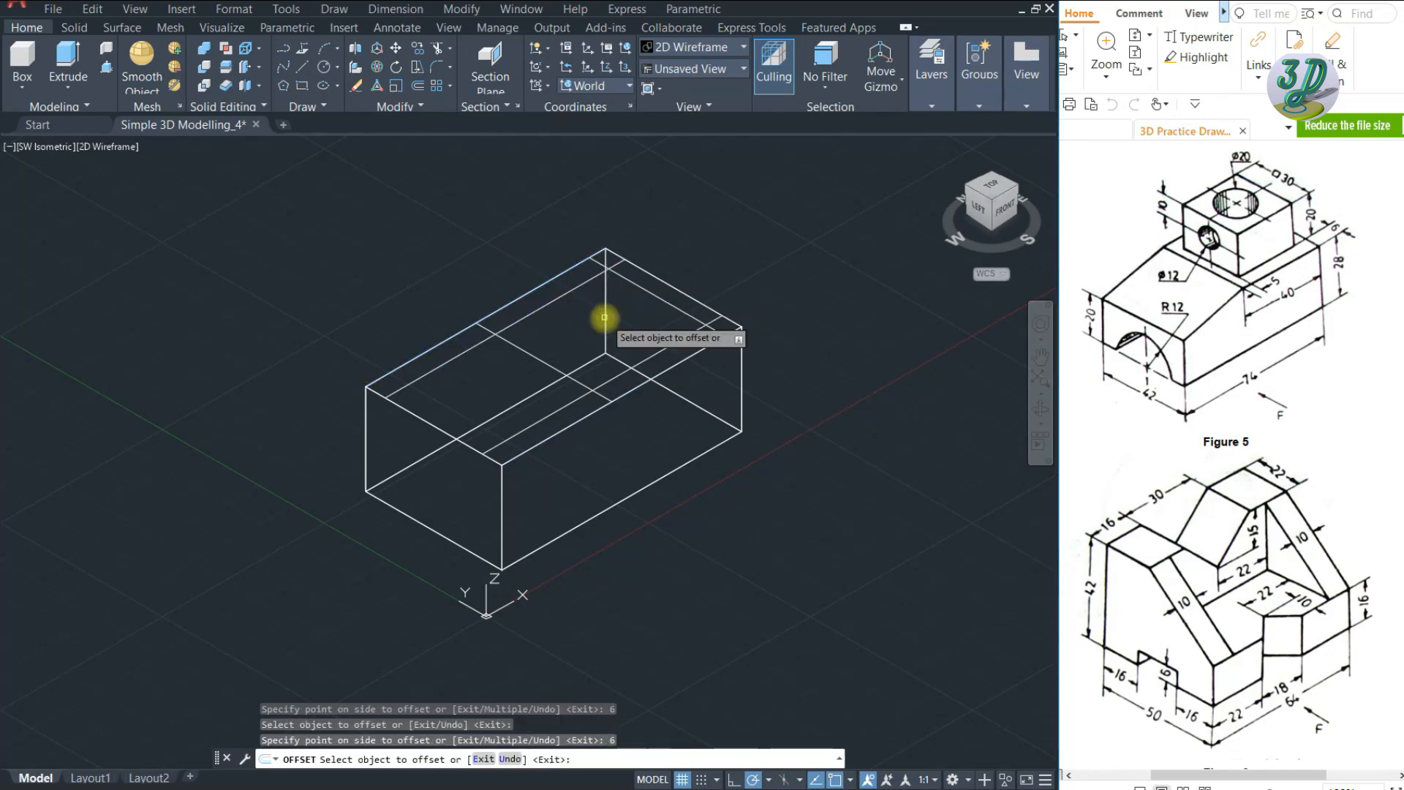
pyautogui.click(541, 360)
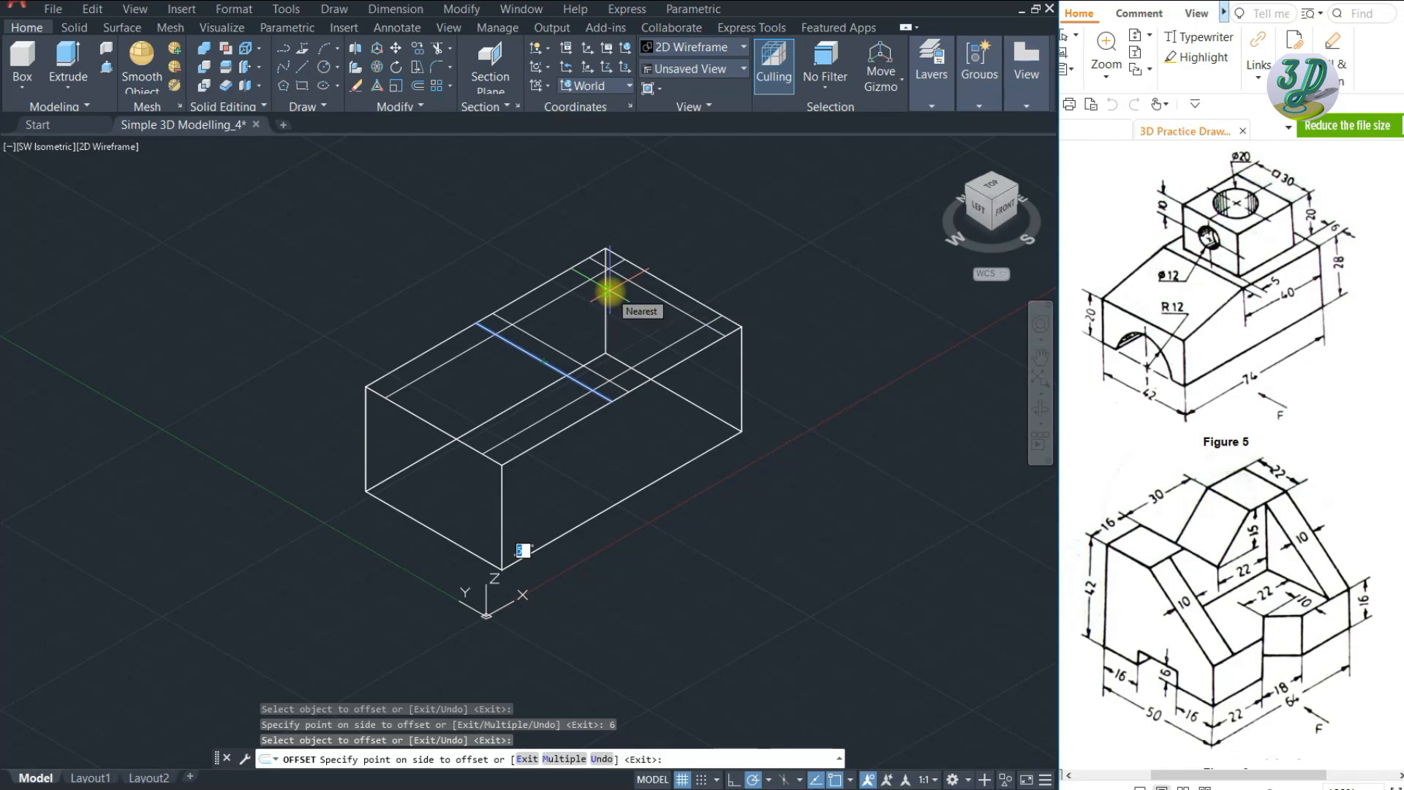
pyautogui.press('Return')
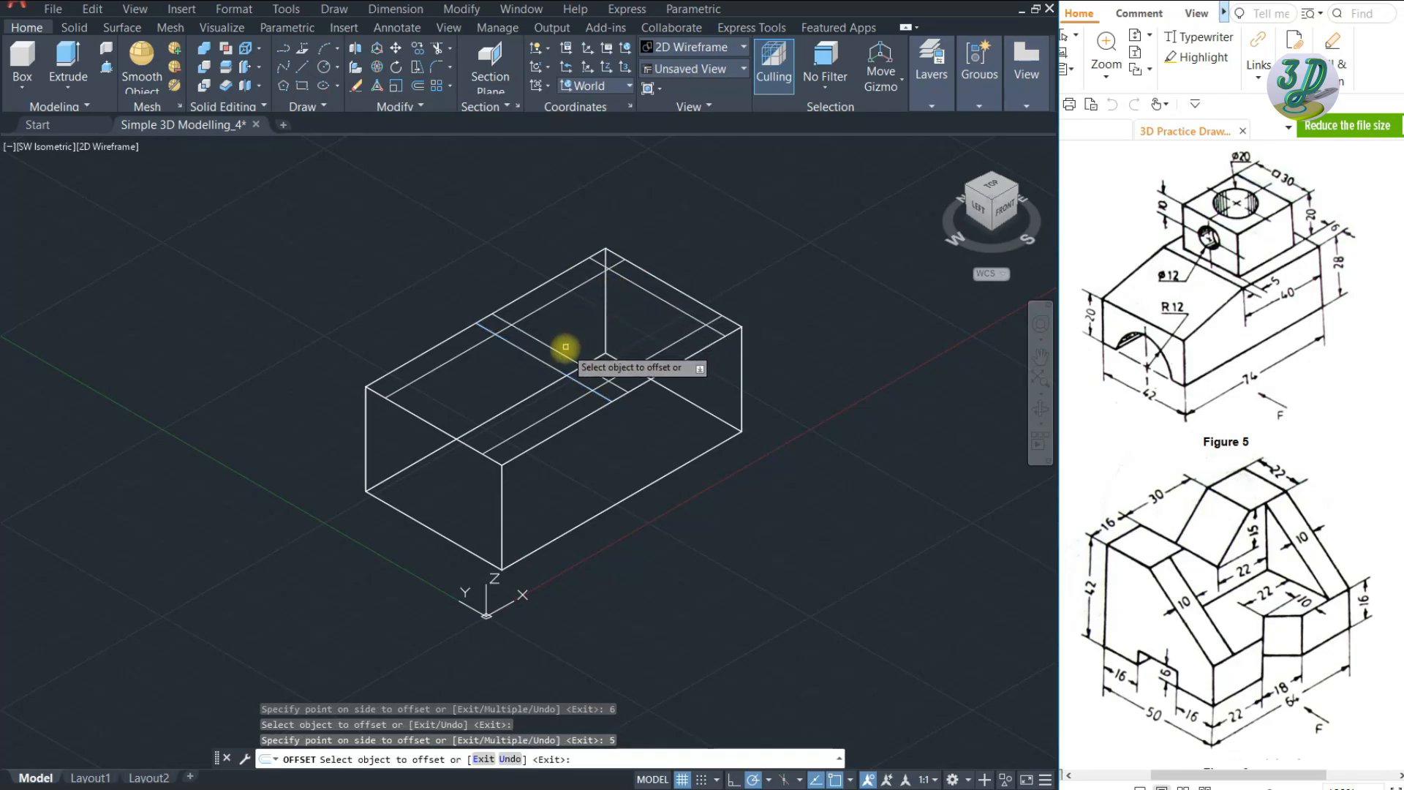
pyautogui.press('Escape')
# - Draw a line 20 mm up from the near bottom corner, continuing to the 40 mm offset line's end on the long top edge
pyautogui.click(302, 67)
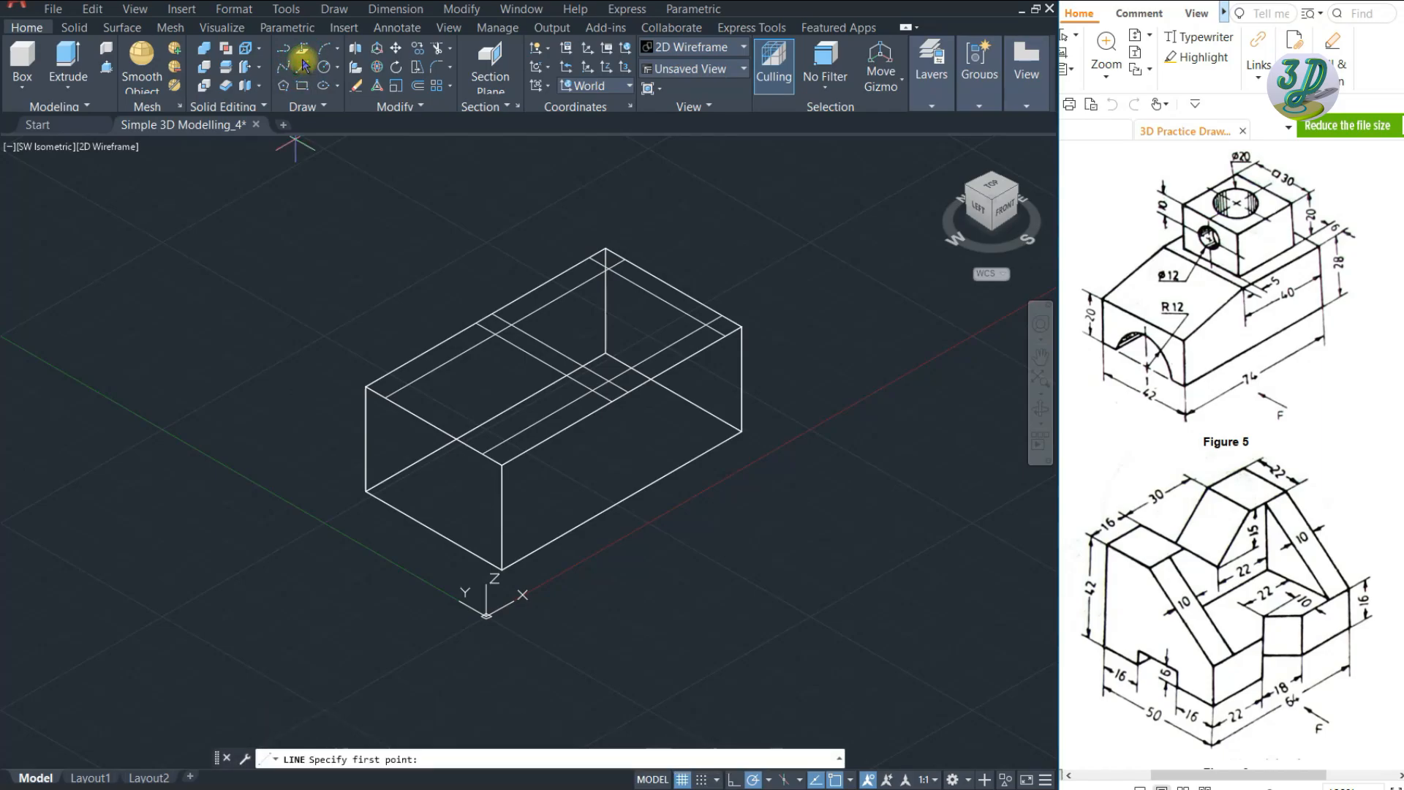
pyautogui.click(500, 569)
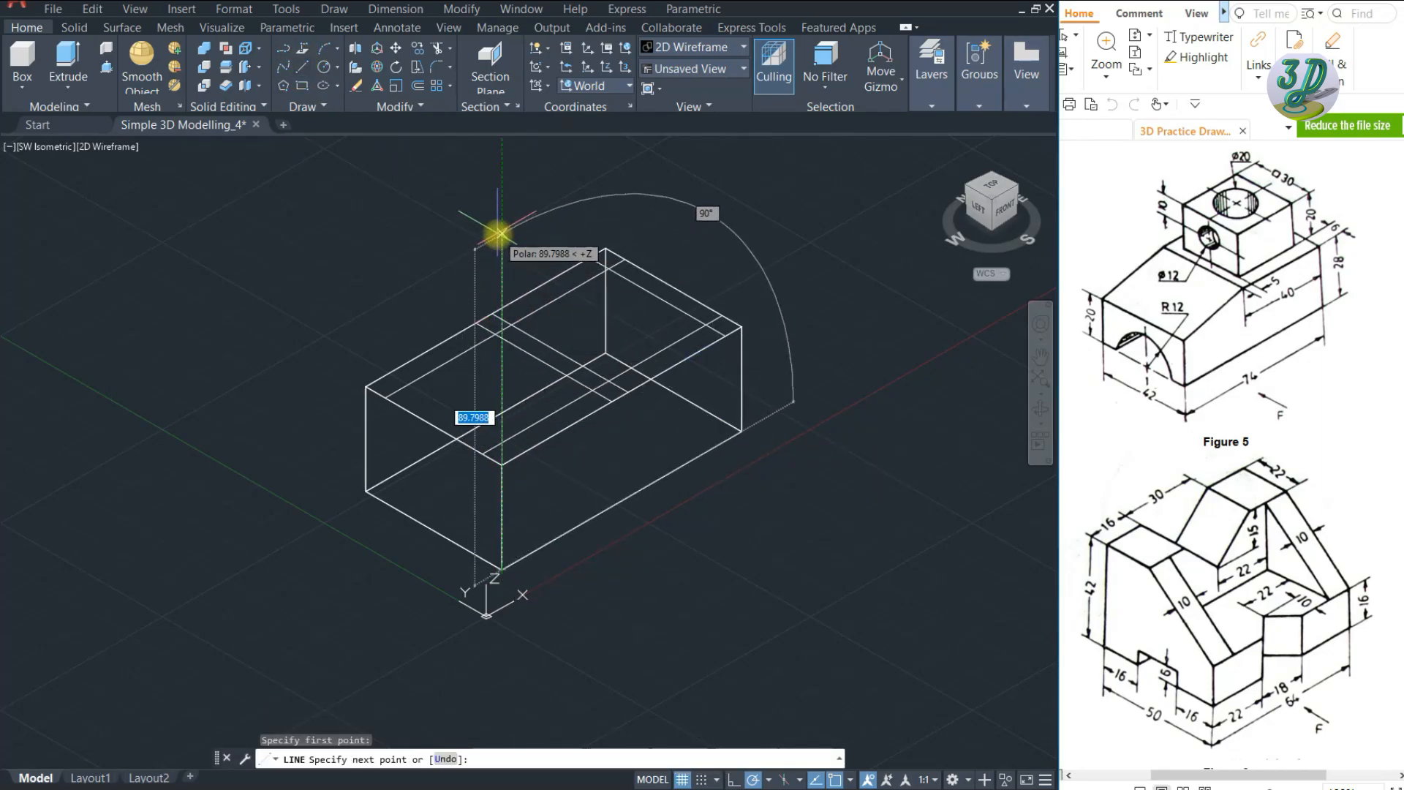
pyautogui.write('20')
pyautogui.press('Return')
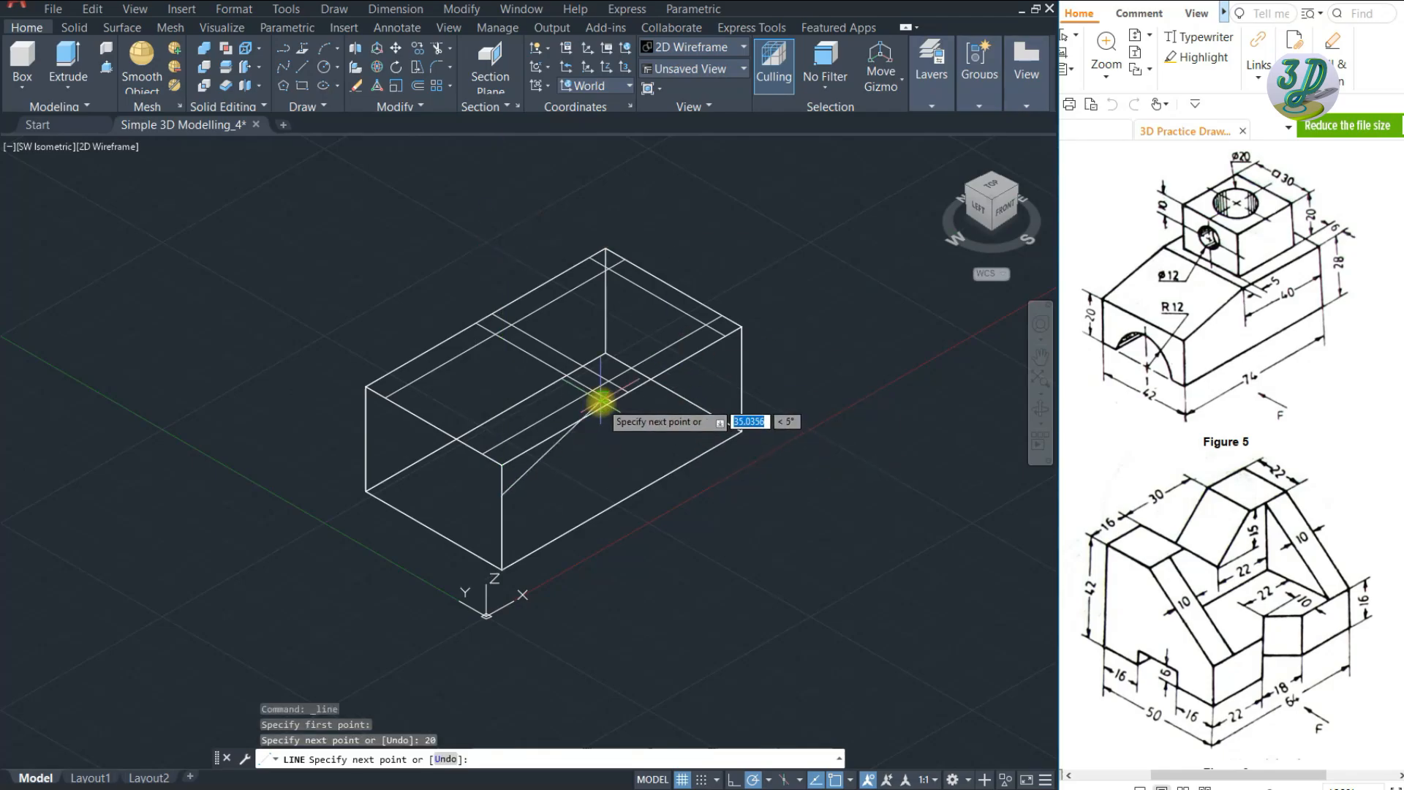
pyautogui.scroll(4, 615, 397)
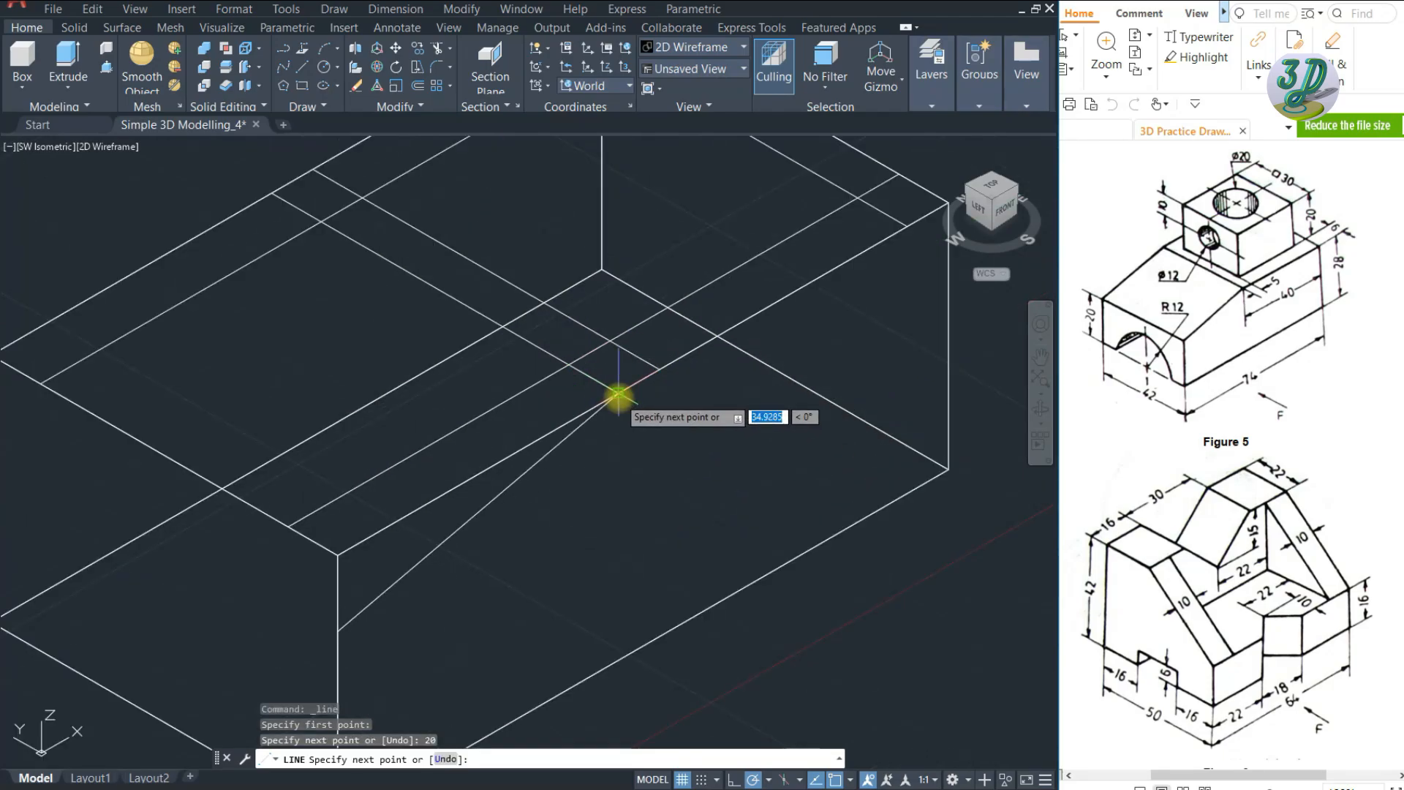
pyautogui.click(619, 394)
pyautogui.press('Escape')
pyautogui.scroll(-3, 774, 414)
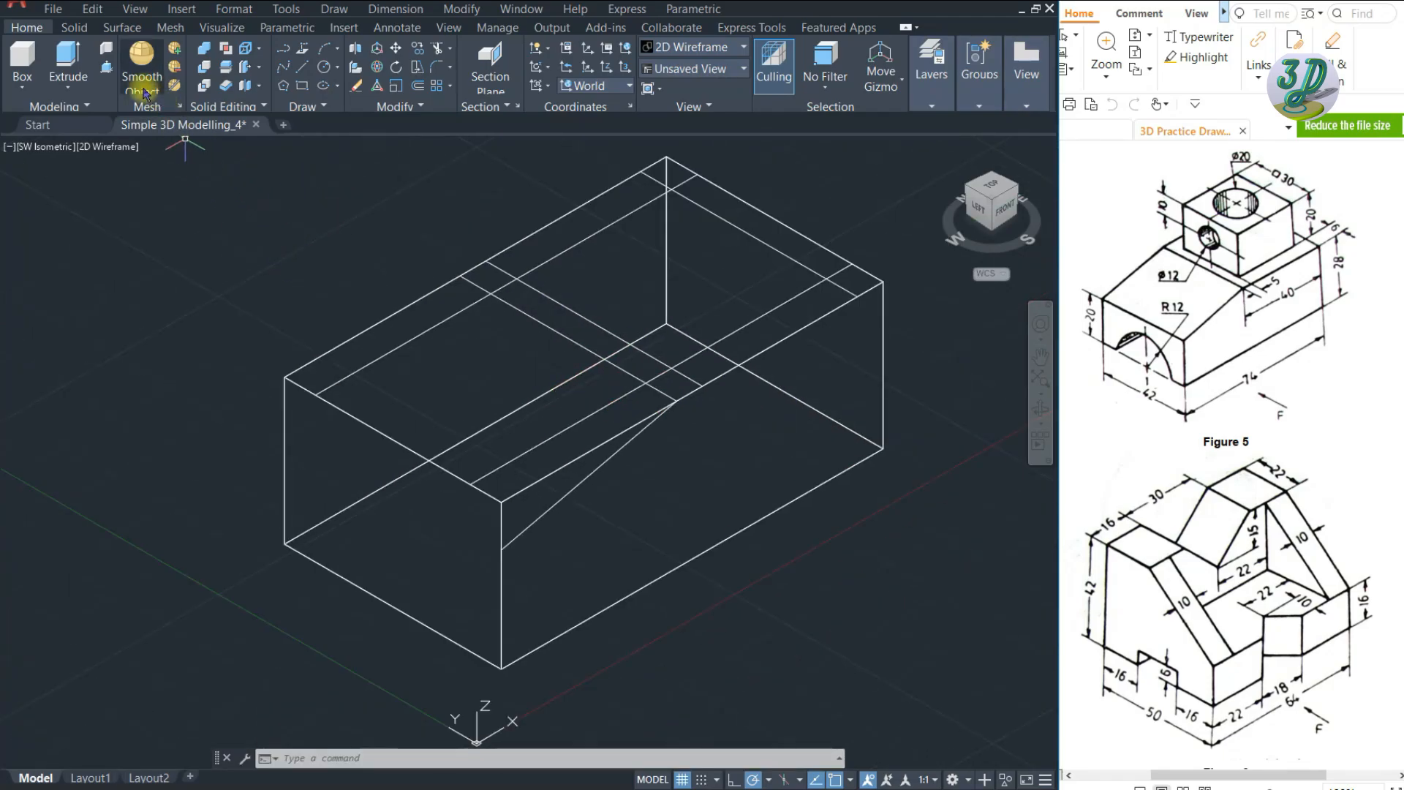
# - Presspull the triangular area above the sloped line across the box's full width to cut the slope
pyautogui.click(106, 68)
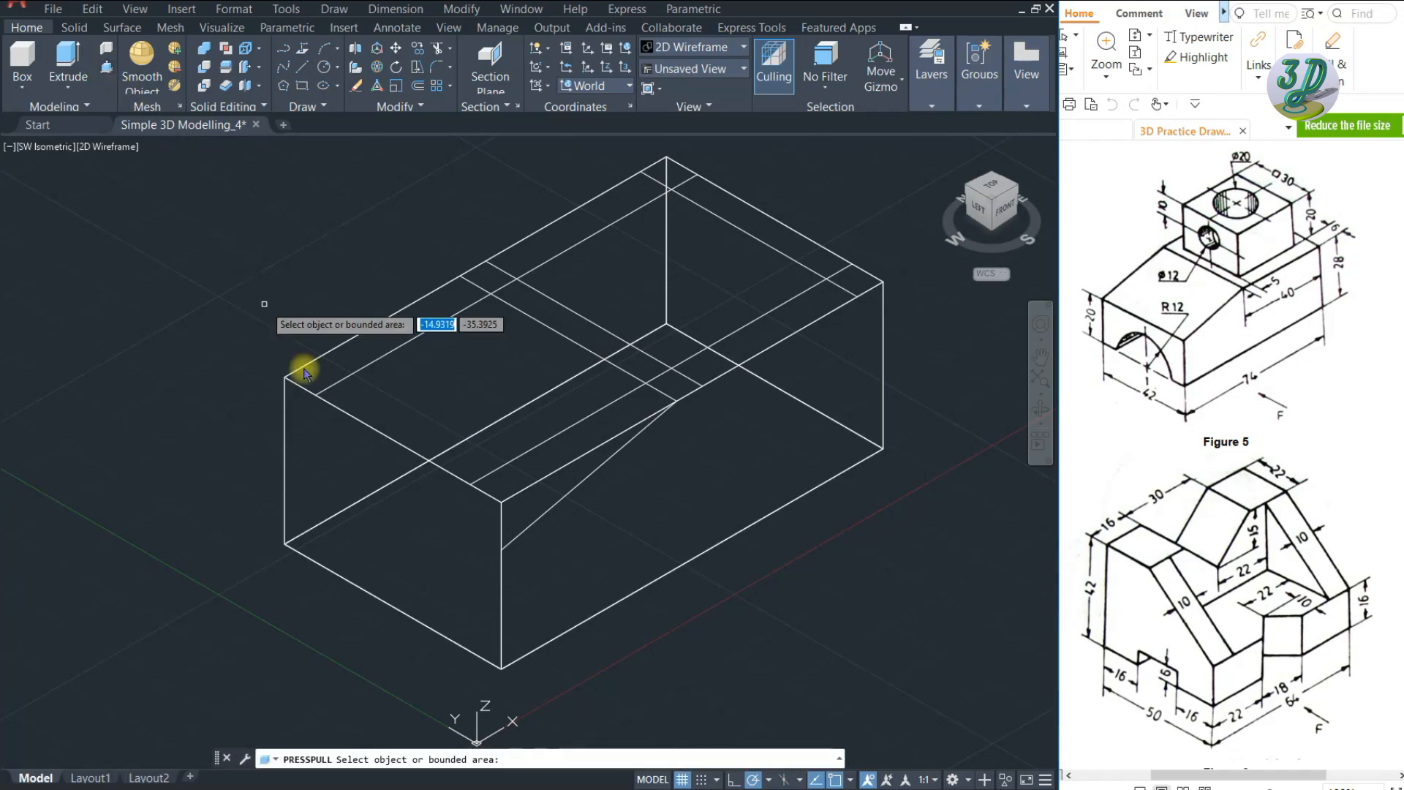
pyautogui.click(558, 492)
pyautogui.click(285, 377)
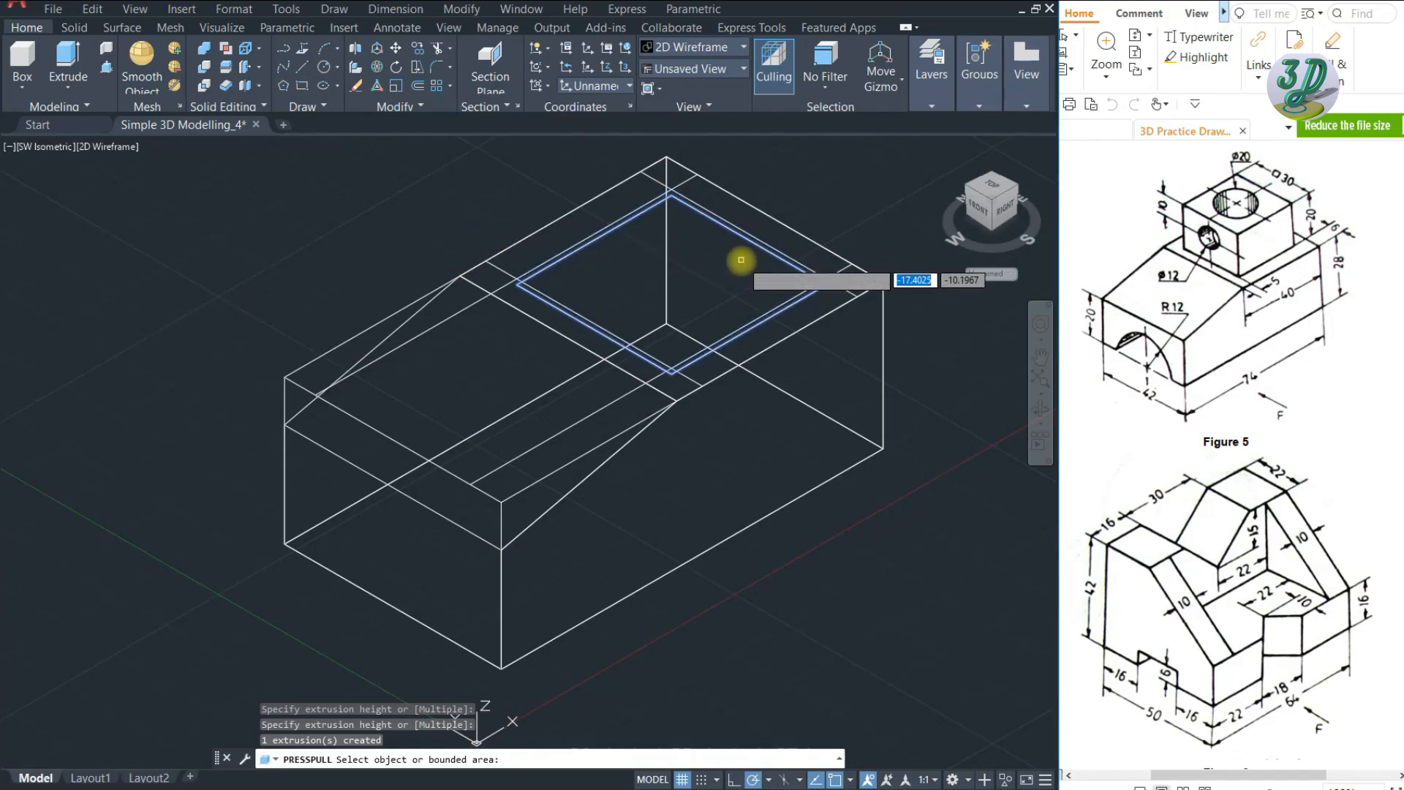
# - Presspull the inner rectangle bounded by the offset lines on the top face upward by 20 mm
pyautogui.click(674, 260)
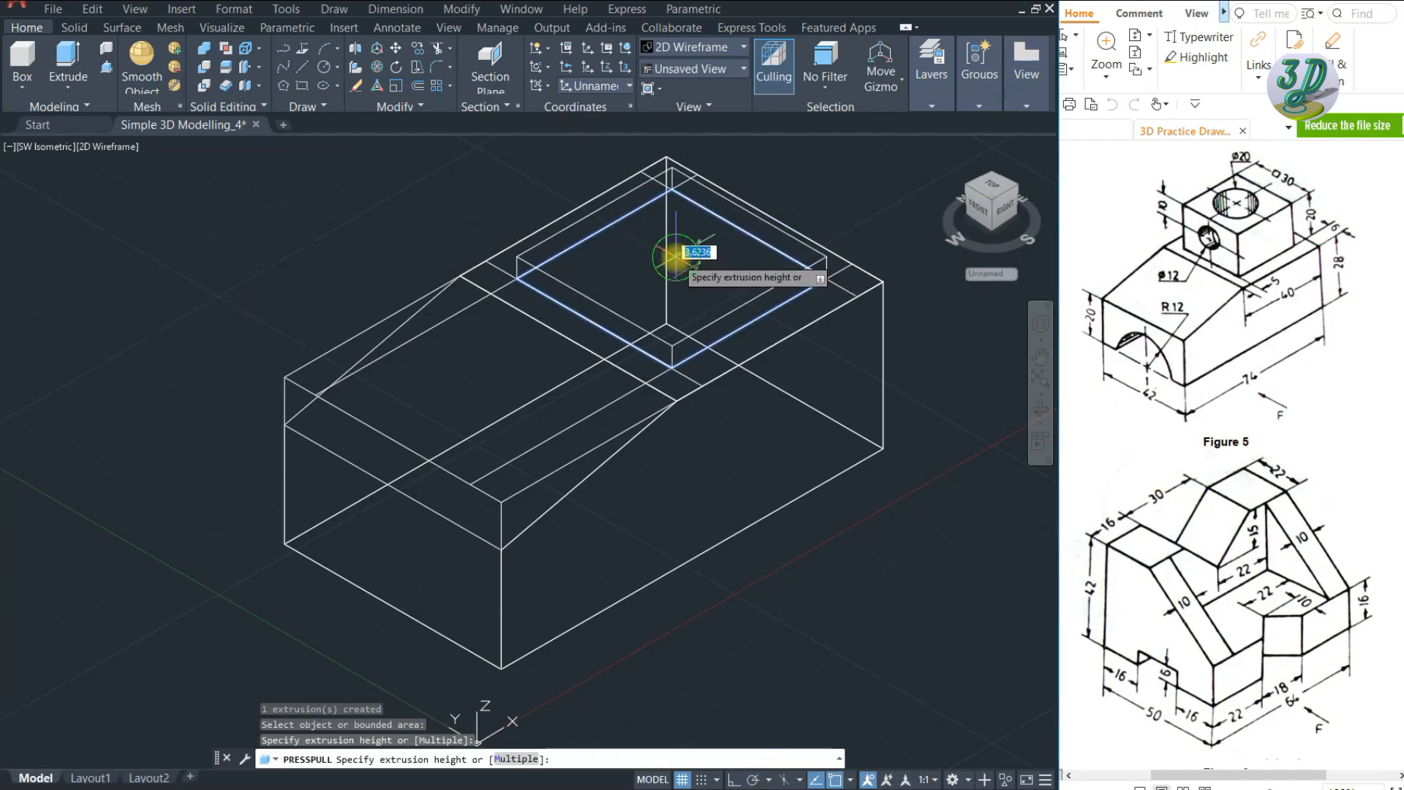
pyautogui.scroll(-5, 542, 428)
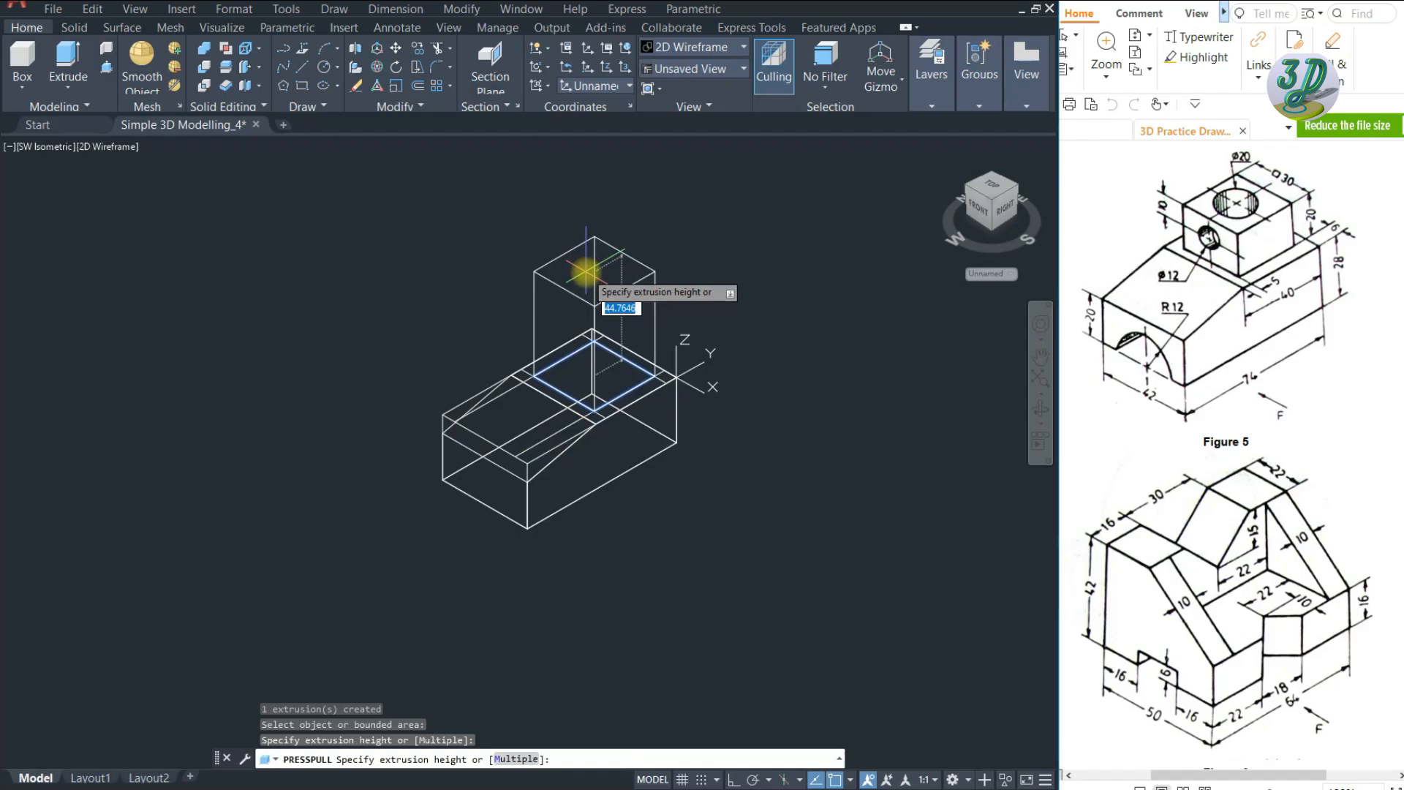
pyautogui.write('20')
pyautogui.press('Return')
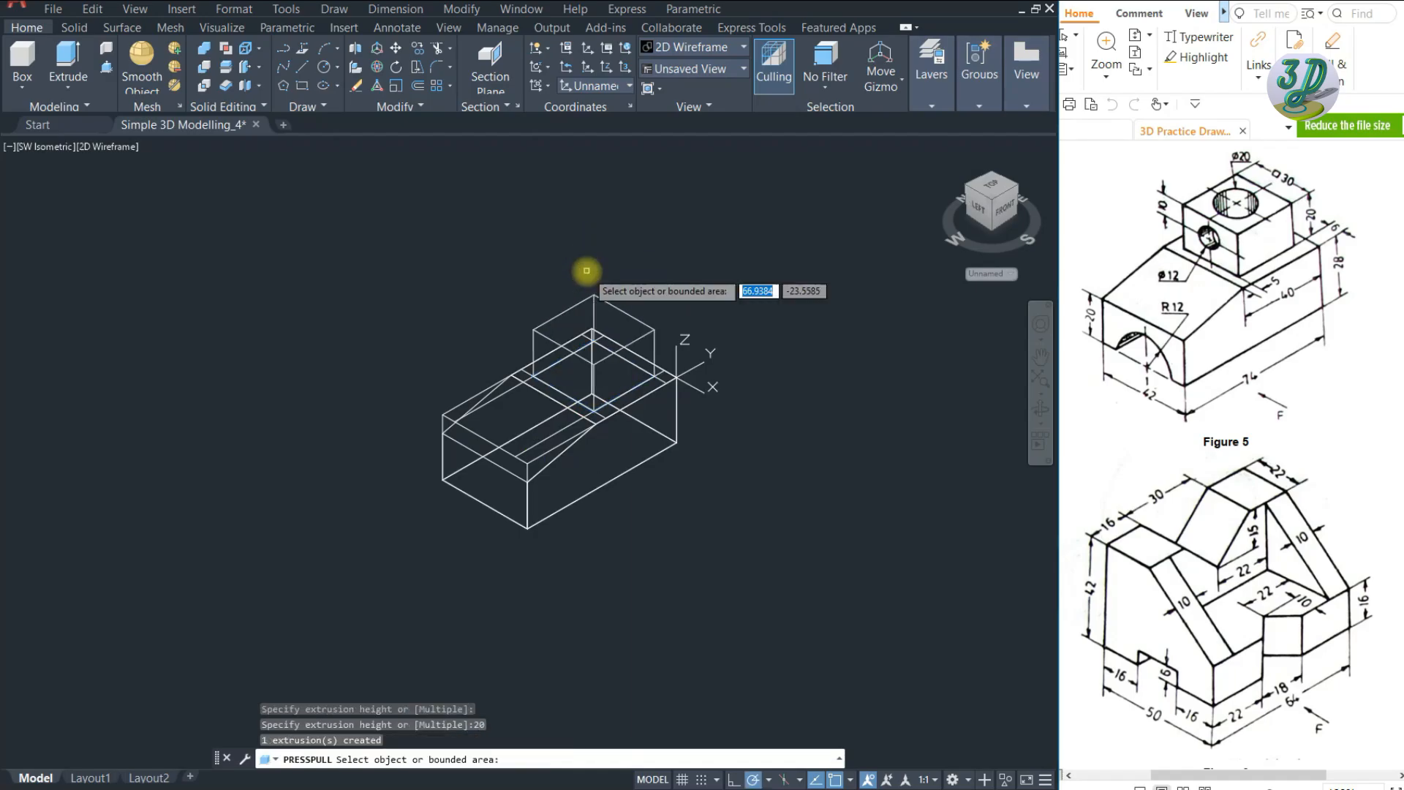
pyautogui.press('Escape')
pyautogui.press('Escape')
pyautogui.press('Escape')
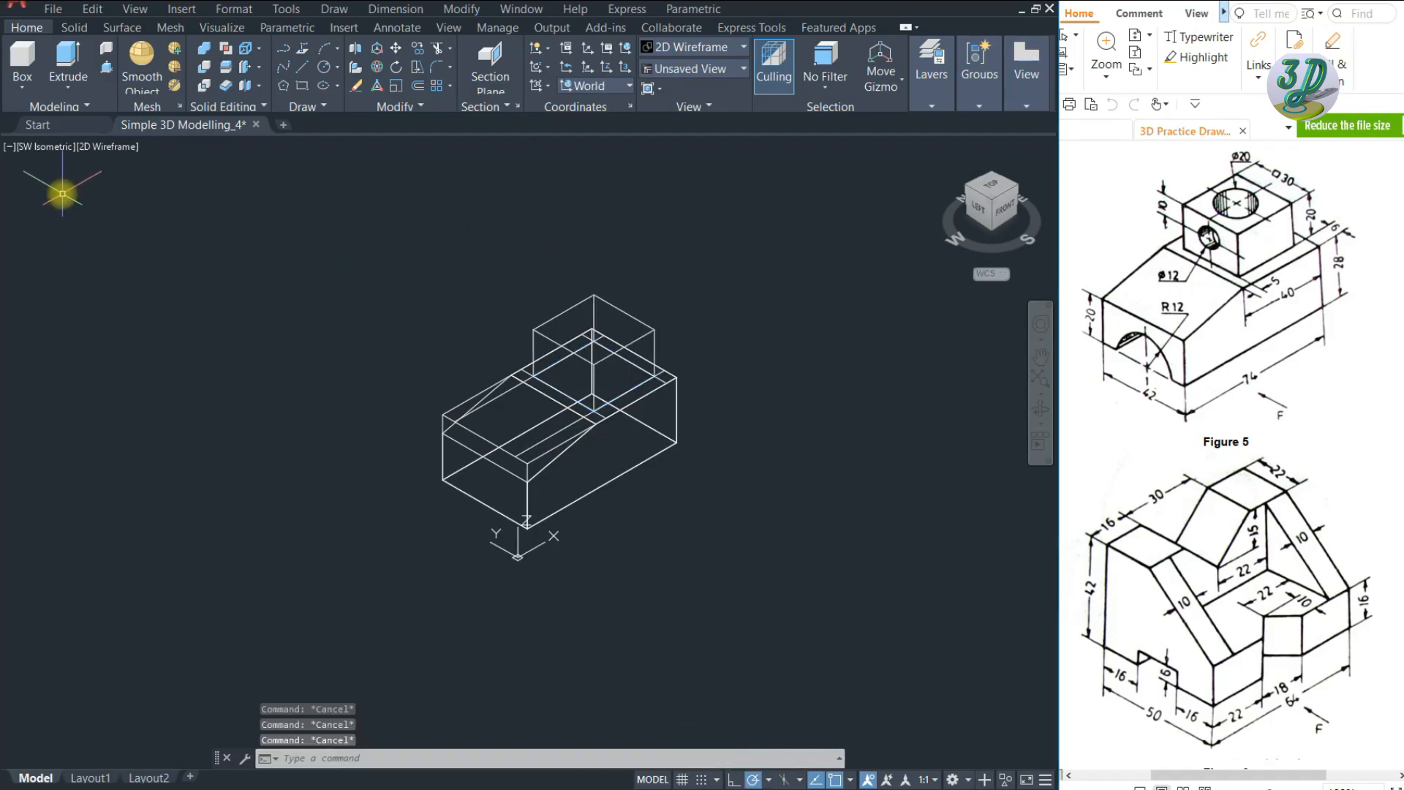
# - Set the viewport's visual style to Realistic
pyautogui.click(111, 147)
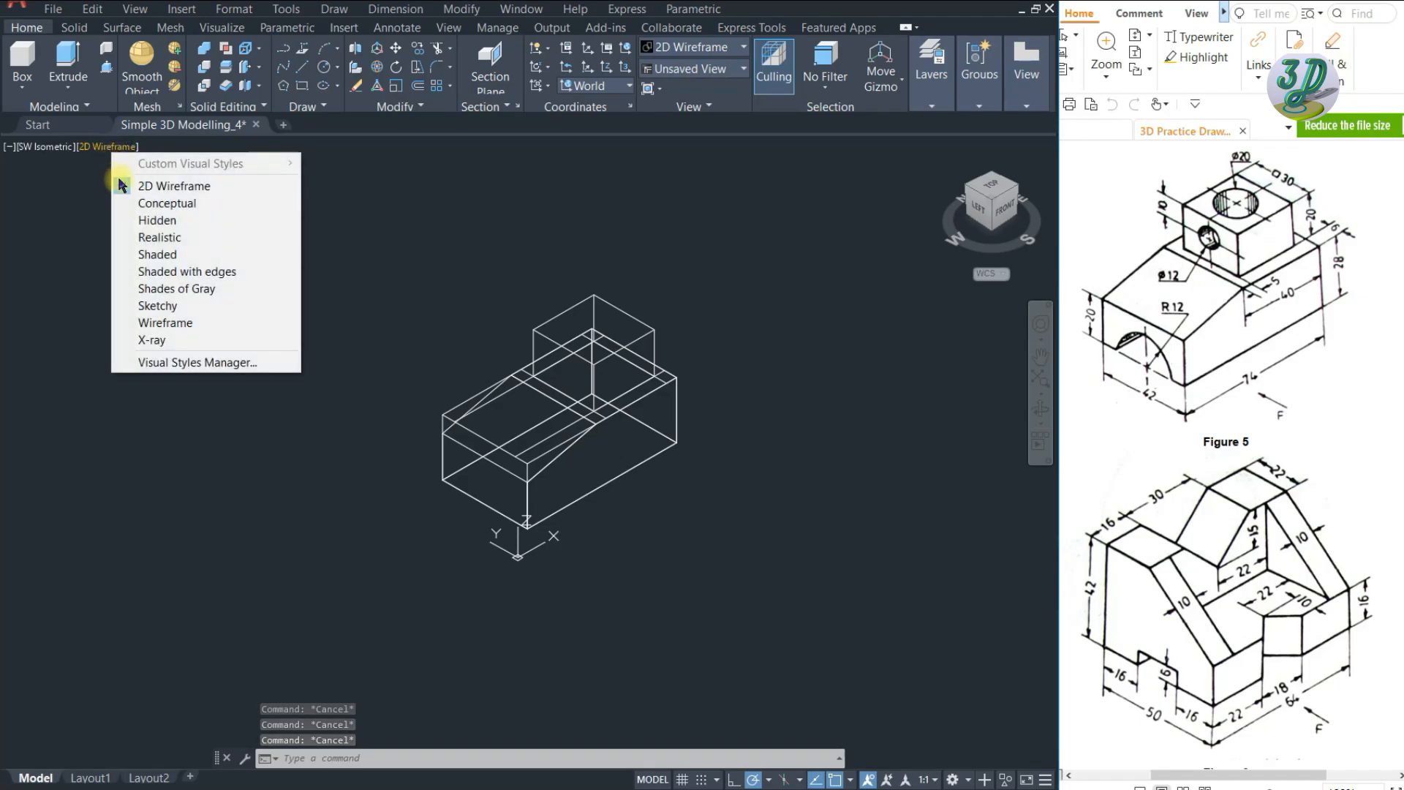
pyautogui.click(176, 238)
pyautogui.scroll(3, 585, 364)
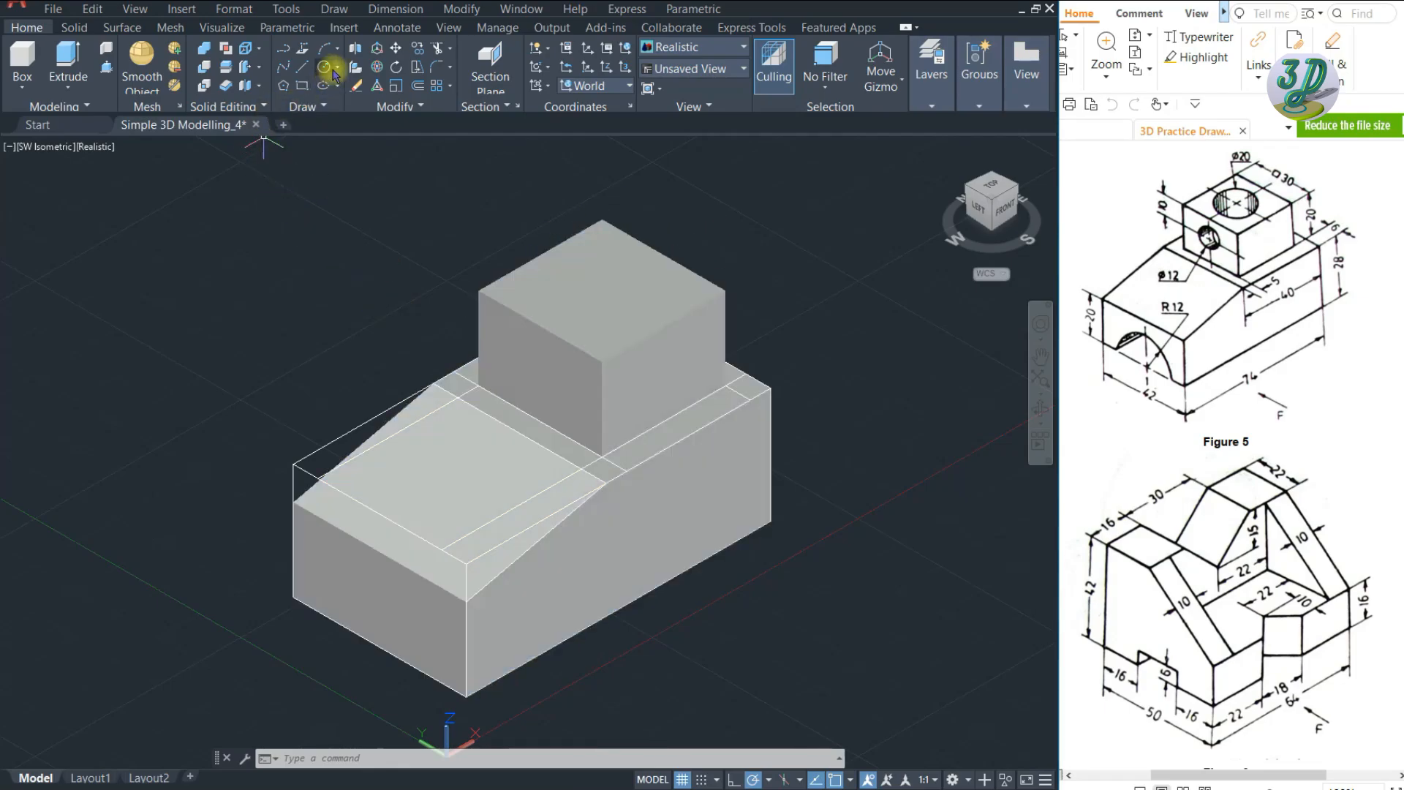
# - Draw a 10 mm radius circle on the raised block's top face, centred at the midpoint of its front edge
pyautogui.click(325, 68)
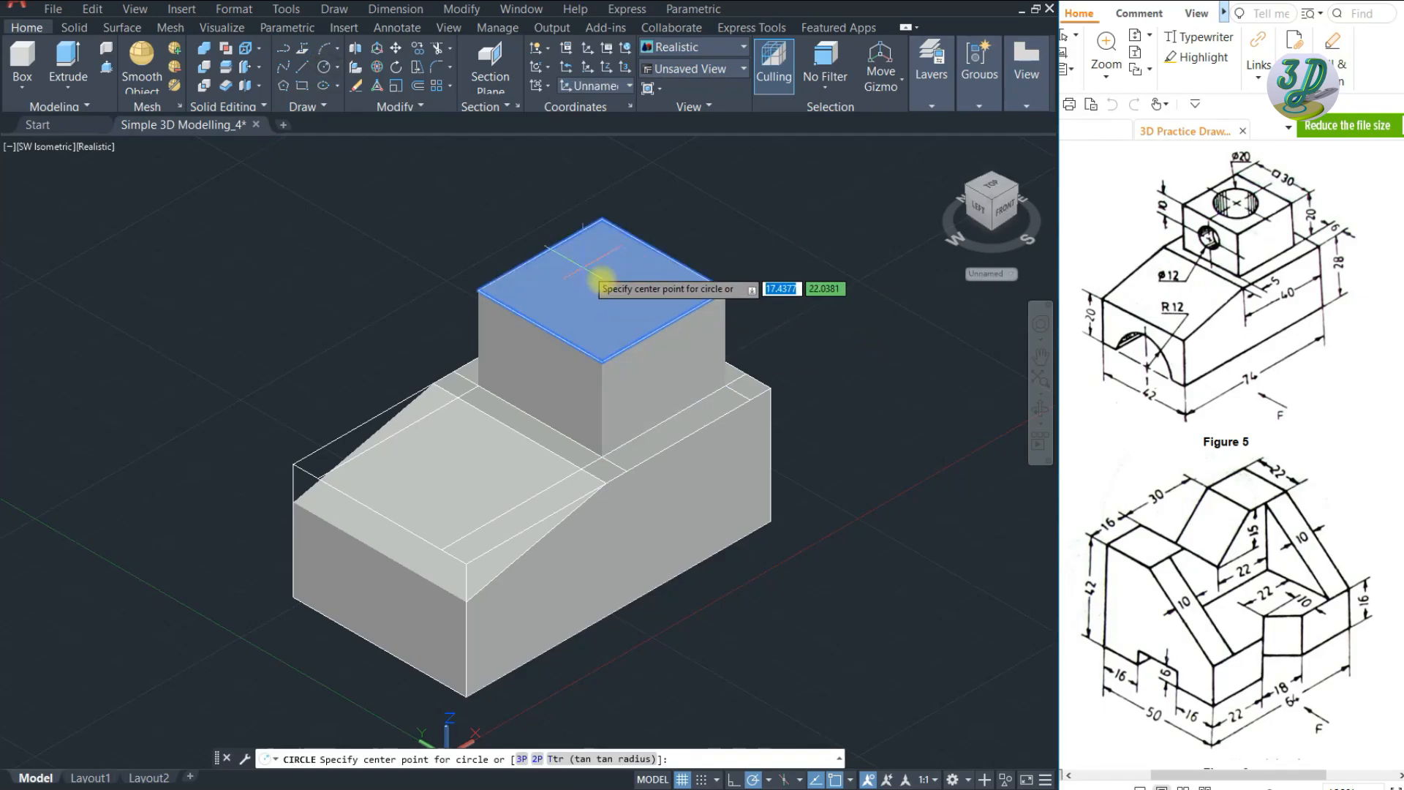
pyautogui.click(663, 326)
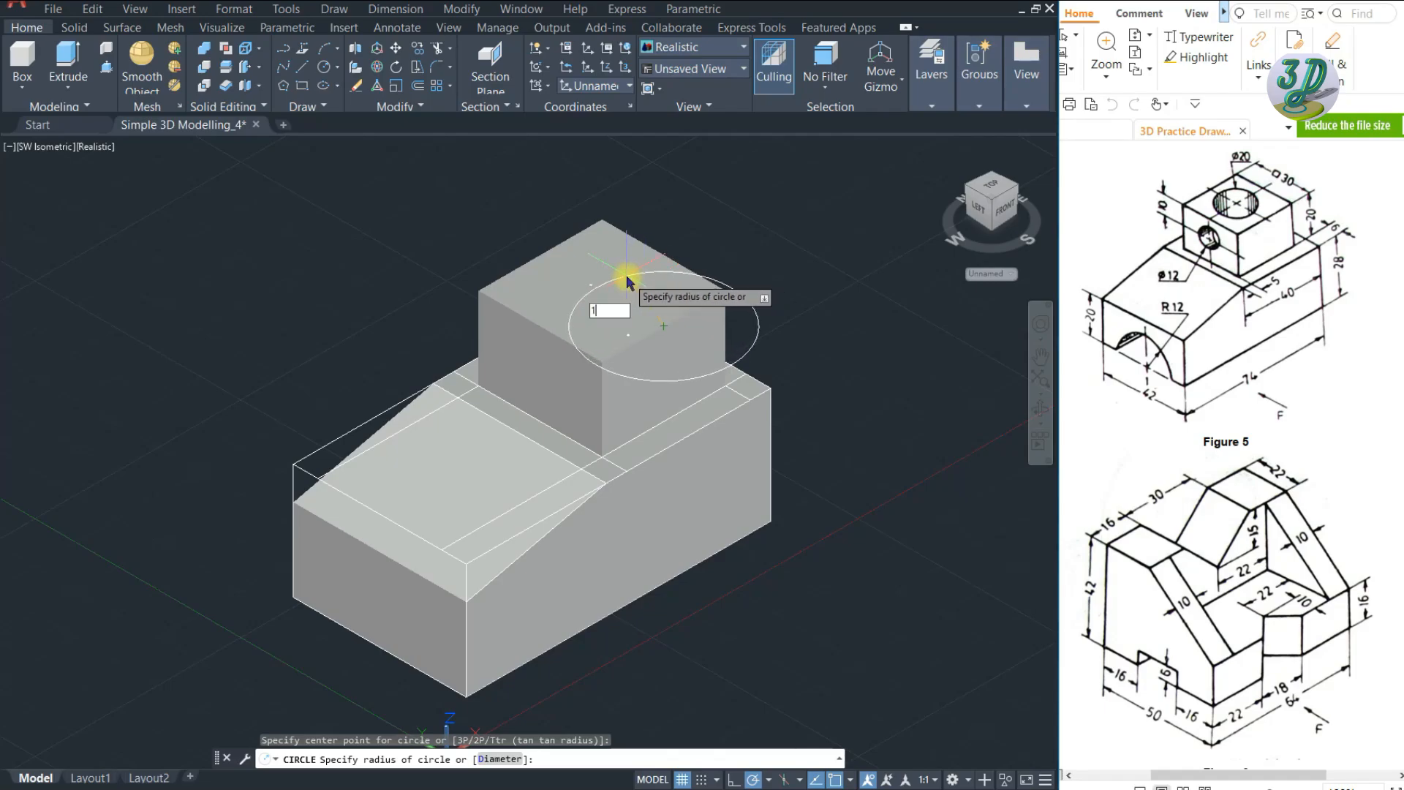
pyautogui.press('Return')
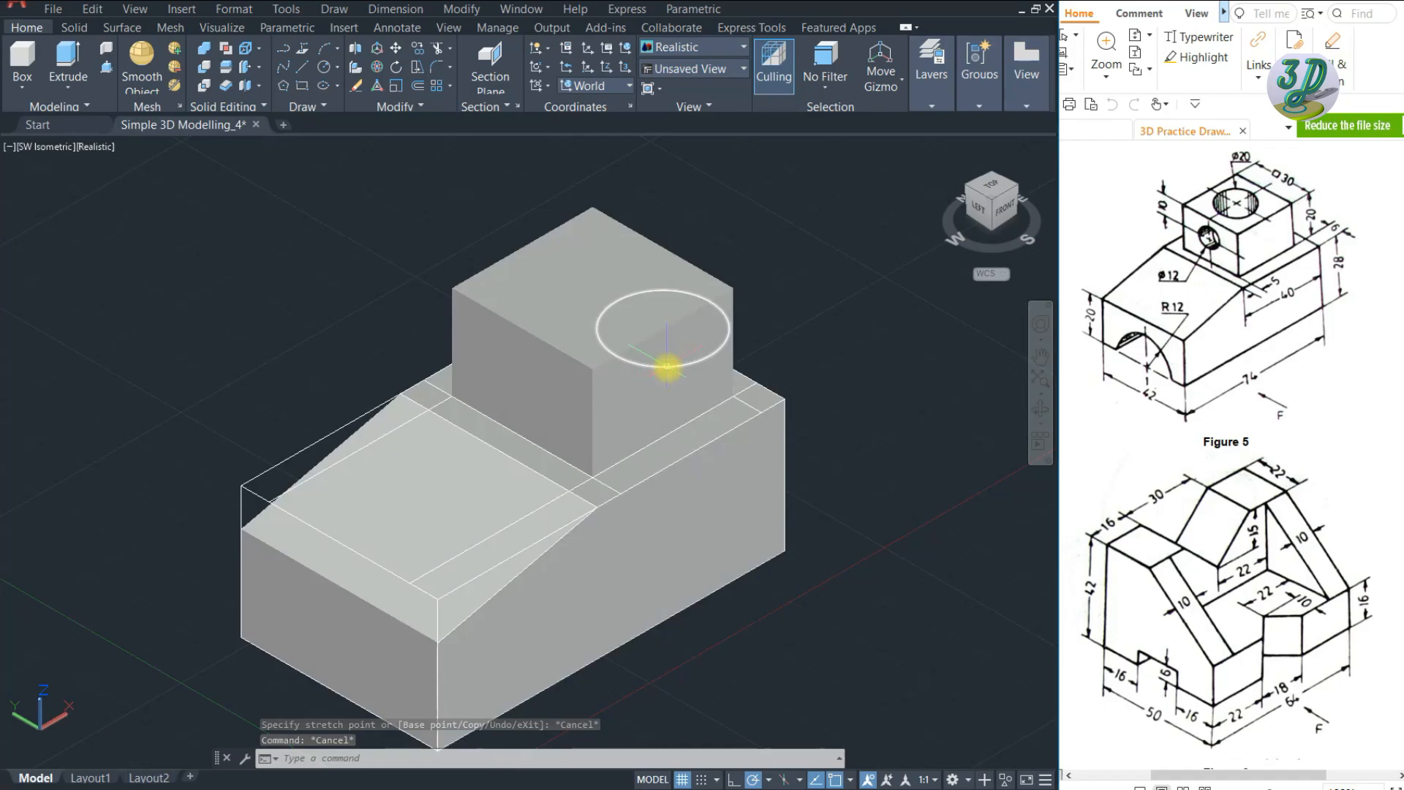
# - Move the circle 15 mm inward from the edge to the centre of the block's top face
pyautogui.click(670, 367)
pyautogui.scroll(-4, 714, 392)
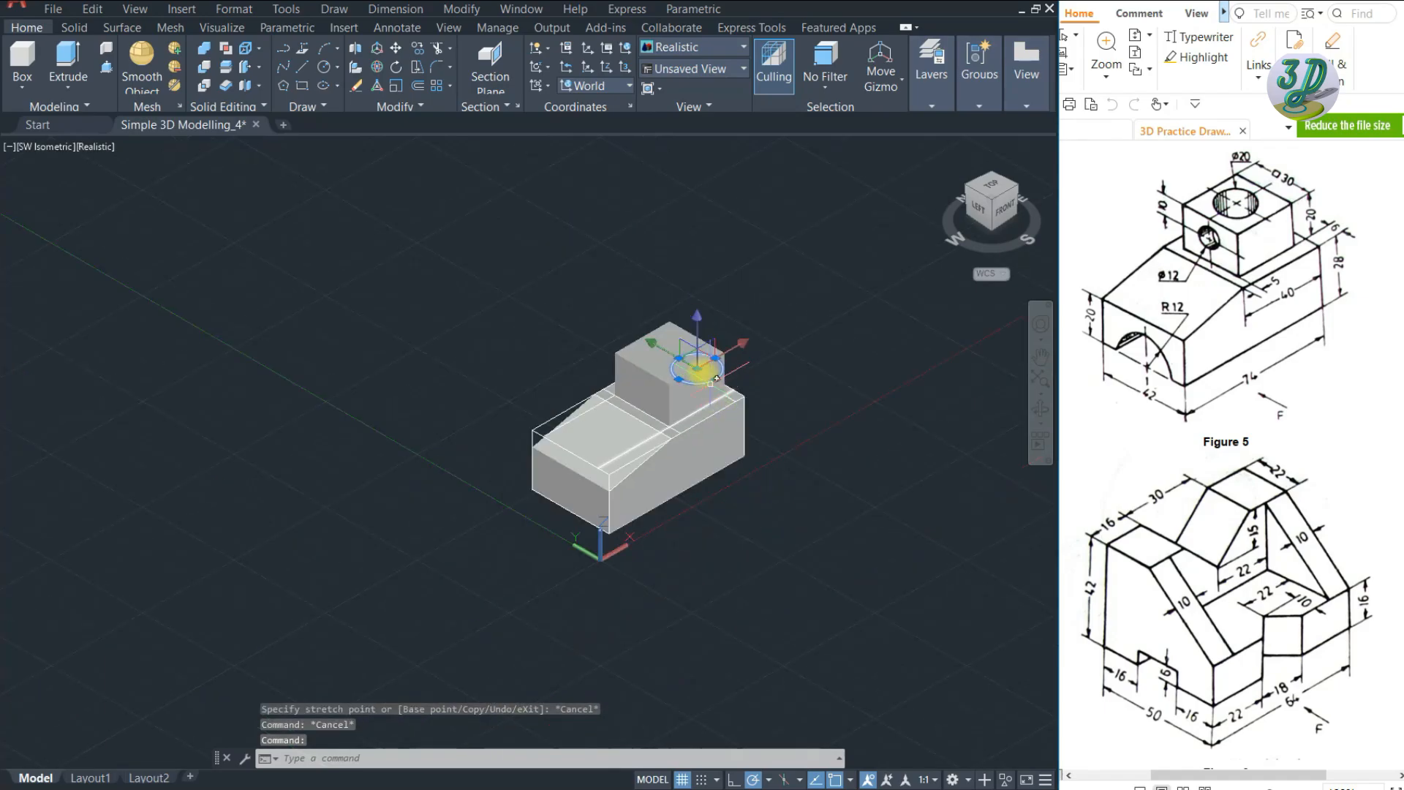
pyautogui.click(697, 367)
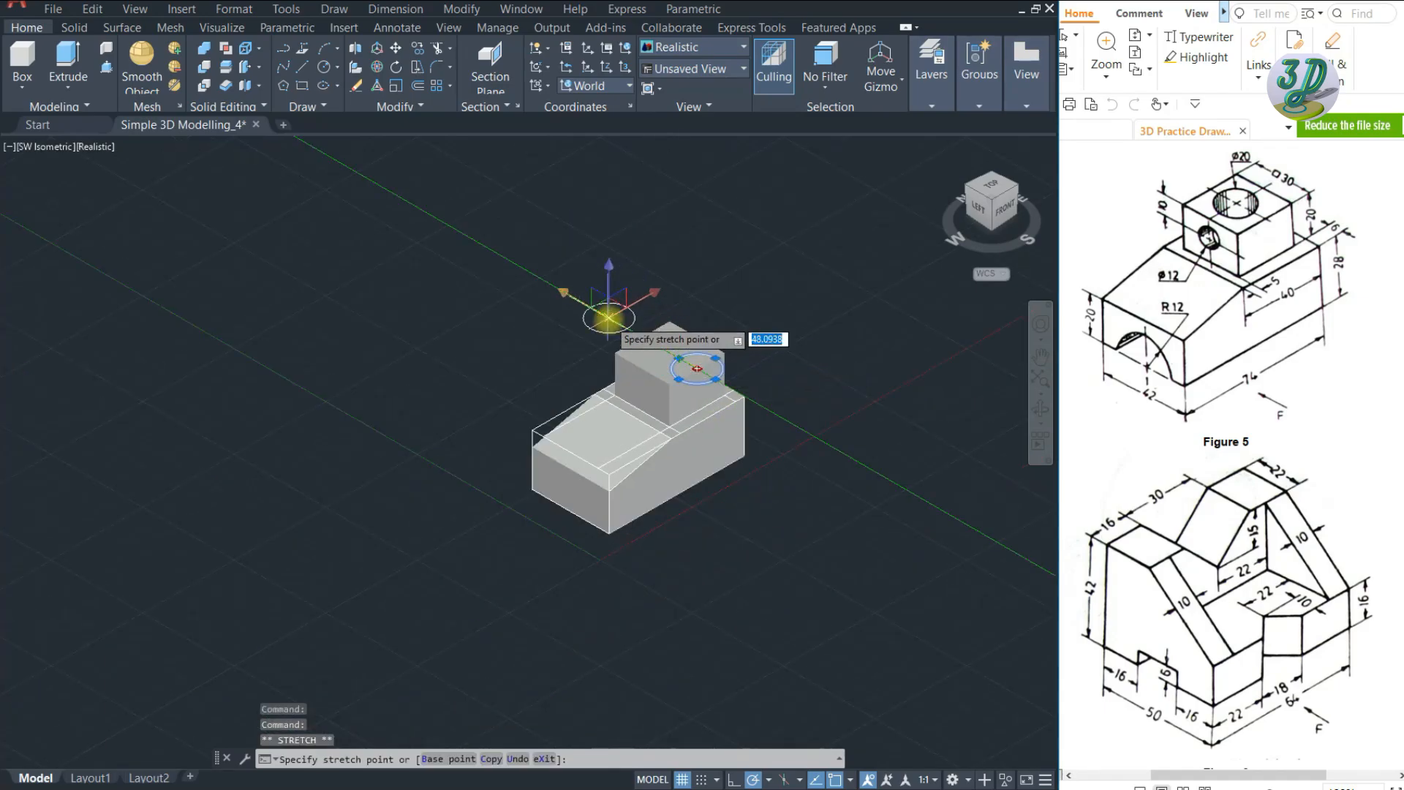
pyautogui.write('15')
pyautogui.press('Return')
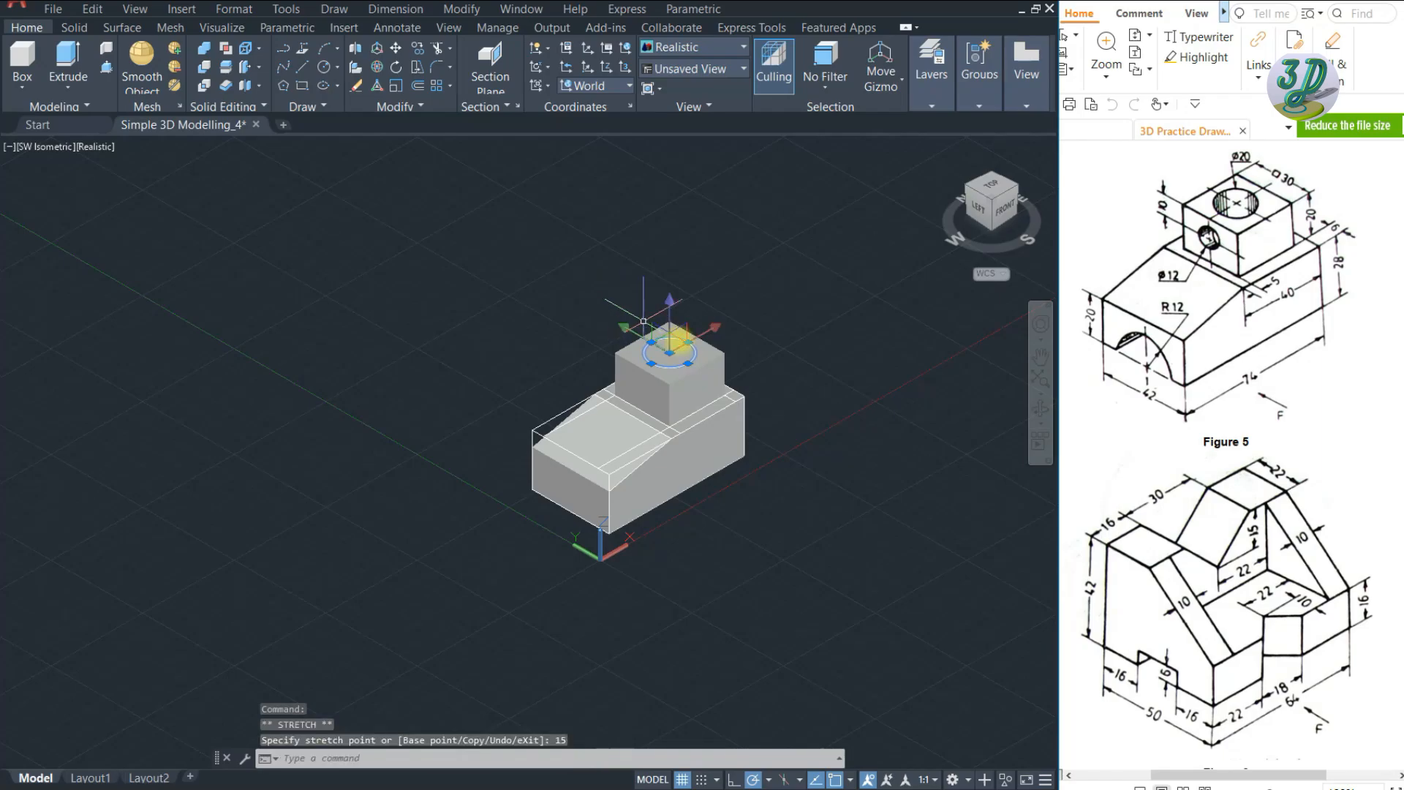
pyautogui.click(668, 327)
pyautogui.scroll(5, 668, 328)
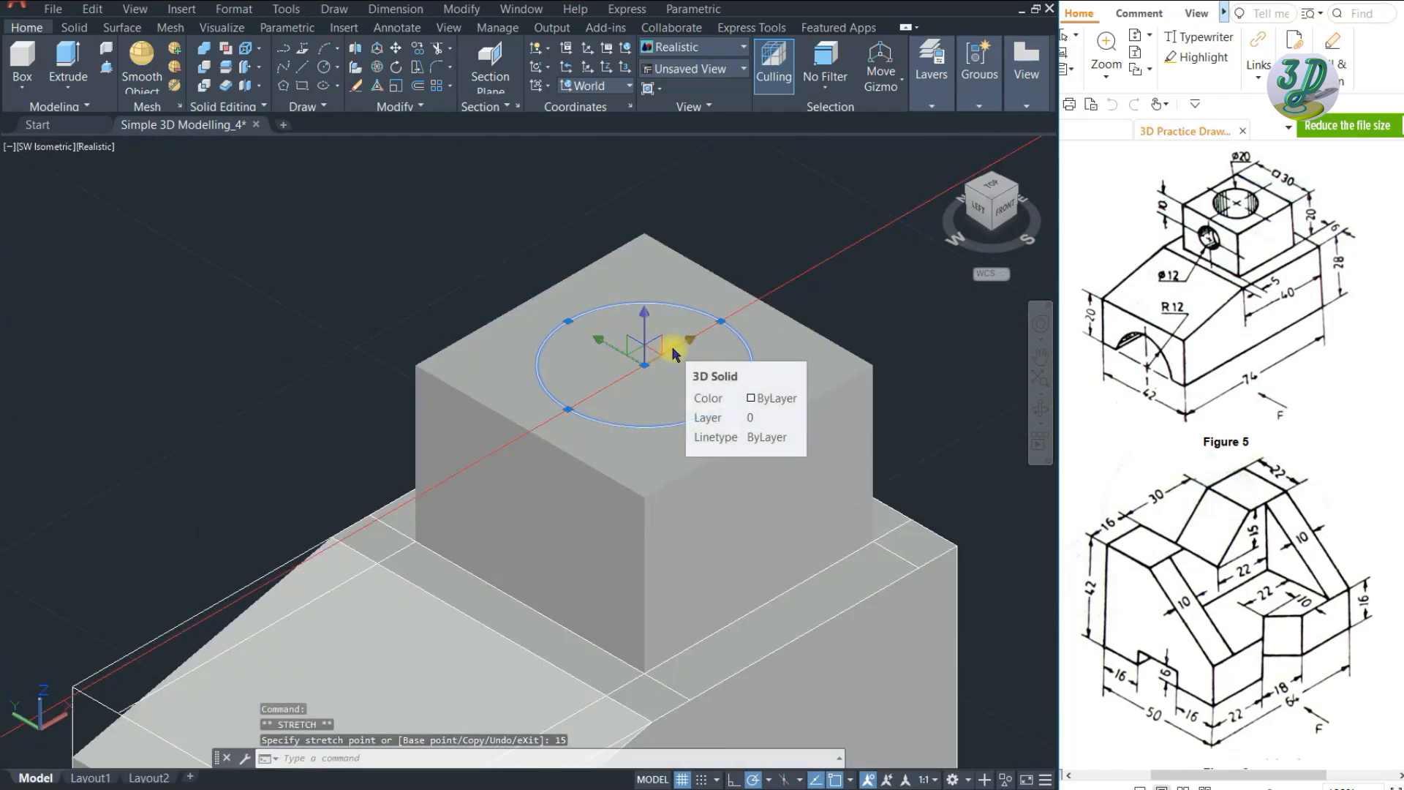
pyautogui.press('Escape')
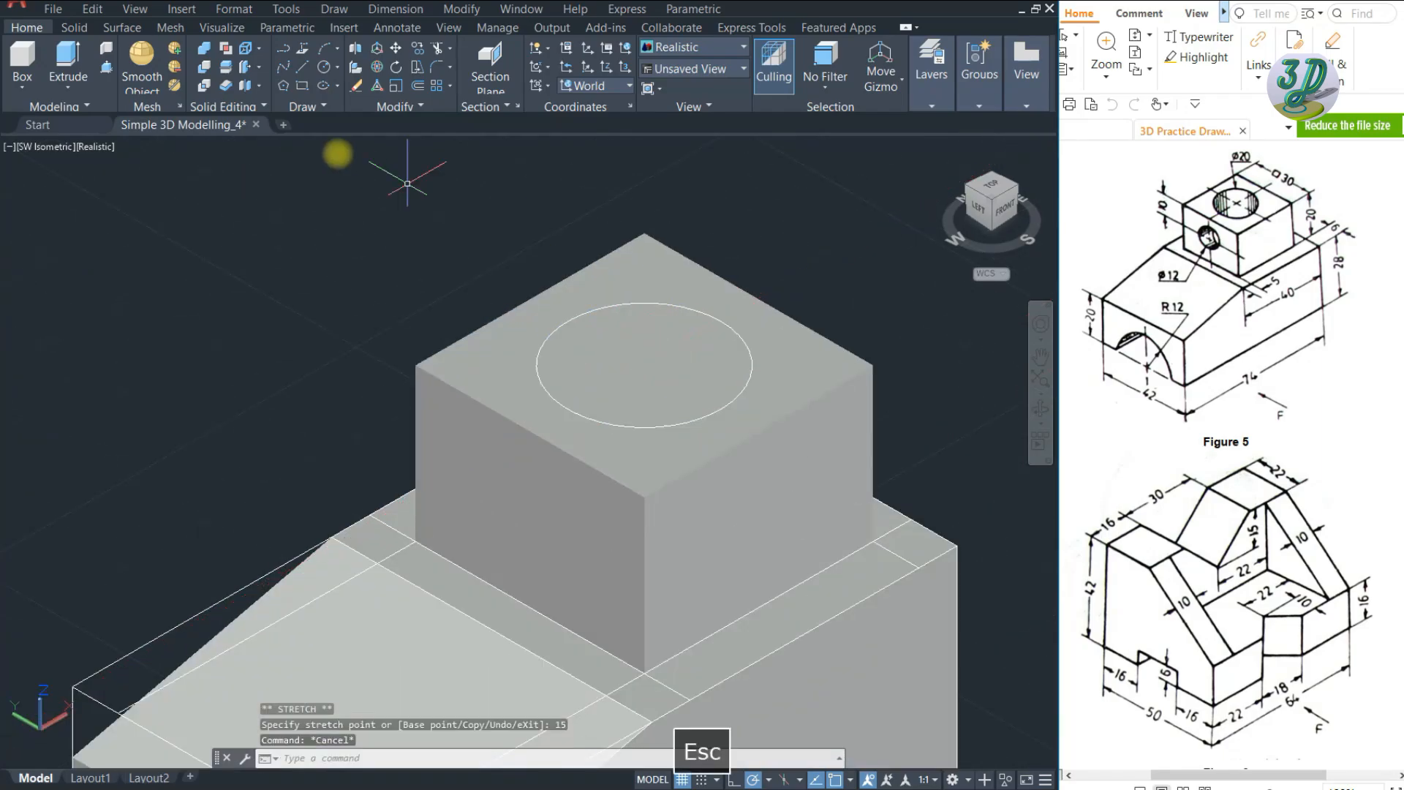
# - Presspull the top circle downward through the block and base to cut a through hole
pyautogui.click(108, 70)
pyautogui.click(704, 383)
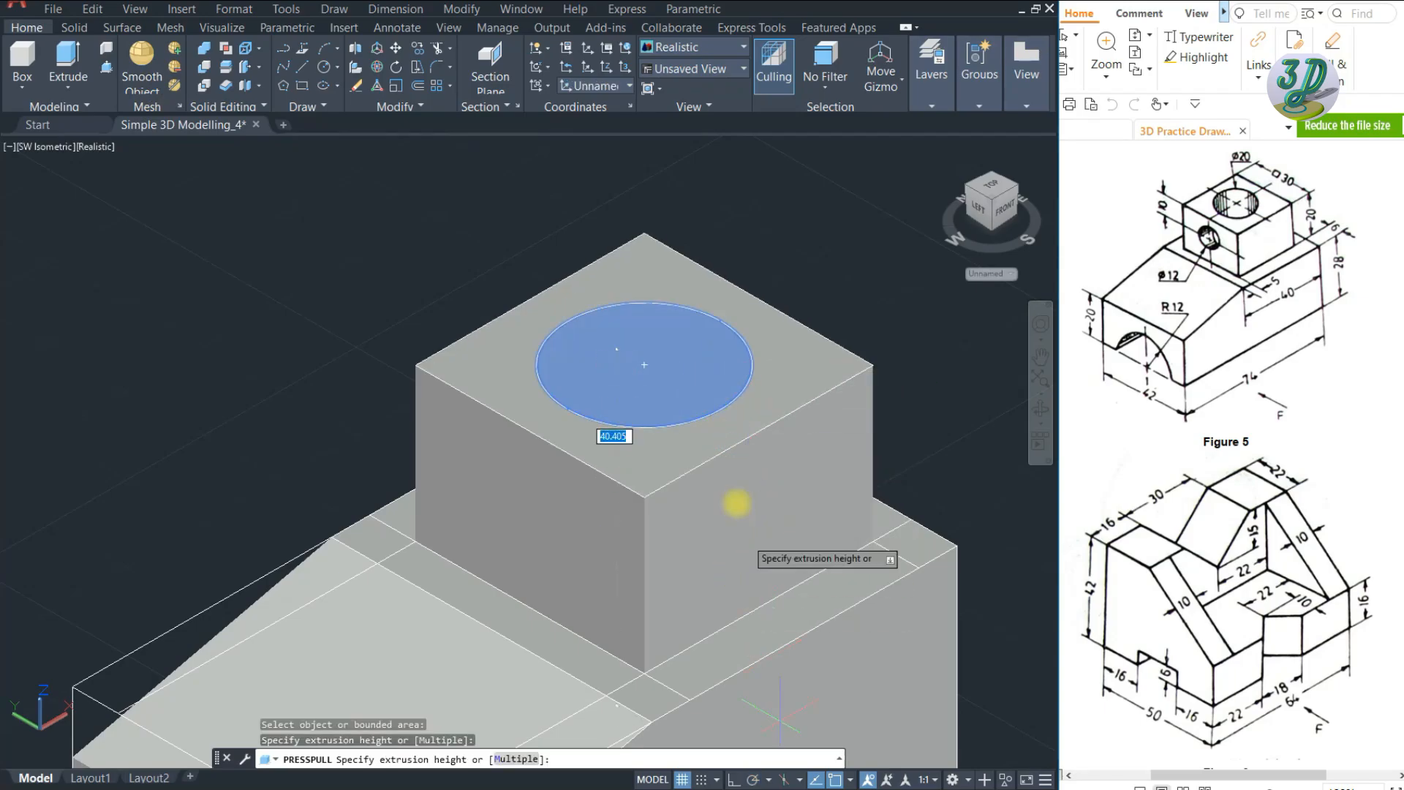
pyautogui.click(740, 502)
pyautogui.scroll(-5, 761, 570)
pyautogui.scroll(4, 658, 267)
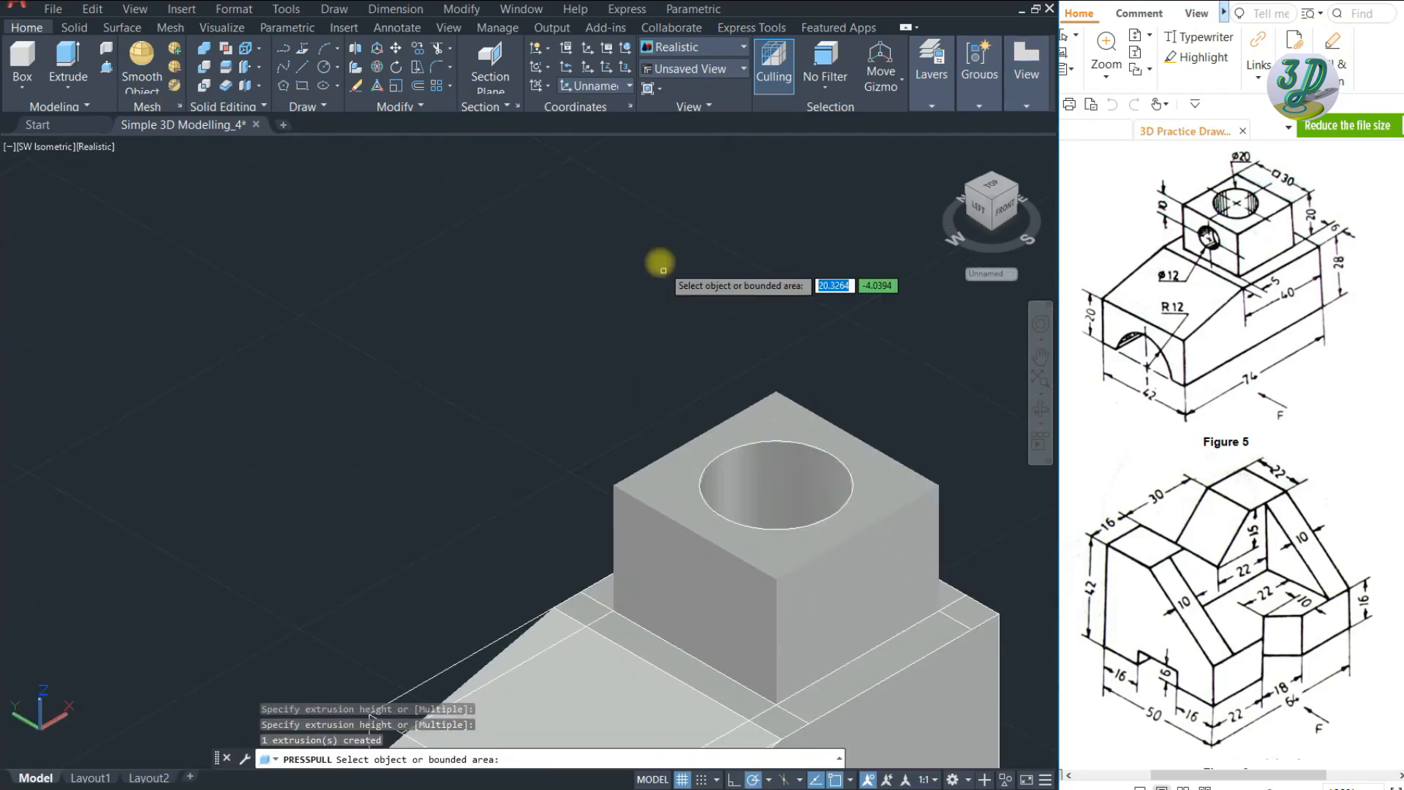
pyautogui.press('Escape')
pyautogui.press('Escape')
pyautogui.press('Escape')
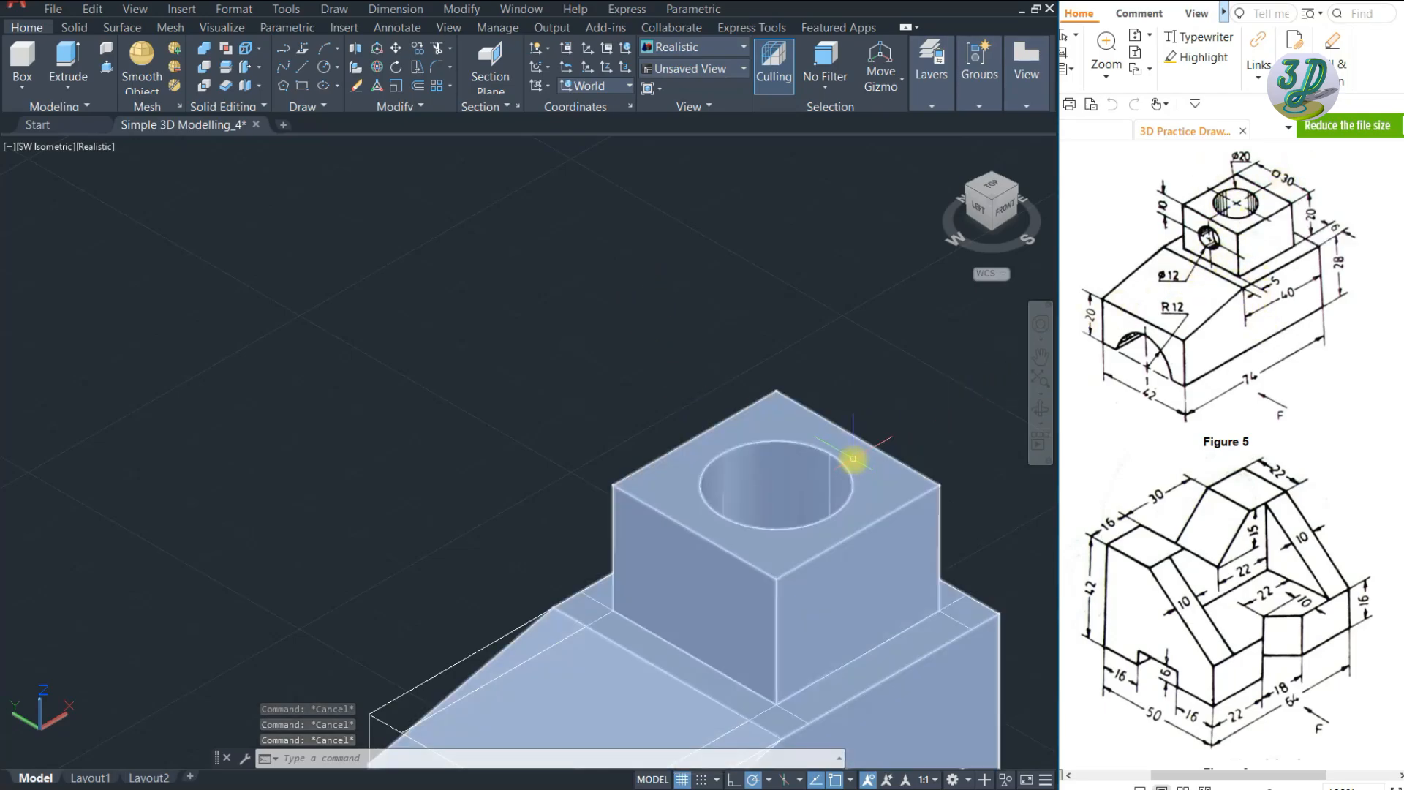
# - Set the UCS to Left and turn the model upright to a straight view of its sloped end
pyautogui.scroll(-4, 760, 313)
pyautogui.moveTo(730, 335); pyautogui.dragTo(581, 221, button='middle')
pyautogui.scroll(2, 581, 221)
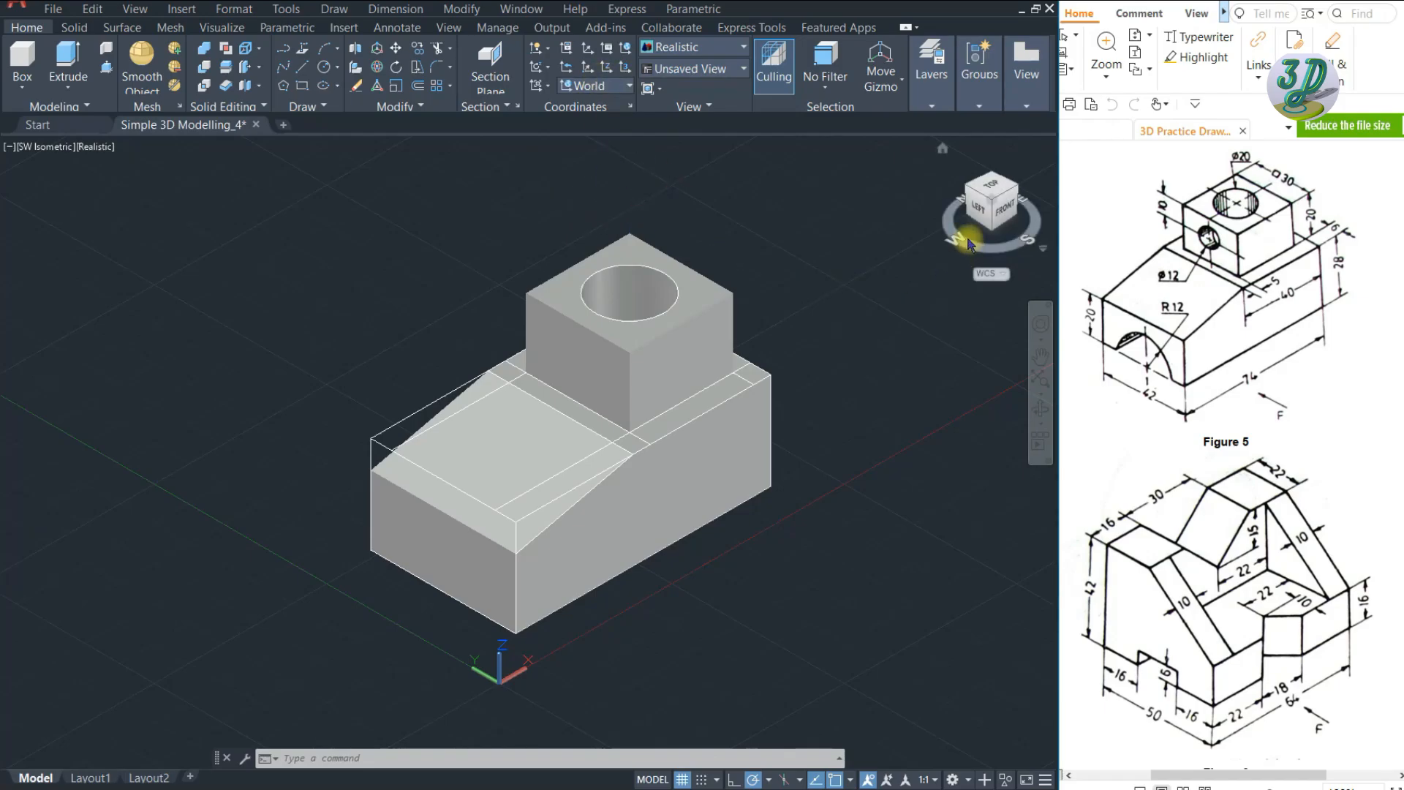
pyautogui.click(628, 86)
pyautogui.click(580, 206)
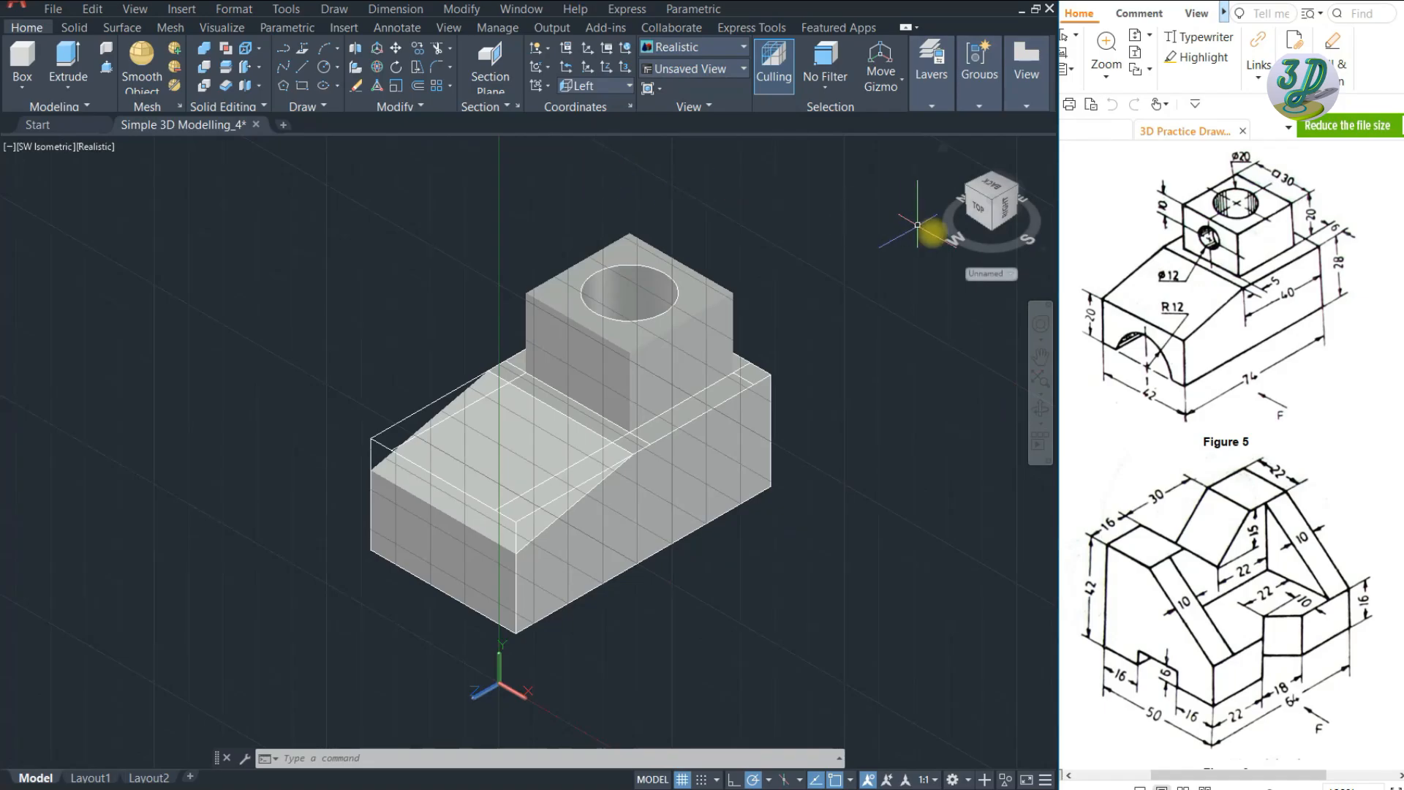
pyautogui.click(982, 208)
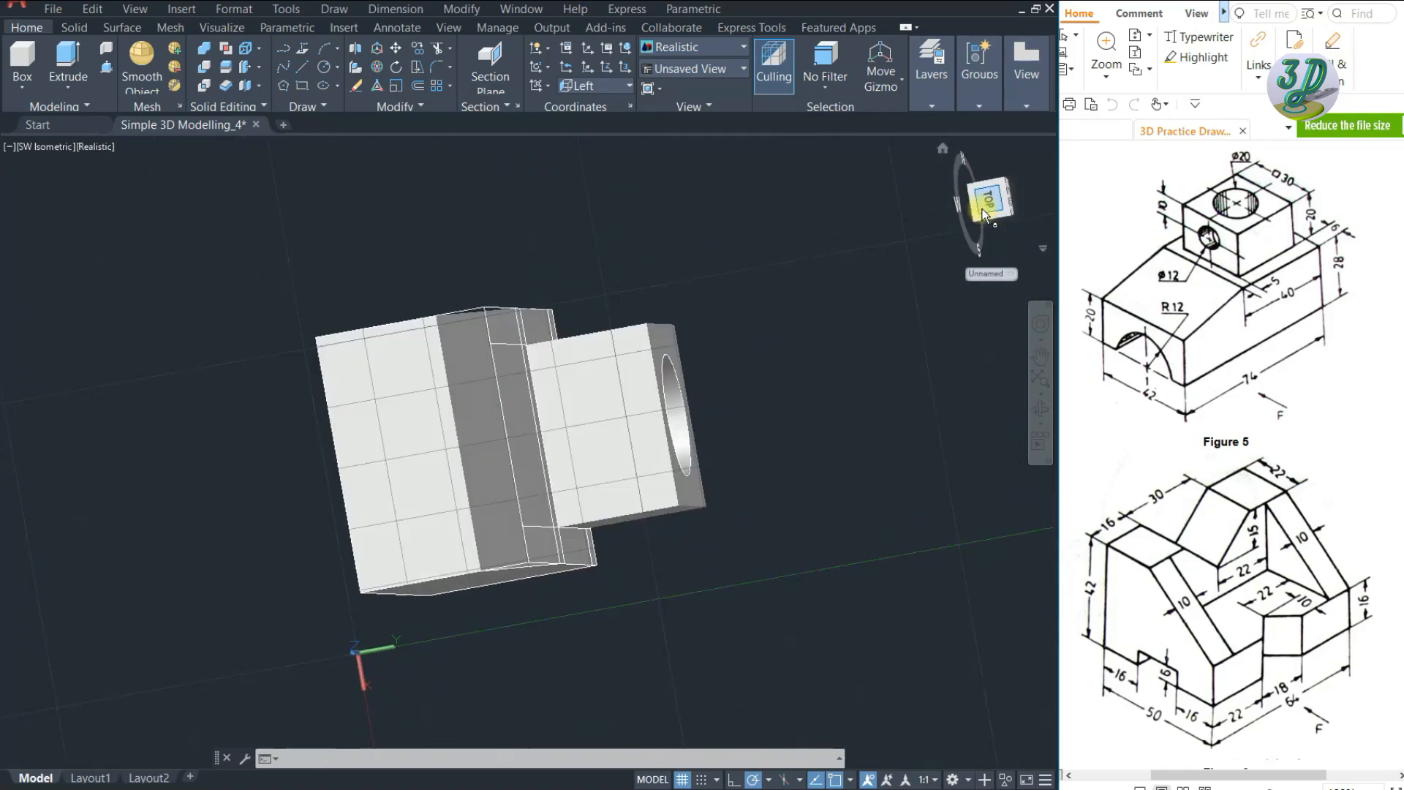
pyautogui.click(1028, 146)
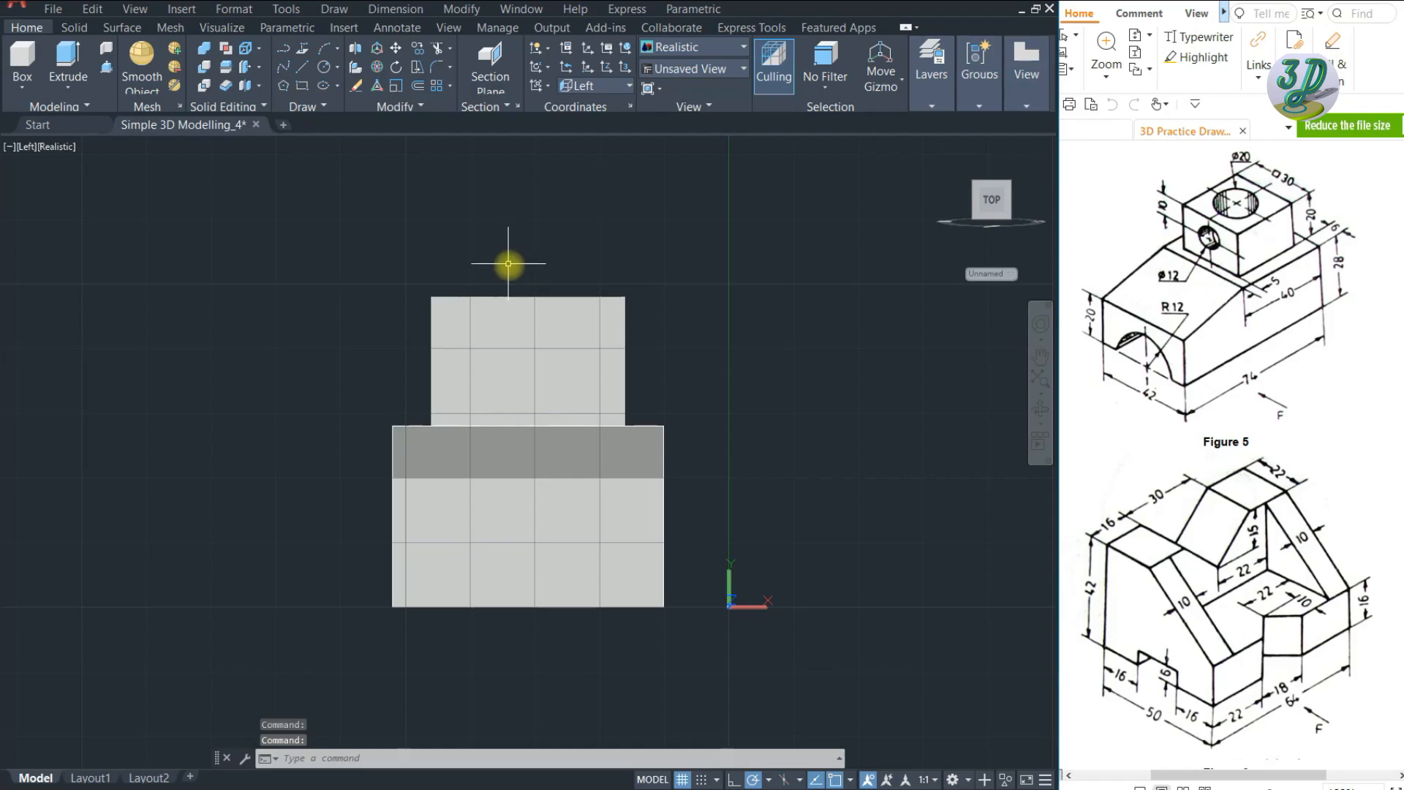
pyautogui.scroll(3, 509, 265)
pyautogui.scroll(-4, 596, 276)
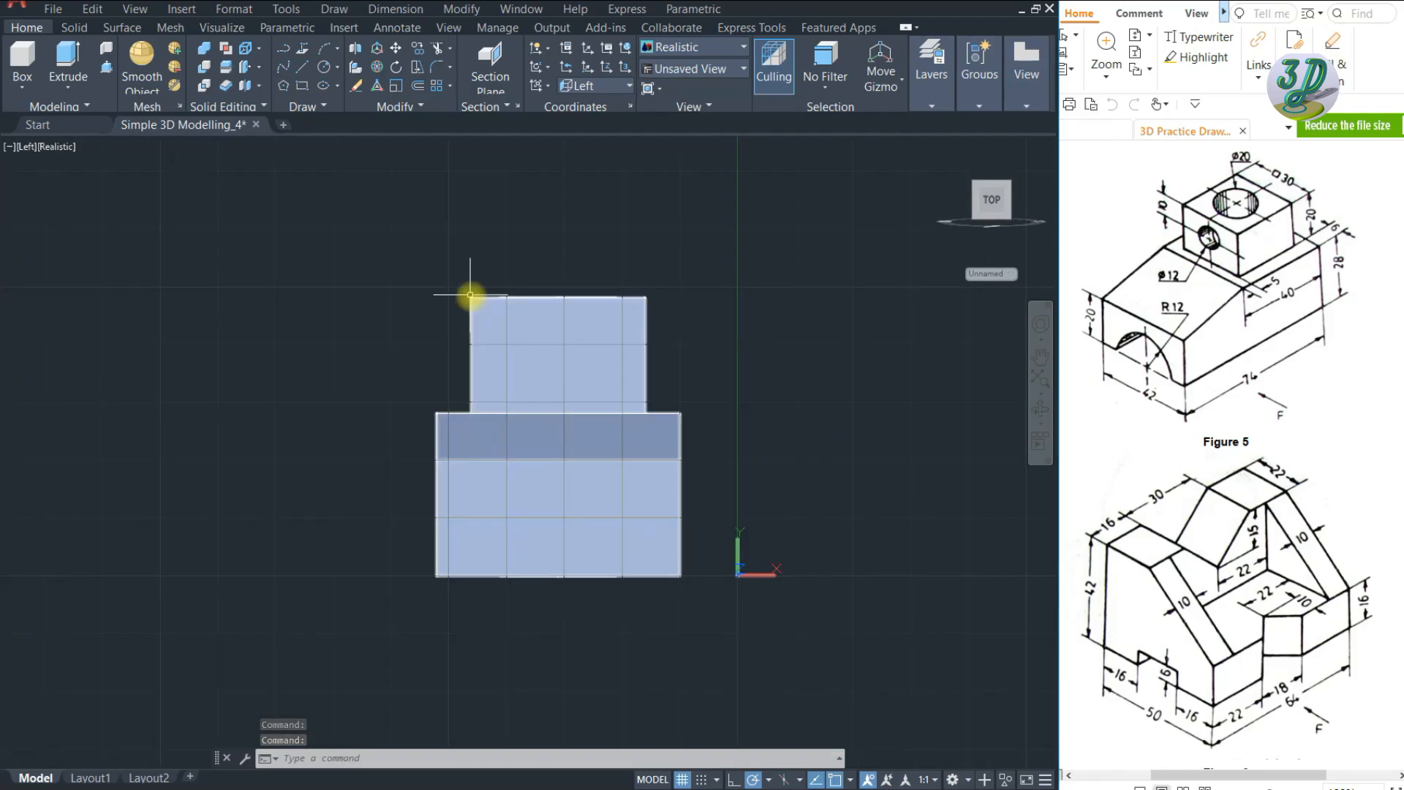
pyautogui.scroll(2, 527, 322)
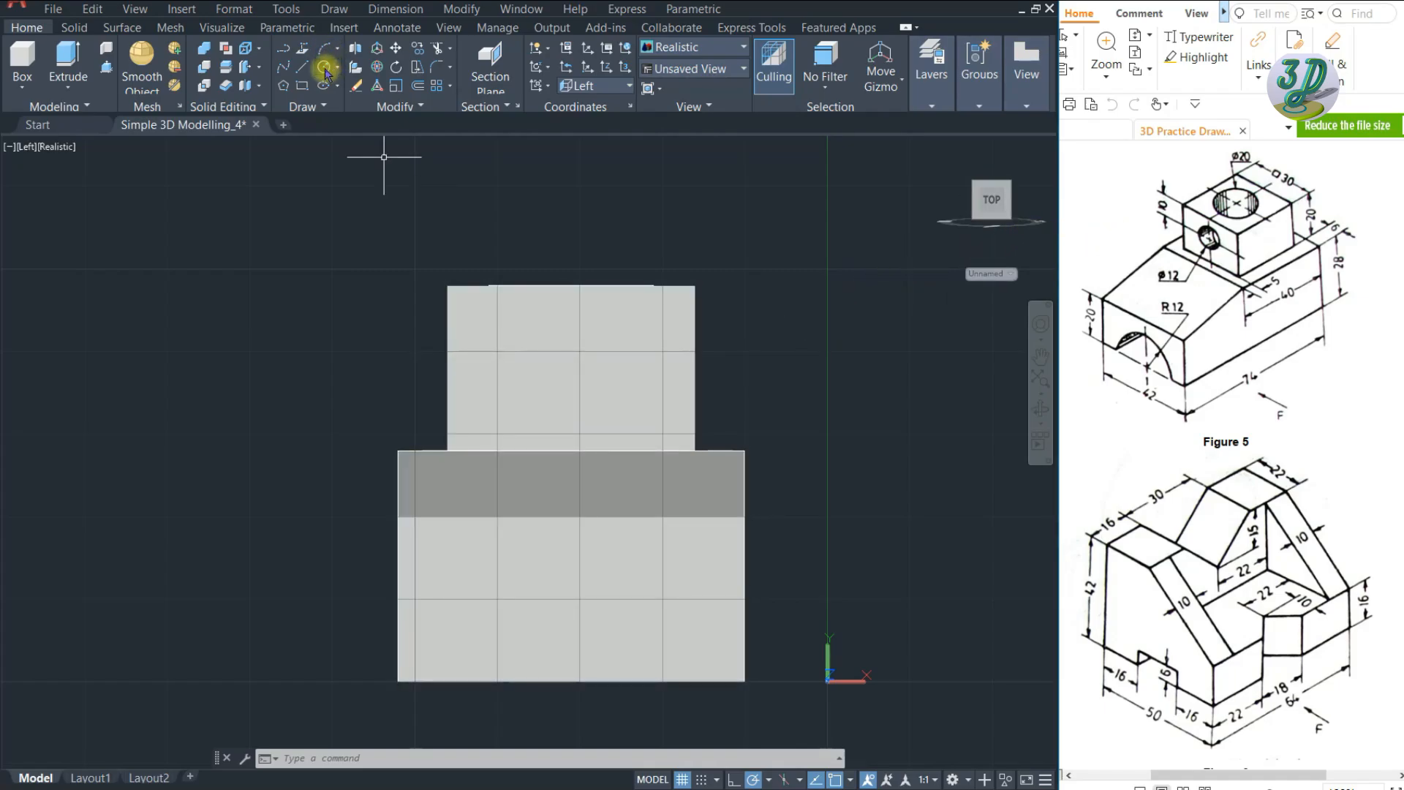
# - Draw a 6 mm radius circle centred at the midpoint of the raised block's top edge
pyautogui.click(322, 70)
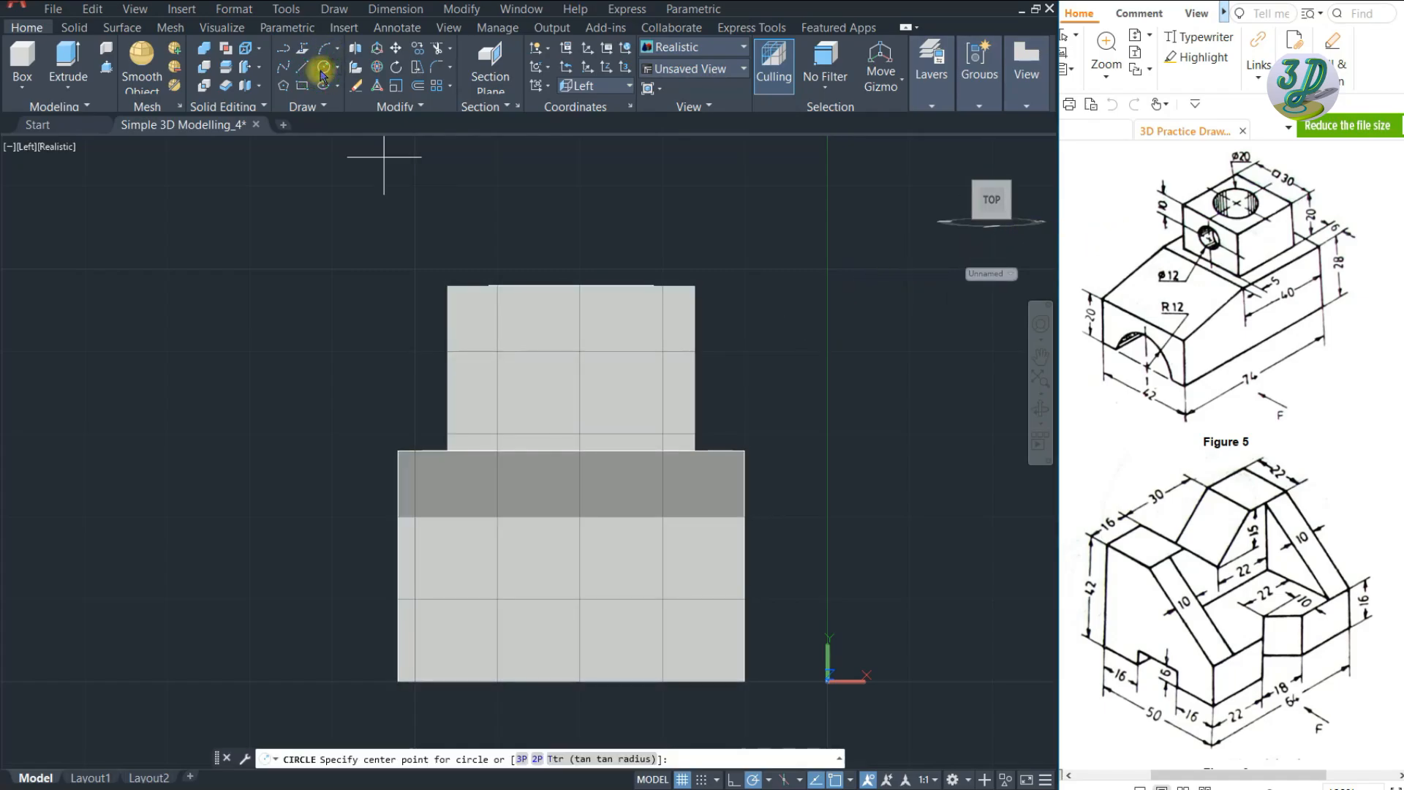
pyautogui.click(572, 286)
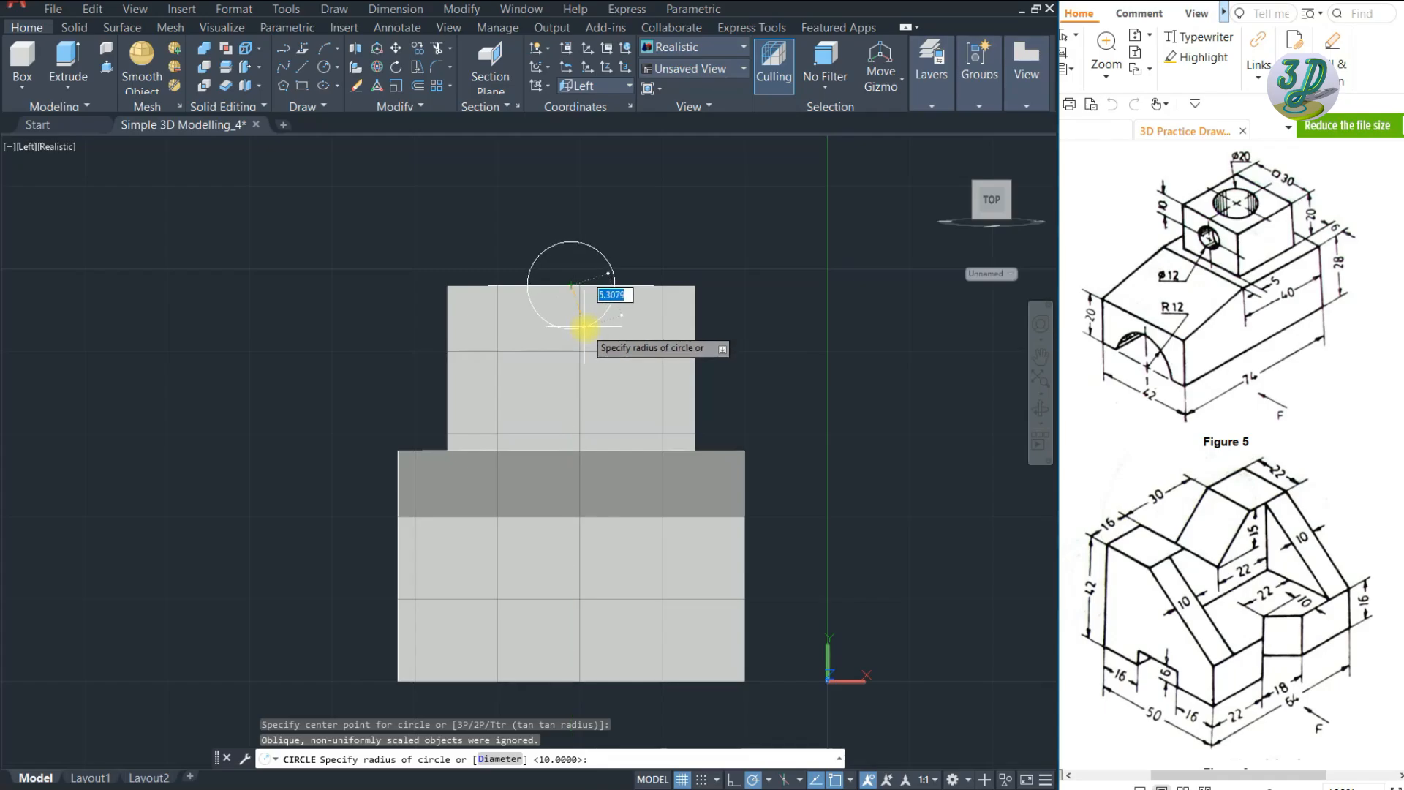
pyautogui.write('6')
pyautogui.press('Return')
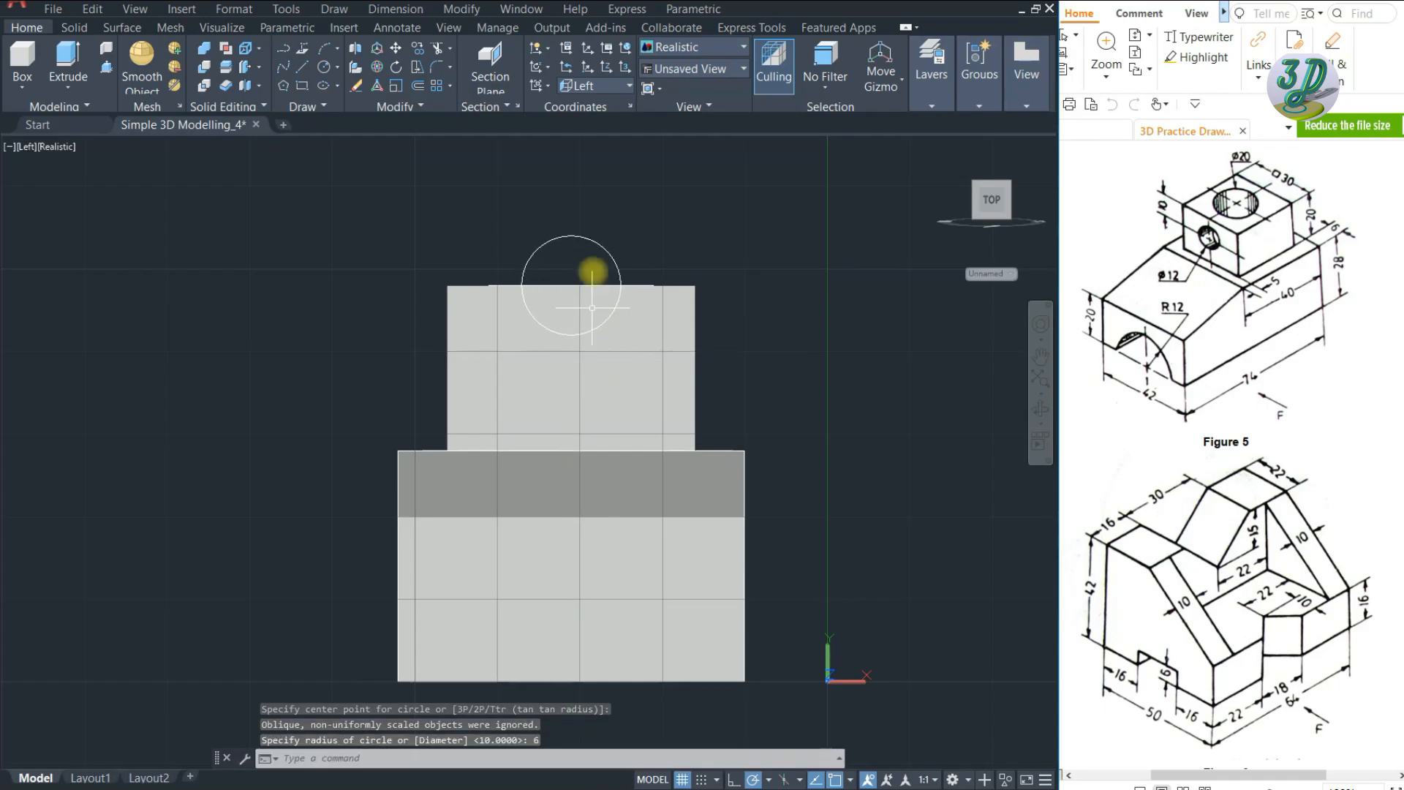
# - Move the 6 mm radius circle straight down 10 mm onto the block's face
pyautogui.click(574, 257)
pyautogui.click(520, 194)
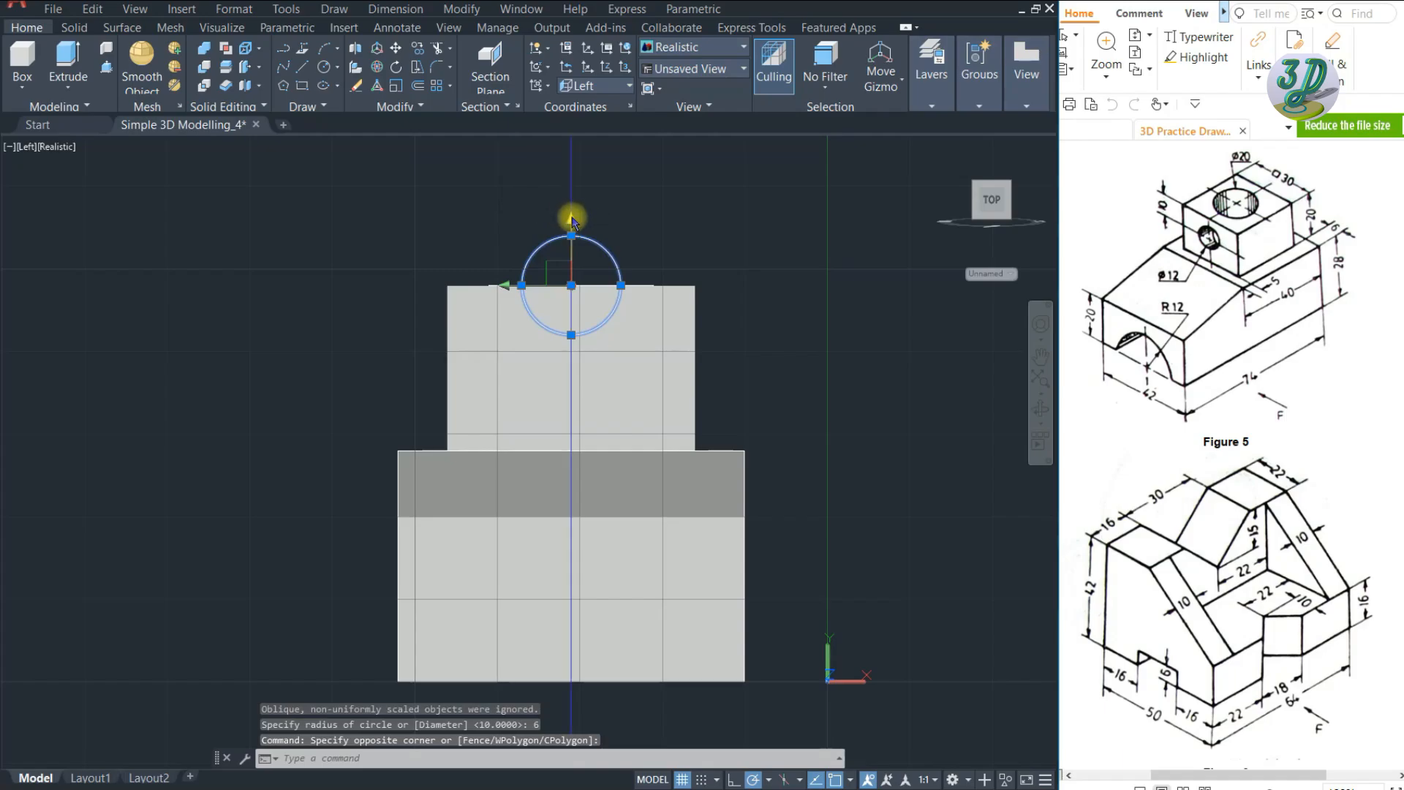
pyautogui.click(571, 286)
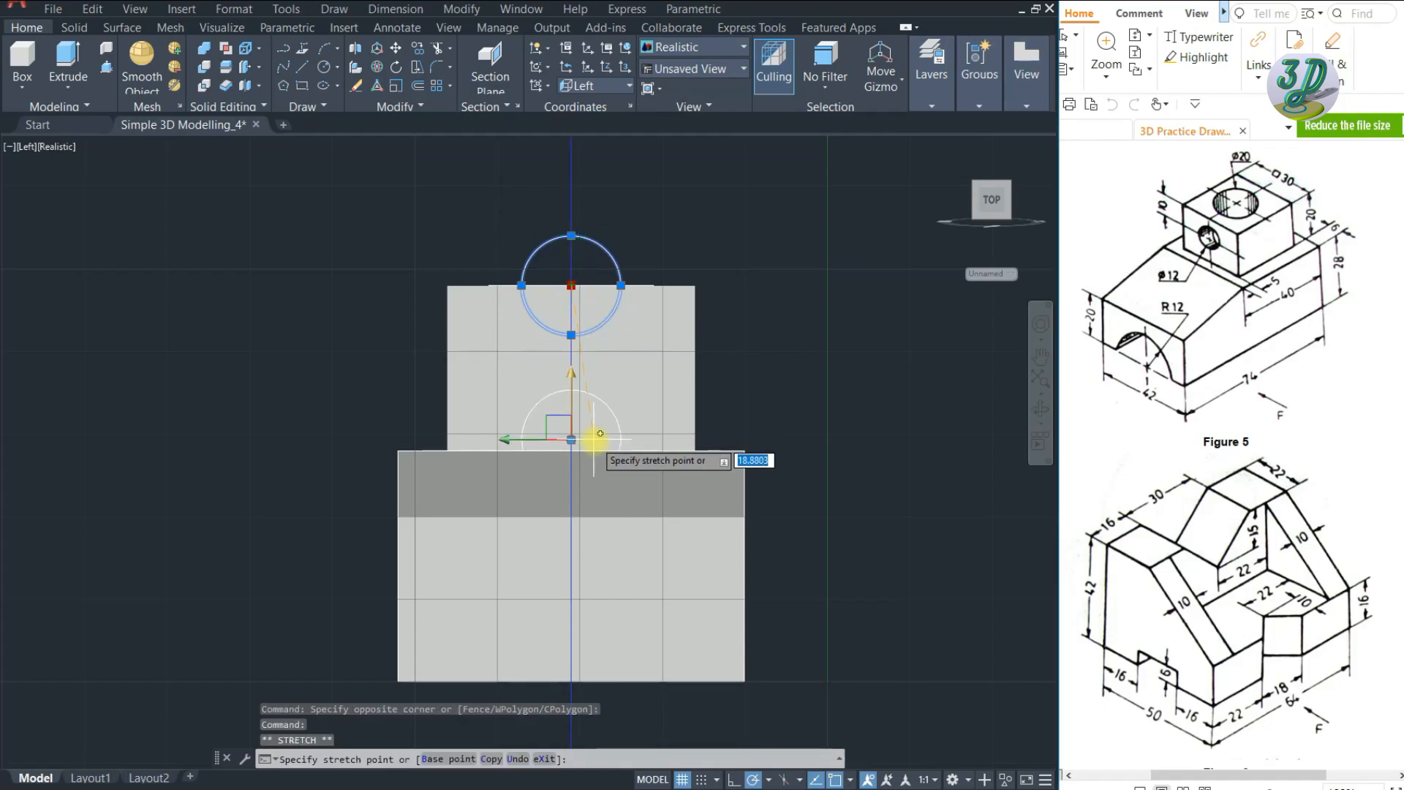
pyautogui.press('Return')
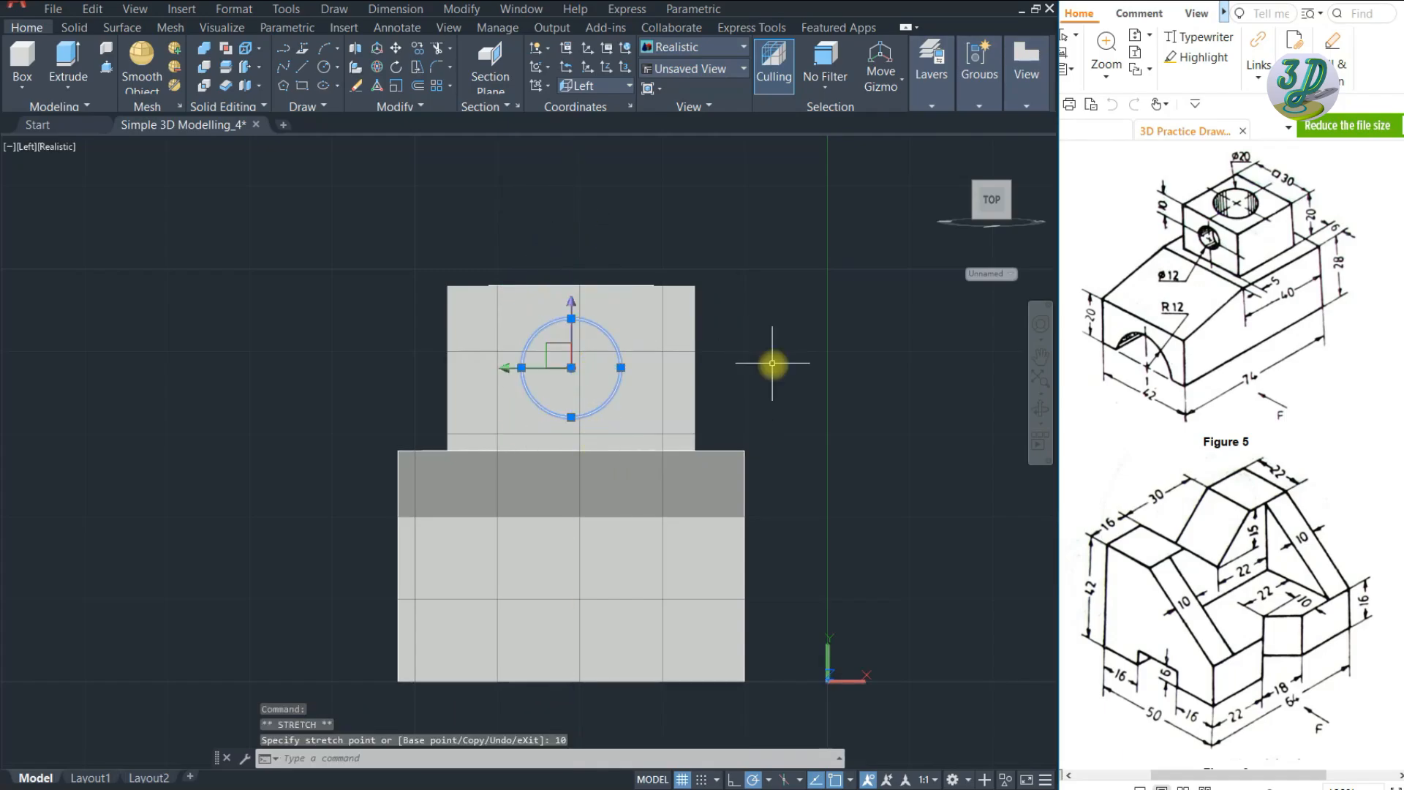
pyautogui.press('Escape')
# - Draw a 12 mm radius circle centred at the midpoint of the base's bottom edge
pyautogui.click(323, 66)
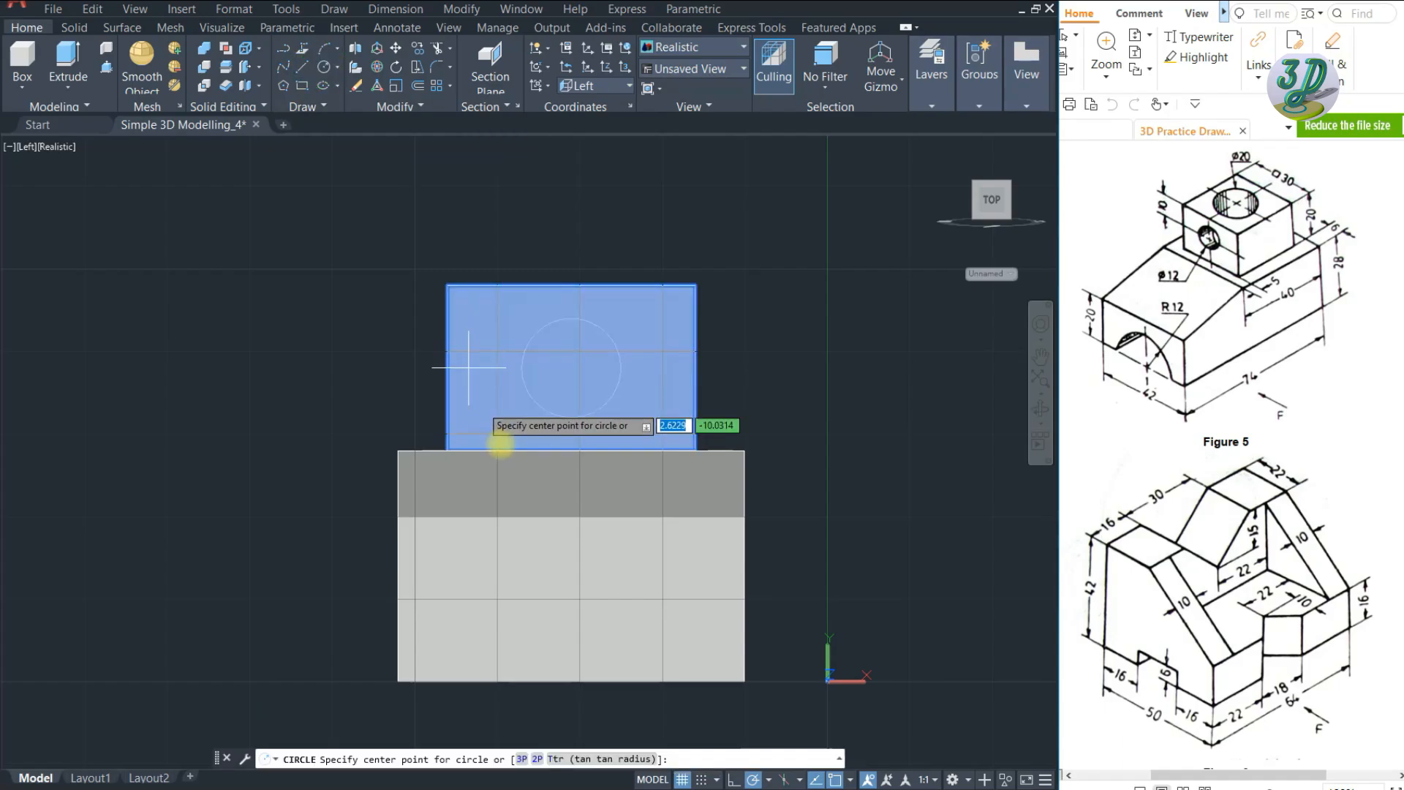
pyautogui.click(571, 682)
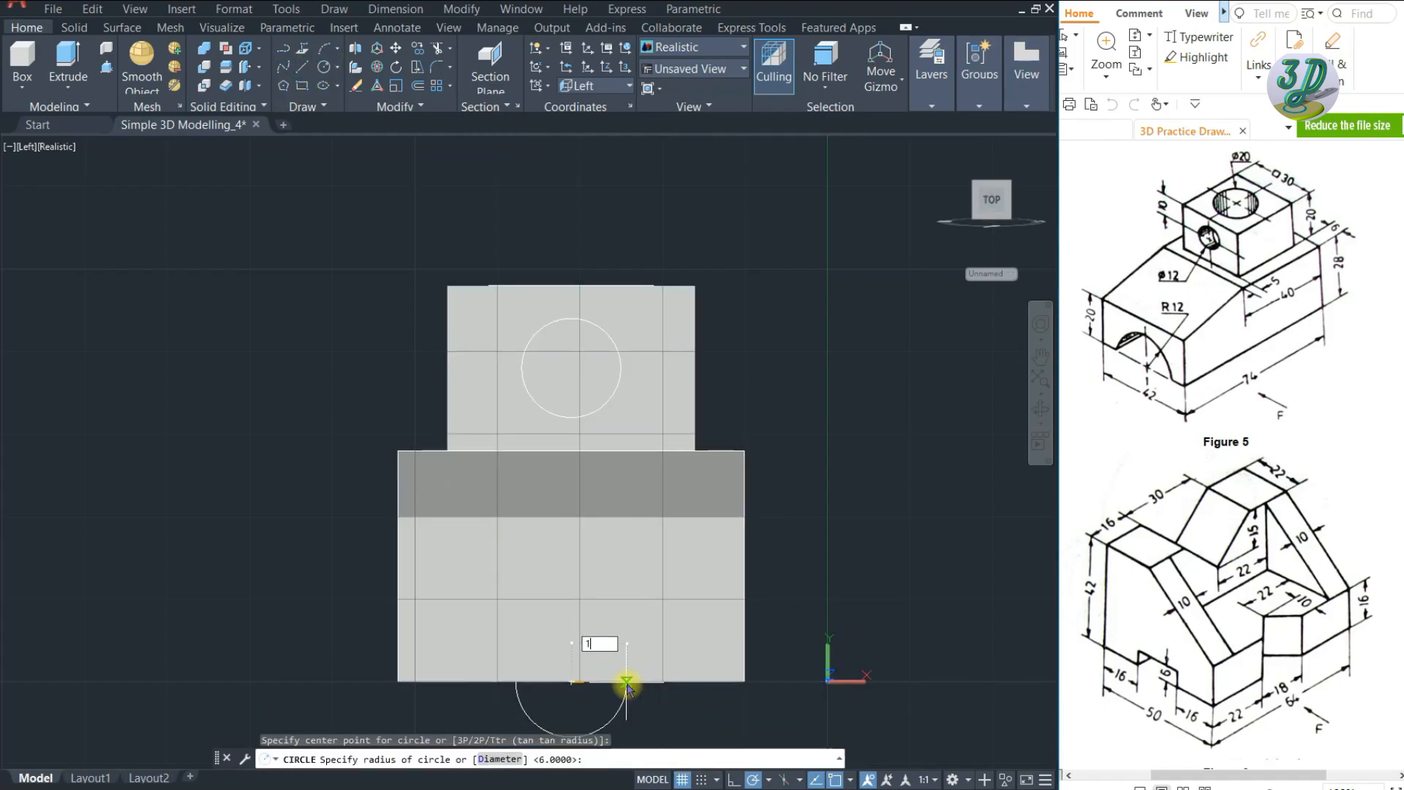
pyautogui.press('Return')
# - Presspull the small circle on the raised block's face inward to cut the side hole
pyautogui.scroll(-3, 626, 665)
pyautogui.keyDown('shift'); pyautogui.moveTo(611, 554); pyautogui.dragTo(705, 533, button='middle'); pyautogui.keyUp('shift')
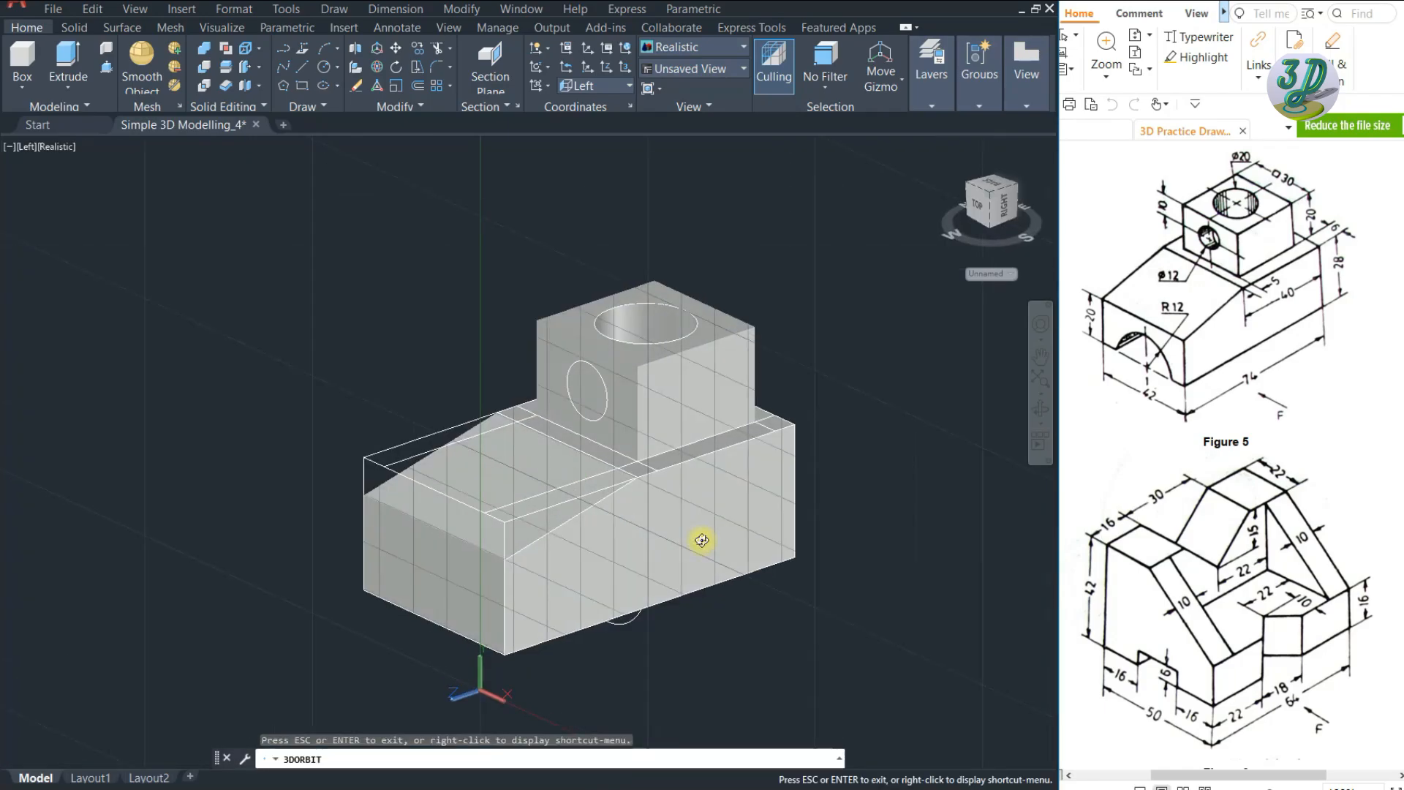
pyautogui.click(106, 67)
pyautogui.click(585, 384)
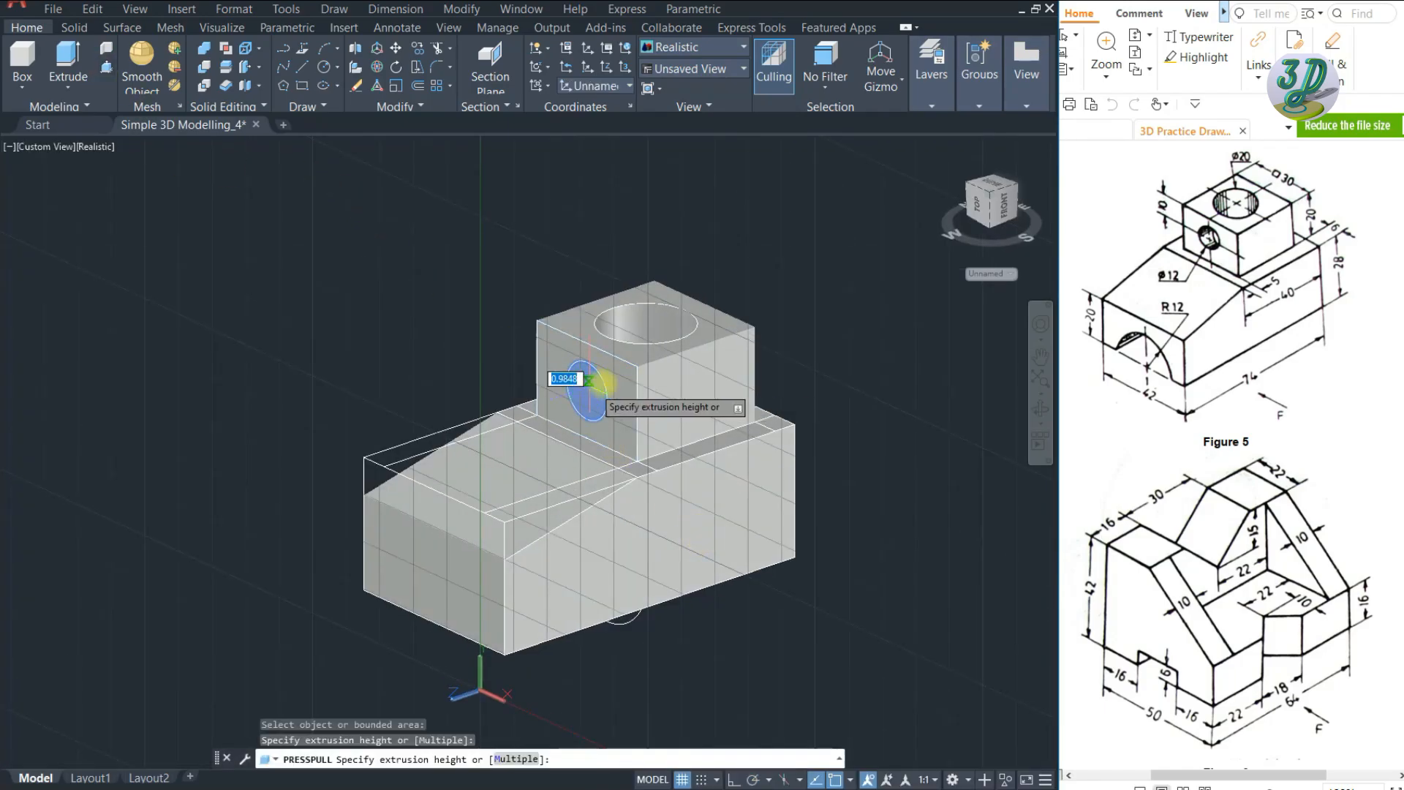
pyautogui.click(683, 322)
pyautogui.press('Escape')
# - Presspull the 12 mm radius circle under the base into a cylinder about 104 mm long, past the sloped end
pyautogui.keyDown('shift'); pyautogui.moveTo(683, 322); pyautogui.dragTo(301, 139, button='middle'); pyautogui.keyUp('shift')
pyautogui.click(106, 67)
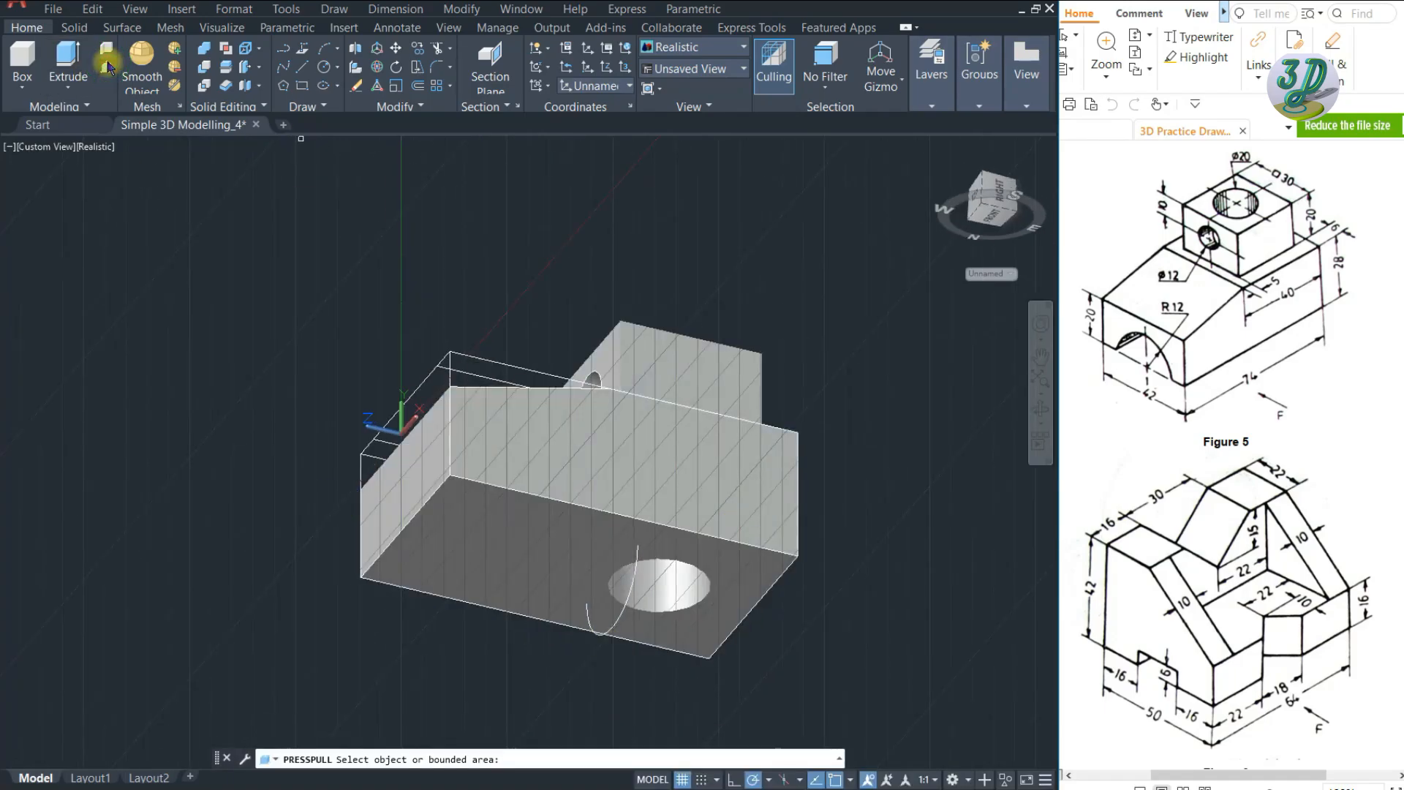
pyautogui.click(634, 578)
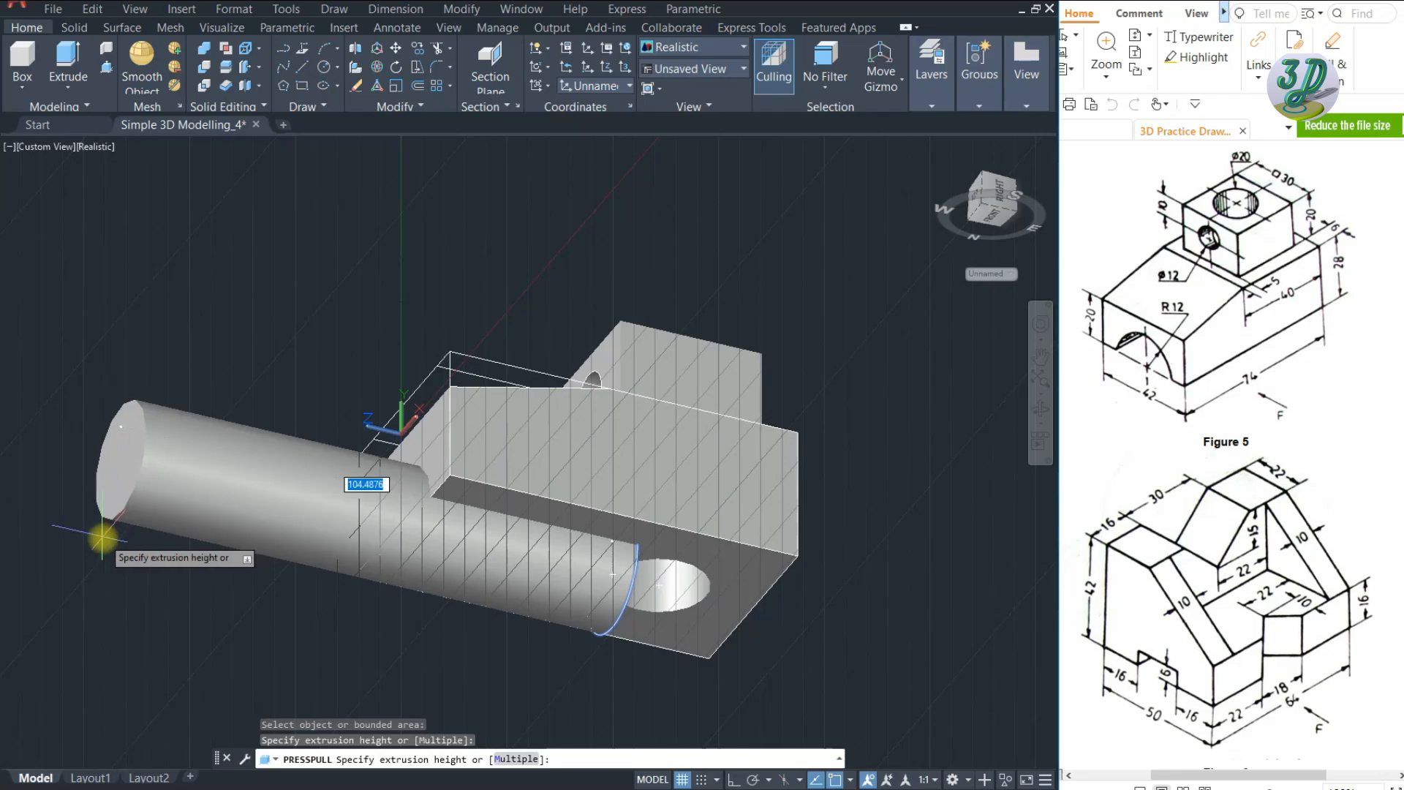
pyautogui.click(105, 536)
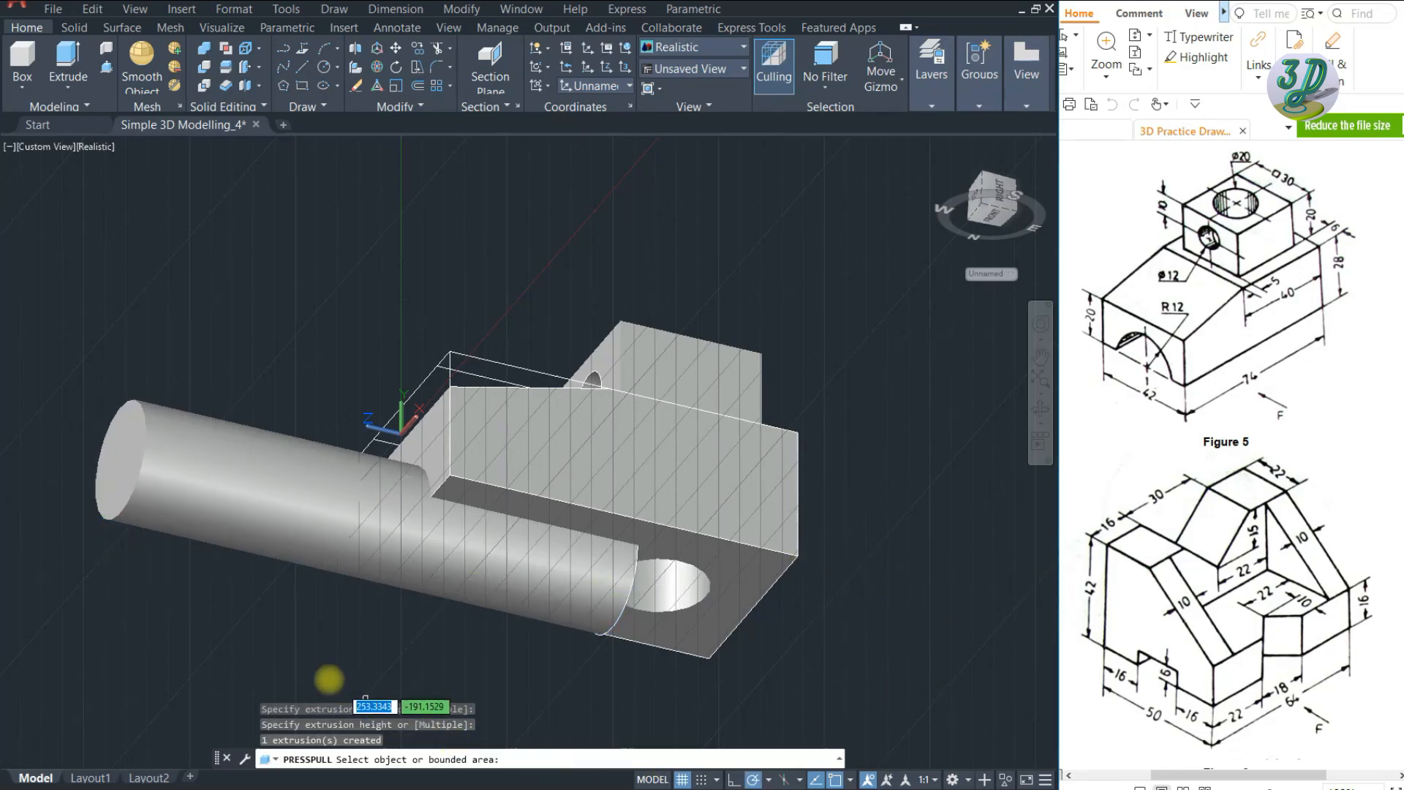
pyautogui.press('Escape')
pyautogui.press('Escape')
# - Move the cylinder lengthwise along the base so that it extends past both ends of the body
pyautogui.click(231, 483)
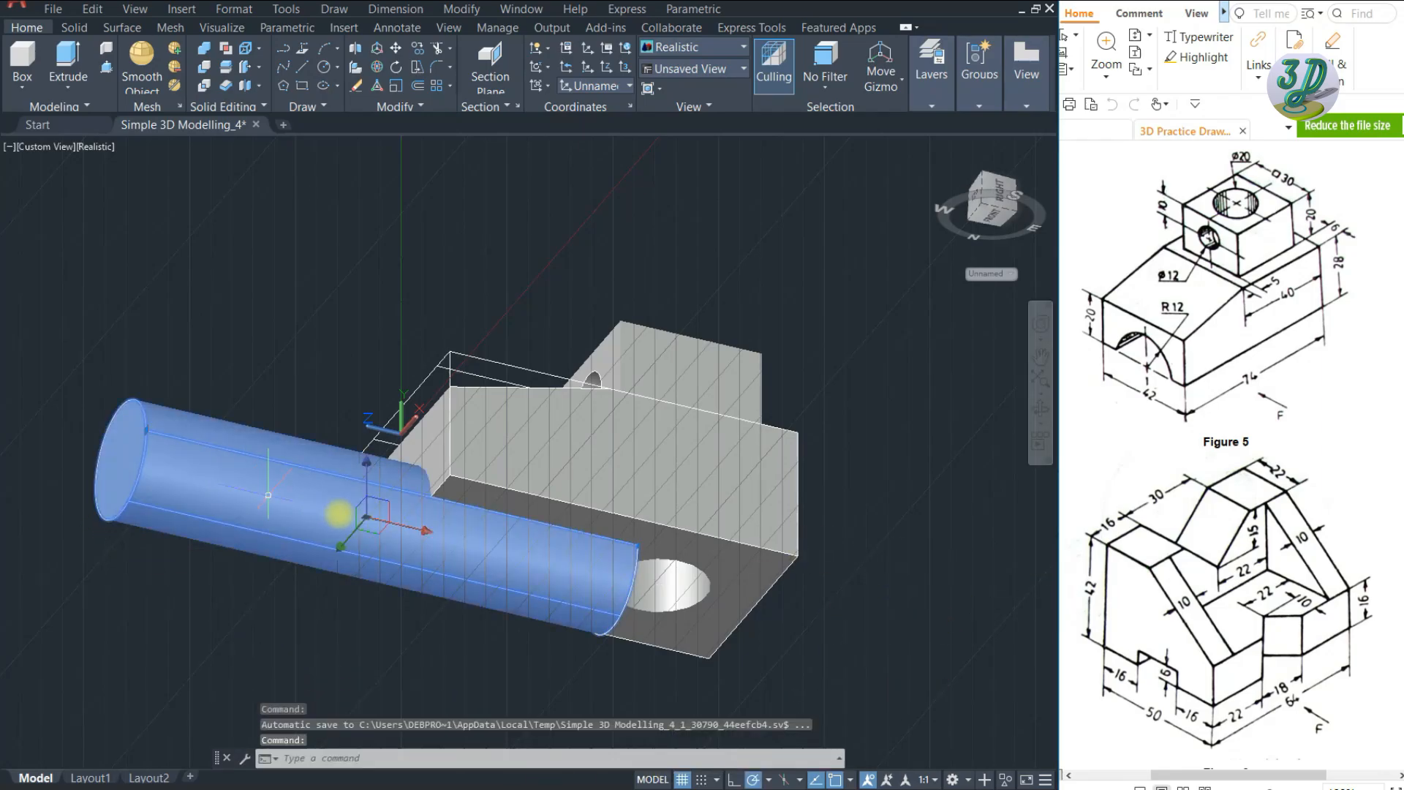
pyautogui.click(425, 532)
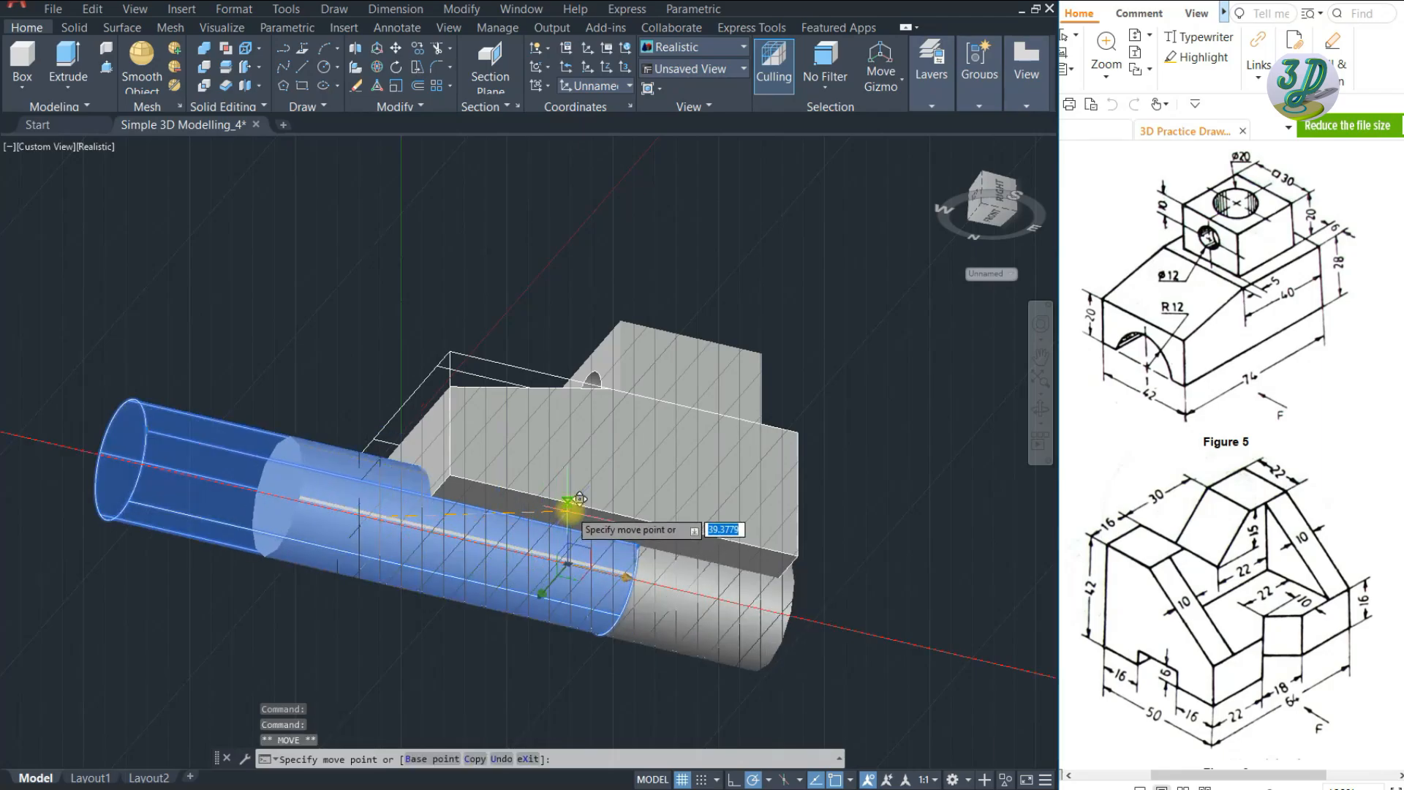
pyautogui.press('Escape')
pyautogui.press('Escape')
pyautogui.press('Escape')
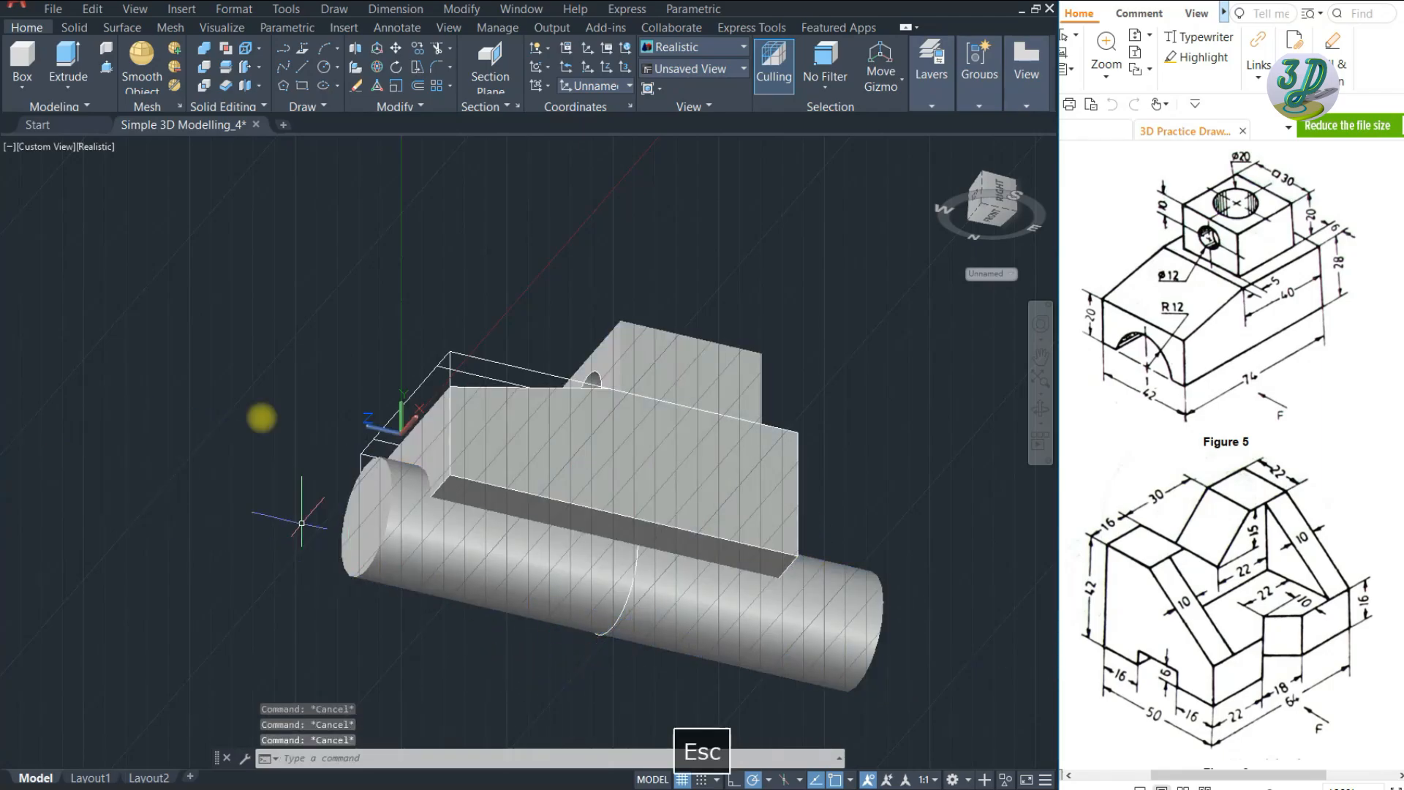
# - Subtract the long cylinder from the sloped body to cut the arch through the underside of the base
pyautogui.click(211, 68)
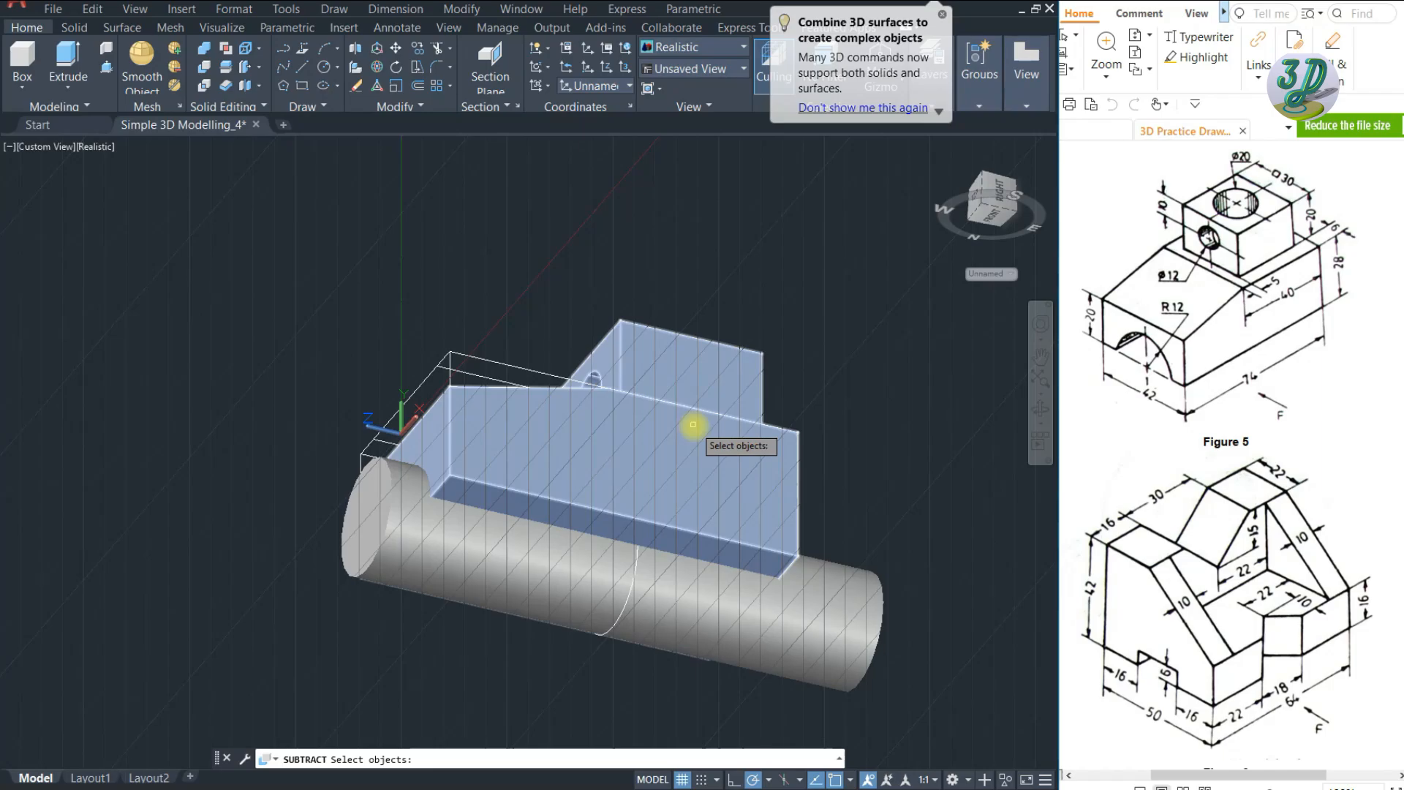
pyautogui.click(692, 424)
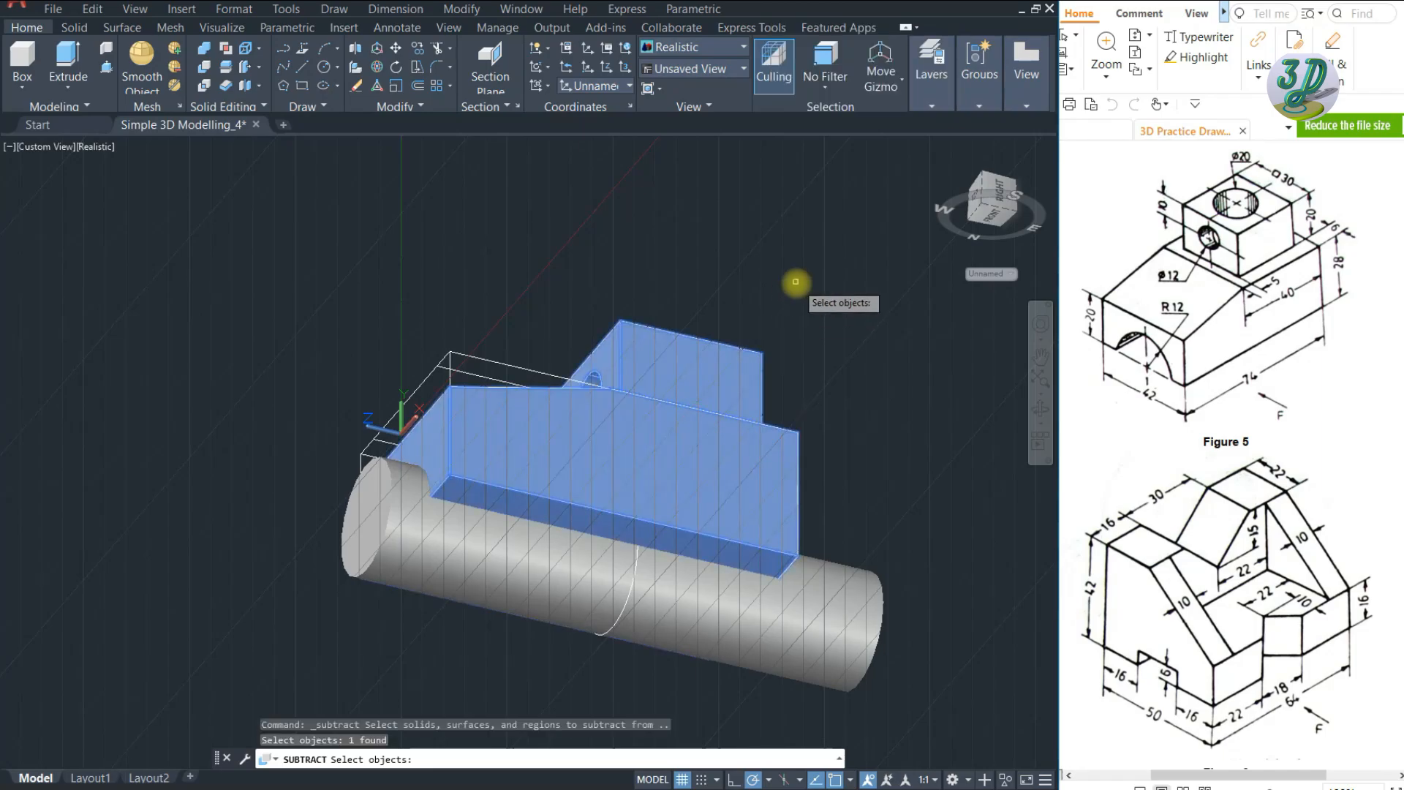
pyautogui.press('Return')
pyautogui.click(823, 604)
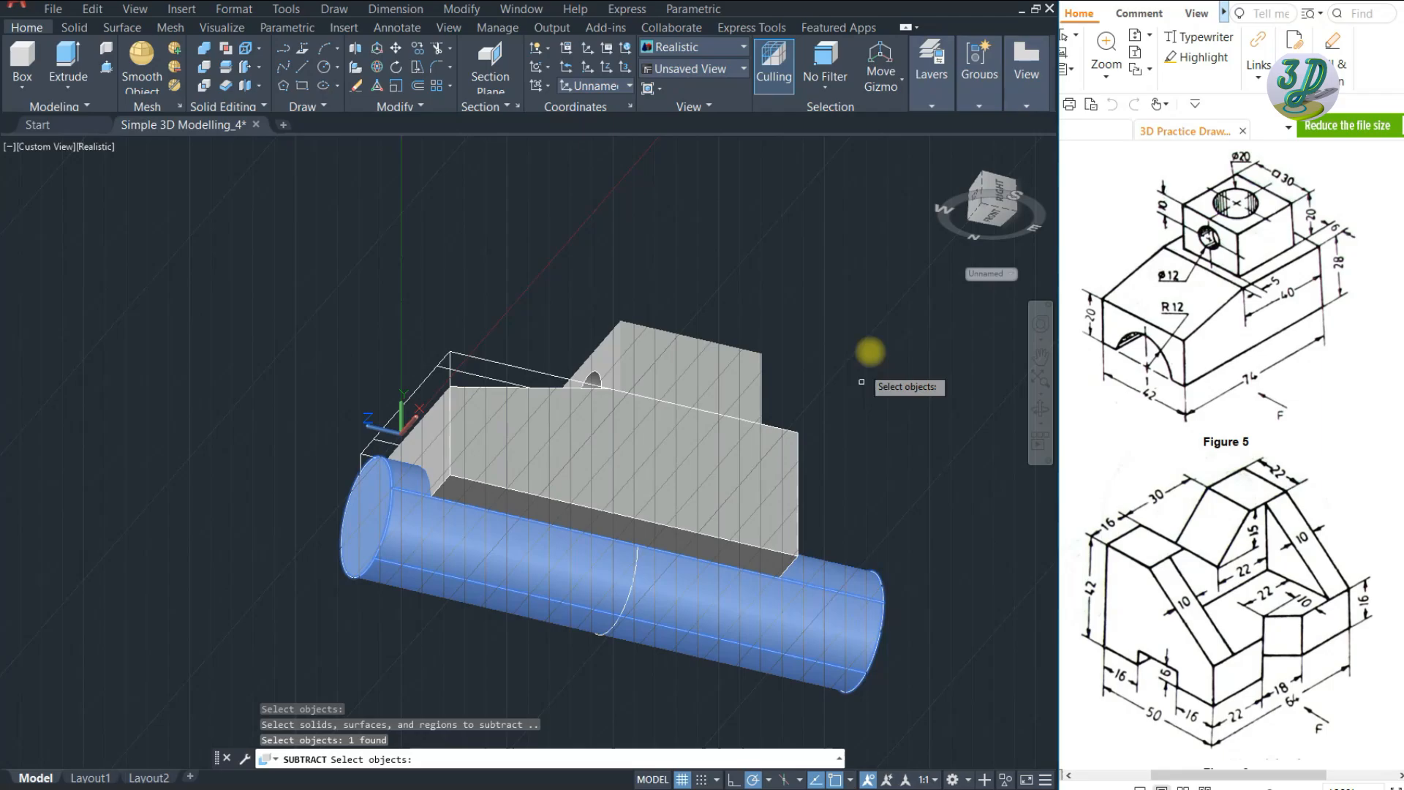
pyautogui.press('Return')
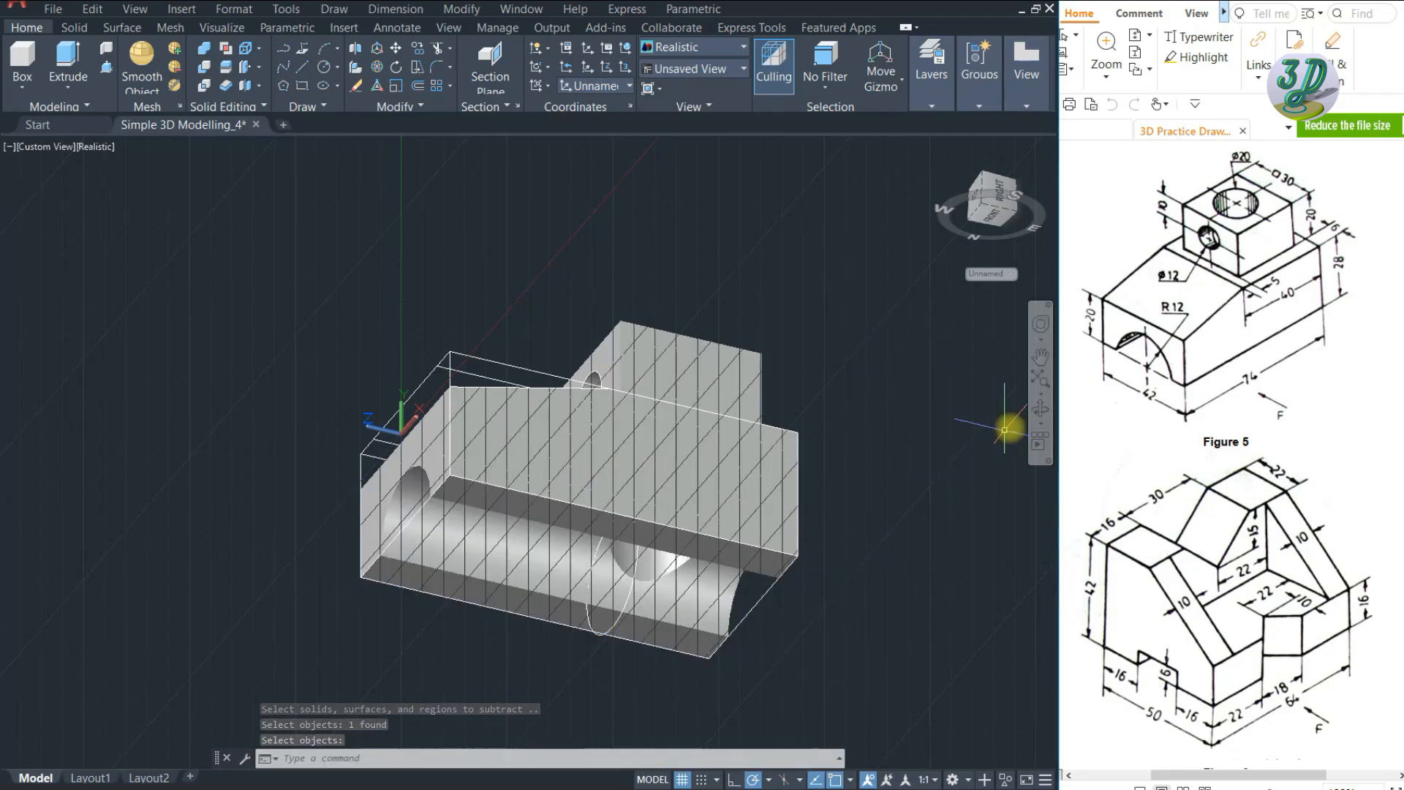
pyautogui.click(1040, 407)
pyautogui.moveTo(667, 291); pyautogui.dragTo(570, 563)
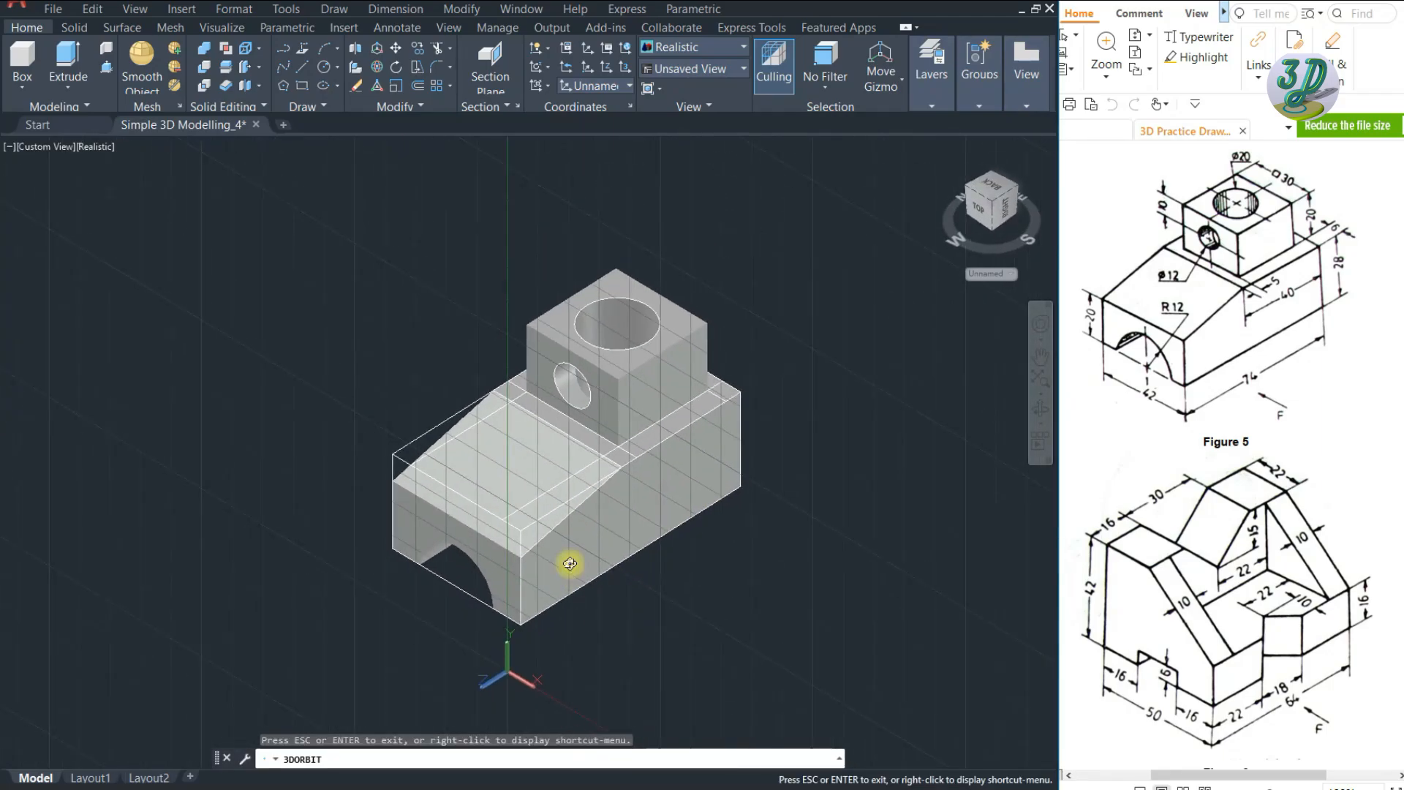
pyautogui.press('Escape')
pyautogui.scroll(3, 431, 446)
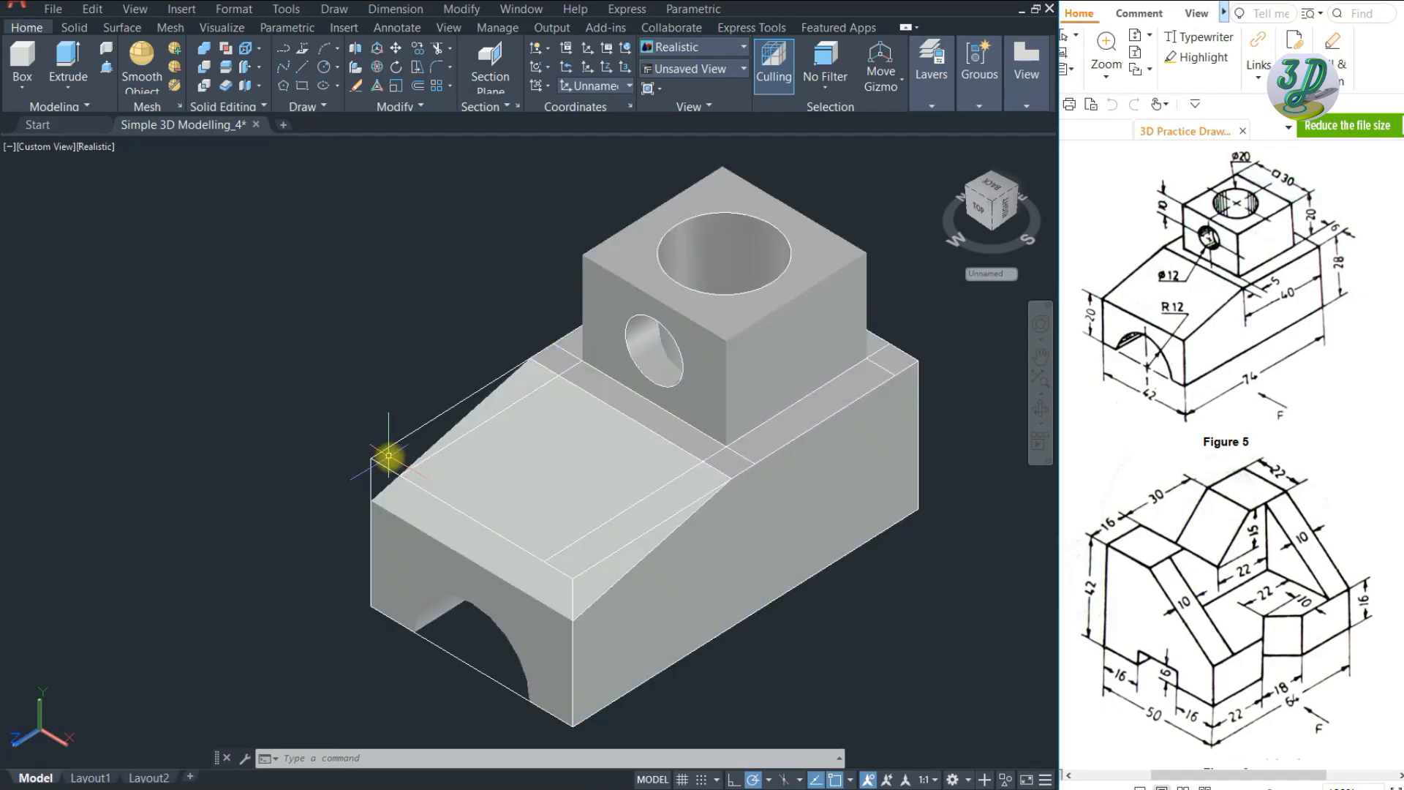
pyautogui.click(389, 455)
pyautogui.click(325, 408)
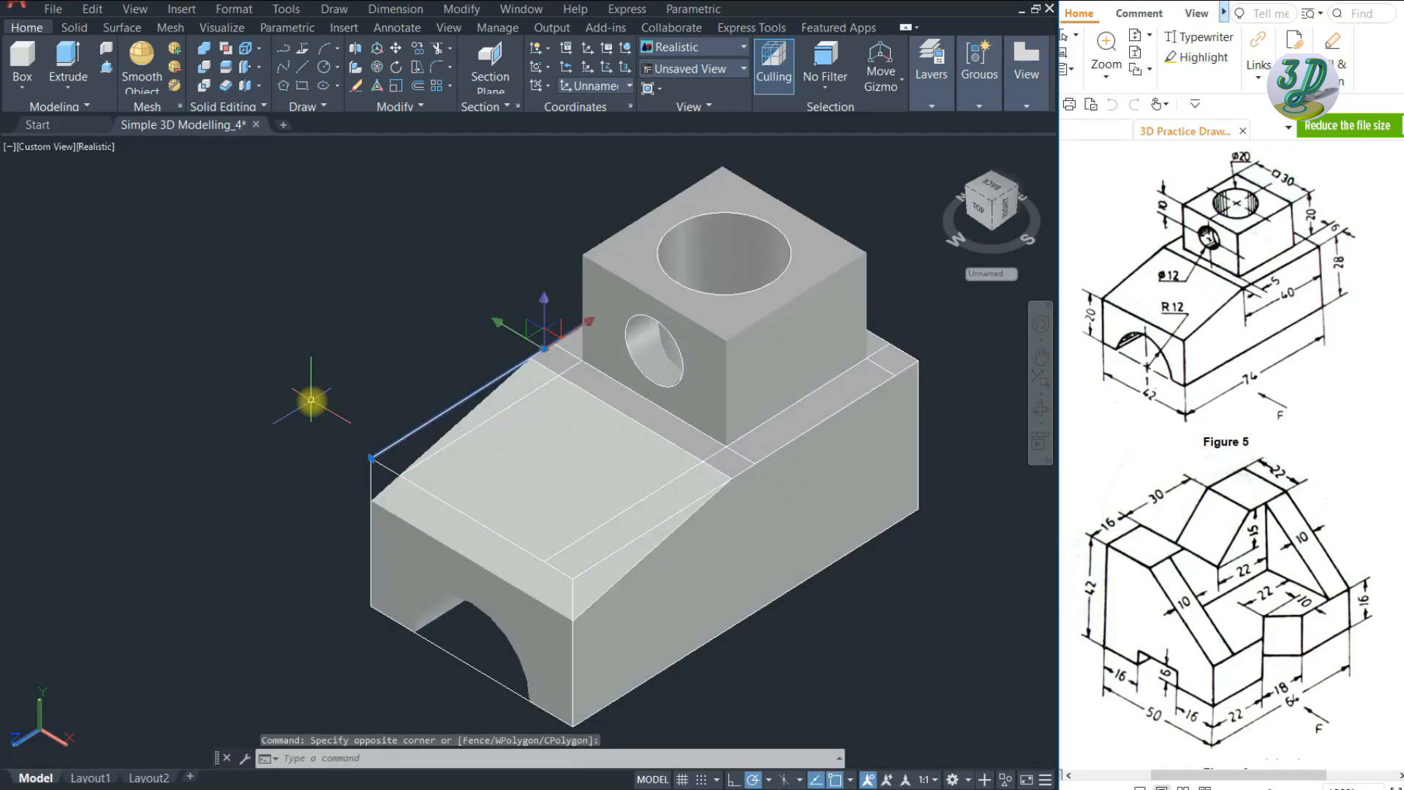
pyautogui.press('Escape')
pyautogui.press('Escape')
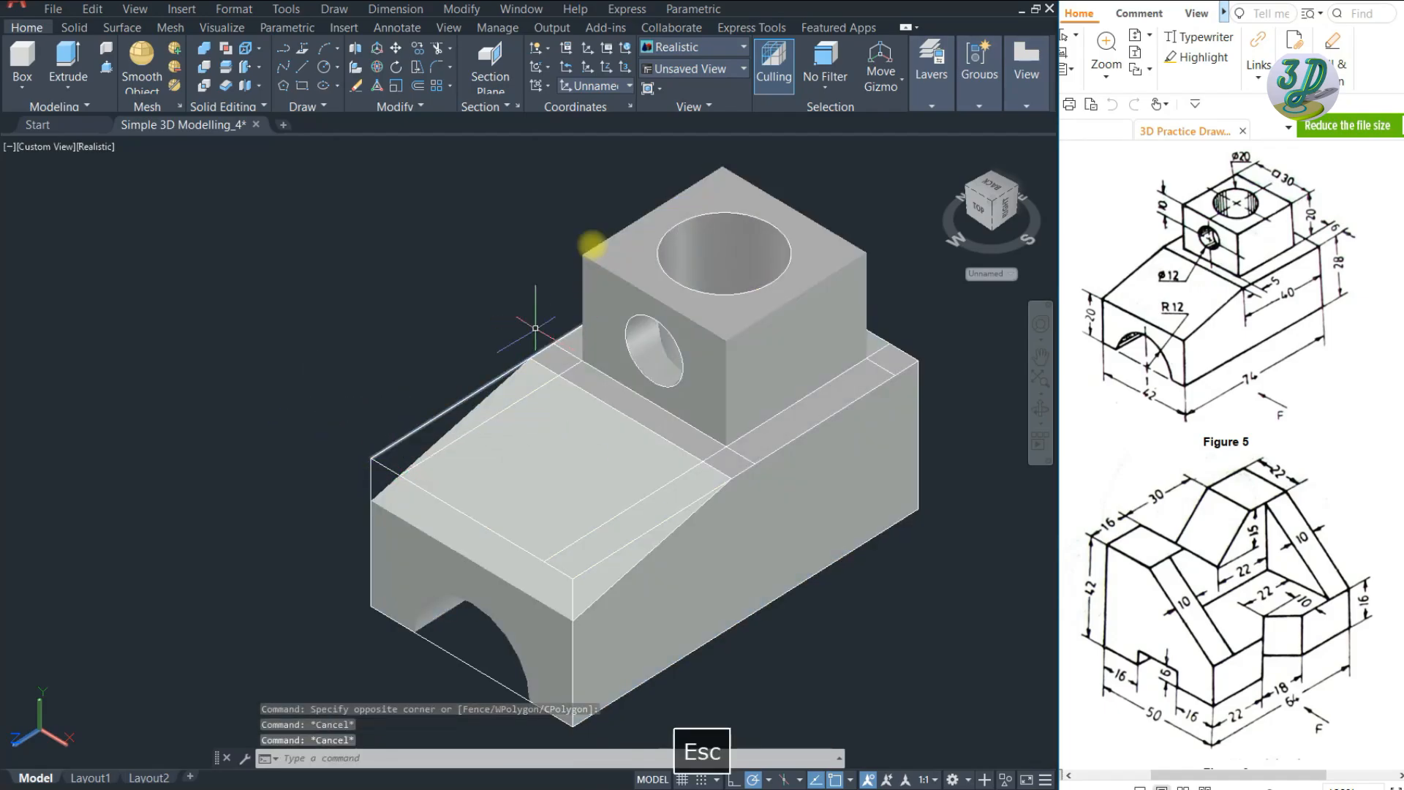
# - Erase all construction lines and circles left around the finished solid and save the drawing
pyautogui.scroll(-2, 464, 268)
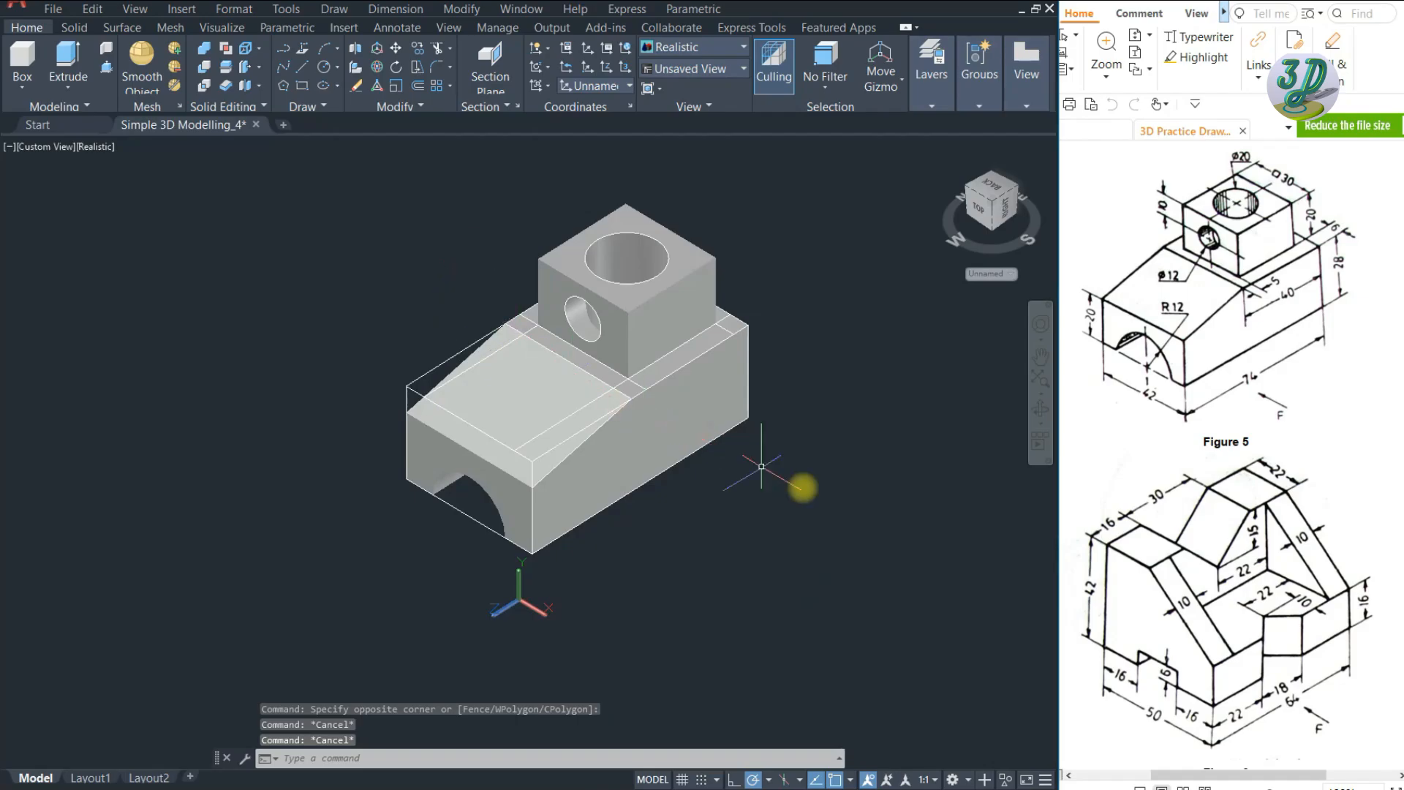
pyautogui.click(870, 589)
pyautogui.click(292, 190)
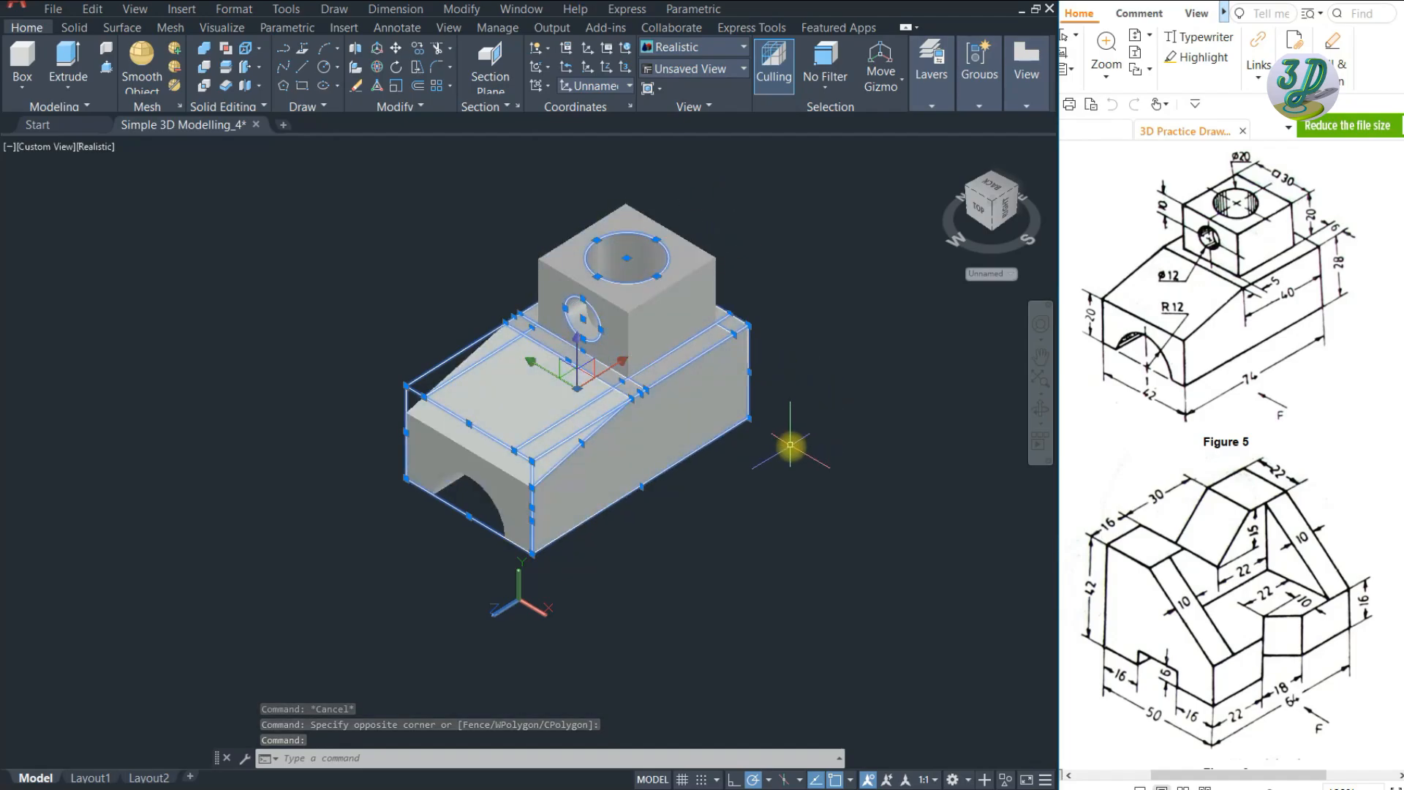
pyautogui.press('Delete')
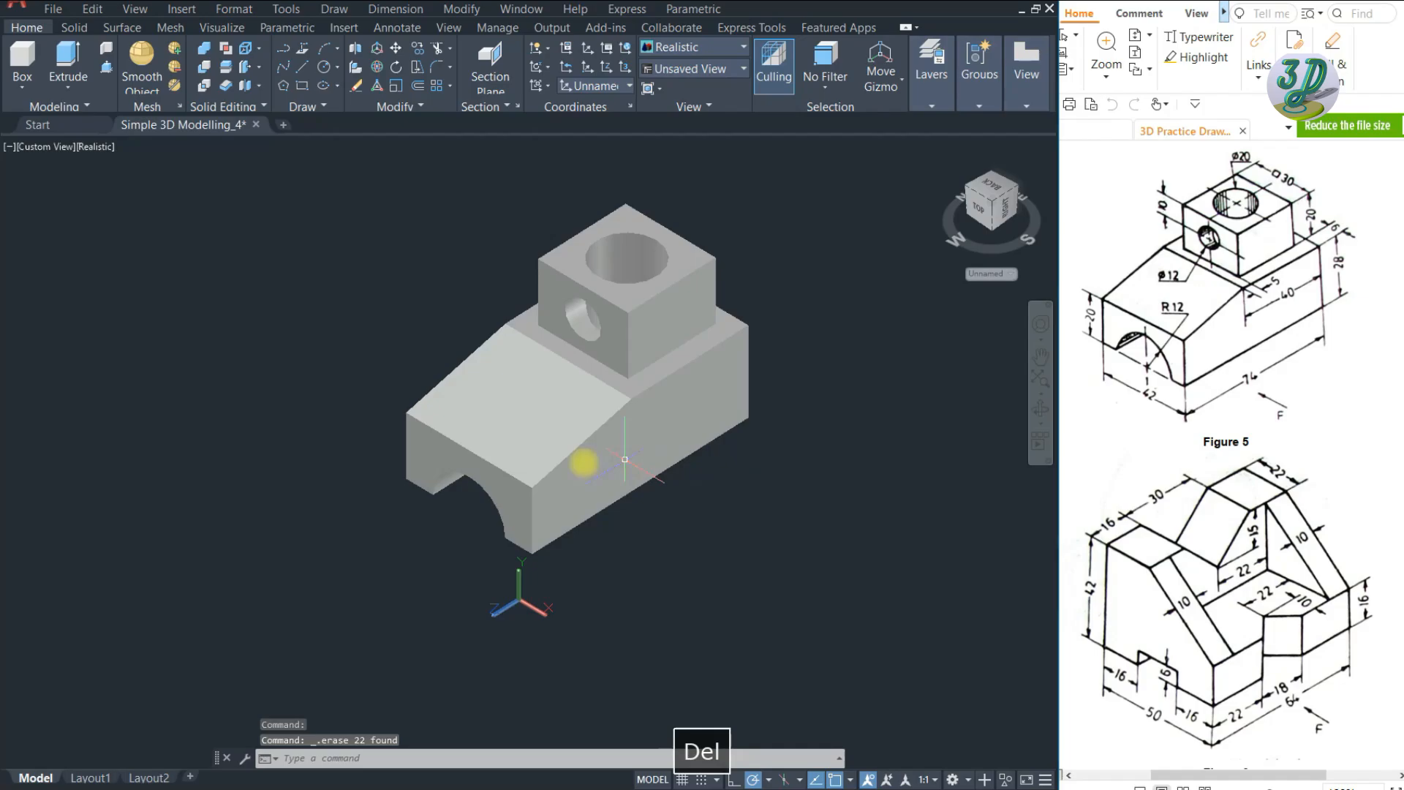
pyautogui.scroll(2, 573, 253)
pyautogui.press('Escape')
pyautogui.press('Escape')
pyautogui.press('Escape')
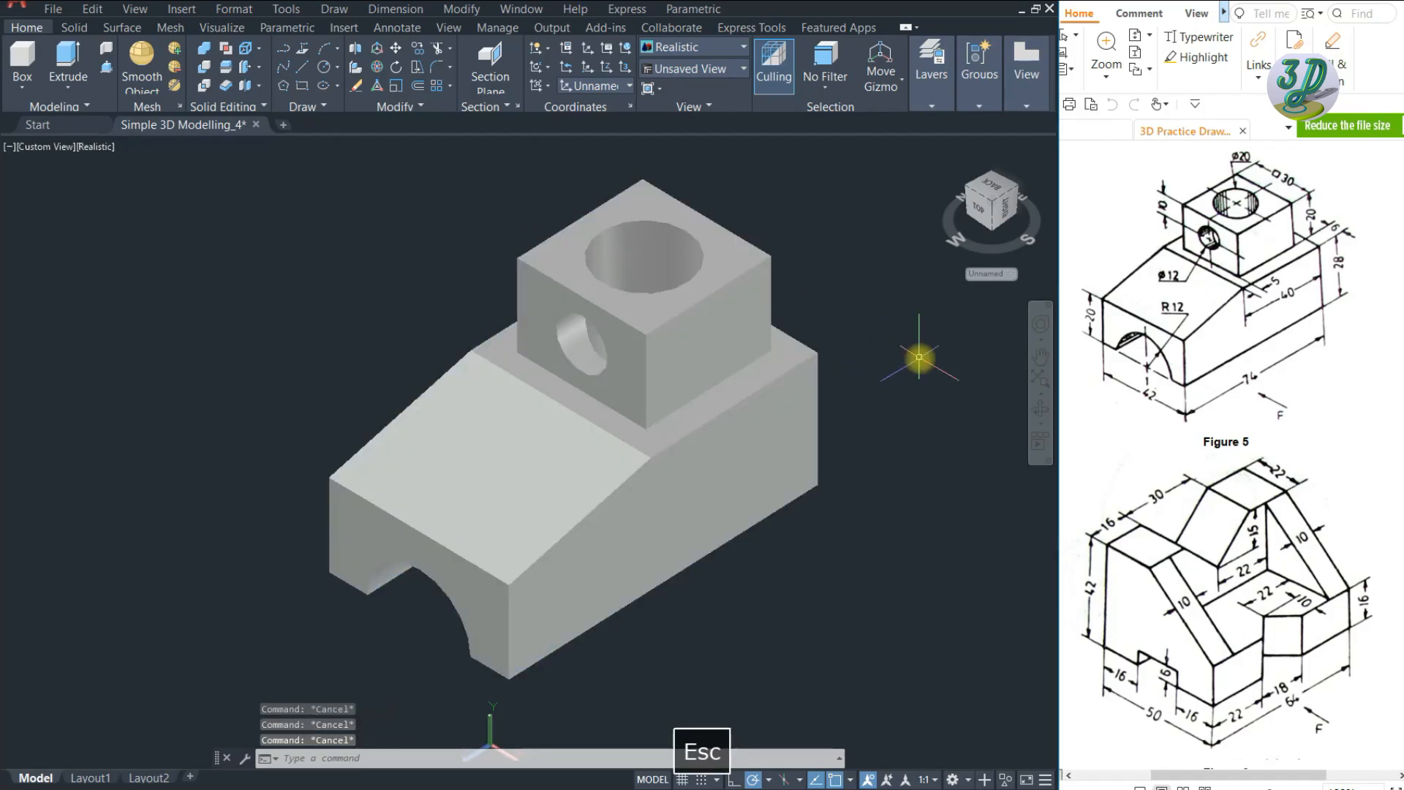
pyautogui.hotkey('ctrl', 's')
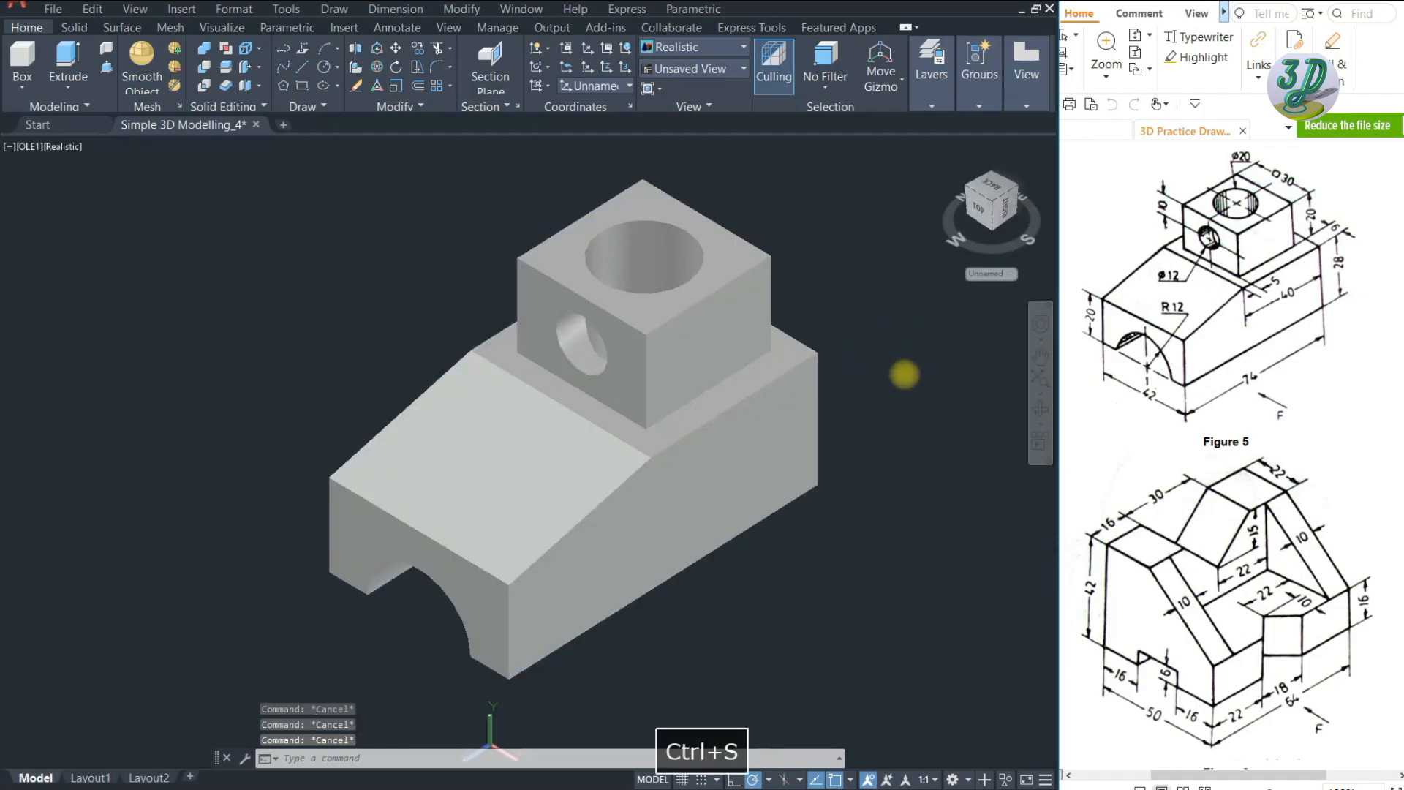
# - Create two new layers with their default names and turn off the first one
pyautogui.keyDown('shift'); pyautogui.moveTo(509, 503); pyautogui.dragTo(408, 590, button='middle'); pyautogui.keyUp('shift')
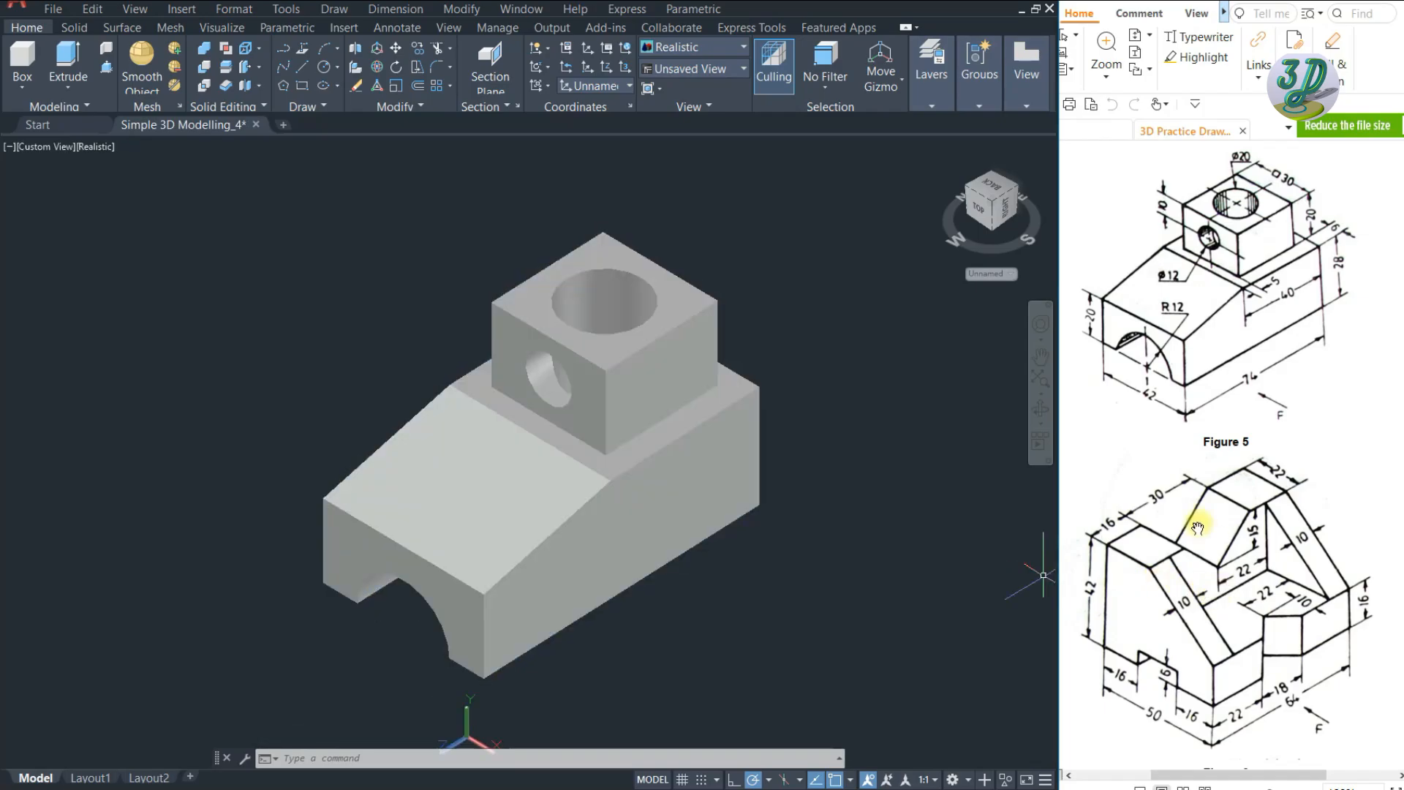
pyautogui.click(931, 71)
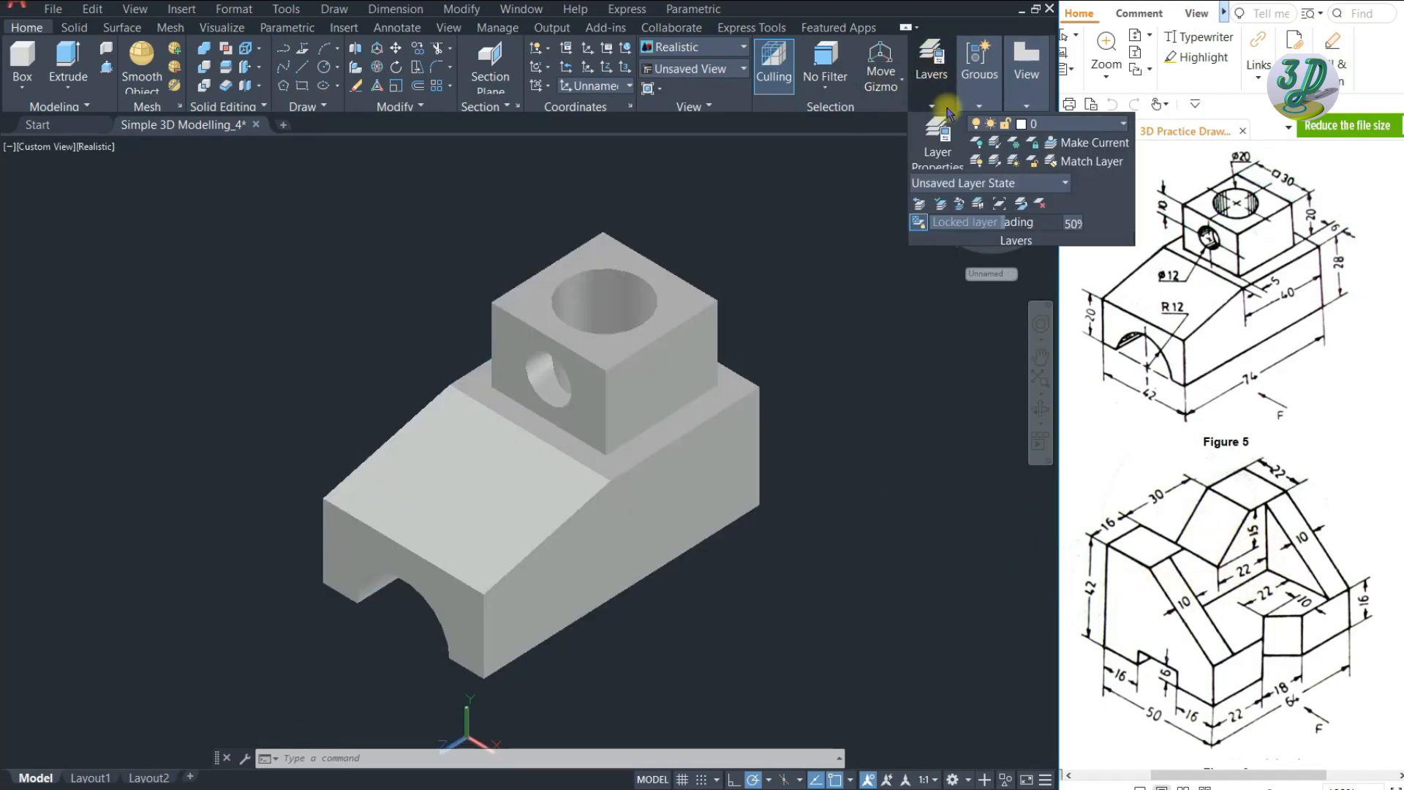
pyautogui.click(936, 143)
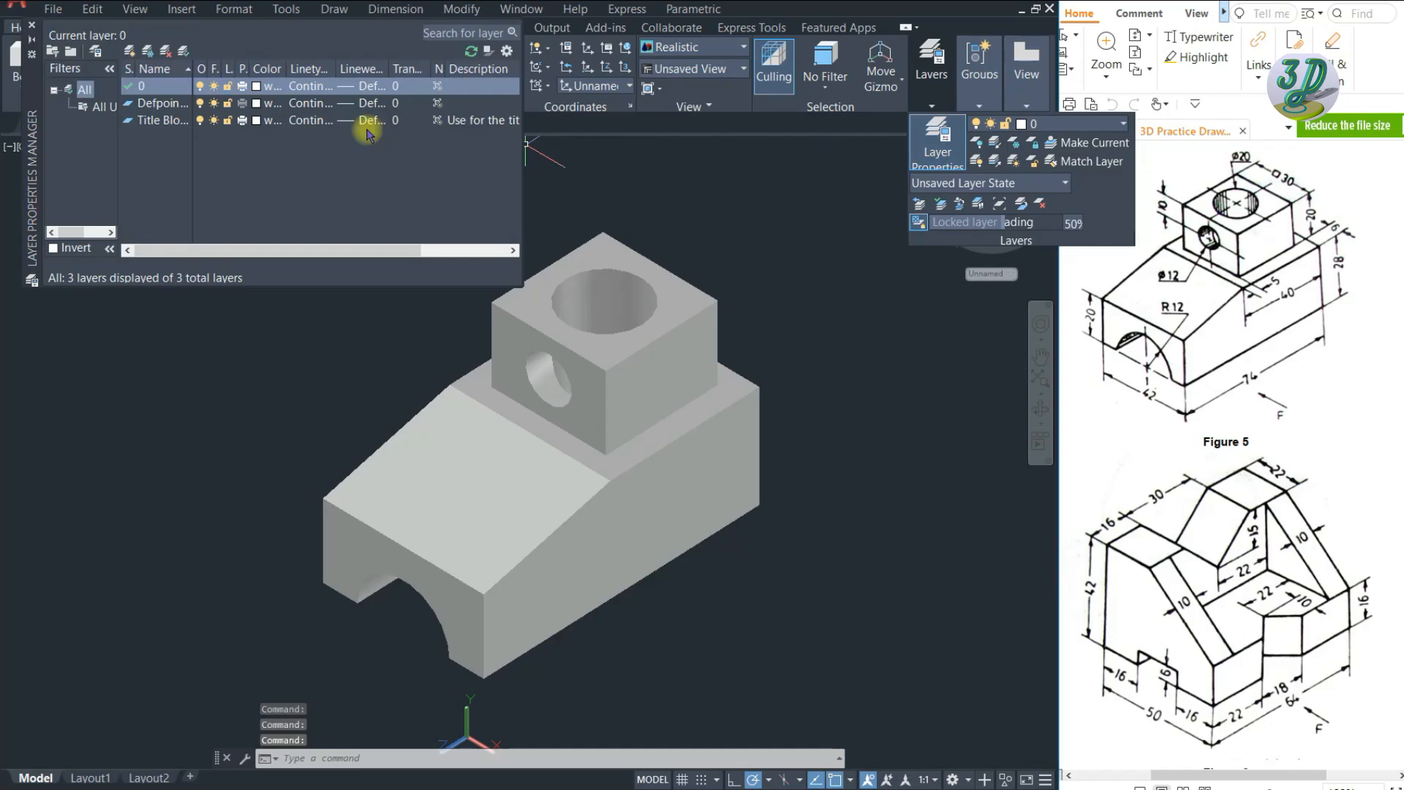
pyautogui.click(131, 52)
pyautogui.click(130, 53)
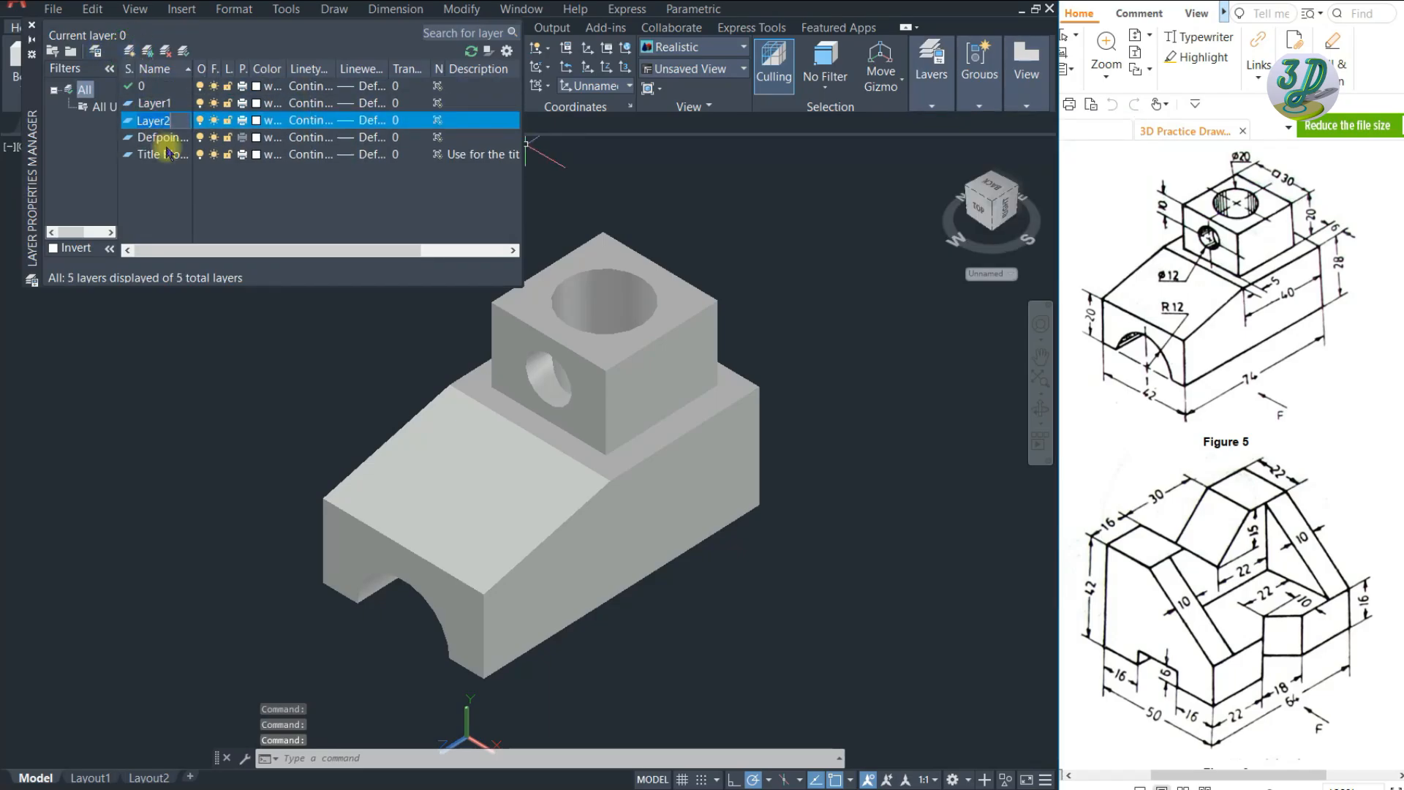
pyautogui.click(201, 103)
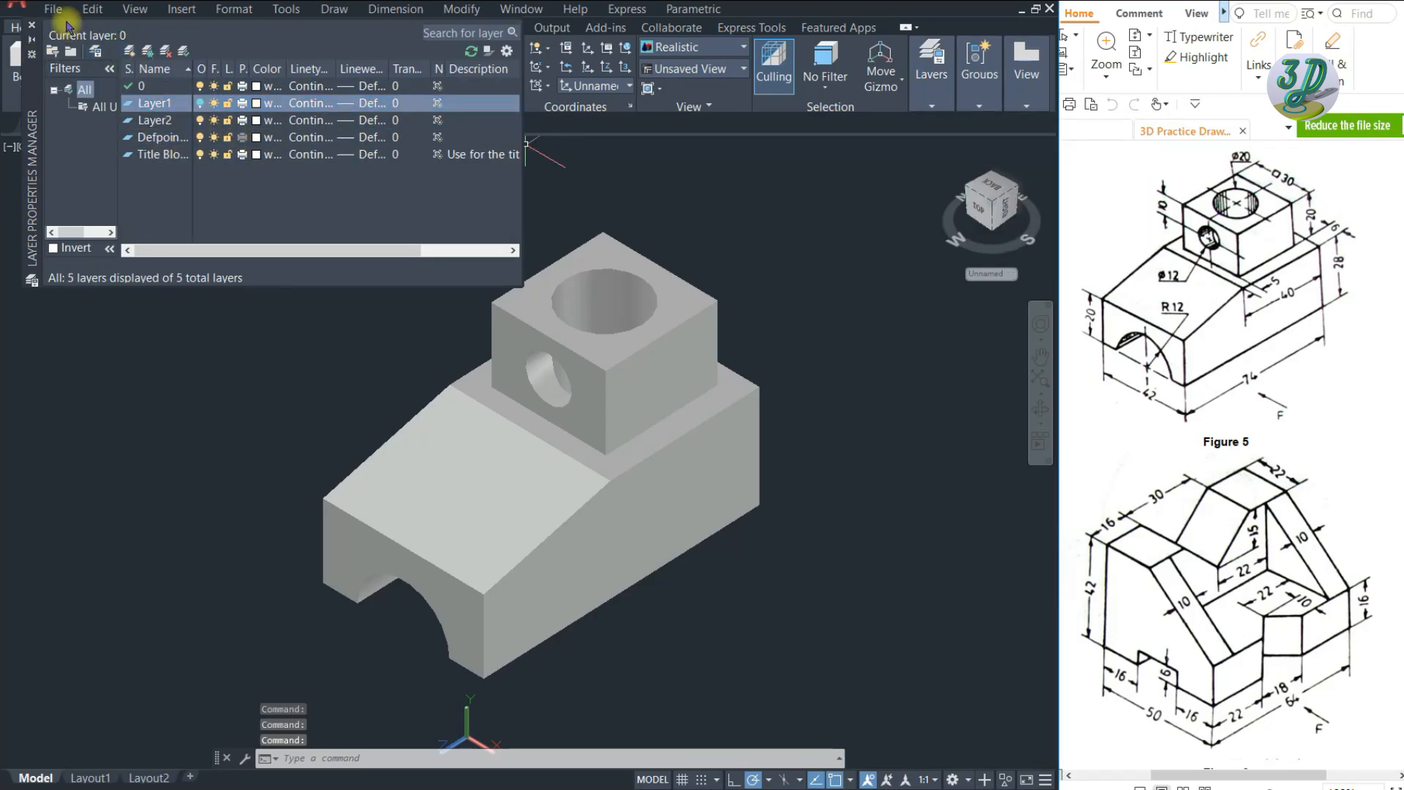
pyautogui.click(31, 25)
# - Move the finished solid to the turned-off Layer1 to hide it, acknowledging the notice
pyautogui.click(619, 420)
pyautogui.click(950, 73)
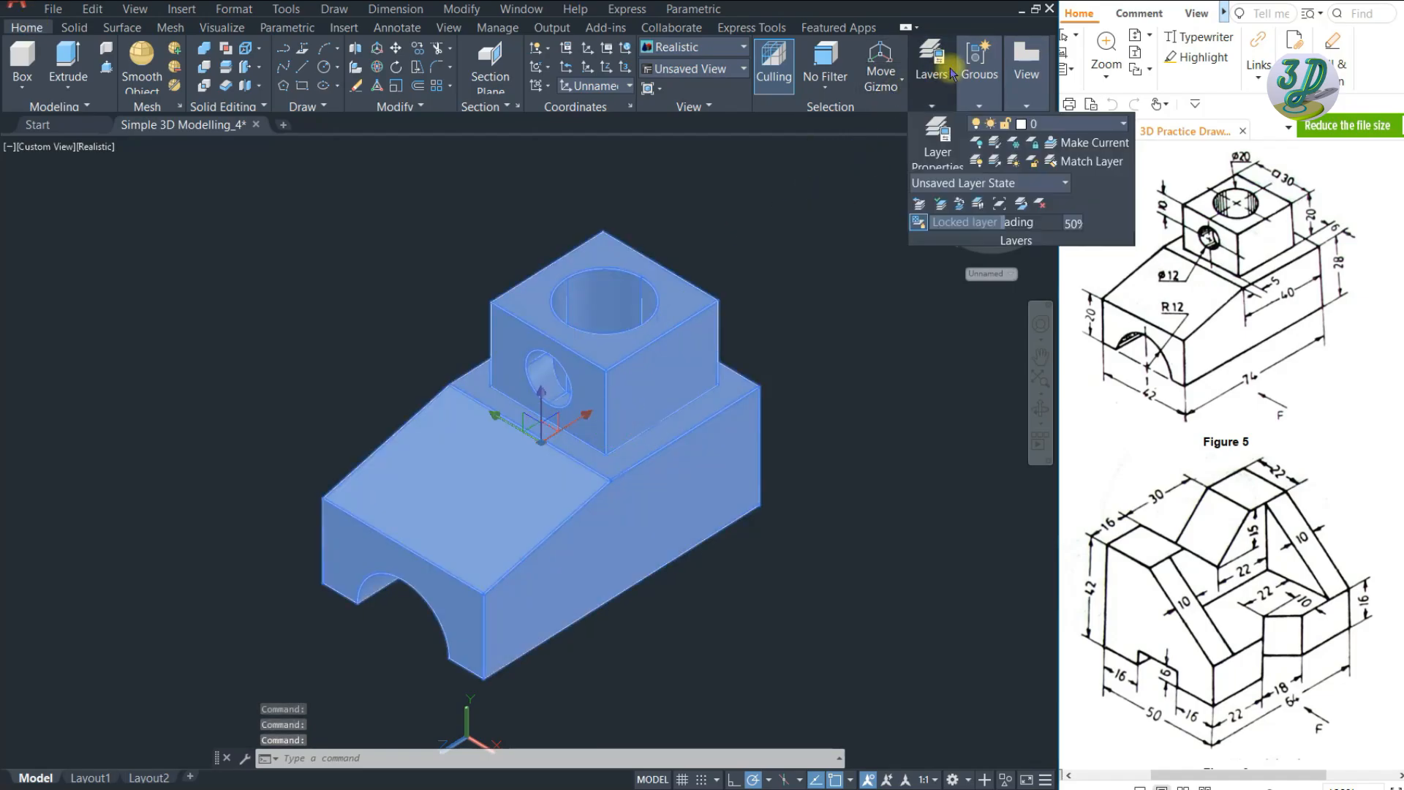
pyautogui.click(1121, 125)
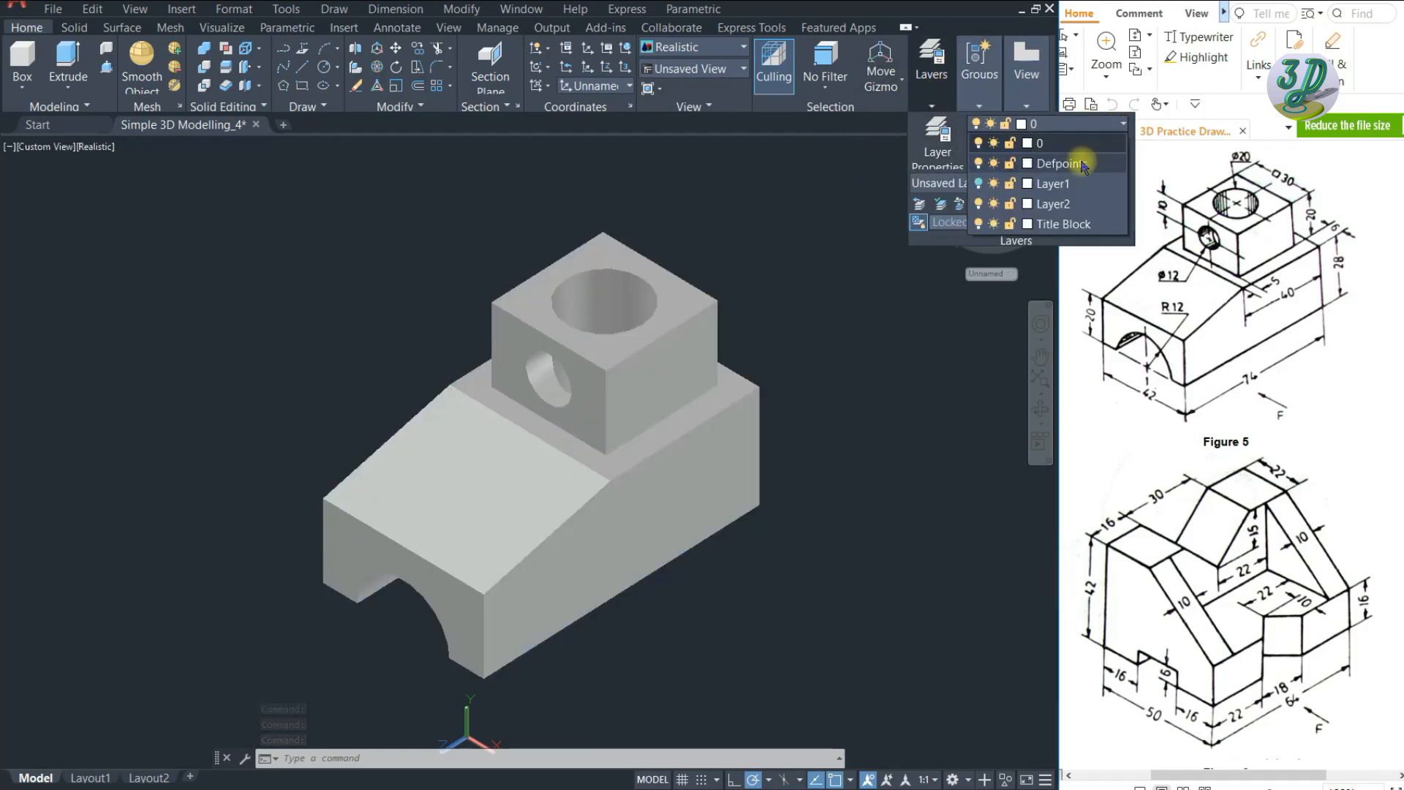
pyautogui.click(1069, 189)
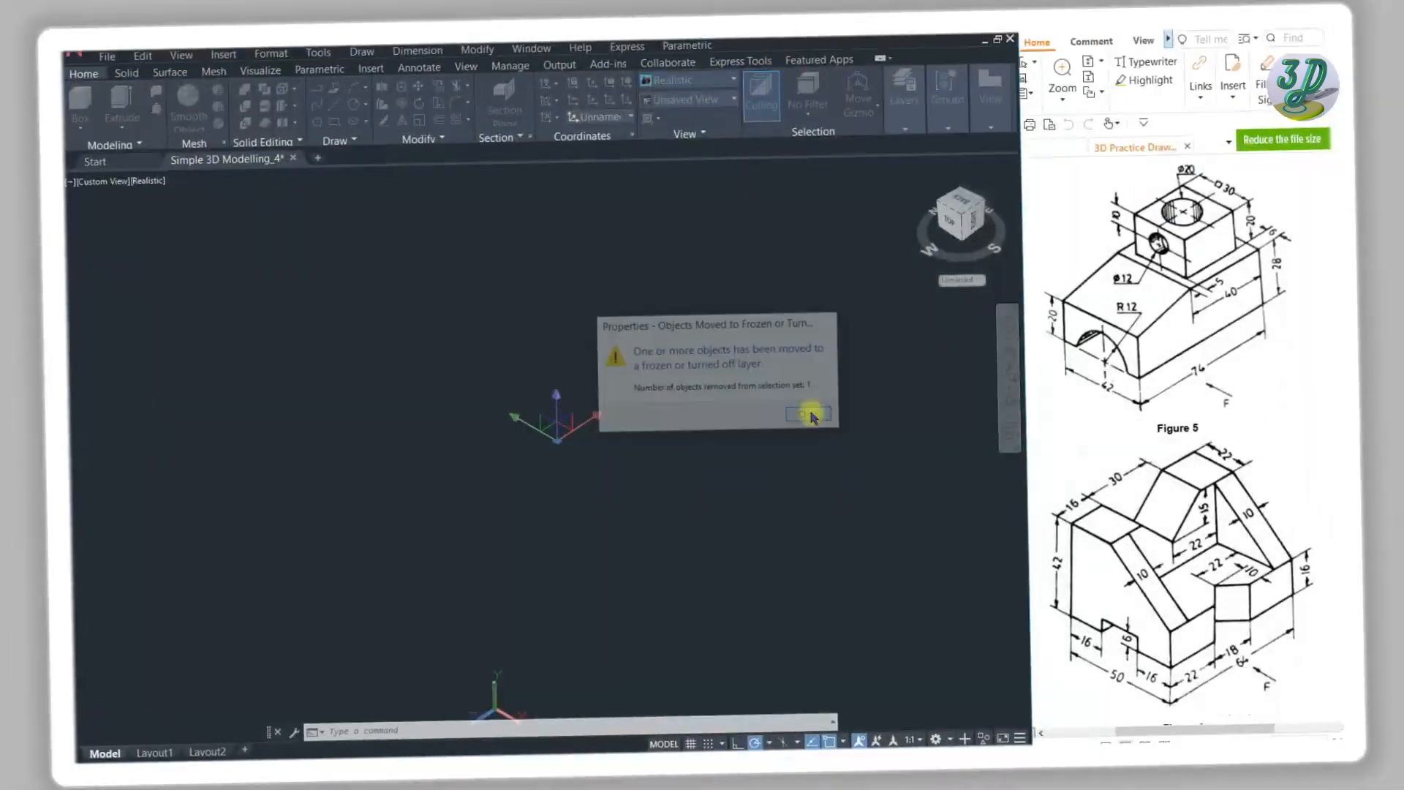
pyautogui.click(810, 415)
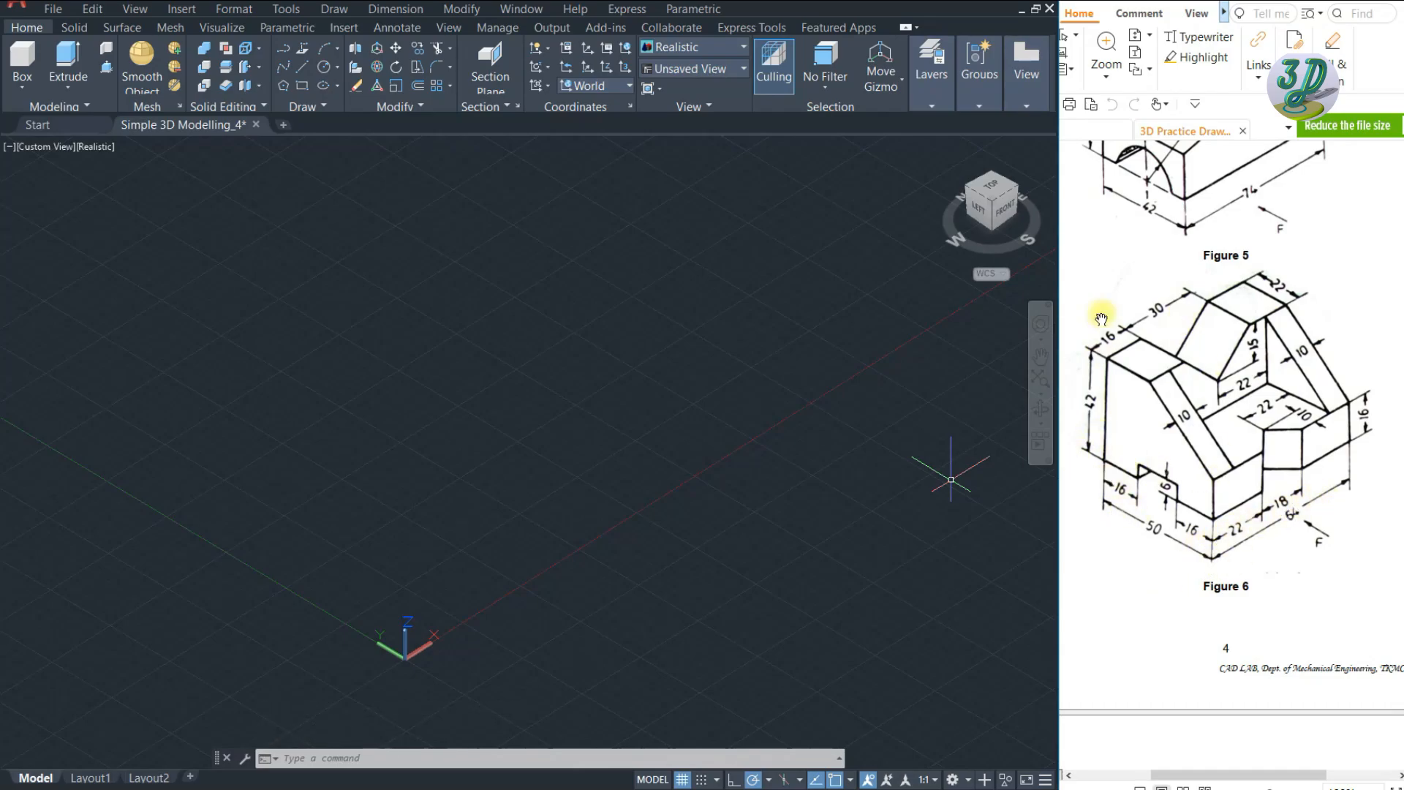
# - Create a solid box 64 × 50 mm and 42 mm high as the base of the Figure 6 part
pyautogui.click(22, 55)
pyautogui.click(421, 574)
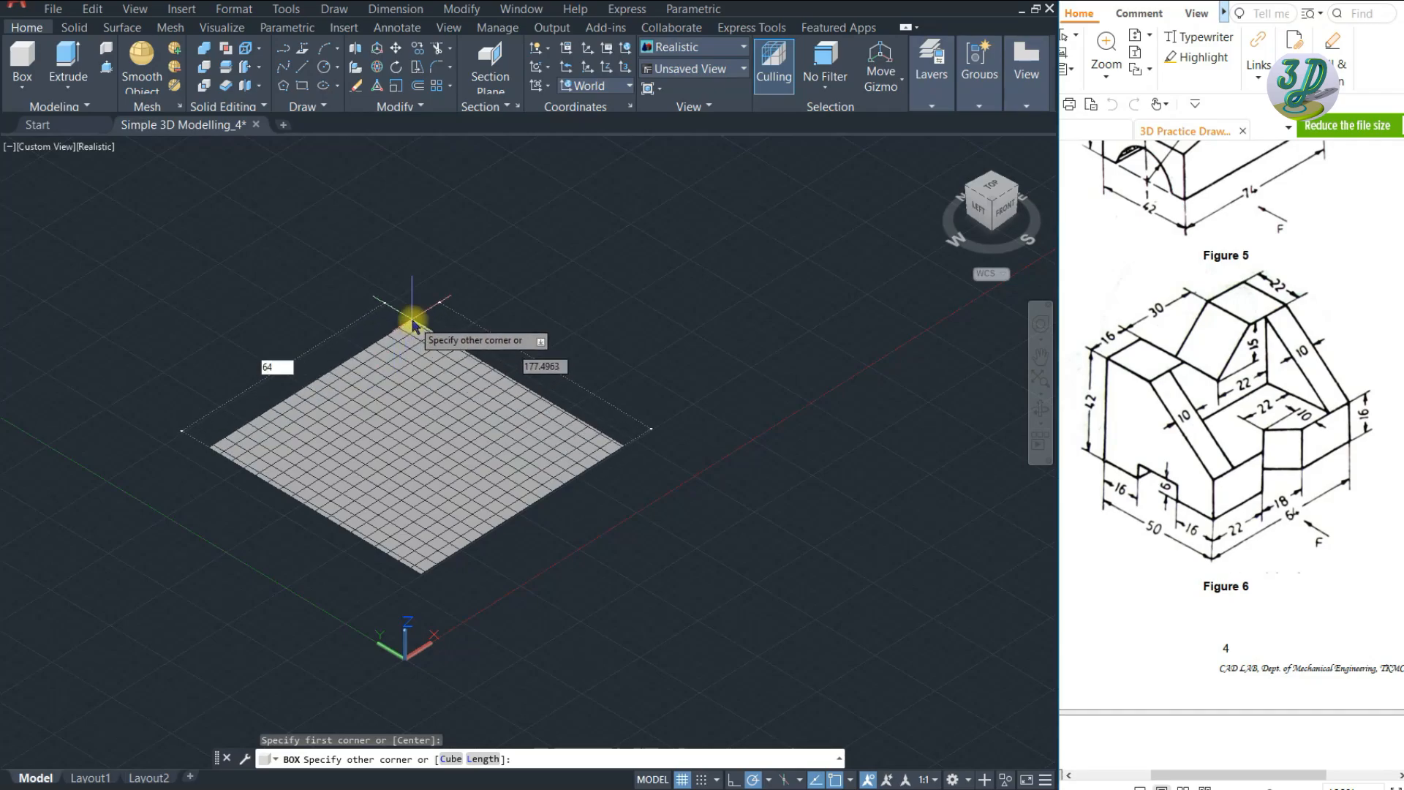
pyautogui.write('64')
pyautogui.press('Tab')
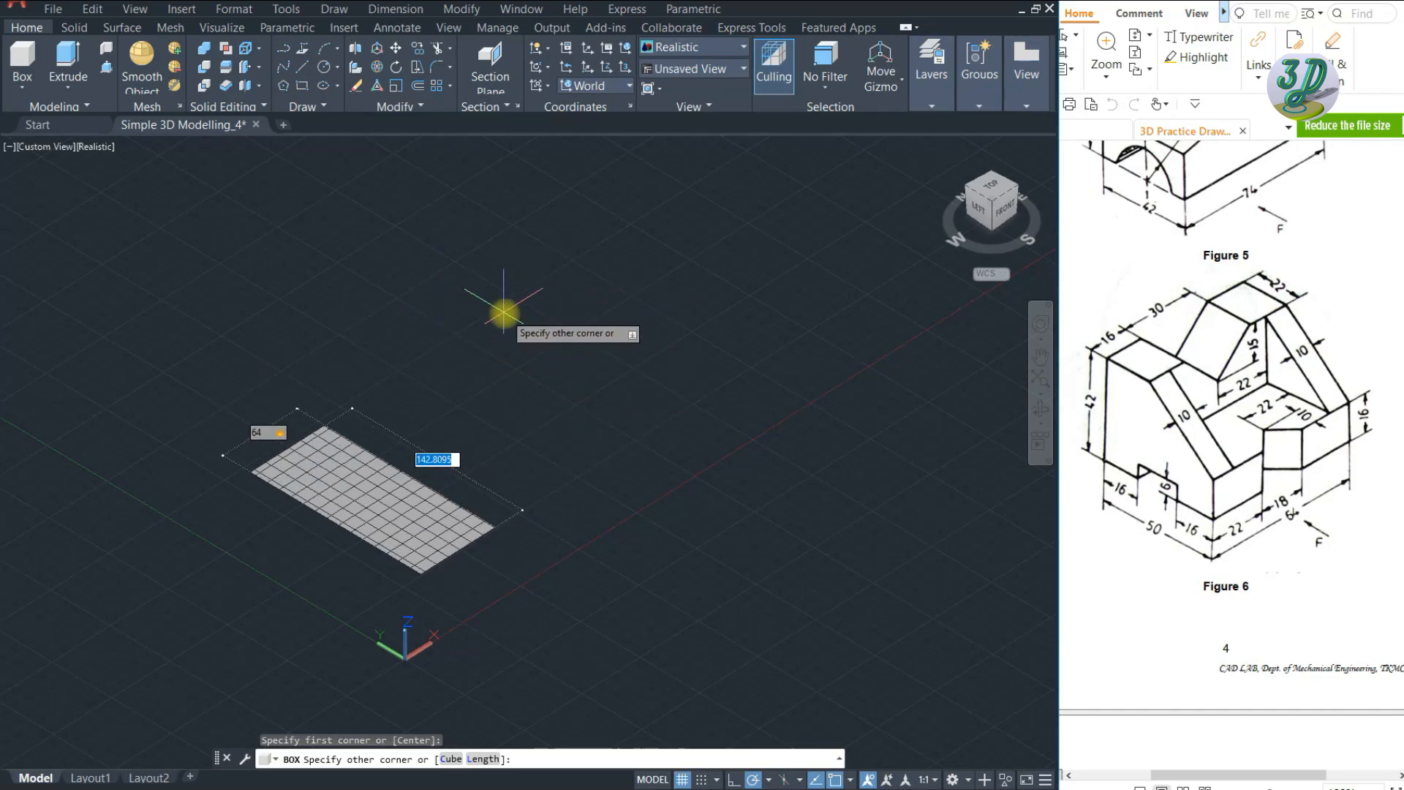
pyautogui.press('Return')
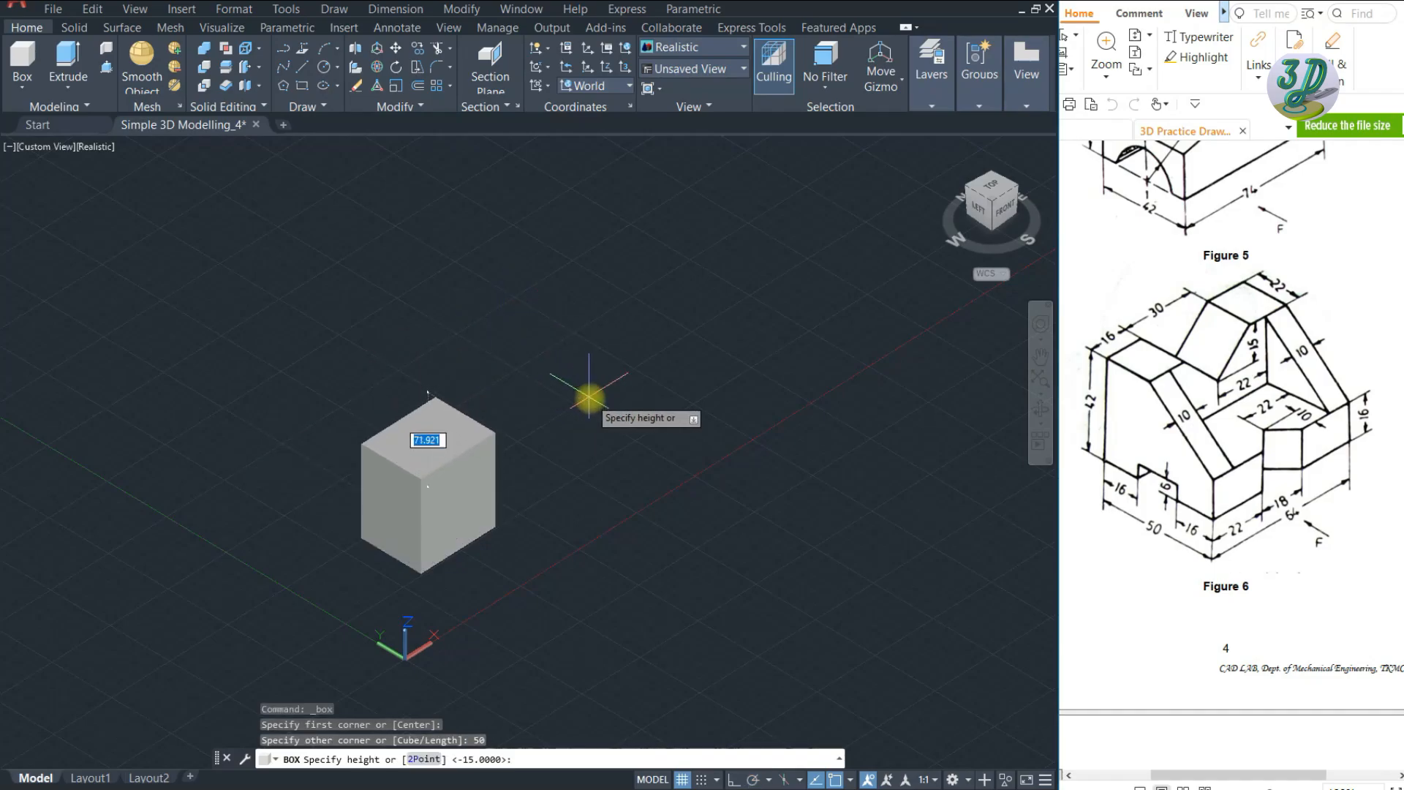
pyautogui.press('Return')
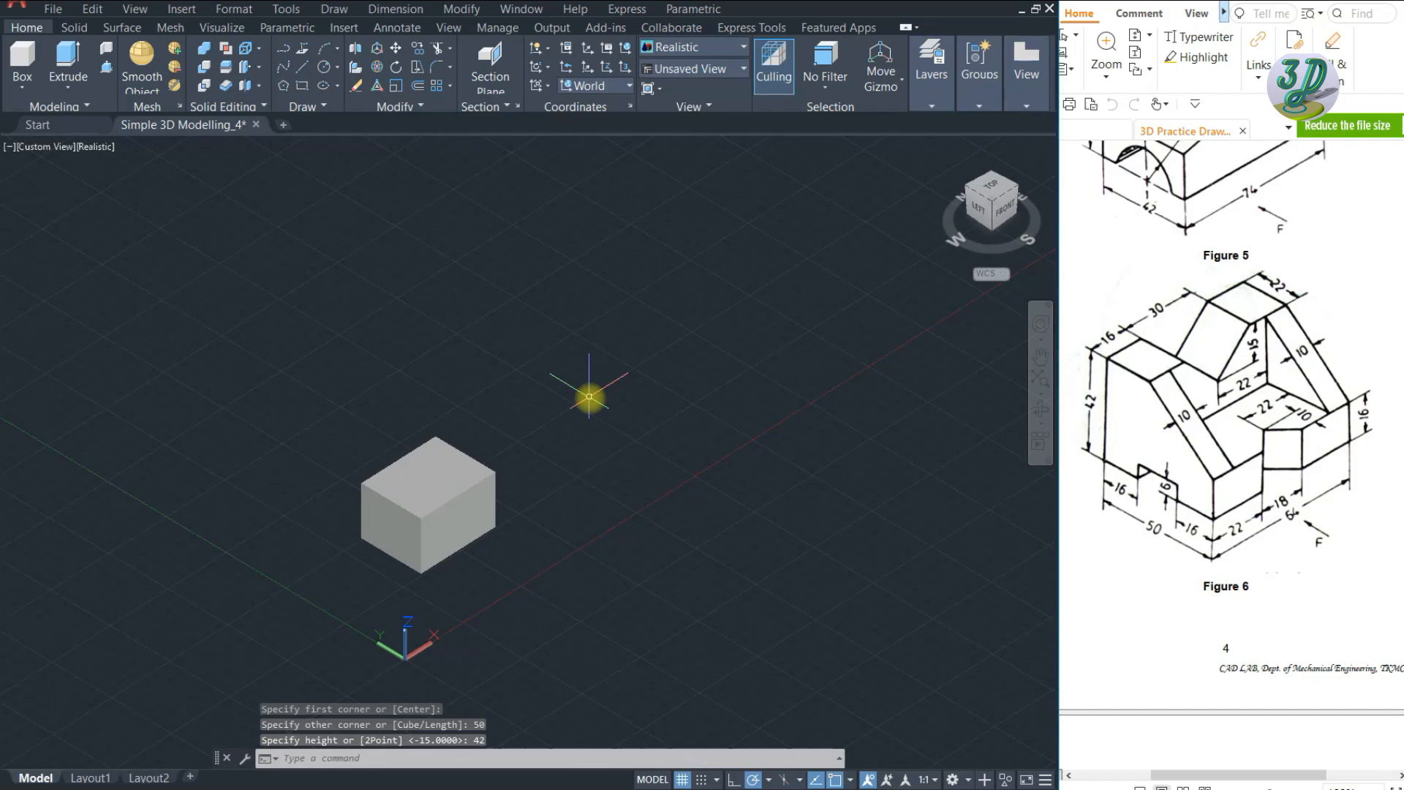
pyautogui.press('Escape')
pyautogui.press('Escape')
pyautogui.press('Escape')
# - Draw a 22 mm line along the top edge of the box's 50 mm end face, starting at its back corner
pyautogui.click(301, 66)
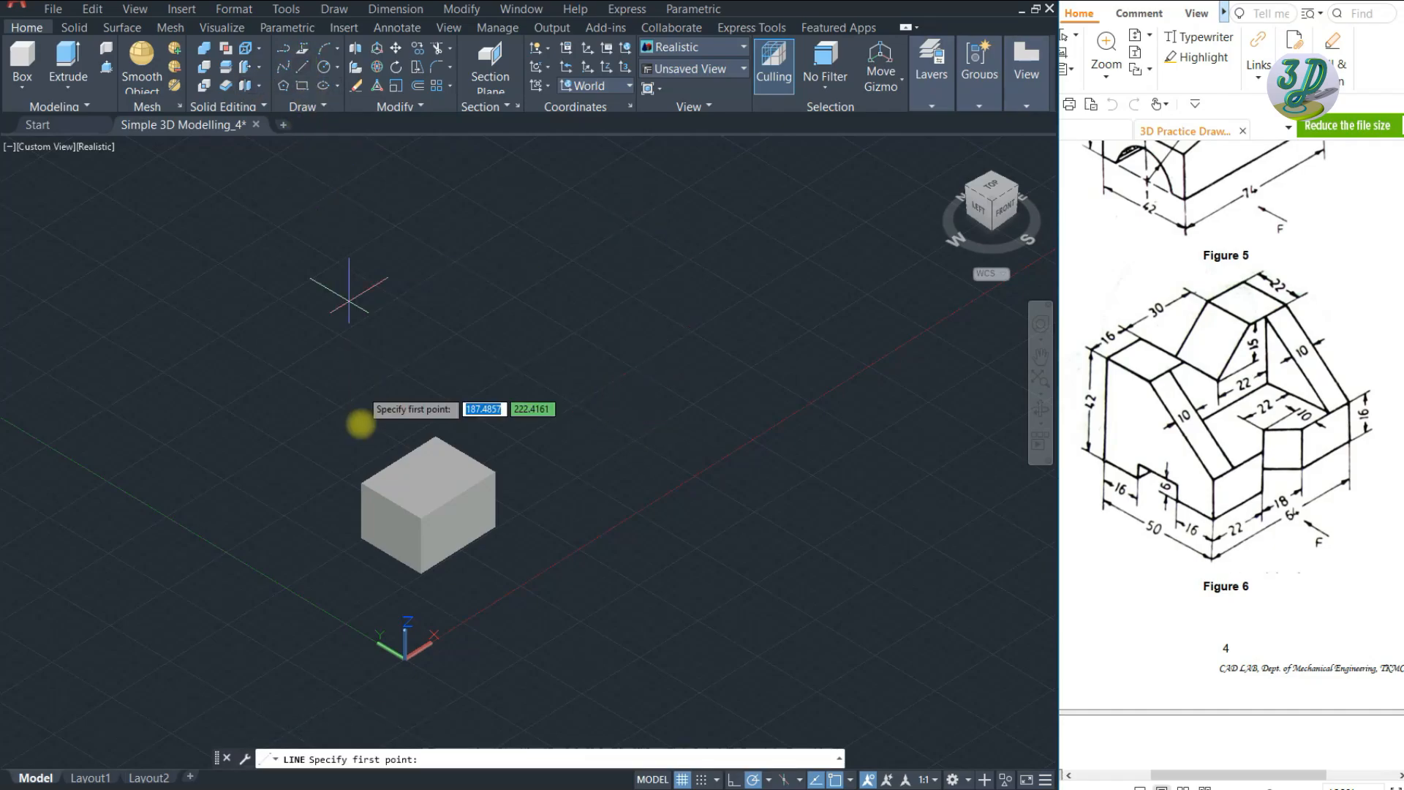
pyautogui.scroll(5, 364, 417)
pyautogui.click(309, 378)
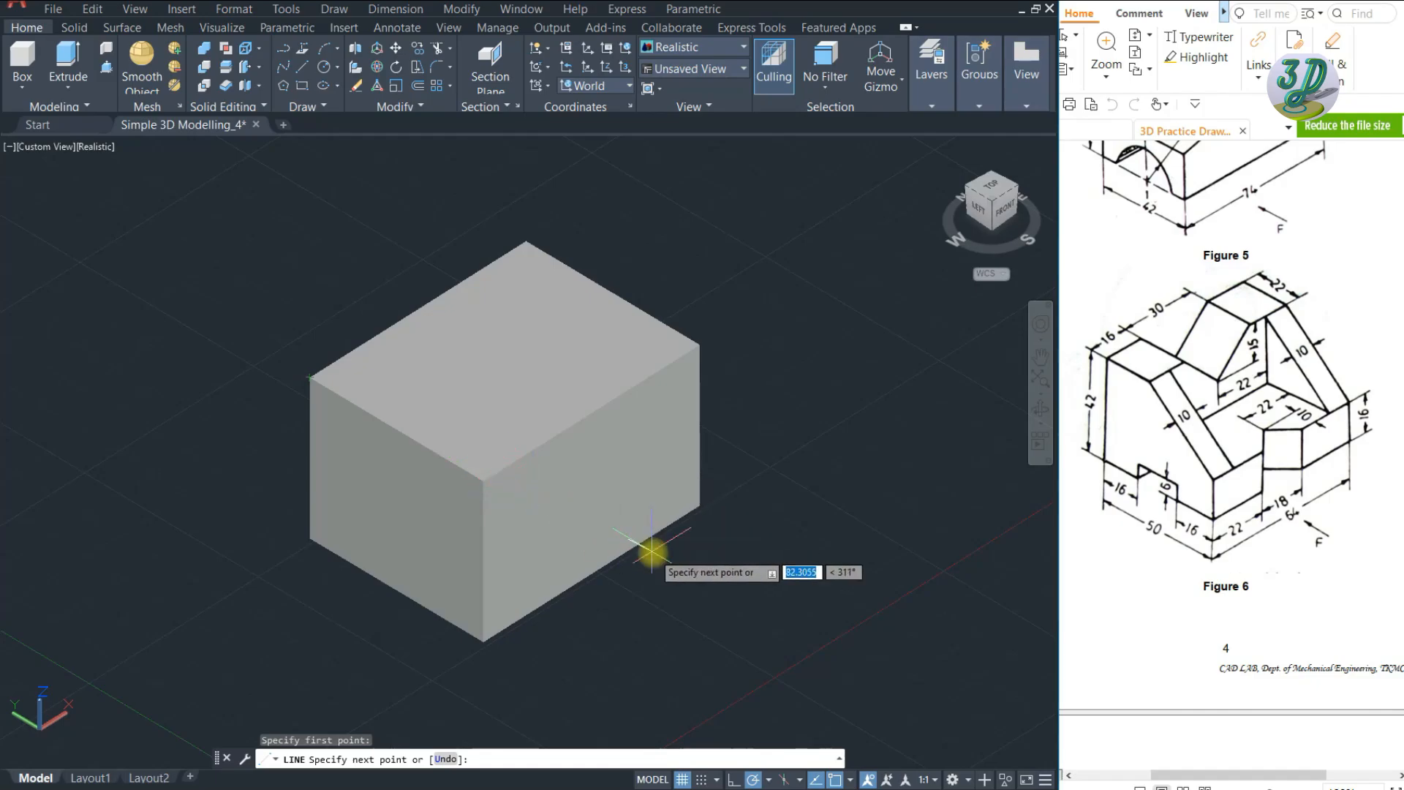
pyautogui.write('22')
pyautogui.press('space')
pyautogui.press('space')
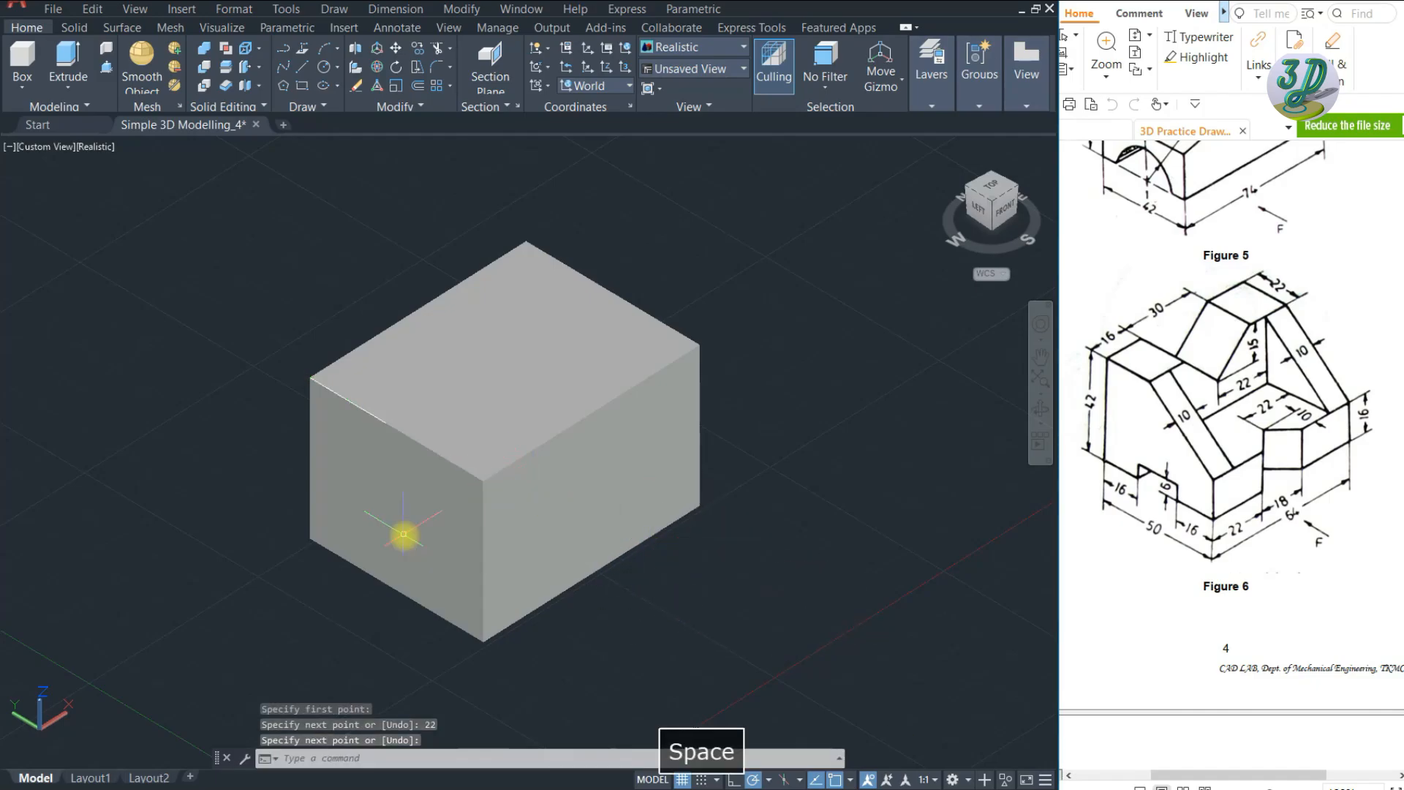
# - Draw a line 16 mm up from the end face's front bottom corner and continue it to the end of the 22 mm line
pyautogui.press('space')
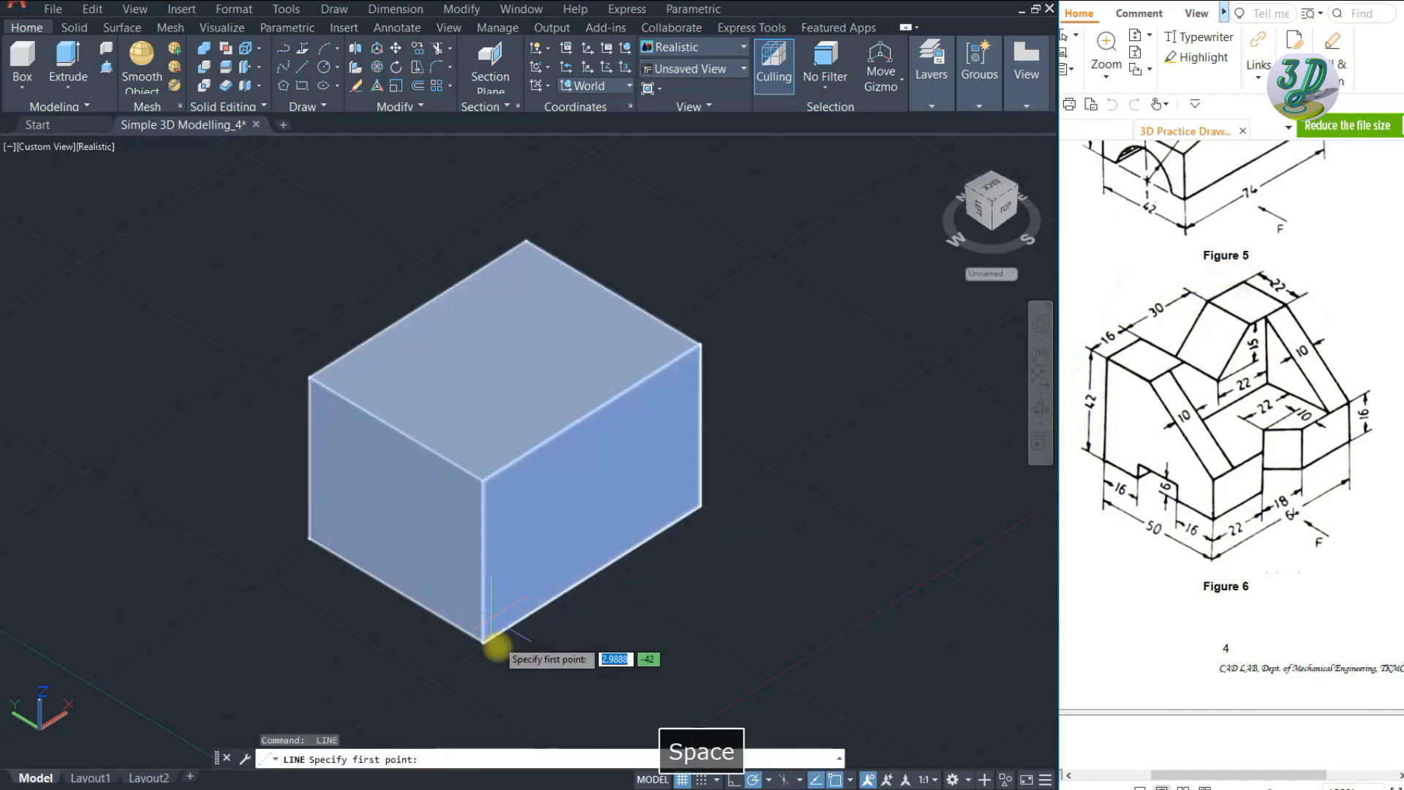
pyautogui.click(483, 641)
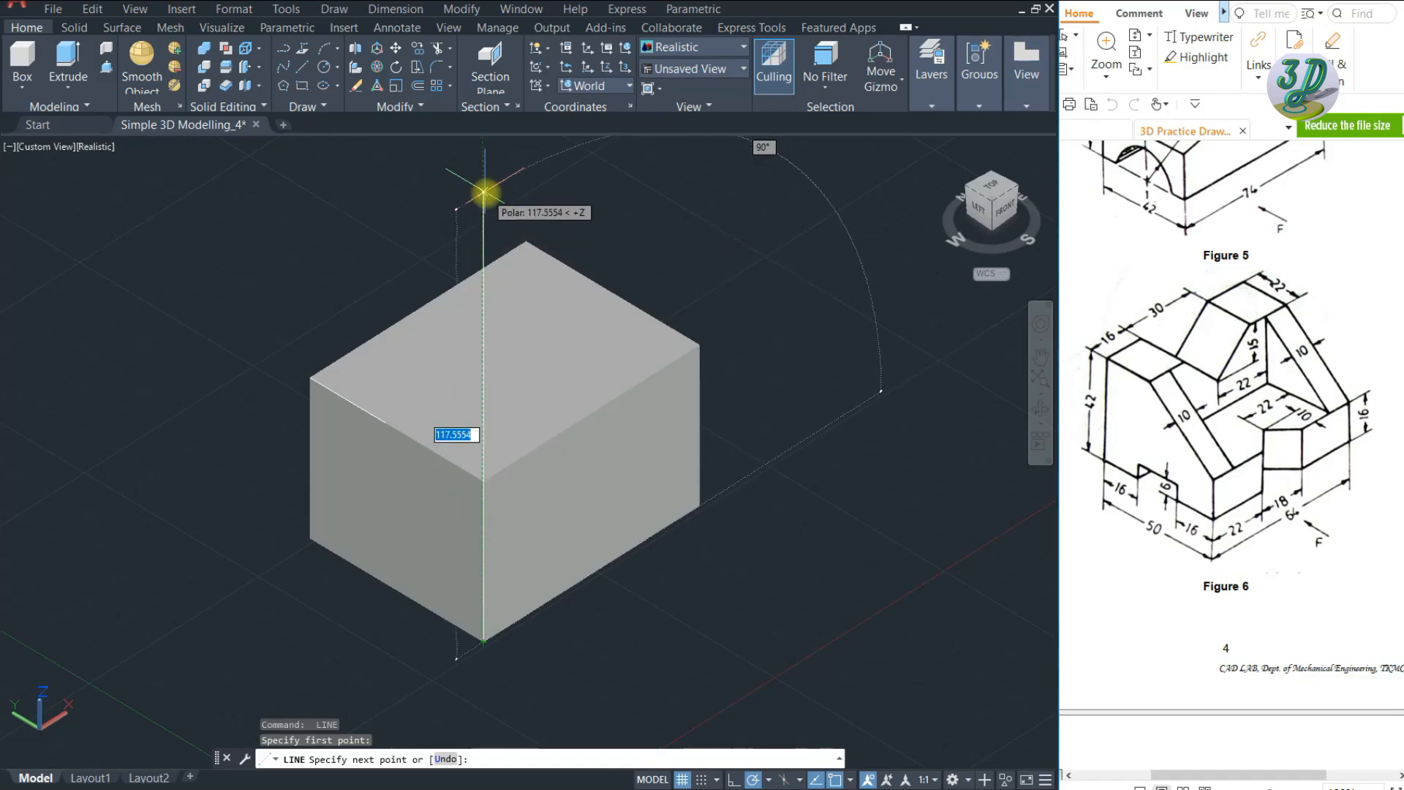
pyautogui.write('16')
pyautogui.press('space')
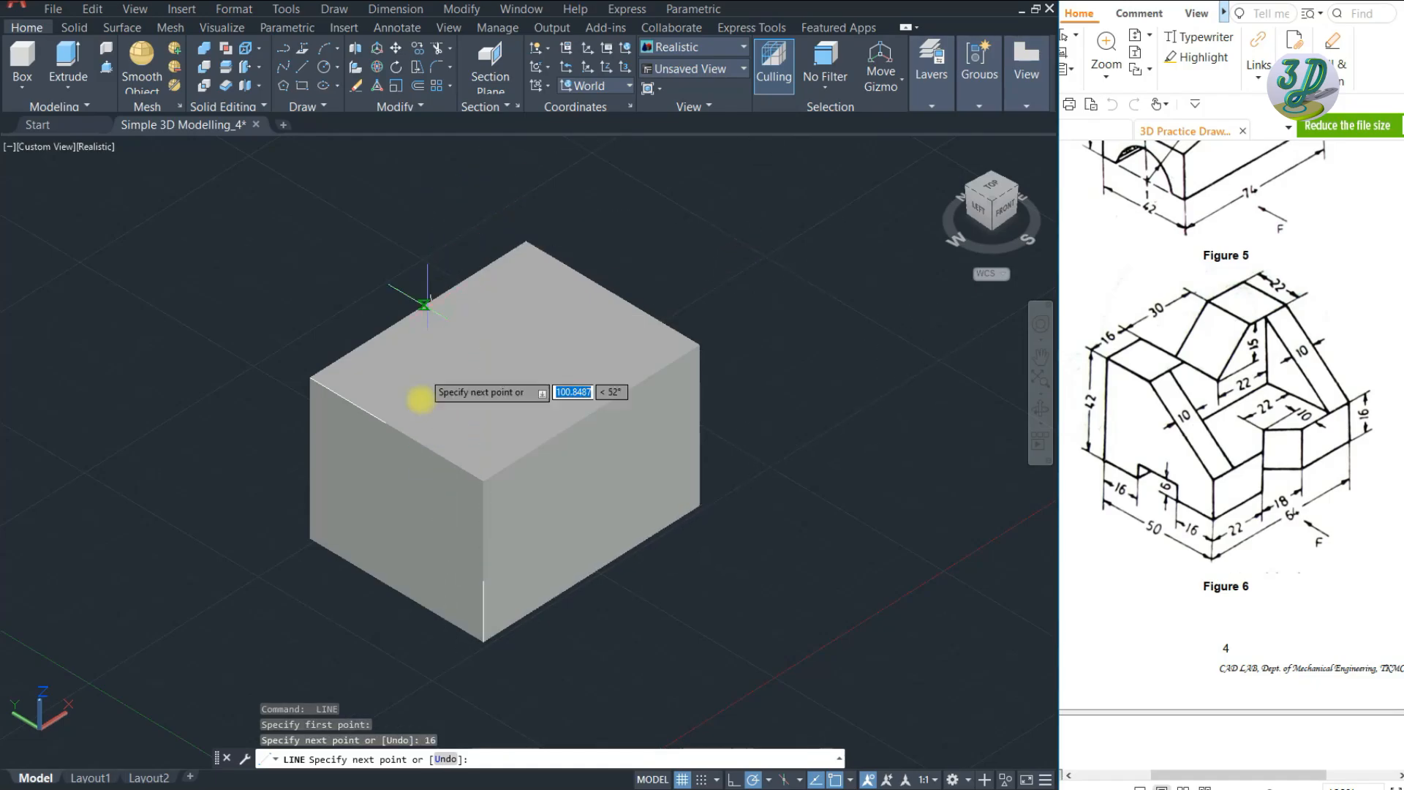
pyautogui.click(385, 423)
pyautogui.press('space')
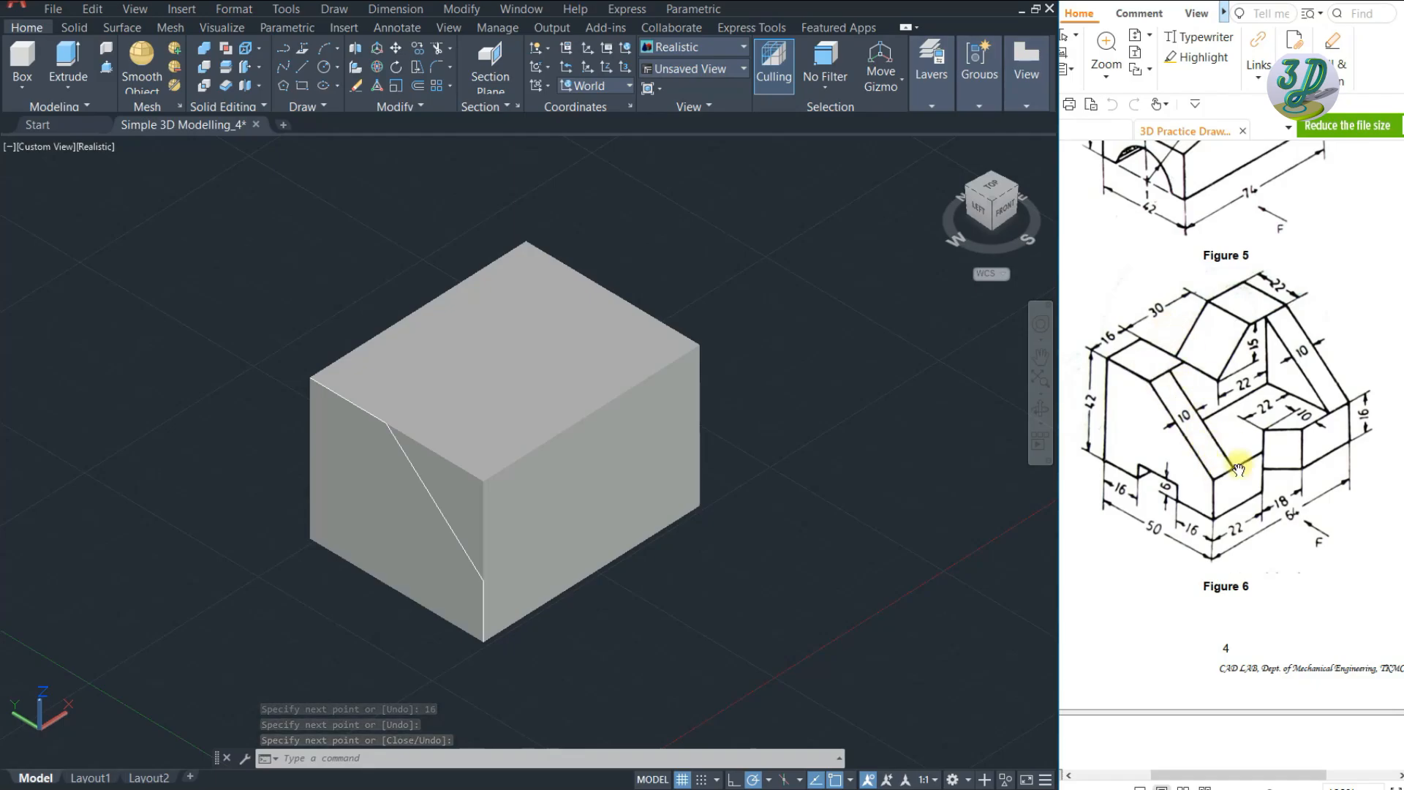
# - Draw a notch outline on the end face: 16 mm along the bottom edge from the front corner, 6 mm up, 18 mm across, back down
pyautogui.press('space')
pyautogui.click(483, 641)
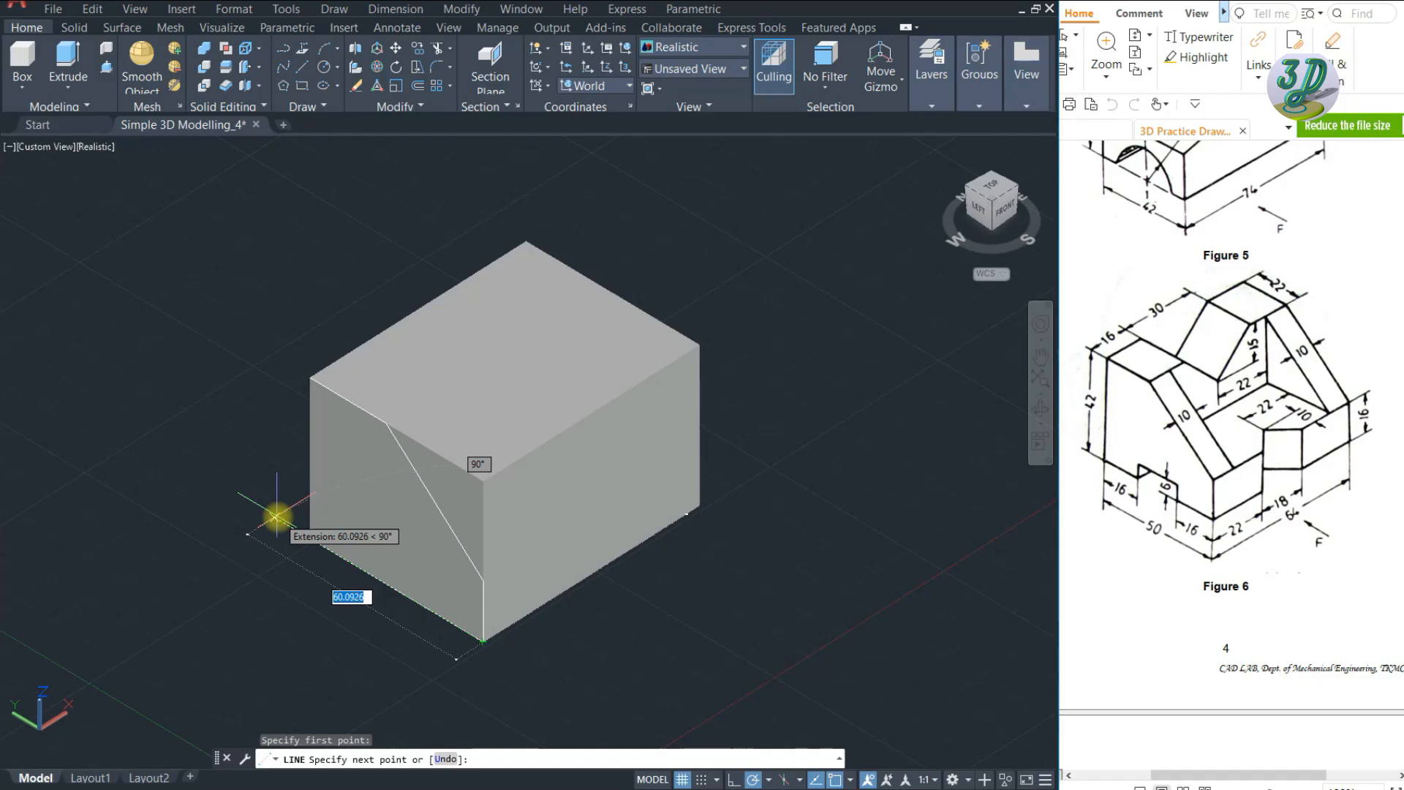
pyautogui.write('16')
pyautogui.press('Return')
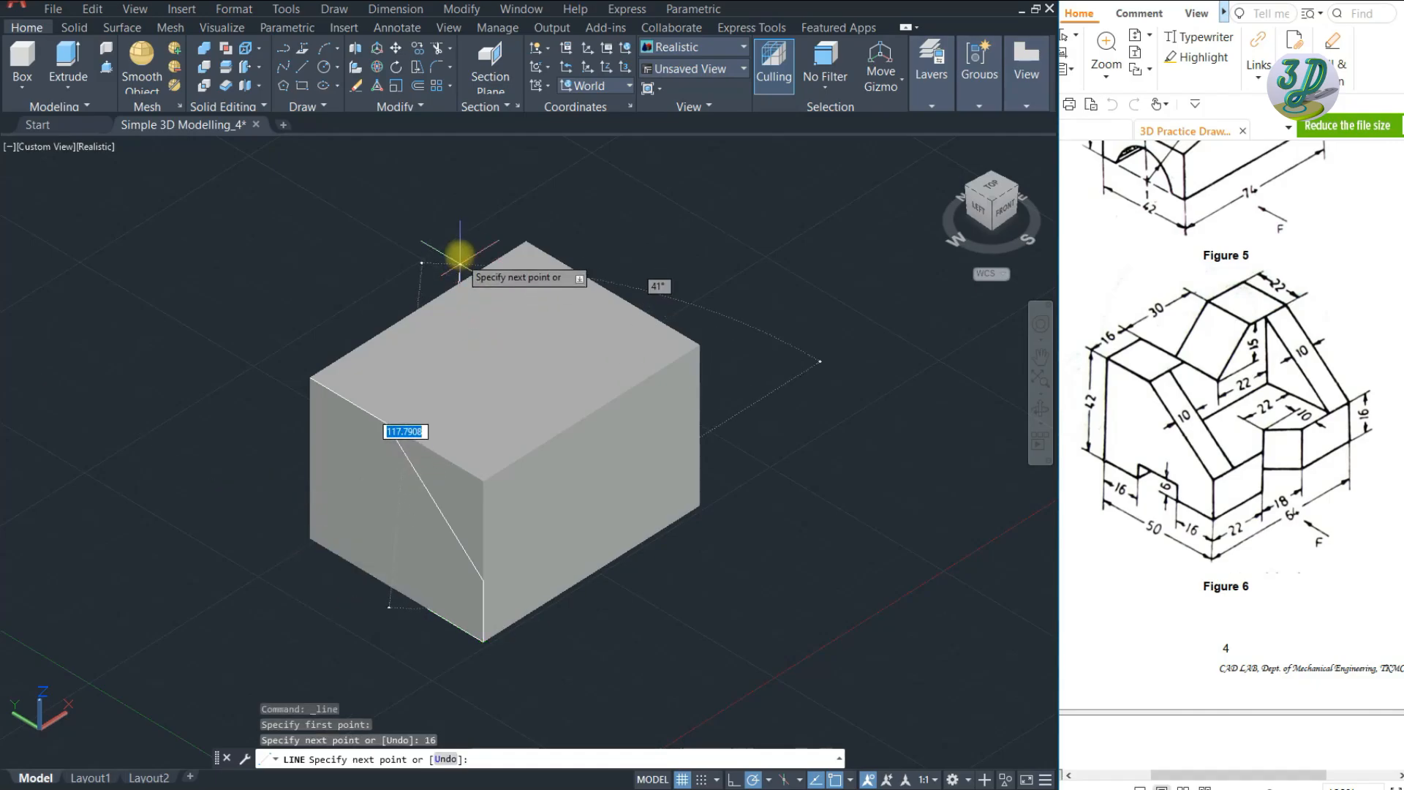
pyautogui.write('6')
pyautogui.press('Return')
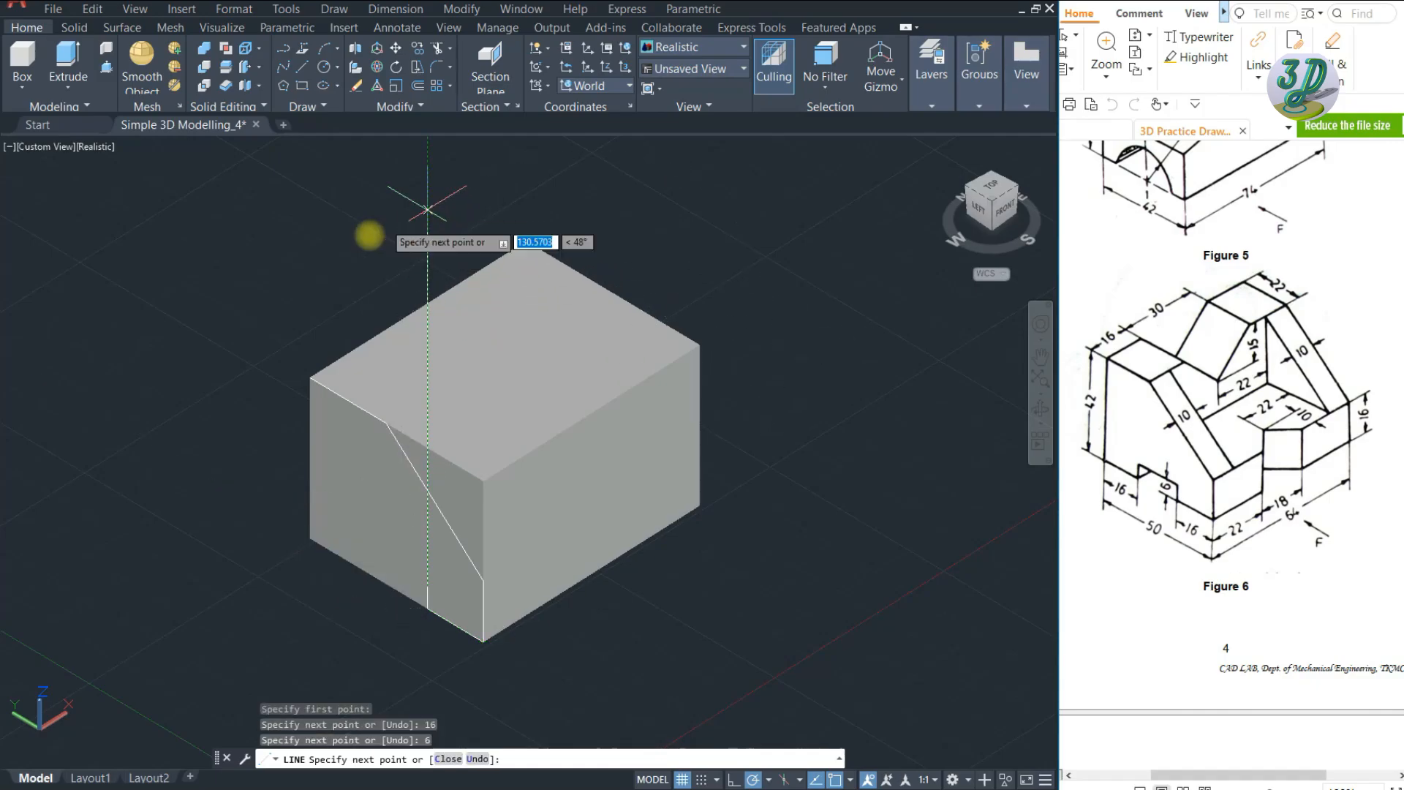
pyautogui.write('1')
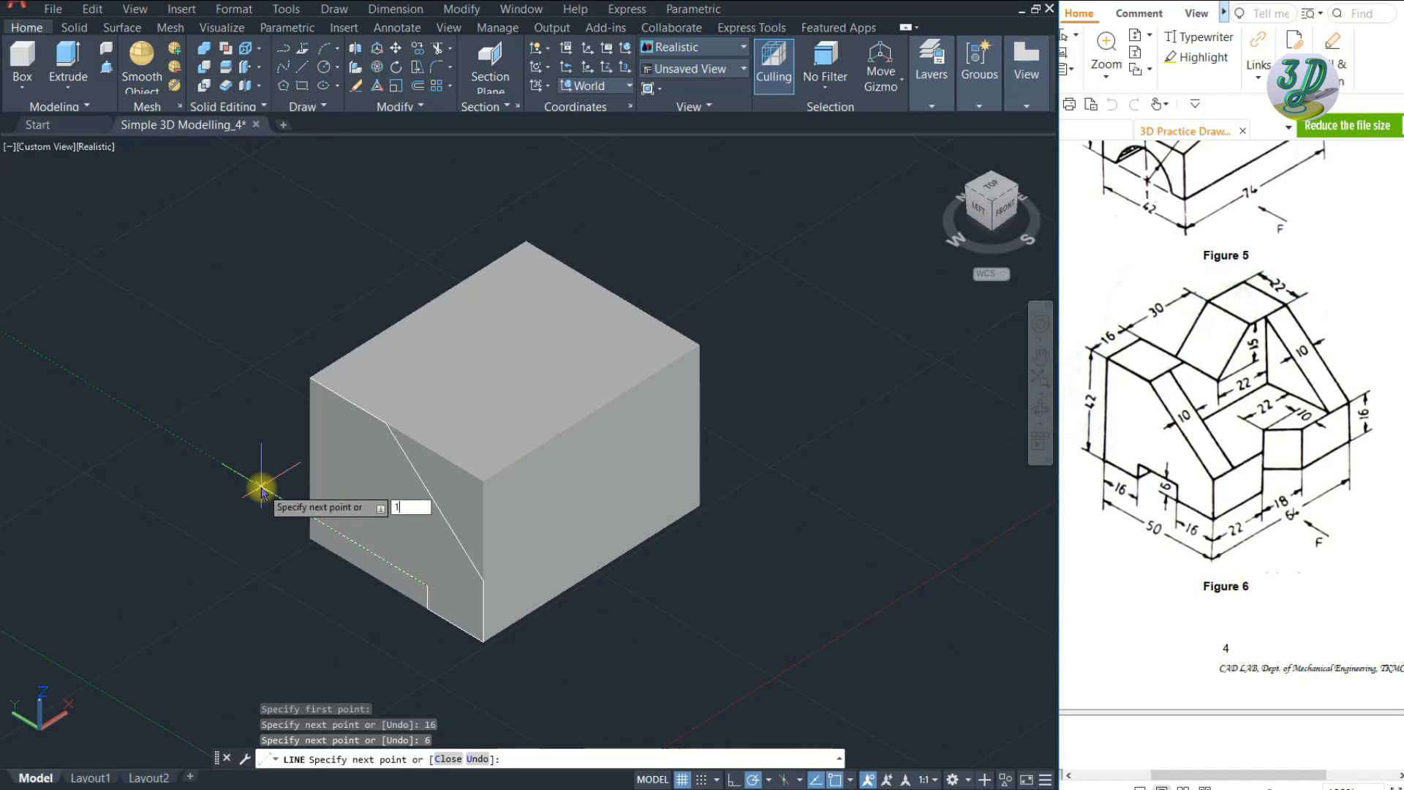
pyautogui.write('8')
pyautogui.press('Return')
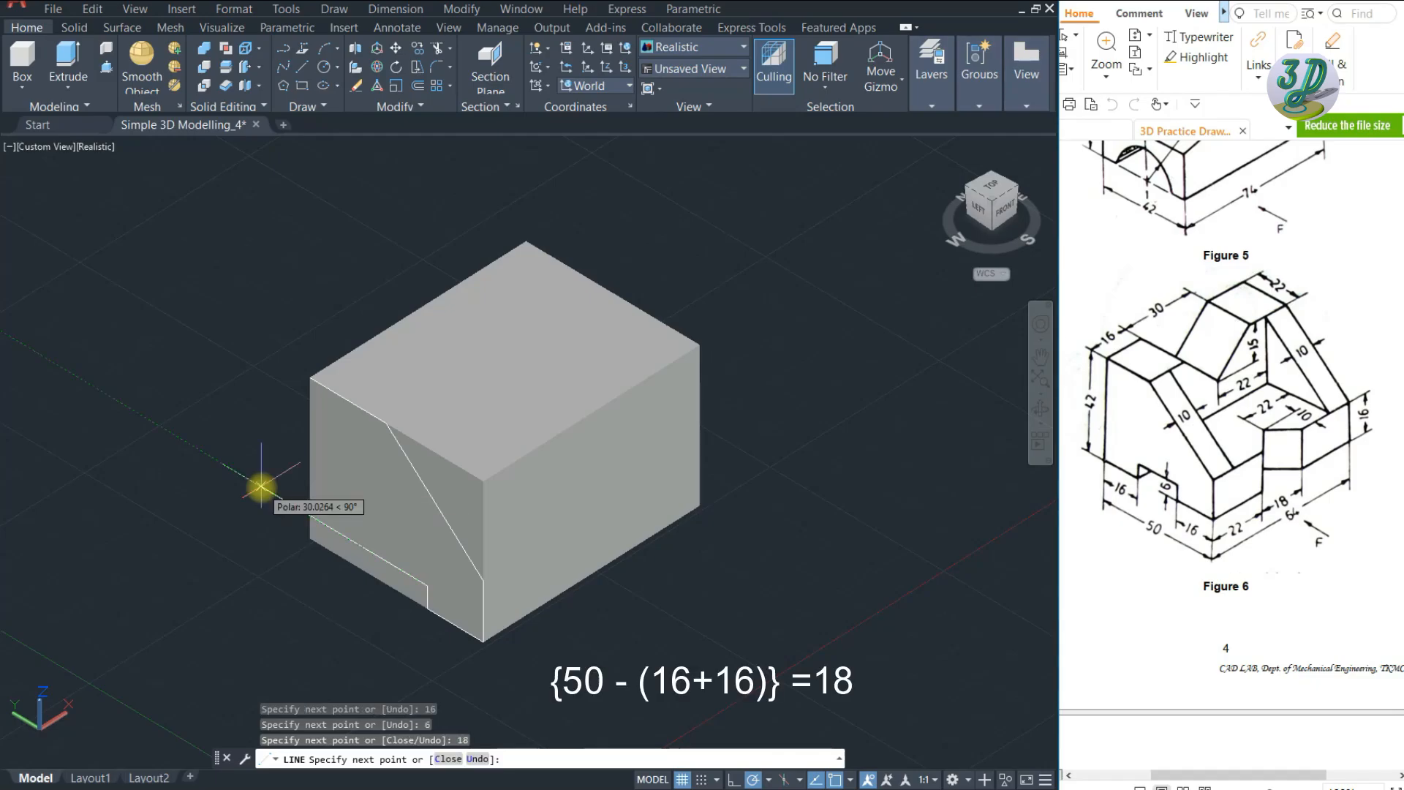
pyautogui.click(364, 573)
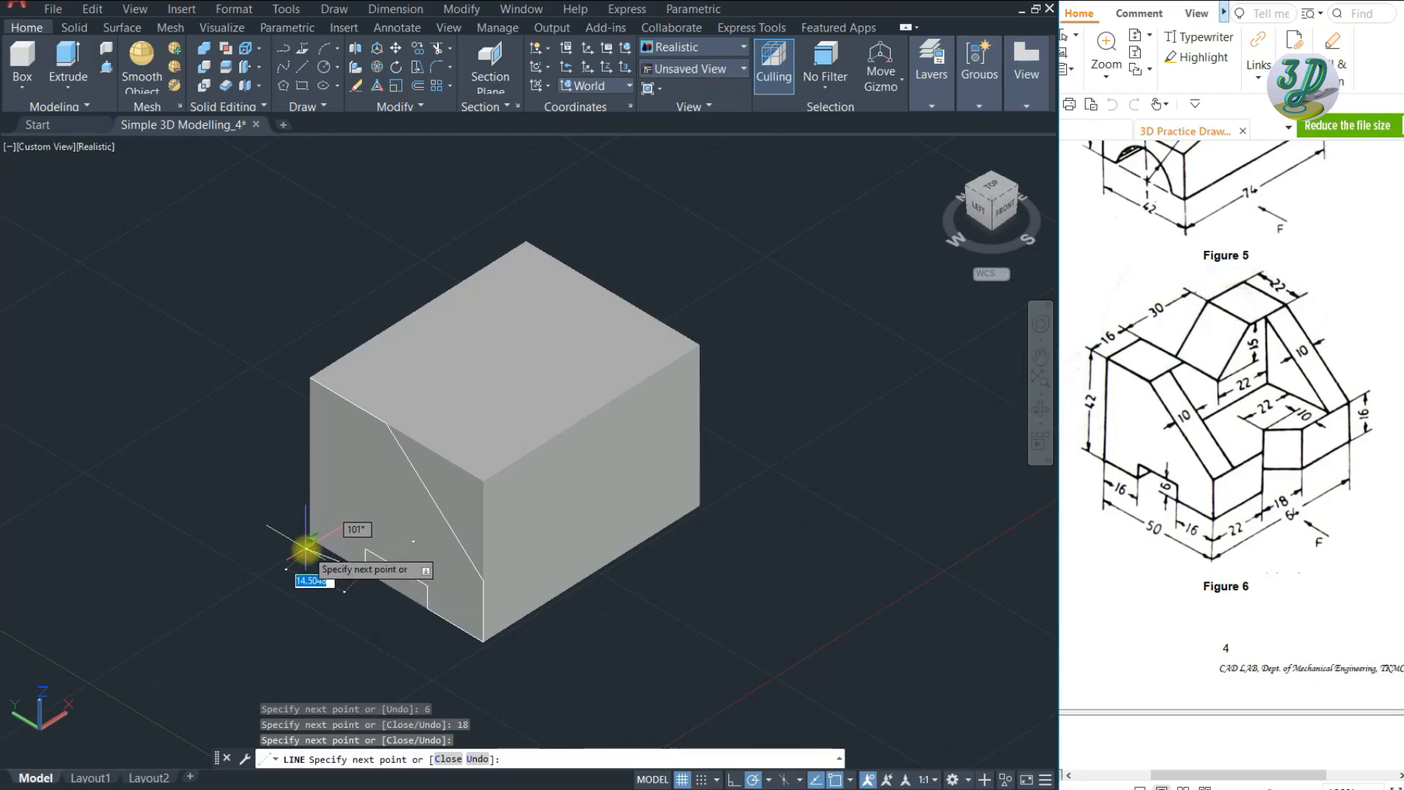
pyautogui.press('Return')
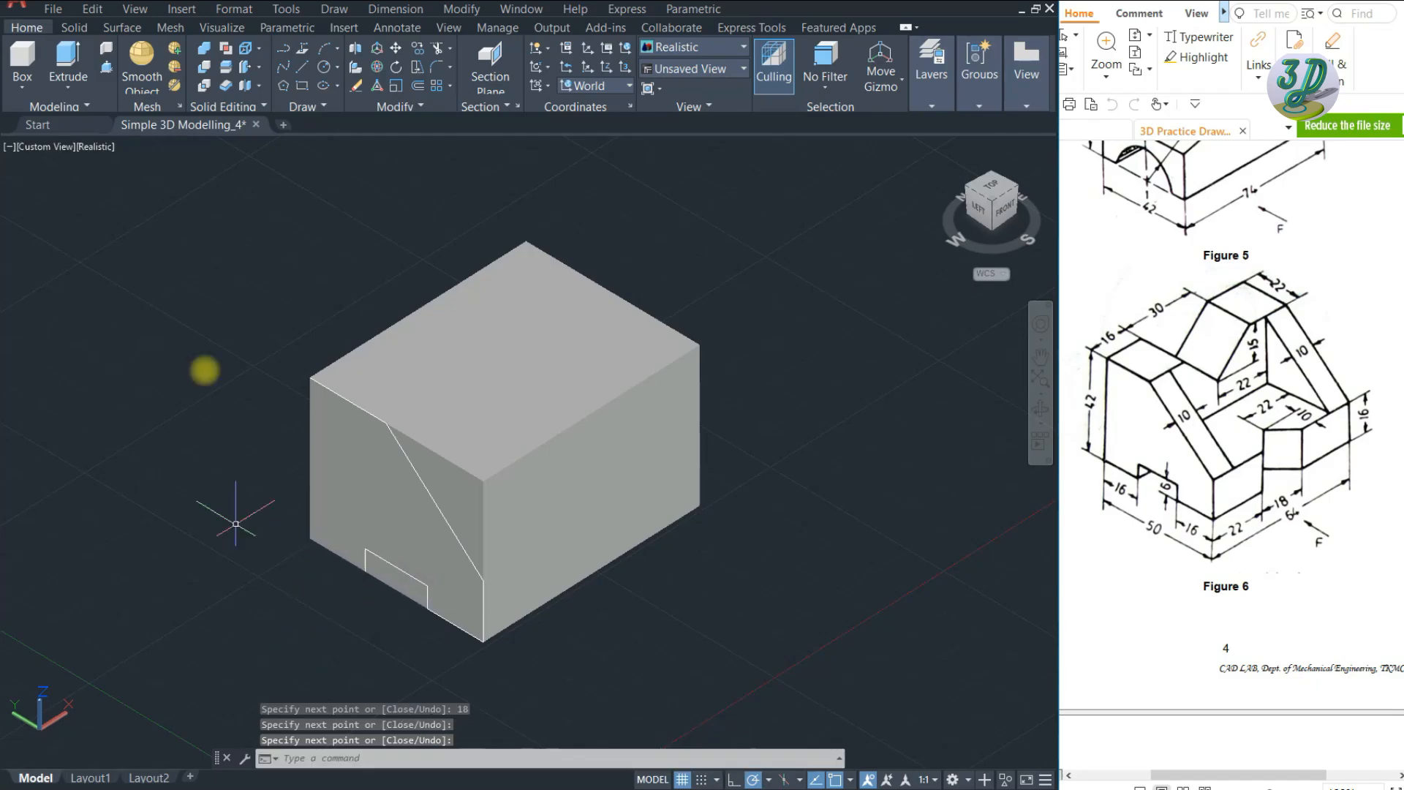
# - Presspull the upper triangular corner and the bottom notch area of the end face through the full length to cut them away
pyautogui.click(107, 70)
pyautogui.click(455, 484)
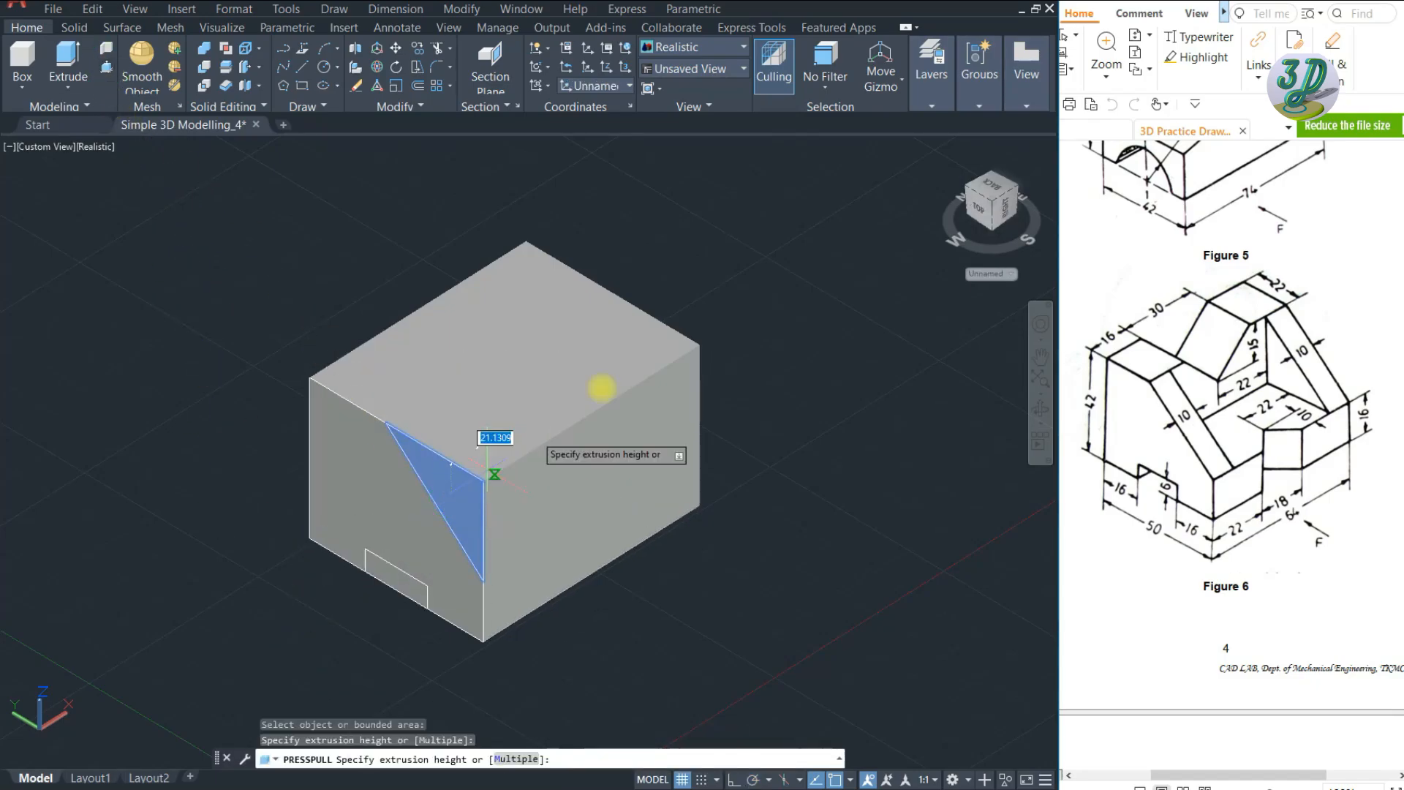
pyautogui.click(758, 303)
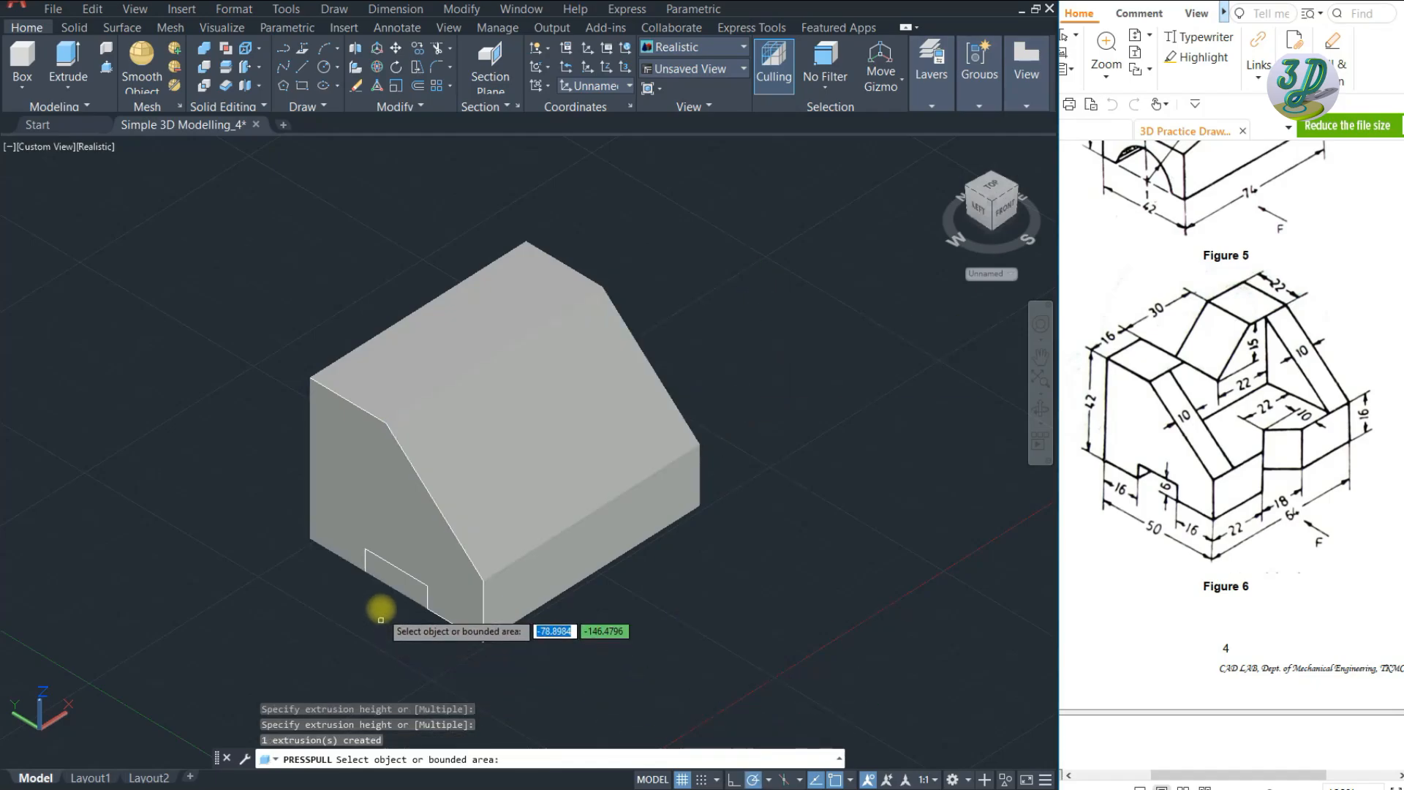
pyautogui.click(393, 580)
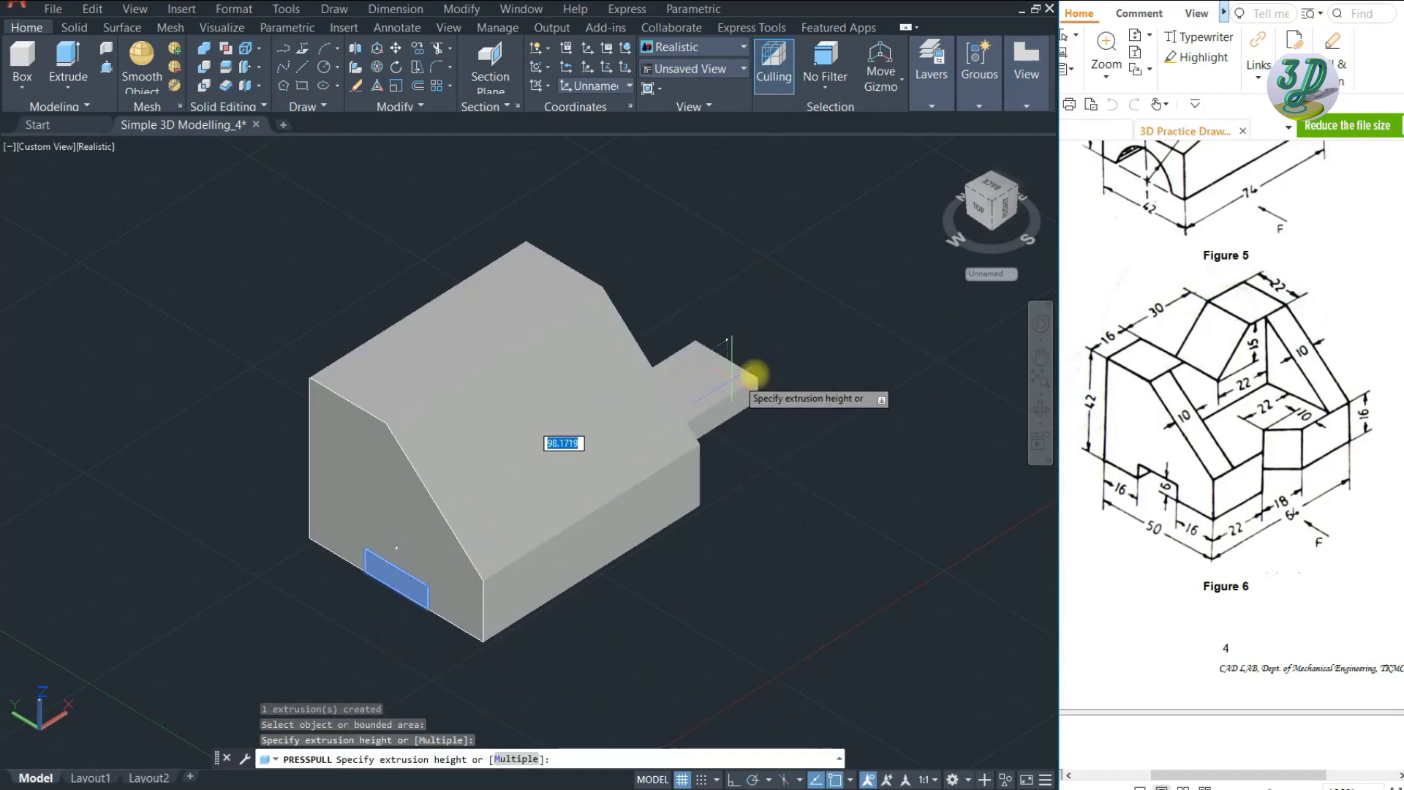
pyautogui.click(746, 369)
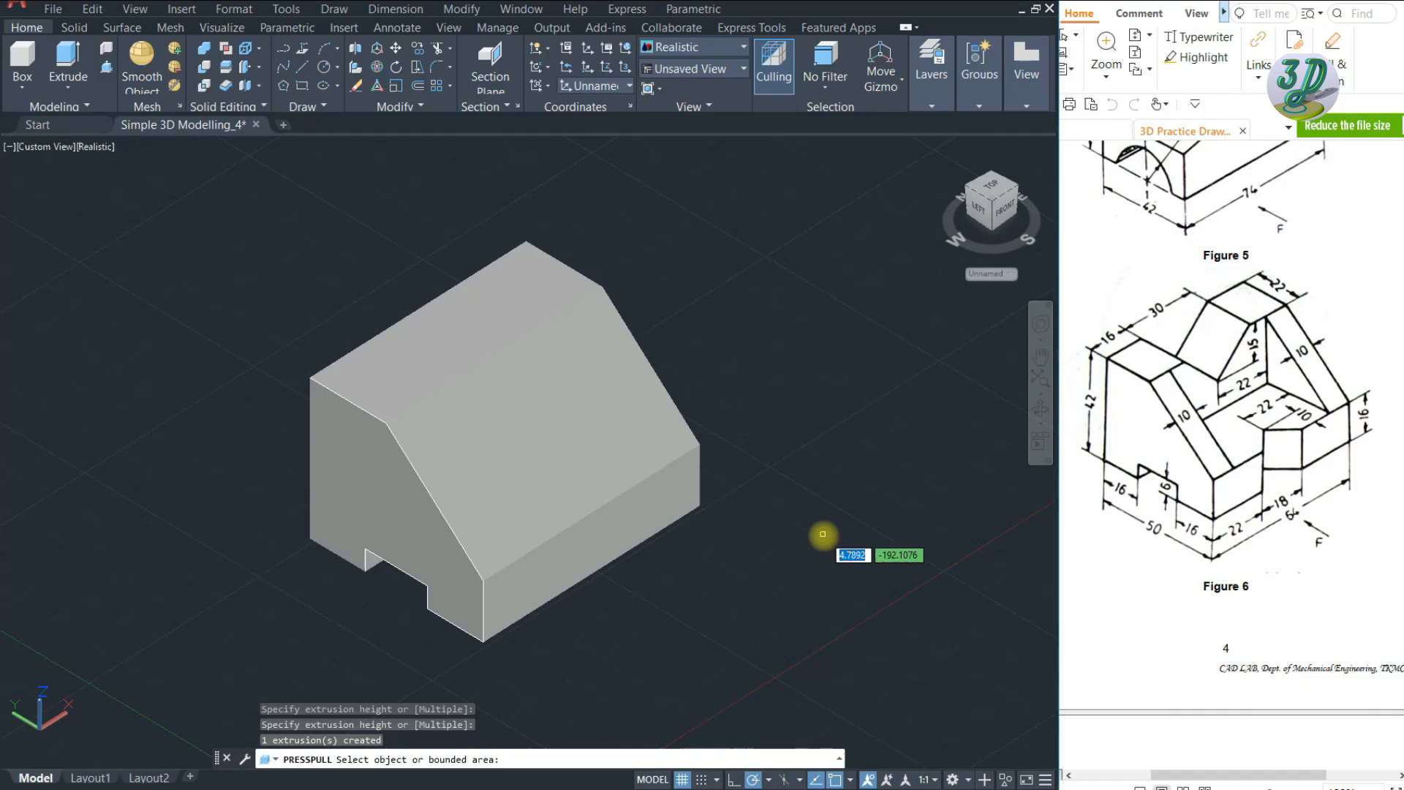
pyautogui.press('Escape')
pyautogui.press('Escape')
pyautogui.press('Escape')
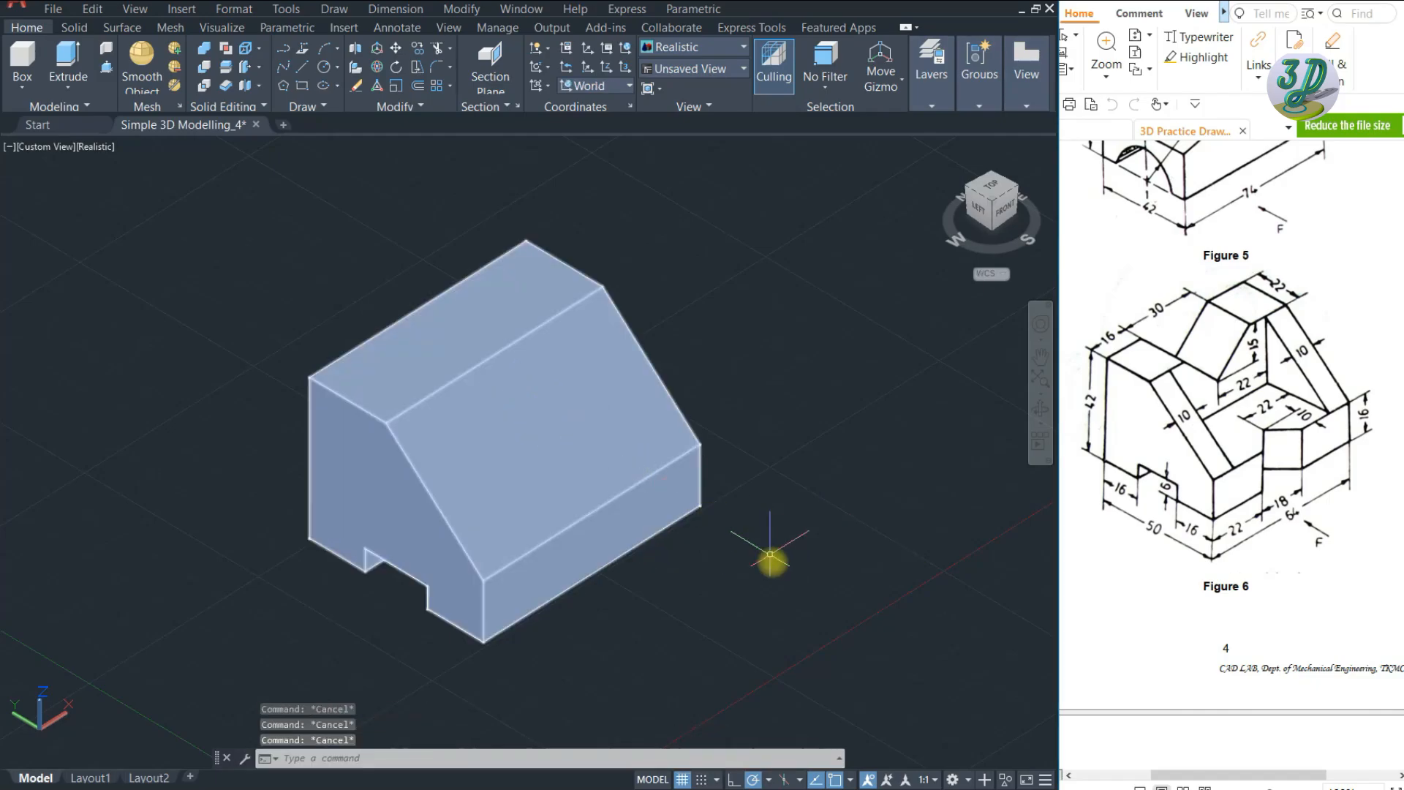
# - Set the UCS to Front, show the front view, and draw a 15 mm horizontal line from the midpoint of the solid's top edge
pyautogui.click(629, 87)
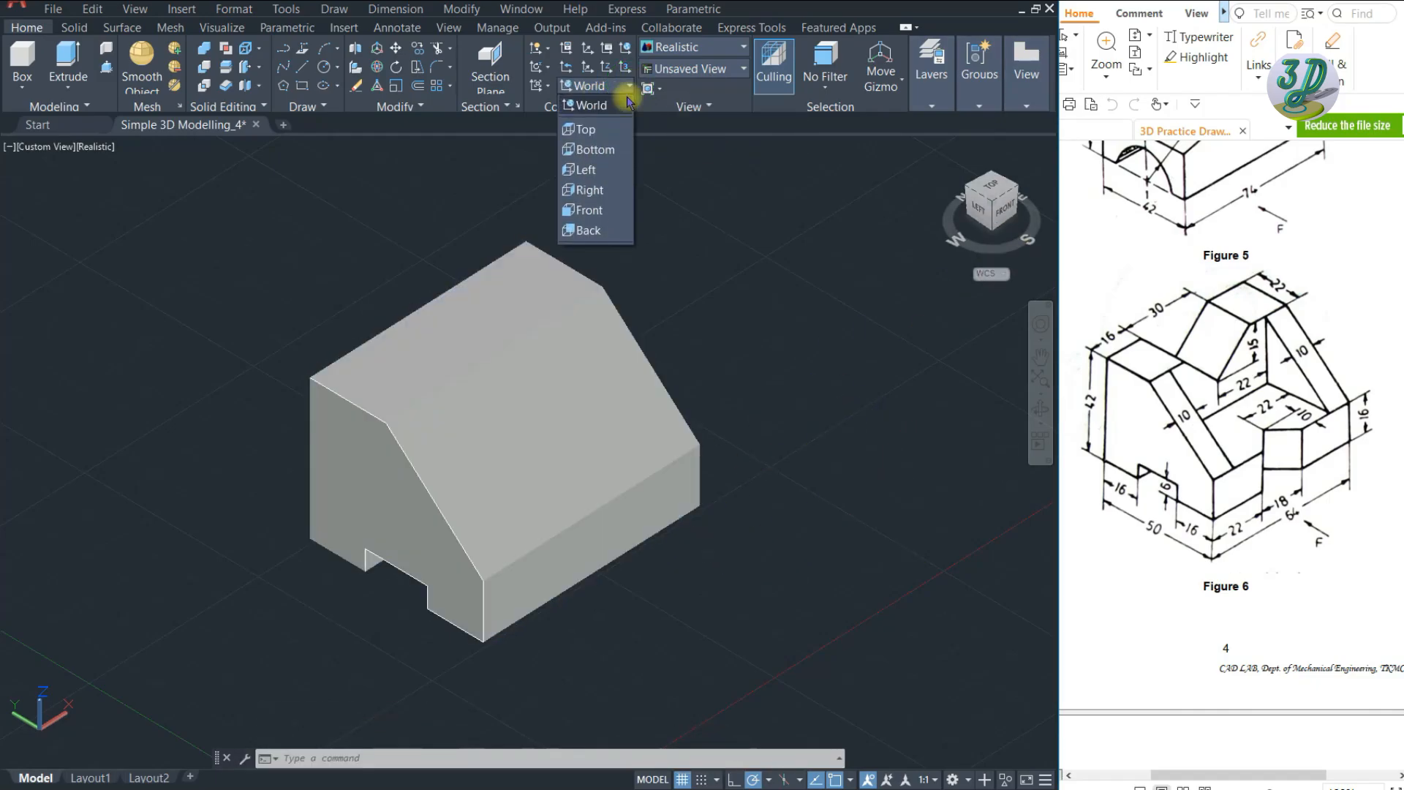
pyautogui.click(601, 211)
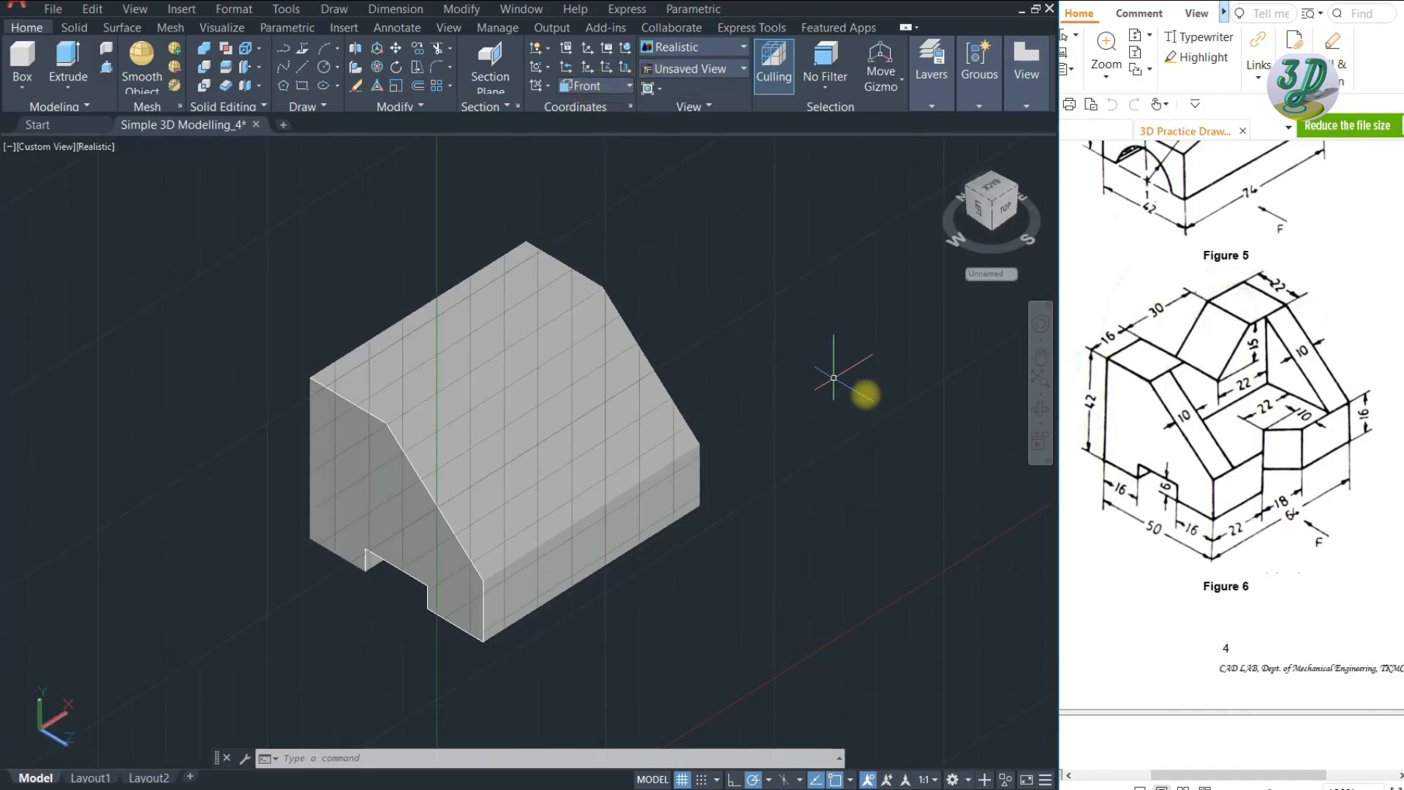
pyautogui.click(1006, 211)
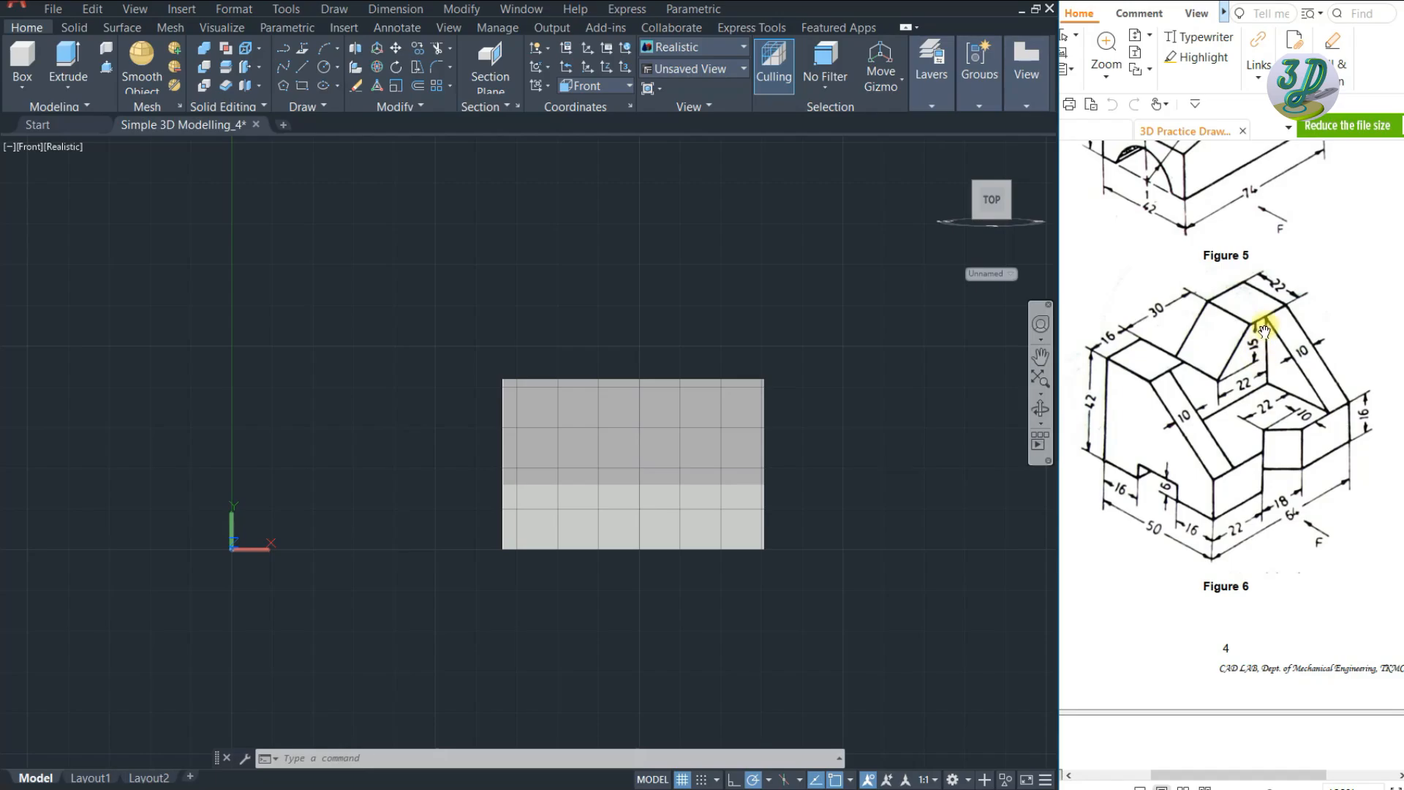
pyautogui.click(302, 66)
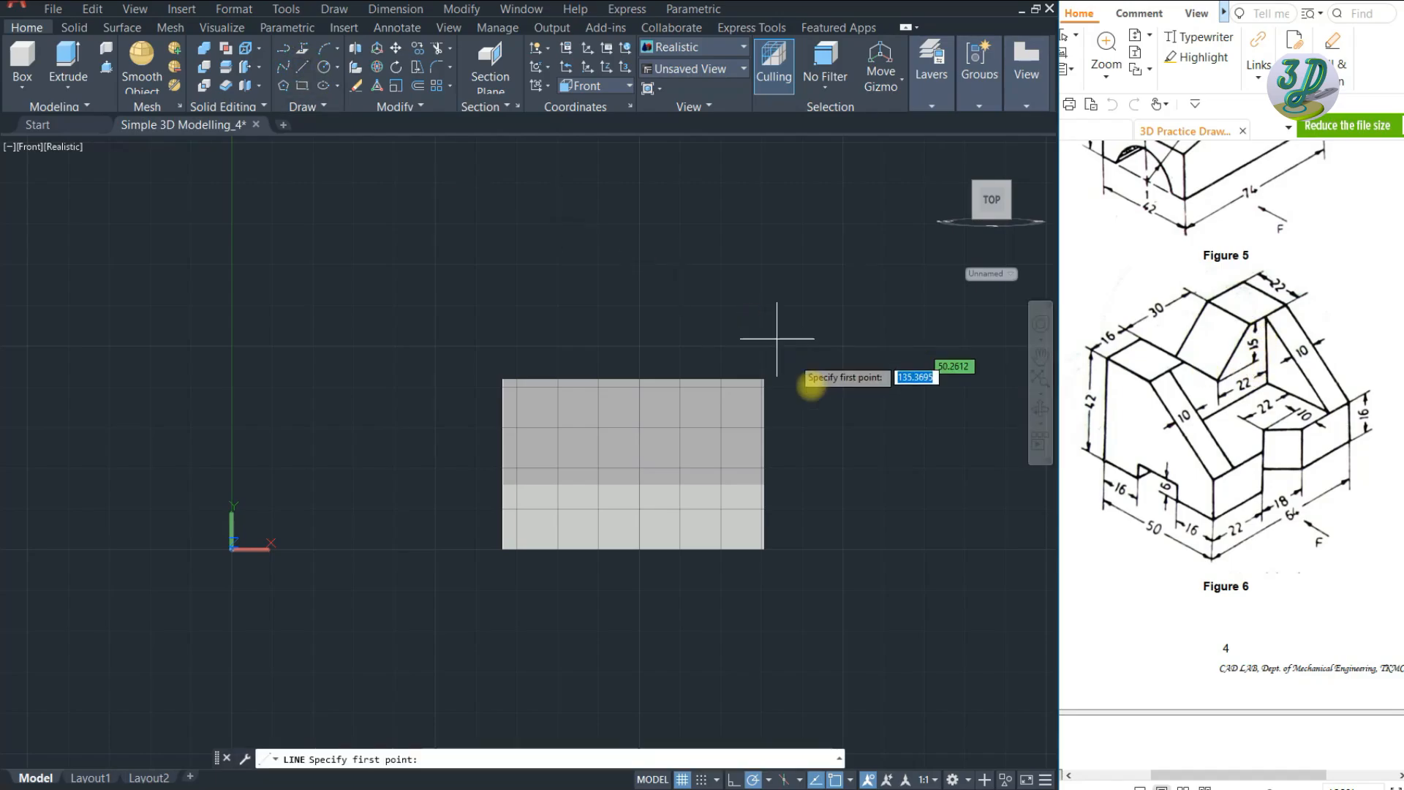
pyautogui.click(633, 378)
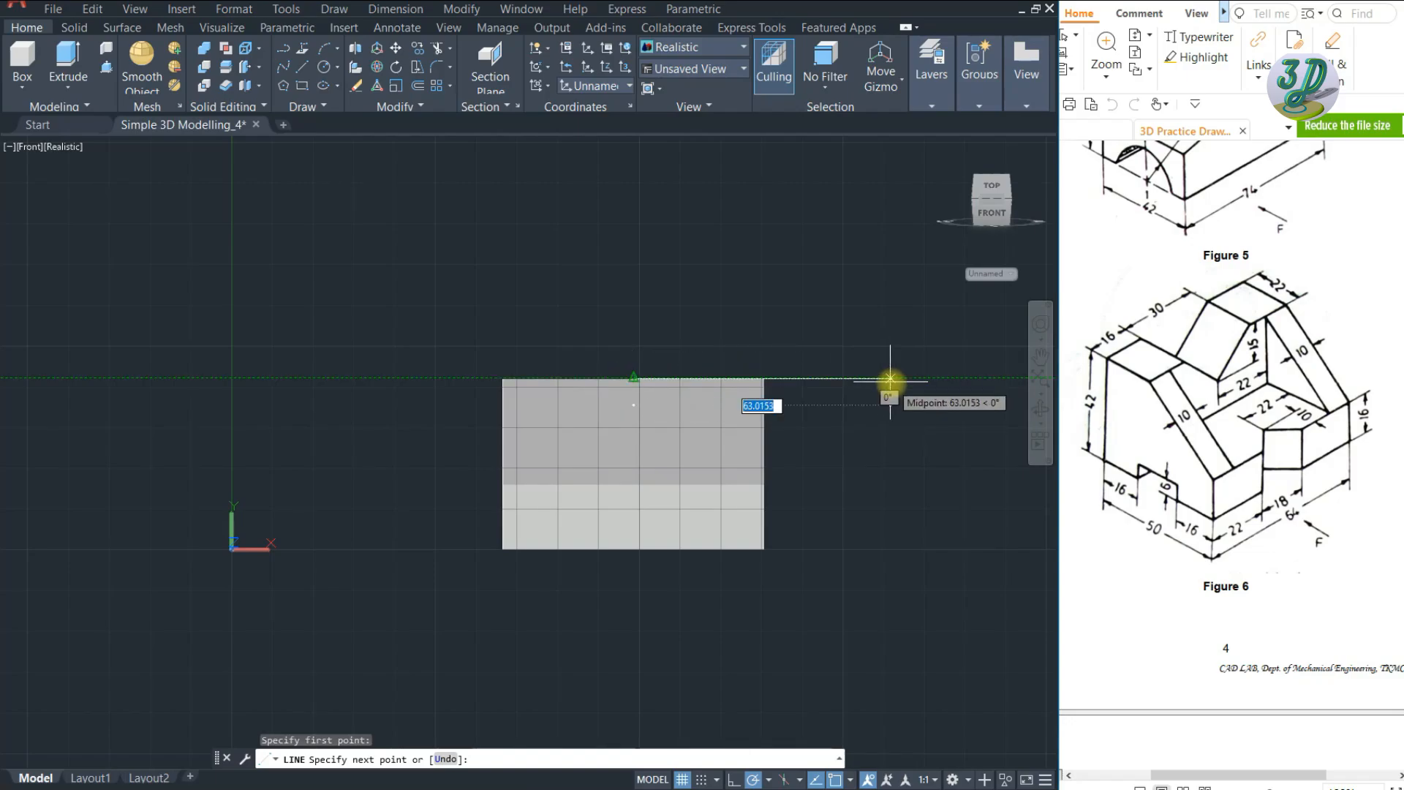
pyautogui.write('15')
pyautogui.press('Return')
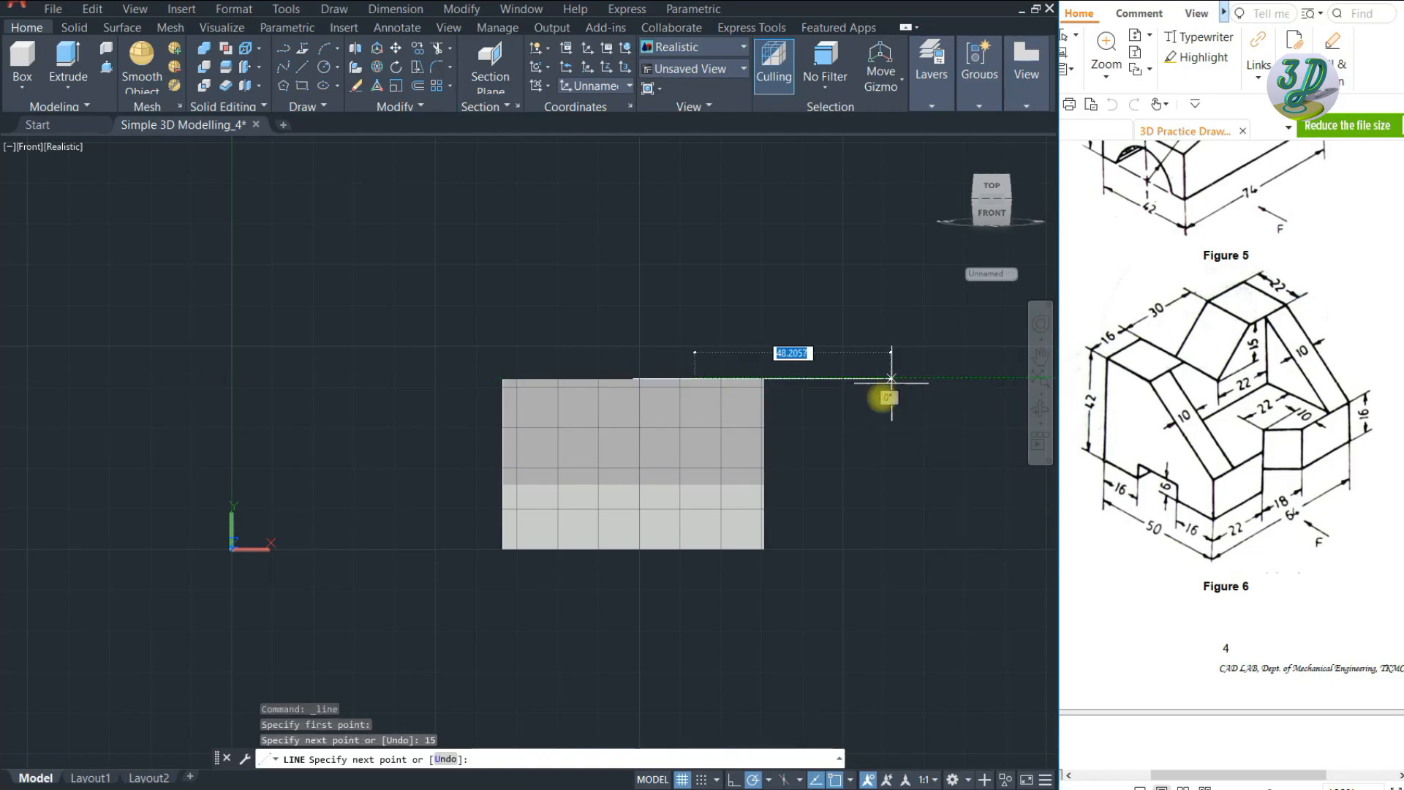
pyautogui.press('space')
pyautogui.click(418, 86)
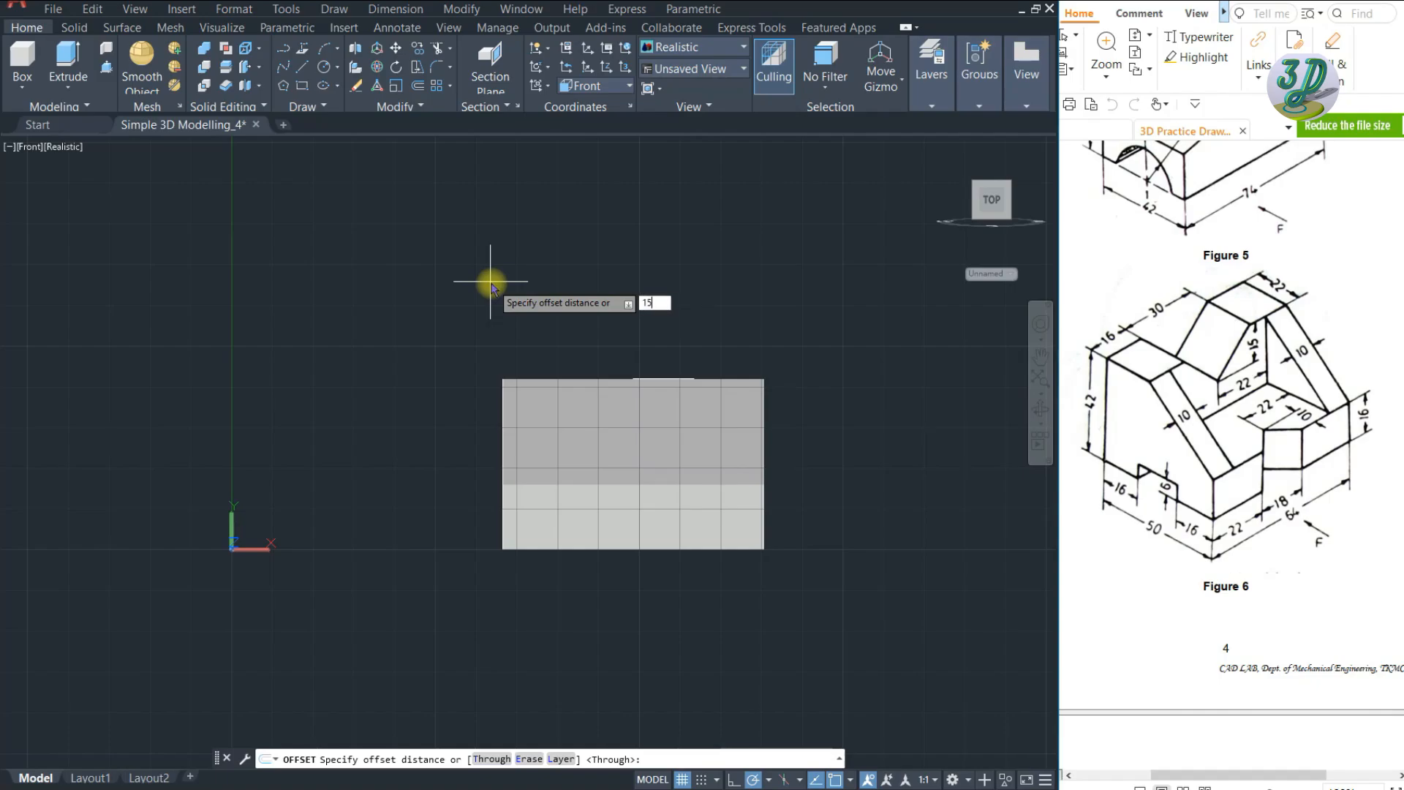
pyautogui.press('Return')
pyautogui.scroll(3, 669, 379)
pyautogui.click(665, 387)
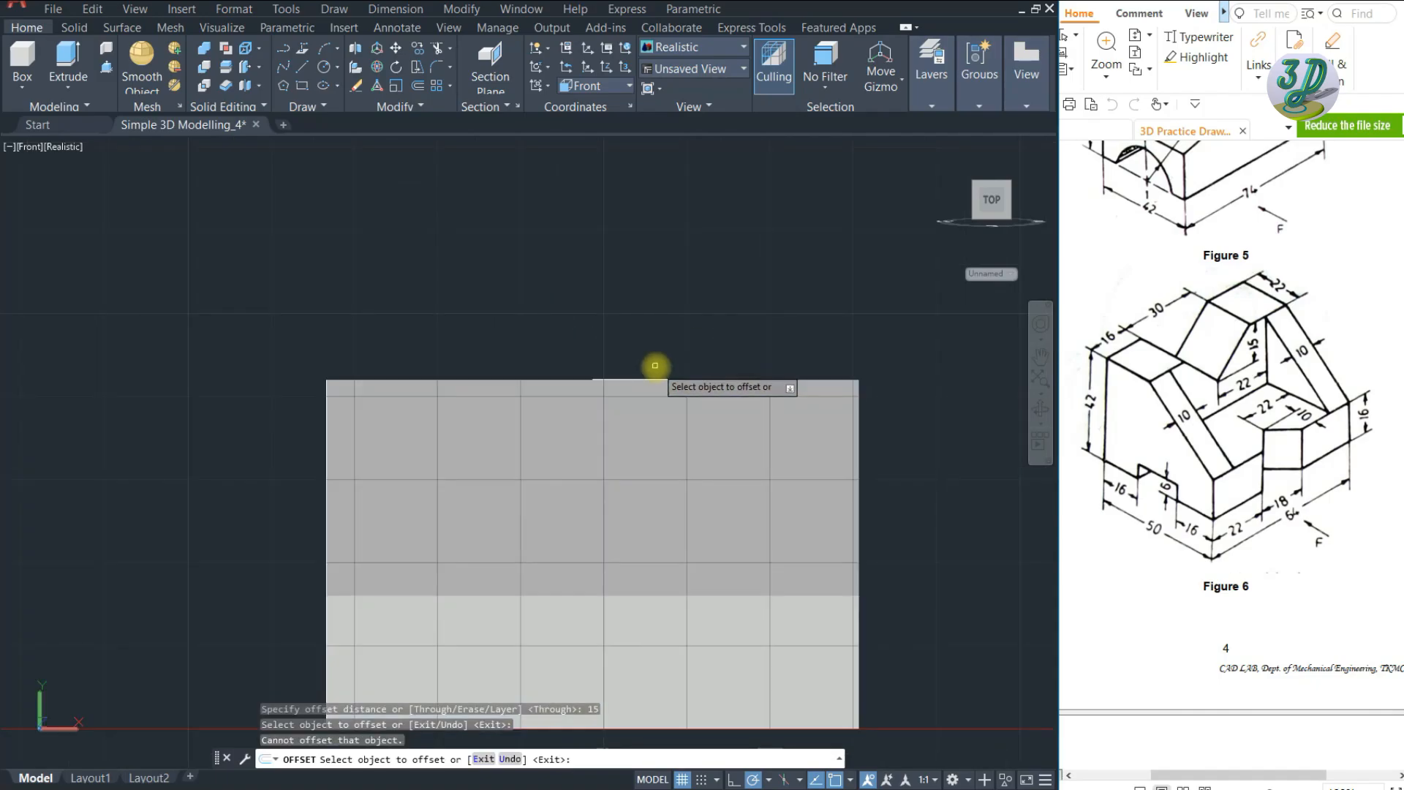
pyautogui.press('Escape')
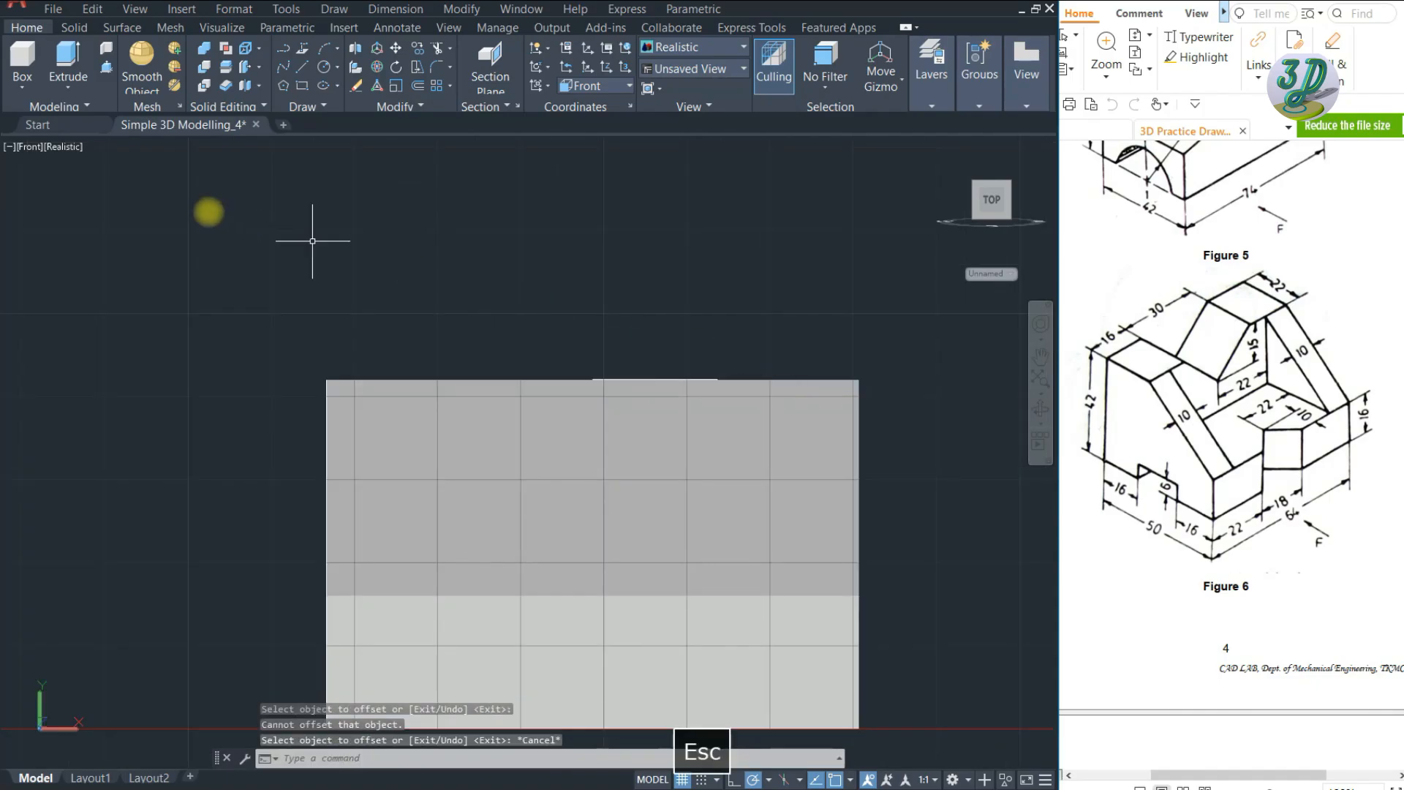
# - Show the model in 2D Wireframe and offset the 15 mm top-edge line 15 mm downward
pyautogui.click(64, 146)
pyautogui.click(97, 188)
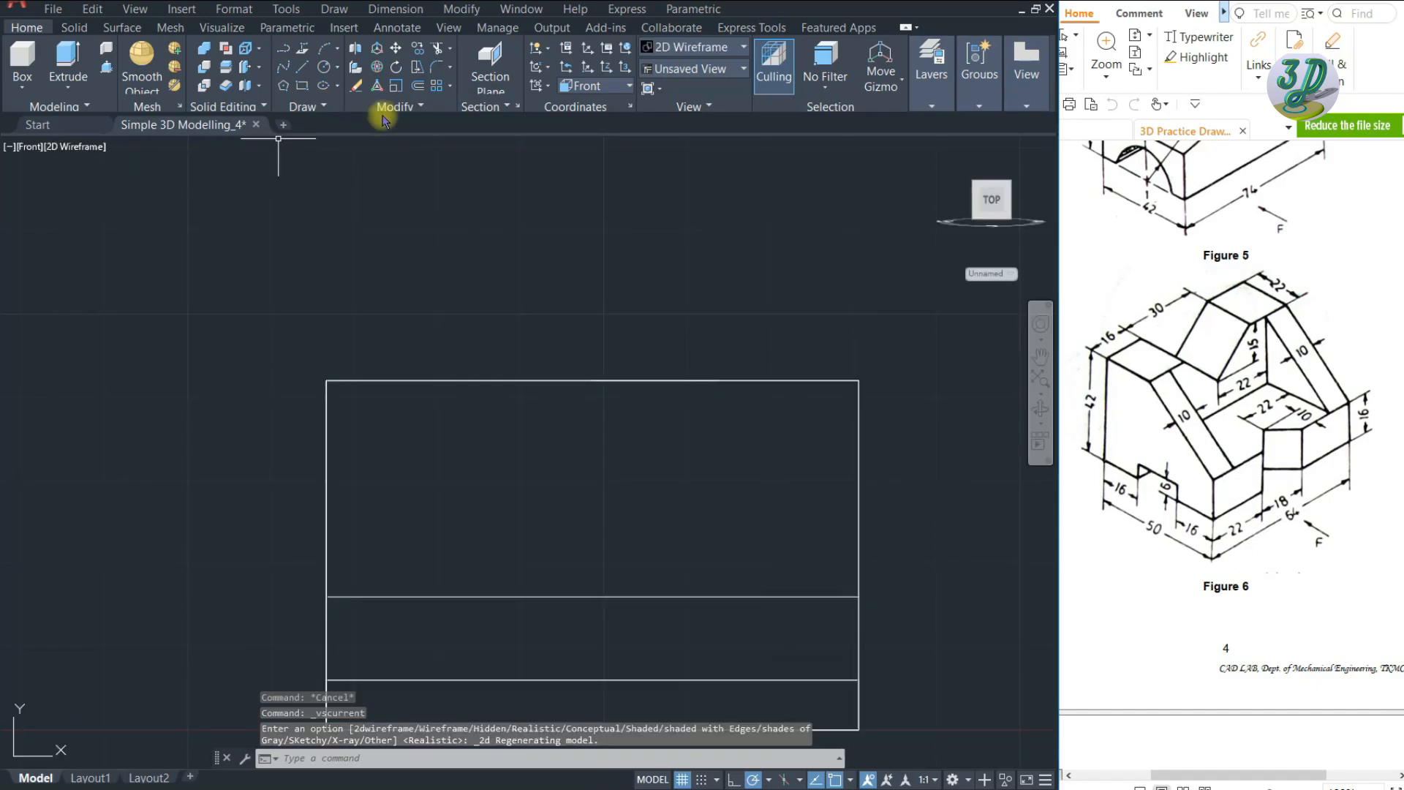
pyautogui.click(419, 87)
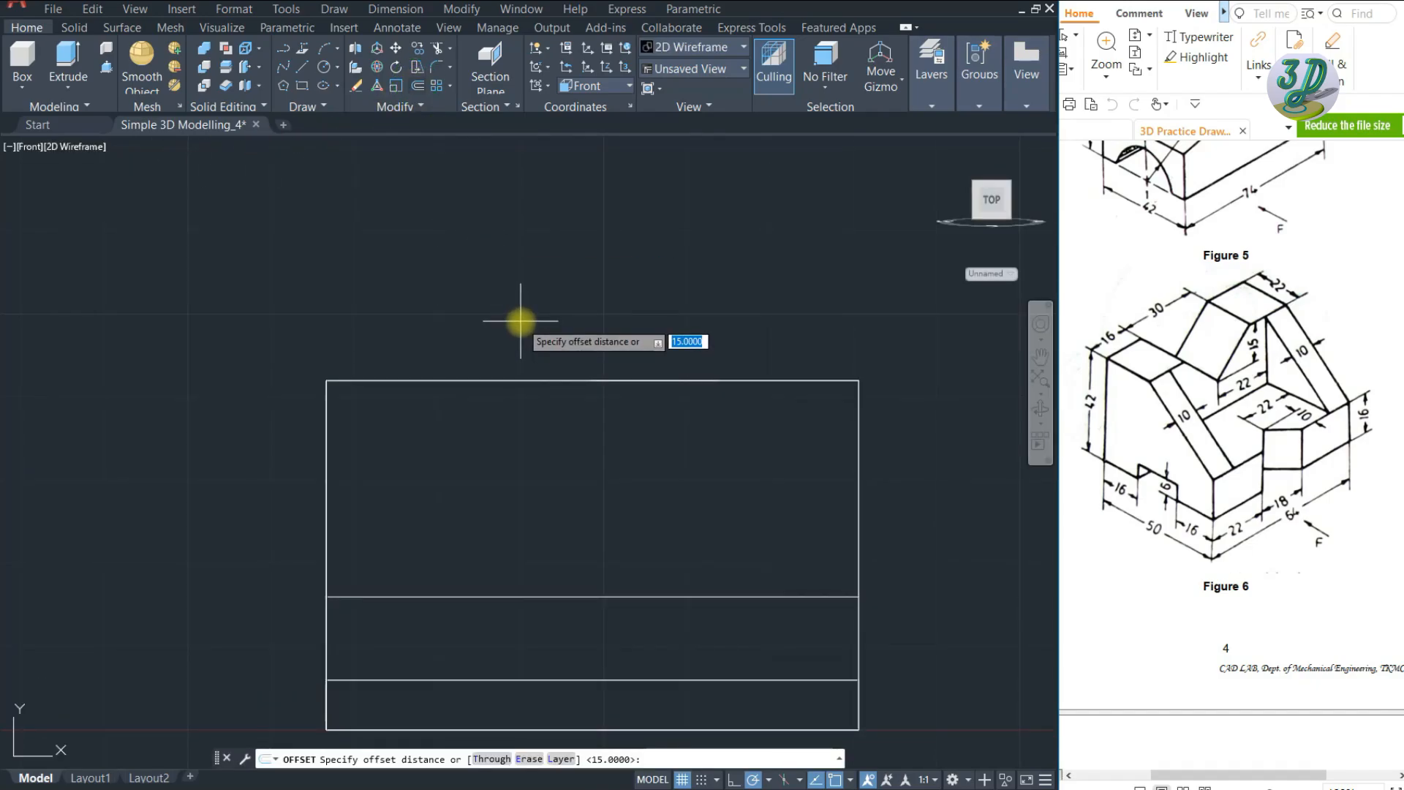
pyautogui.press('space')
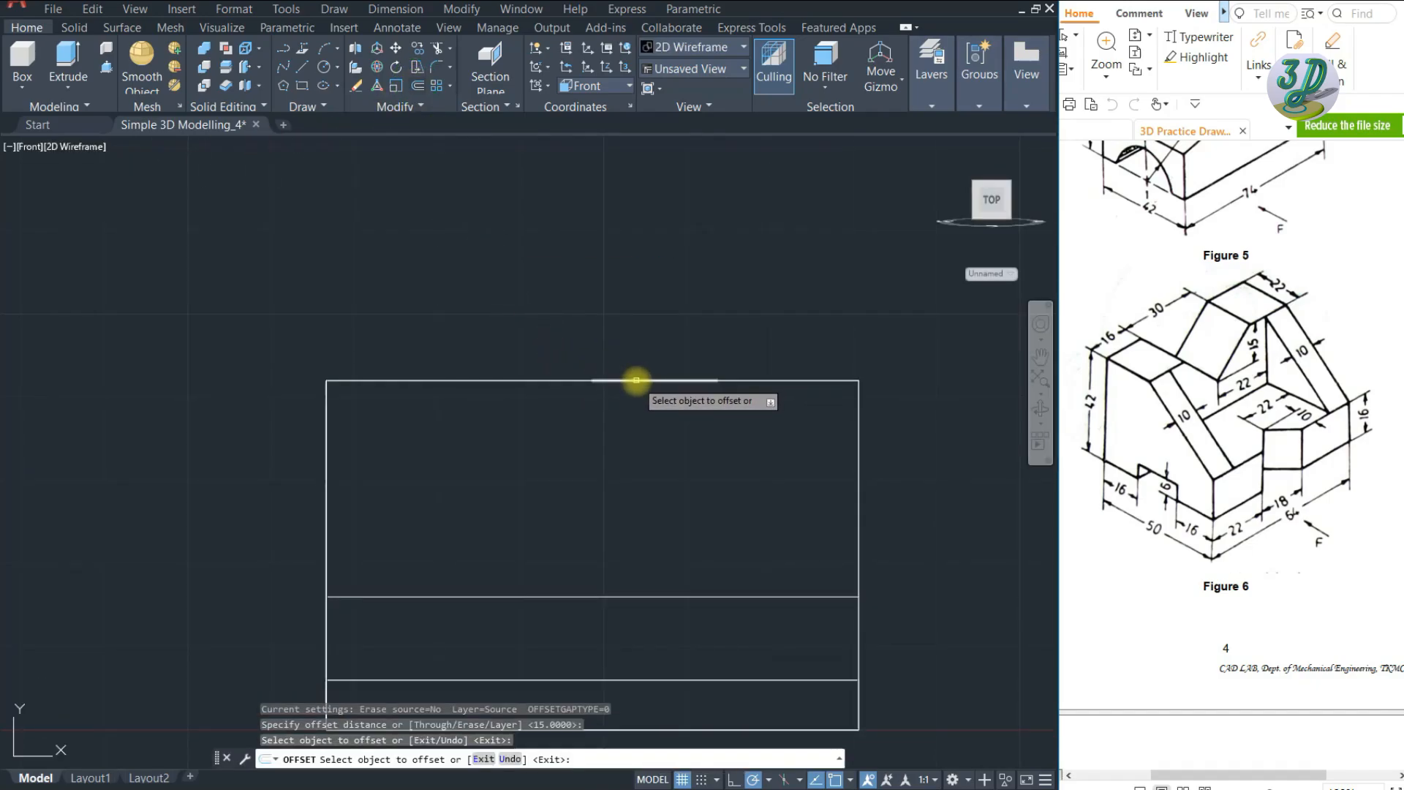
pyautogui.click(637, 380)
pyautogui.click(640, 436)
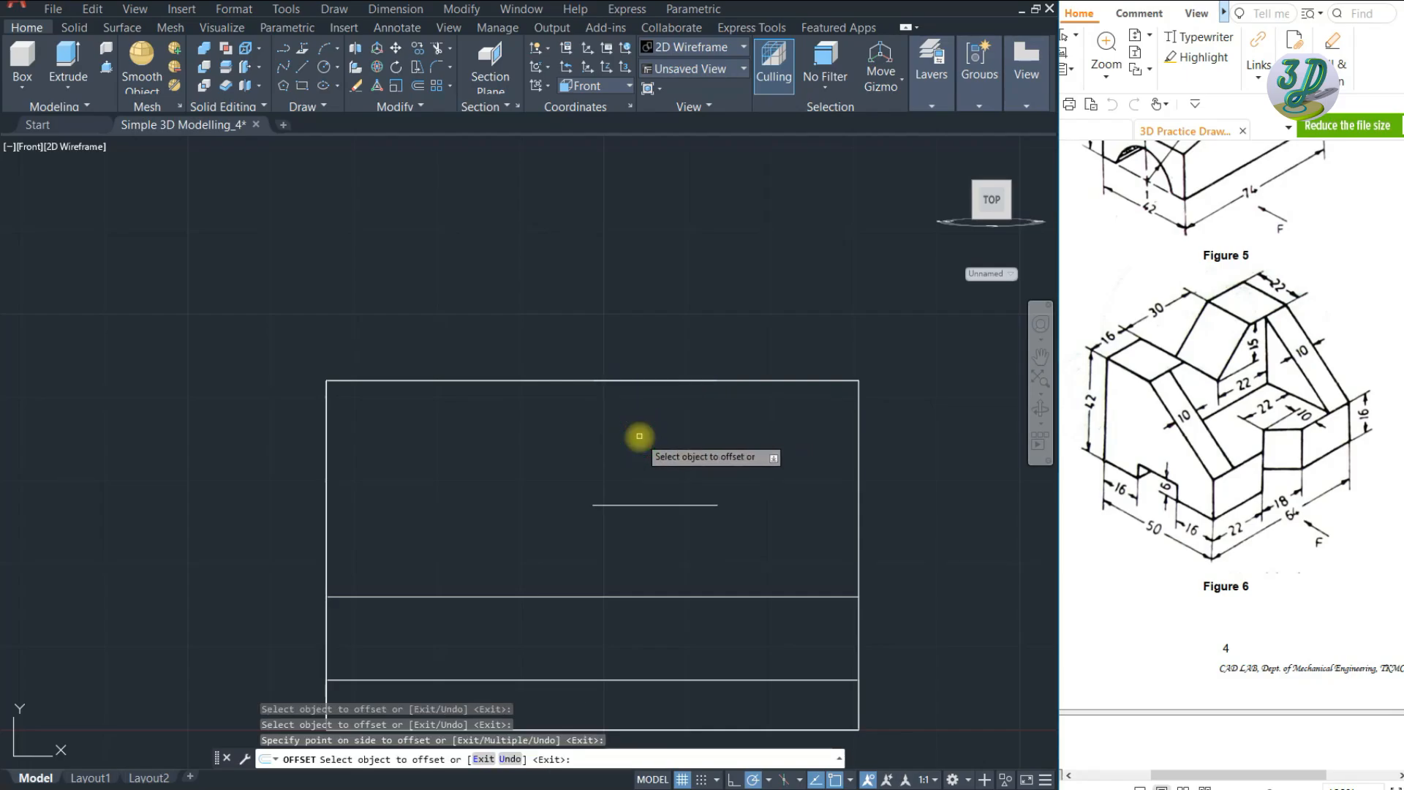
pyautogui.press('Escape')
# - Draw a diagonal line from the offset line's midpoint-side end up to the far end of the 15 mm top-edge line
pyautogui.write('l')
pyautogui.press('space')
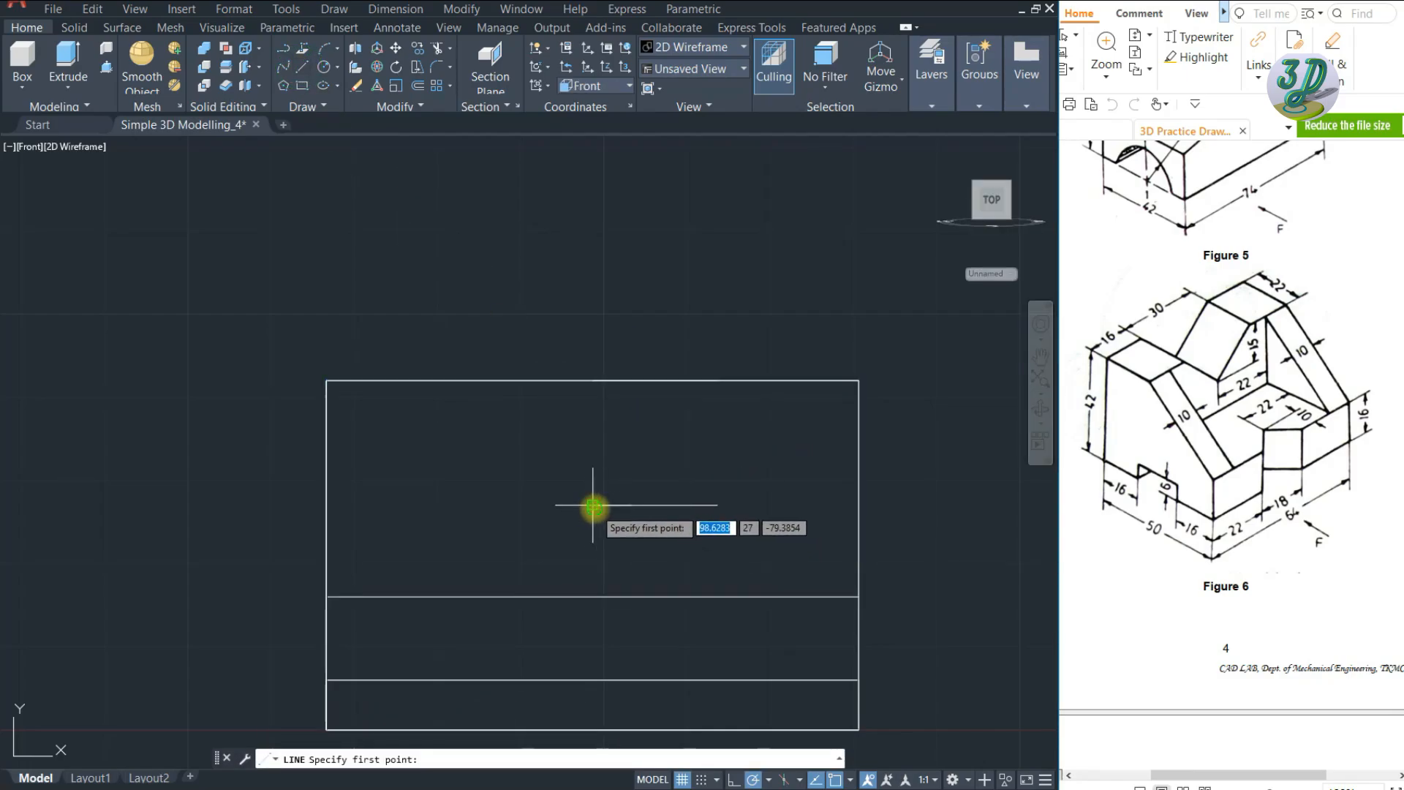
pyautogui.click(593, 504)
pyautogui.click(716, 380)
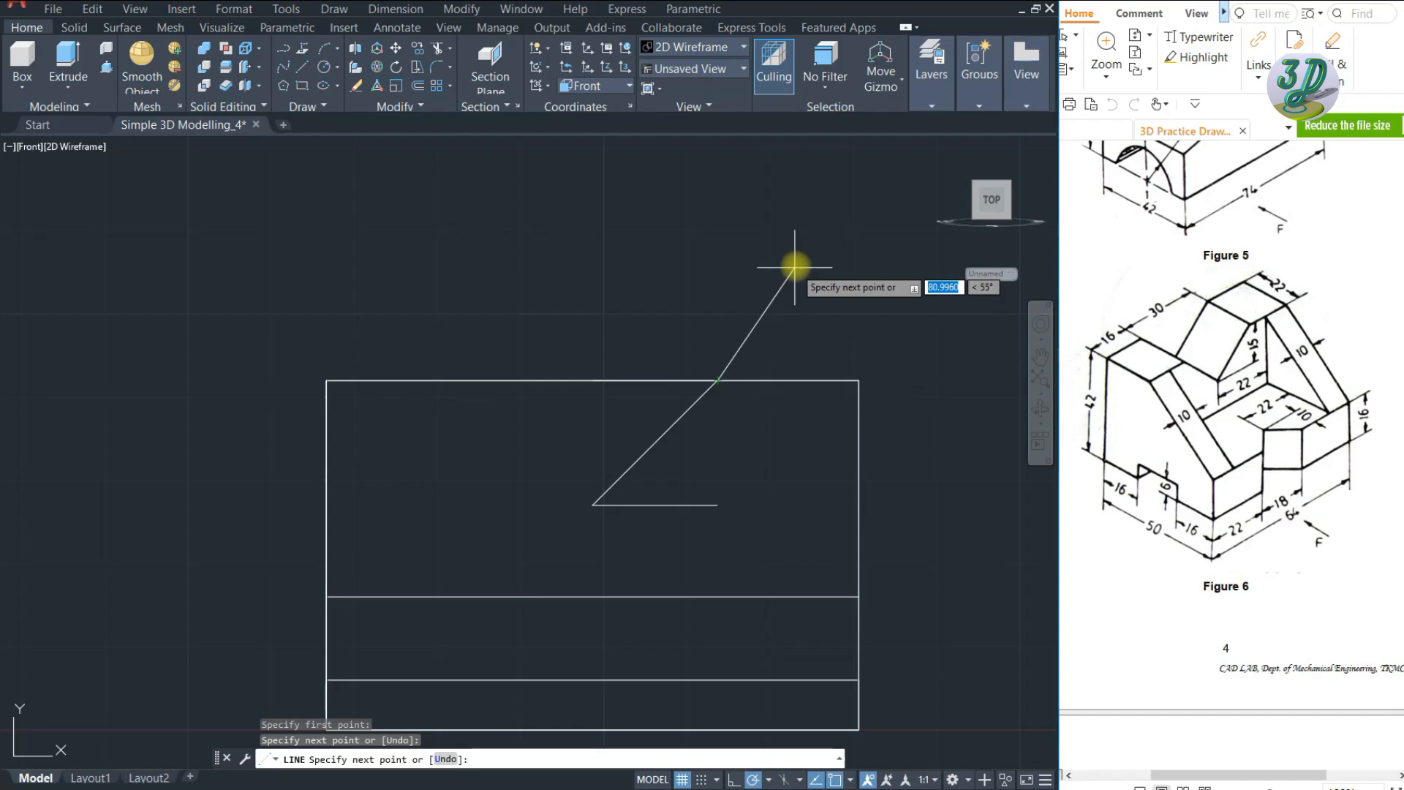
pyautogui.press('space')
# - Mirror the diagonal line about the vertical through its lower end, keeping the original, to form a V
pyautogui.click(691, 419)
pyautogui.click(663, 400)
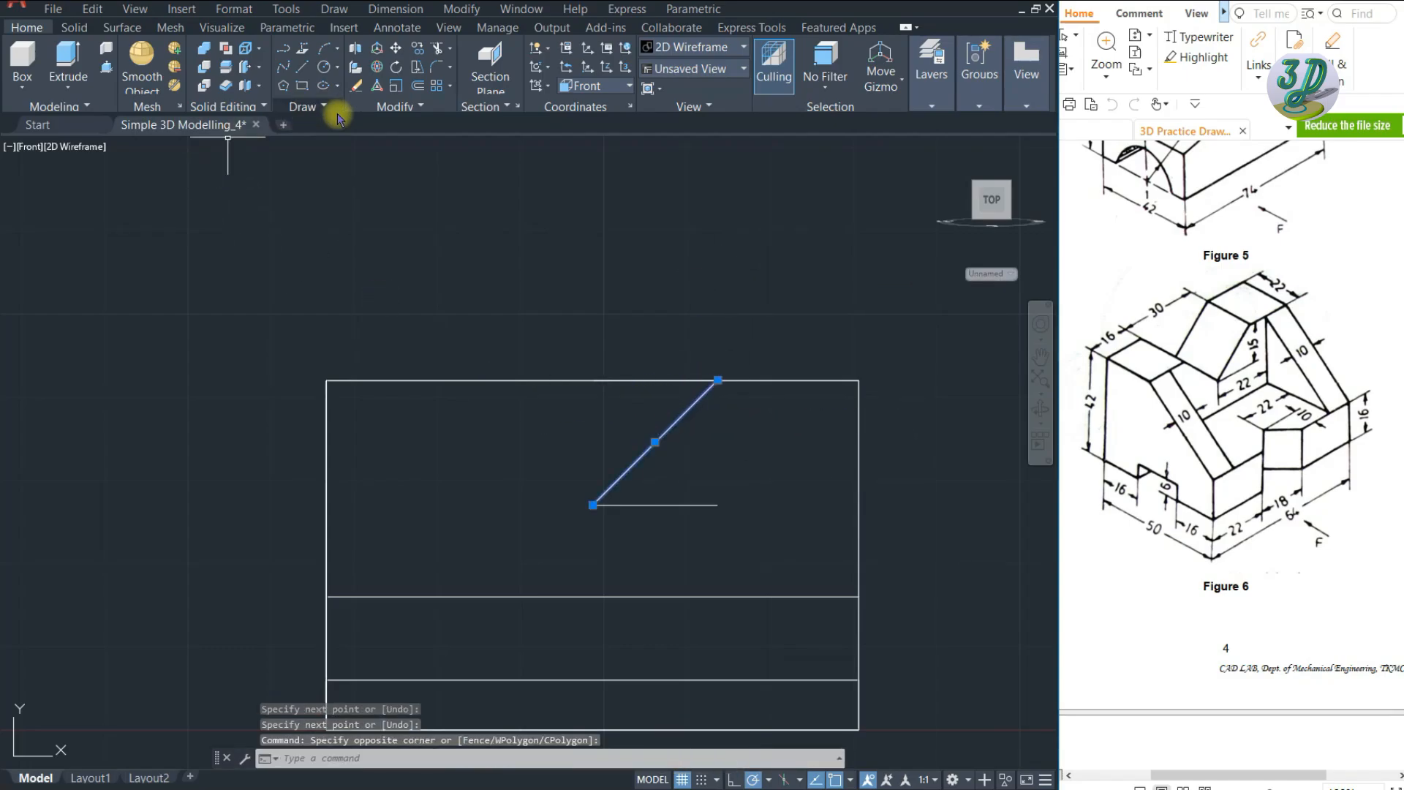
pyautogui.click(395, 106)
pyautogui.click(434, 124)
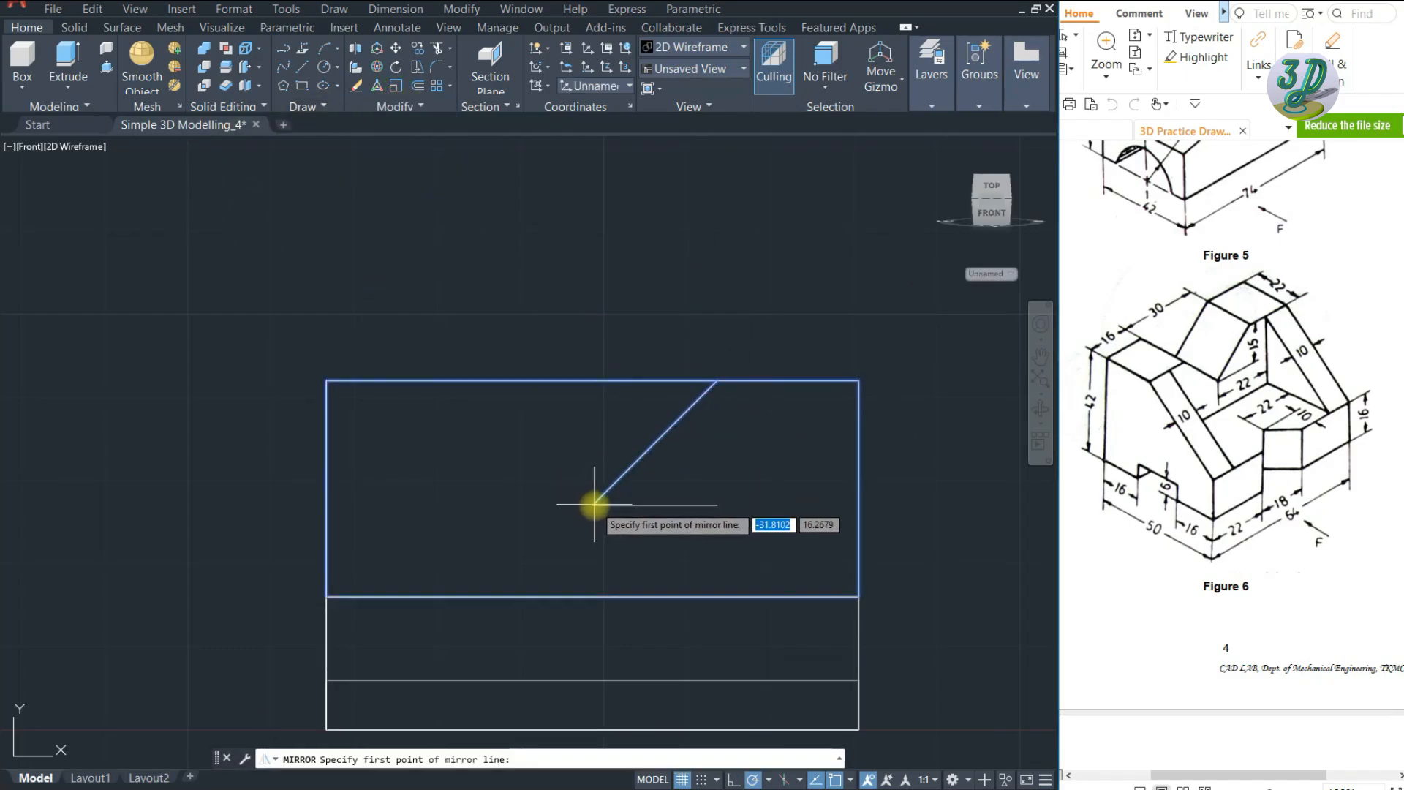
pyautogui.click(593, 504)
pyautogui.click(593, 269)
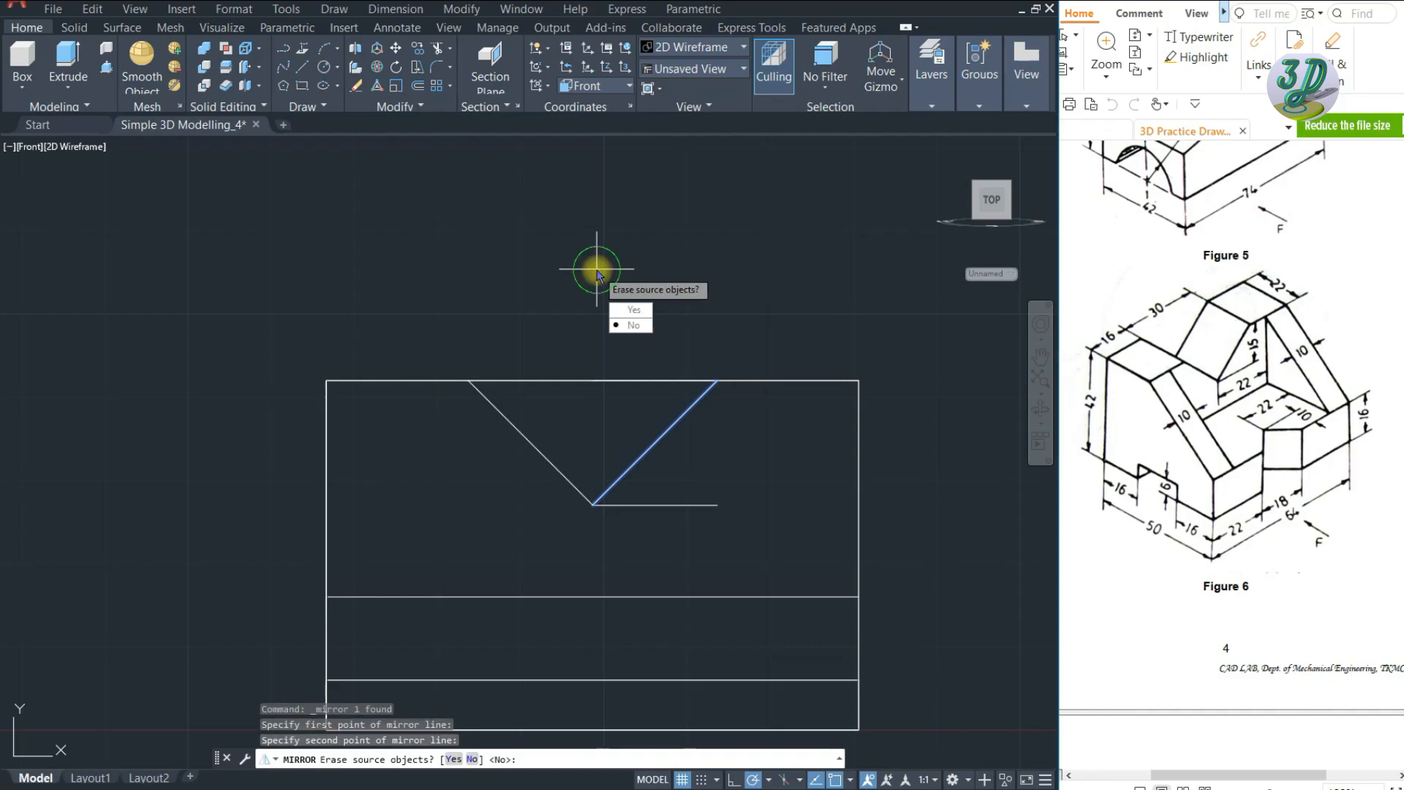
pyautogui.press('Return')
# - Stretch the midpoint end of the top-edge line to the mirrored diagonal's upper end, closing the triangle
pyautogui.keyDown('shift'); pyautogui.moveTo(930, 371); pyautogui.dragTo(485, 351, button='middle'); pyautogui.keyUp('shift')
pyautogui.press('Escape')
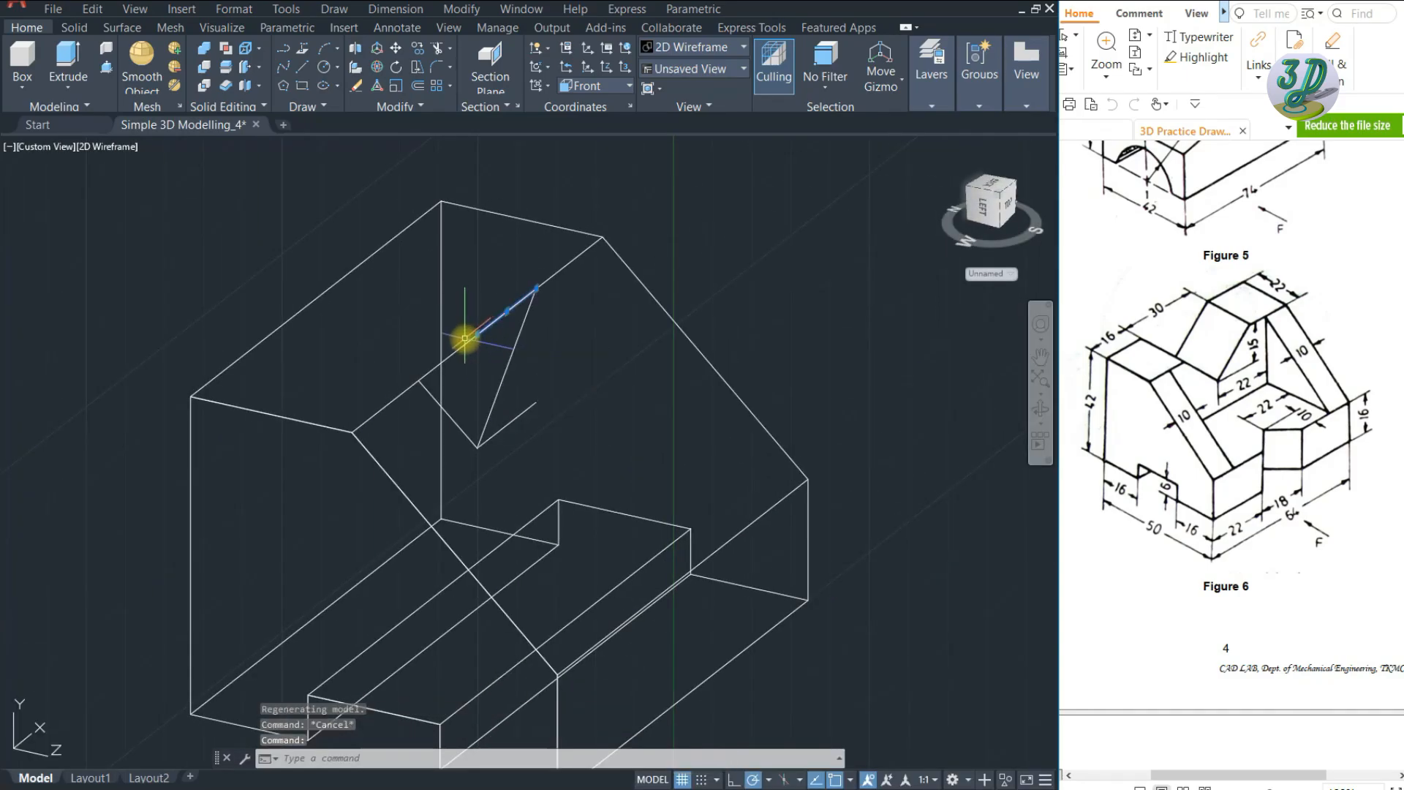
pyautogui.click(477, 334)
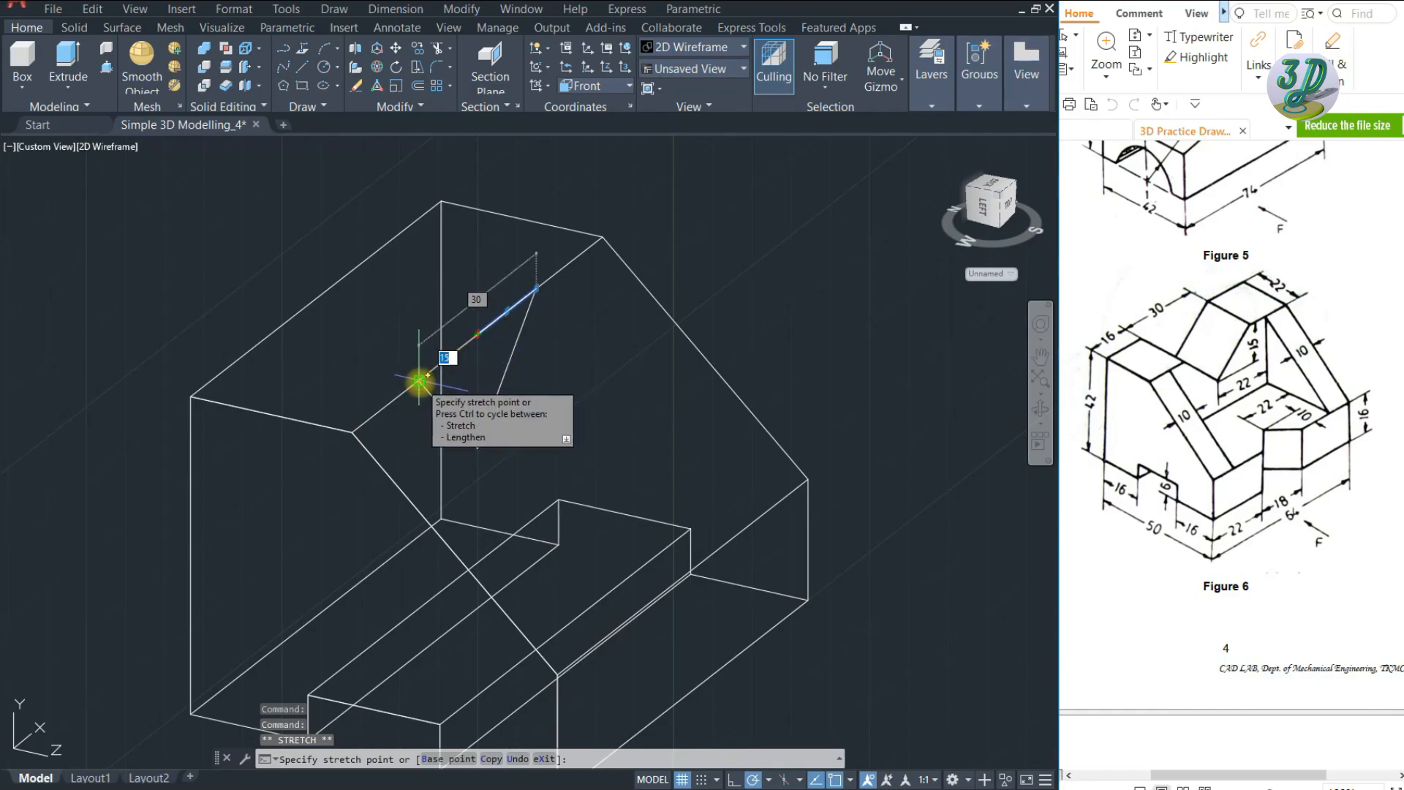
pyautogui.press('Escape')
# - Join the three lines of the V-shaped triangle on the sloped body into a single polyline
pyautogui.click(528, 350)
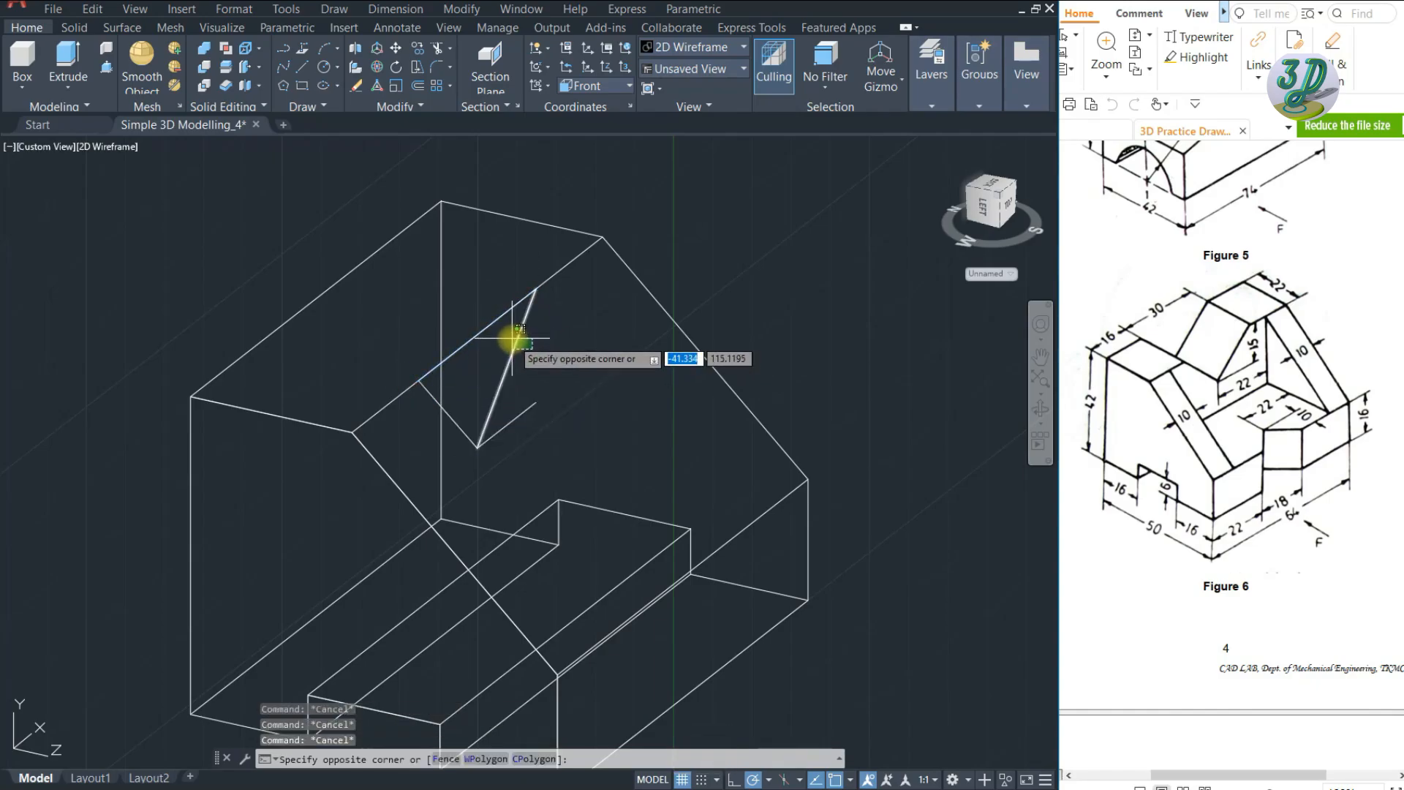
pyautogui.click(510, 339)
pyautogui.click(476, 409)
pyautogui.click(449, 425)
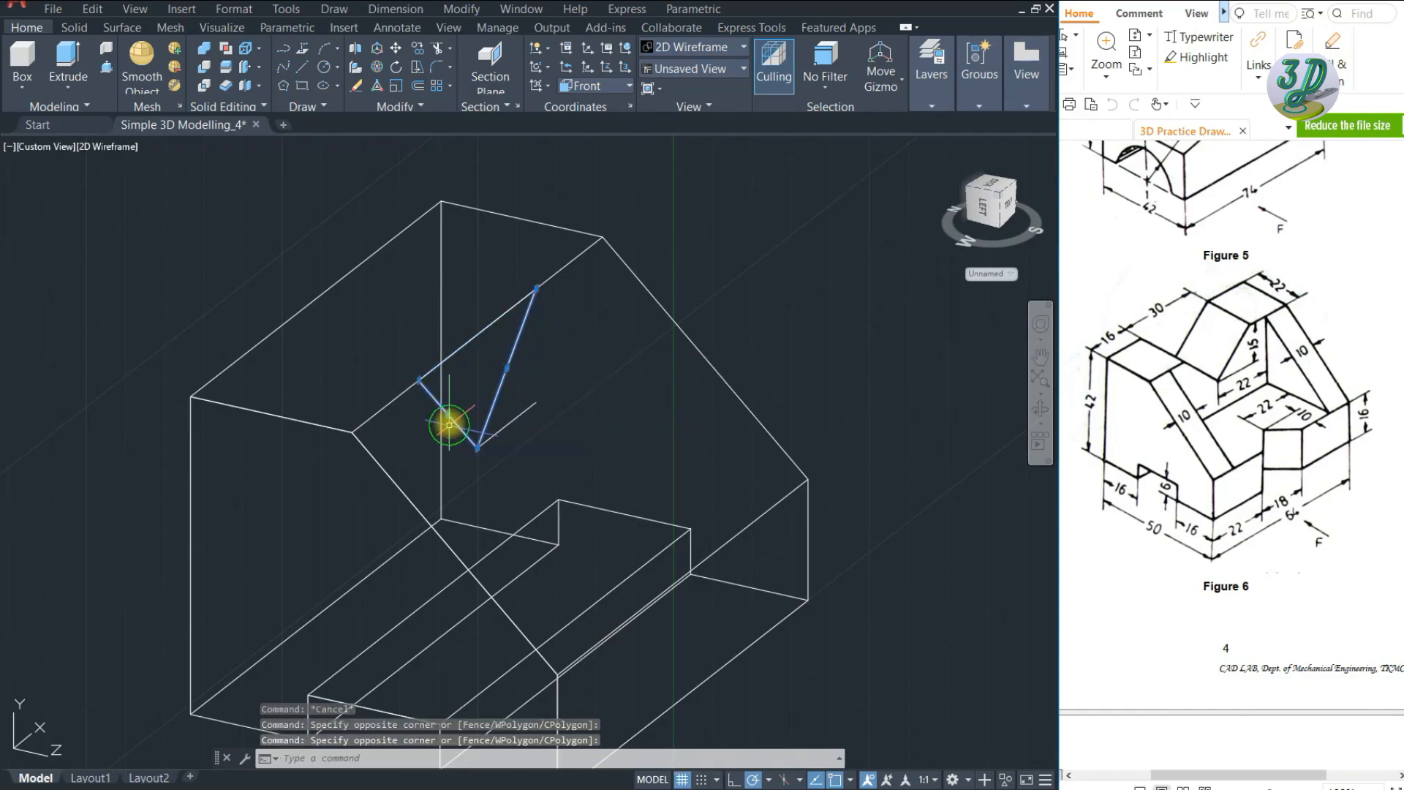
pyautogui.click(483, 331)
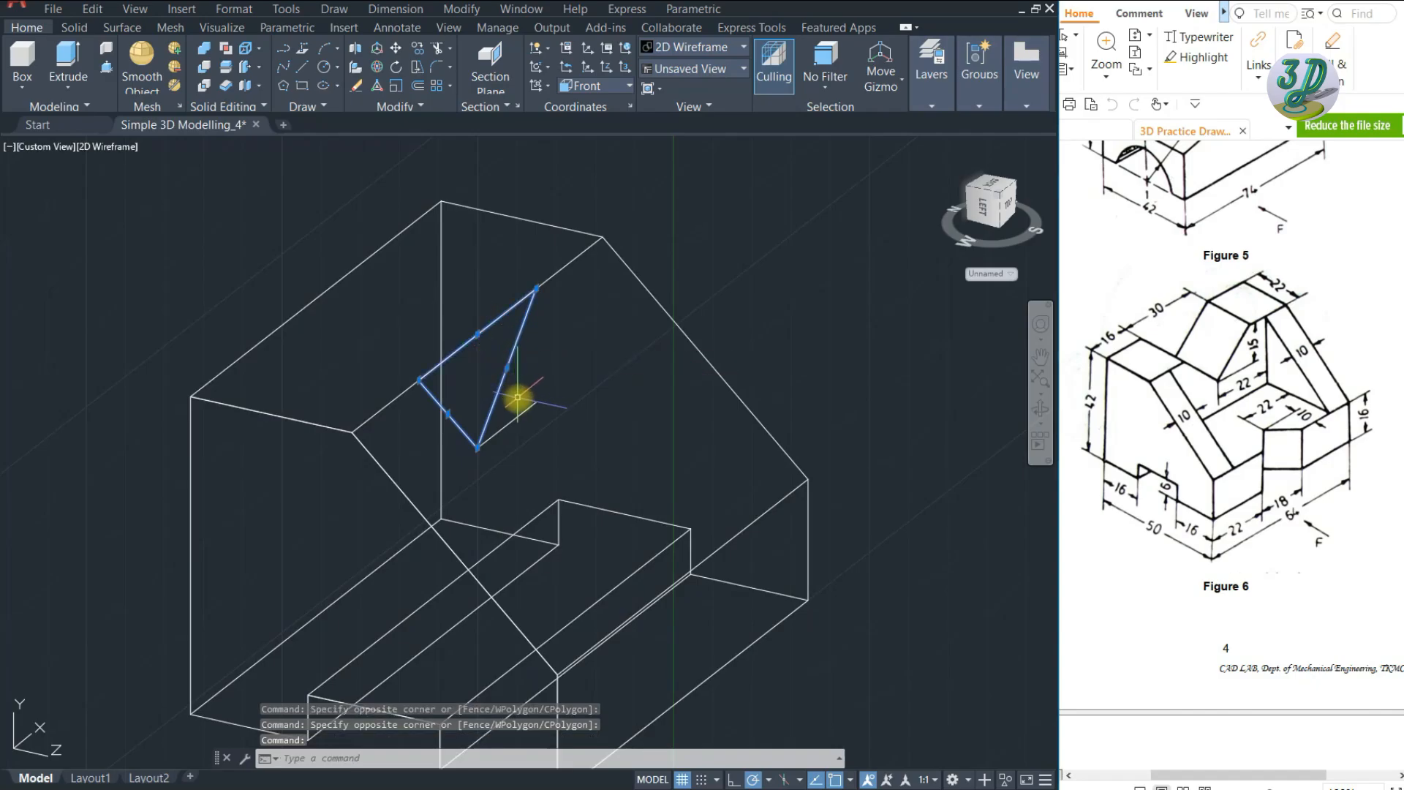
pyautogui.write('j')
pyautogui.press('space')
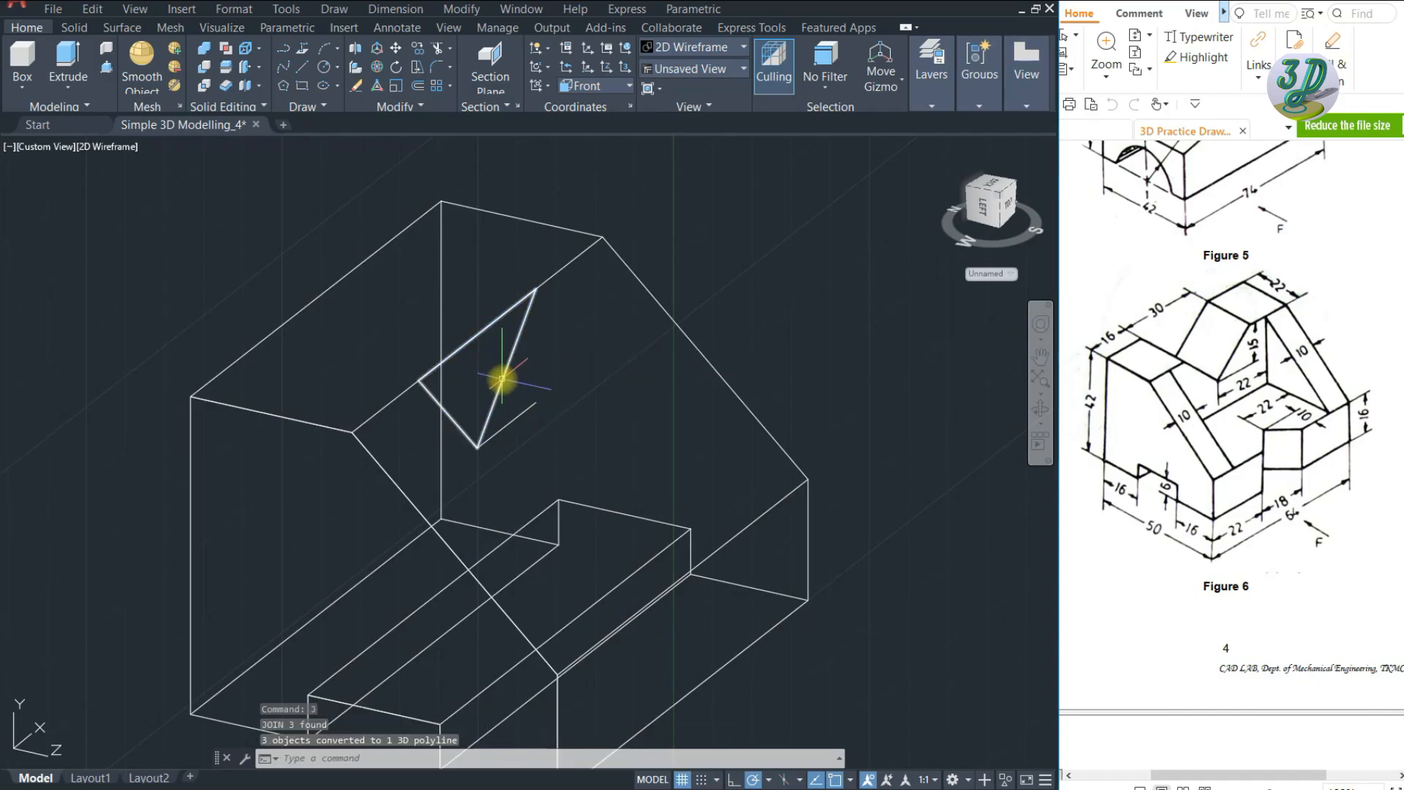
# - Presspull the triangle backward through the sloped body and well past its rear face
pyautogui.click(105, 67)
pyautogui.click(505, 321)
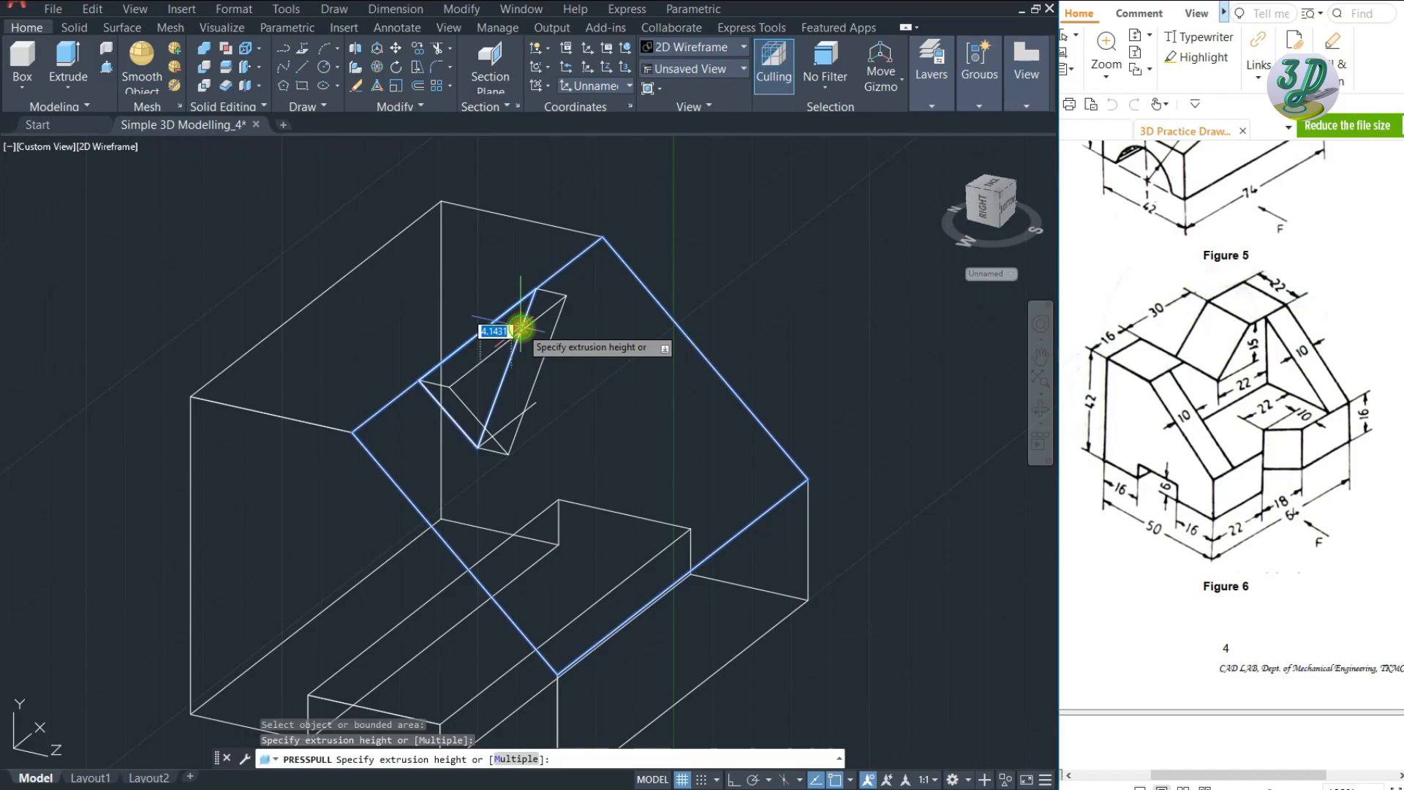
pyautogui.click(70, 252)
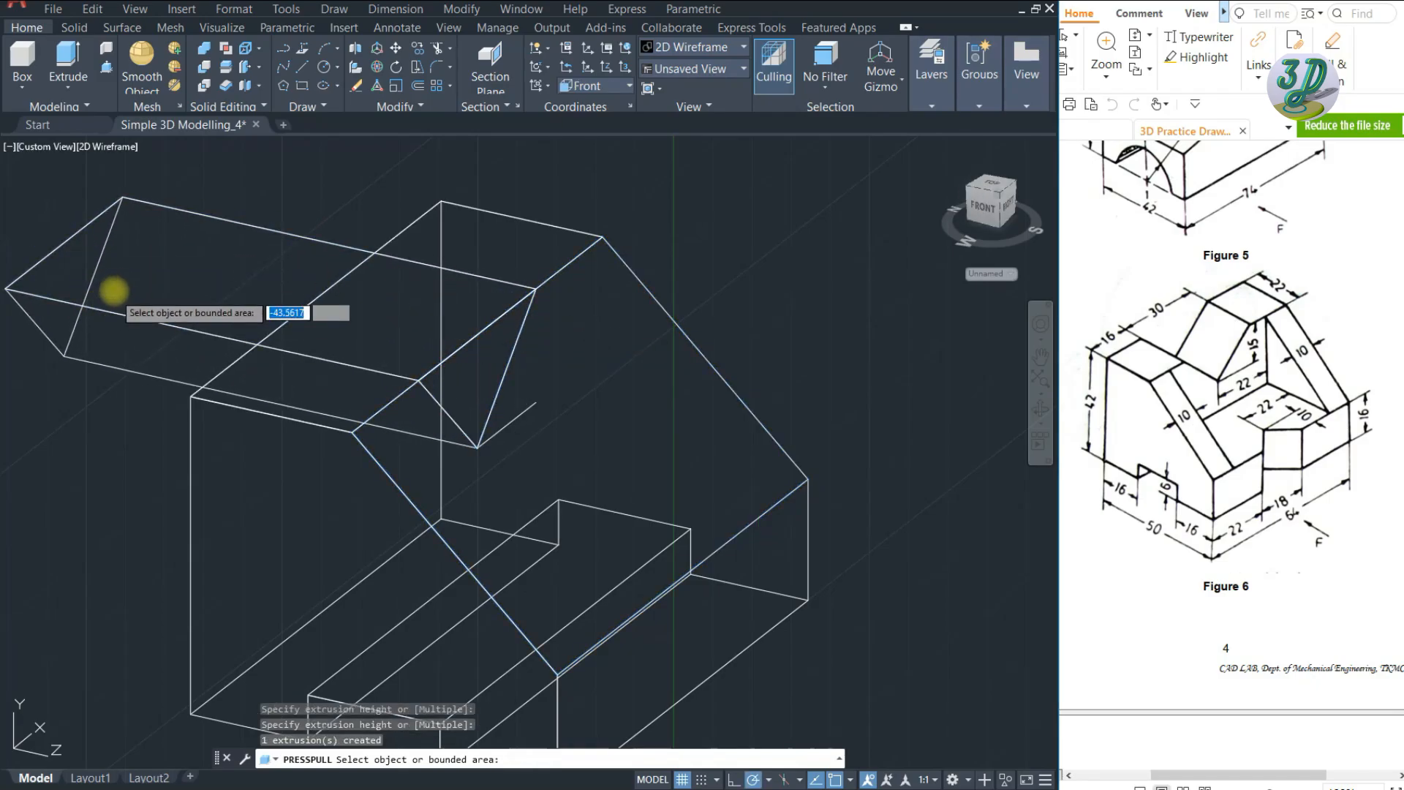
pyautogui.press('Escape')
# - Show the model in Realistic style and move the triangular prism forward along its axis until it projects beyond both the sloped and rear faces
pyautogui.click(104, 251)
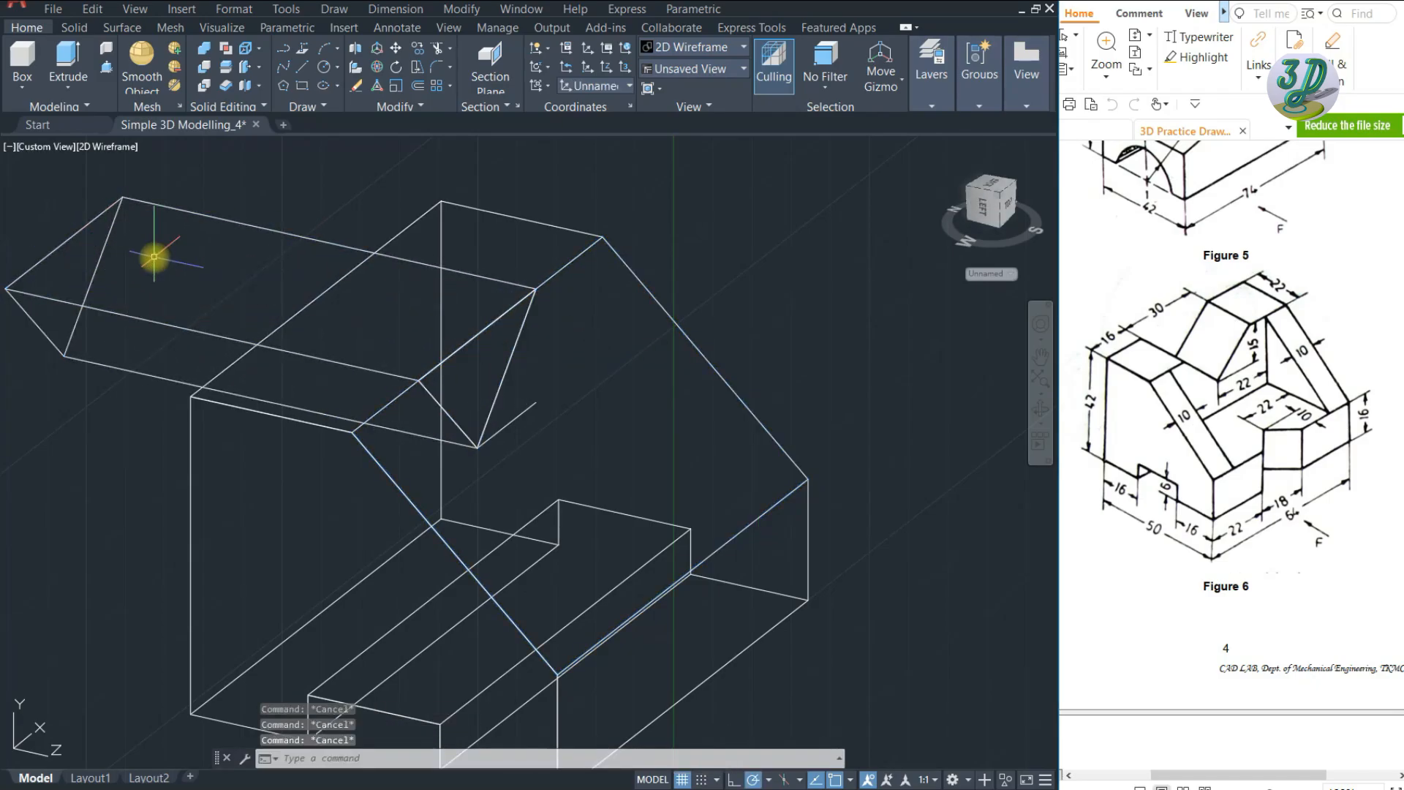
pyautogui.click(112, 149)
pyautogui.click(177, 240)
pyautogui.press('Escape')
pyautogui.click(130, 232)
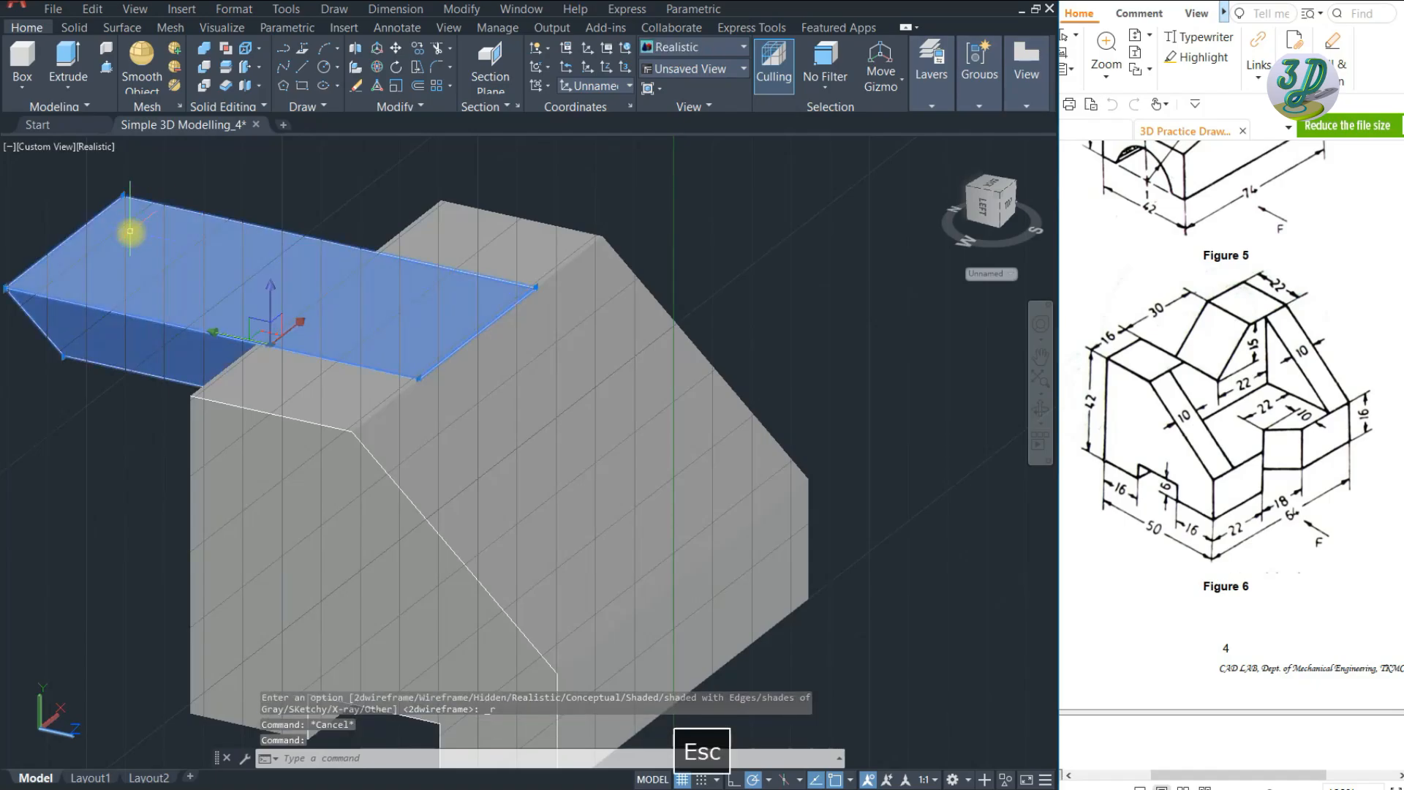
pyautogui.click(215, 344)
pyautogui.click(466, 401)
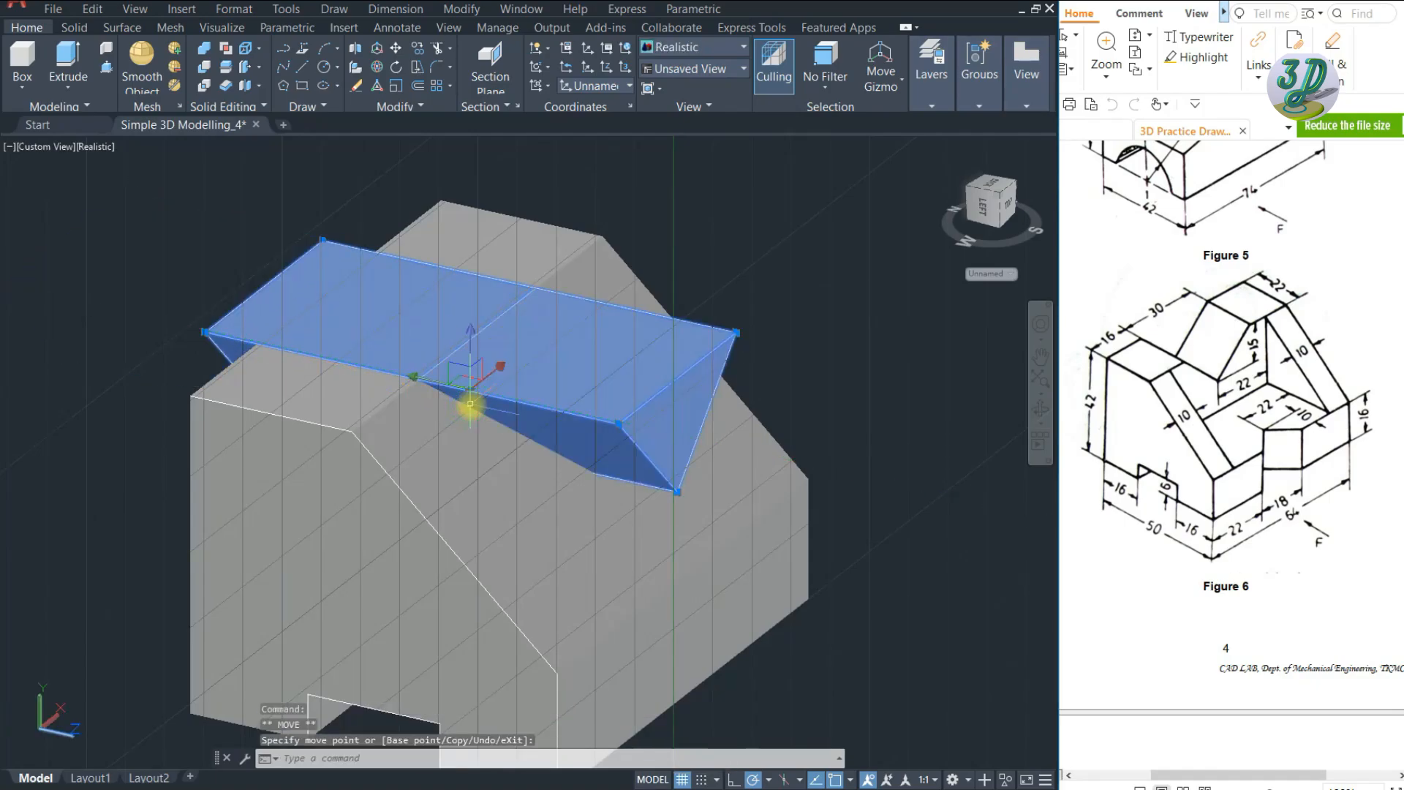
pyautogui.press('Escape')
pyautogui.press('Escape')
# - Subtract the triangular prism from the sloped body to cut the V-shaped notch
pyautogui.click(204, 69)
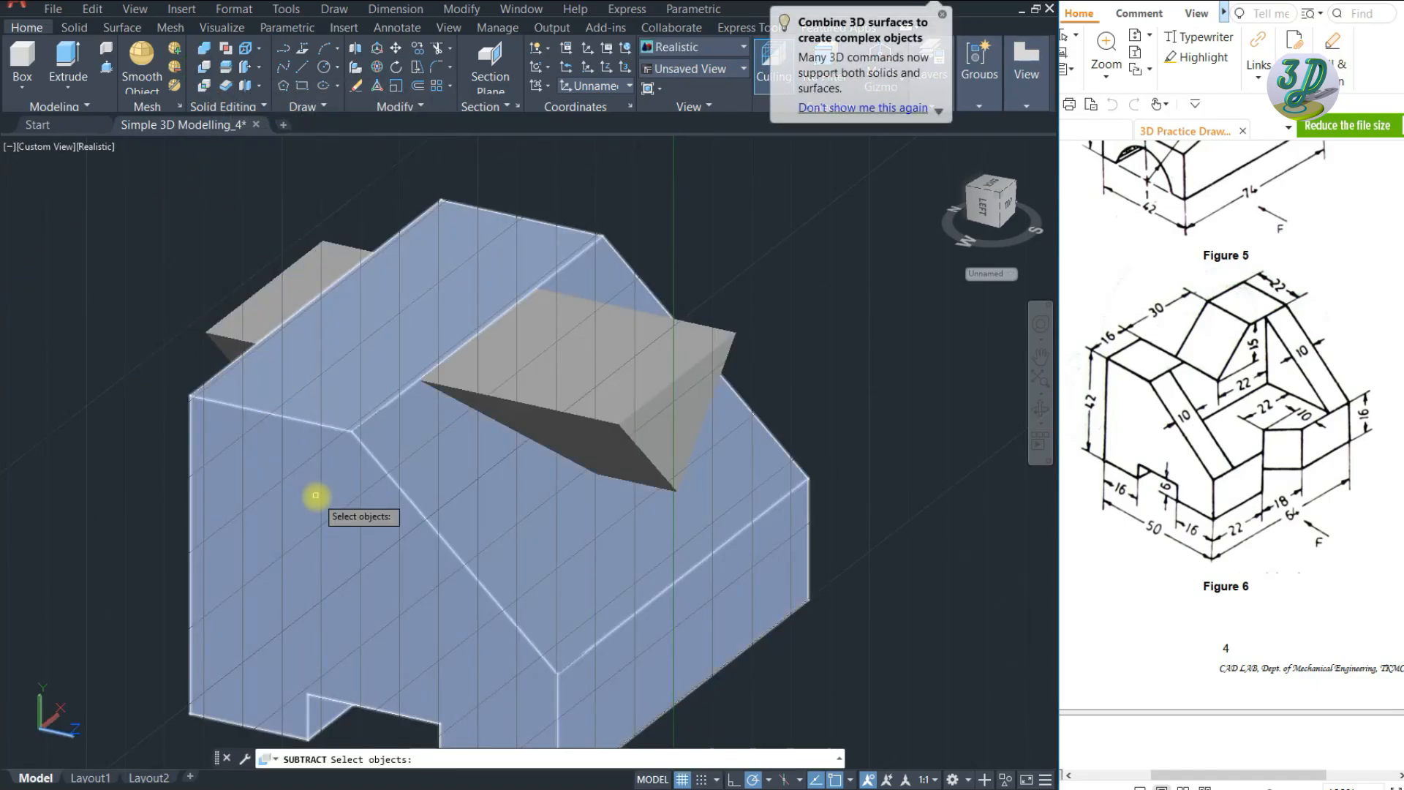
pyautogui.click(315, 495)
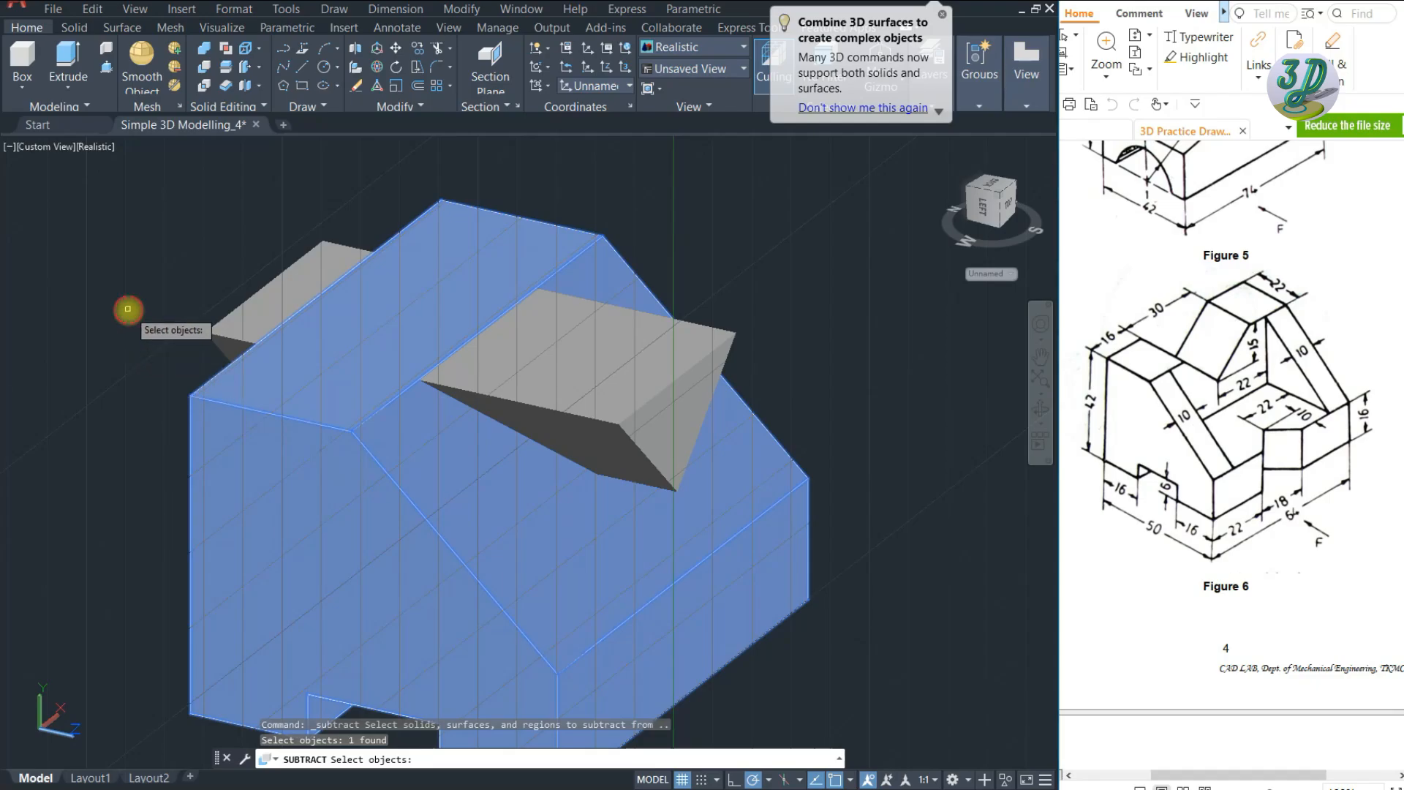
pyautogui.press('Return')
pyautogui.click(604, 379)
pyautogui.press('Return')
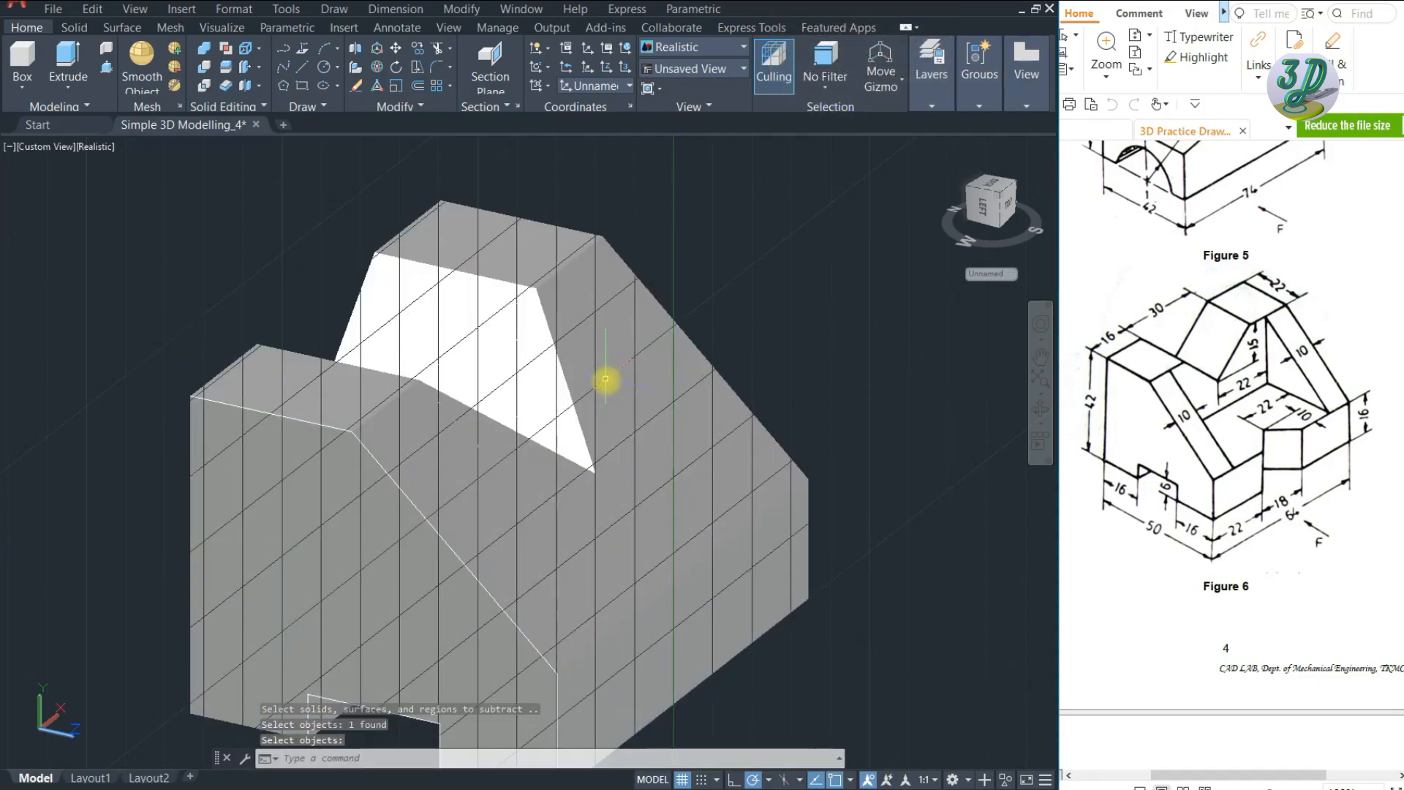
# - Hide the grid and draw a line from the far corner of the slope's lower edge, 10 mm along the edge and 26 mm up
pyautogui.click(682, 780)
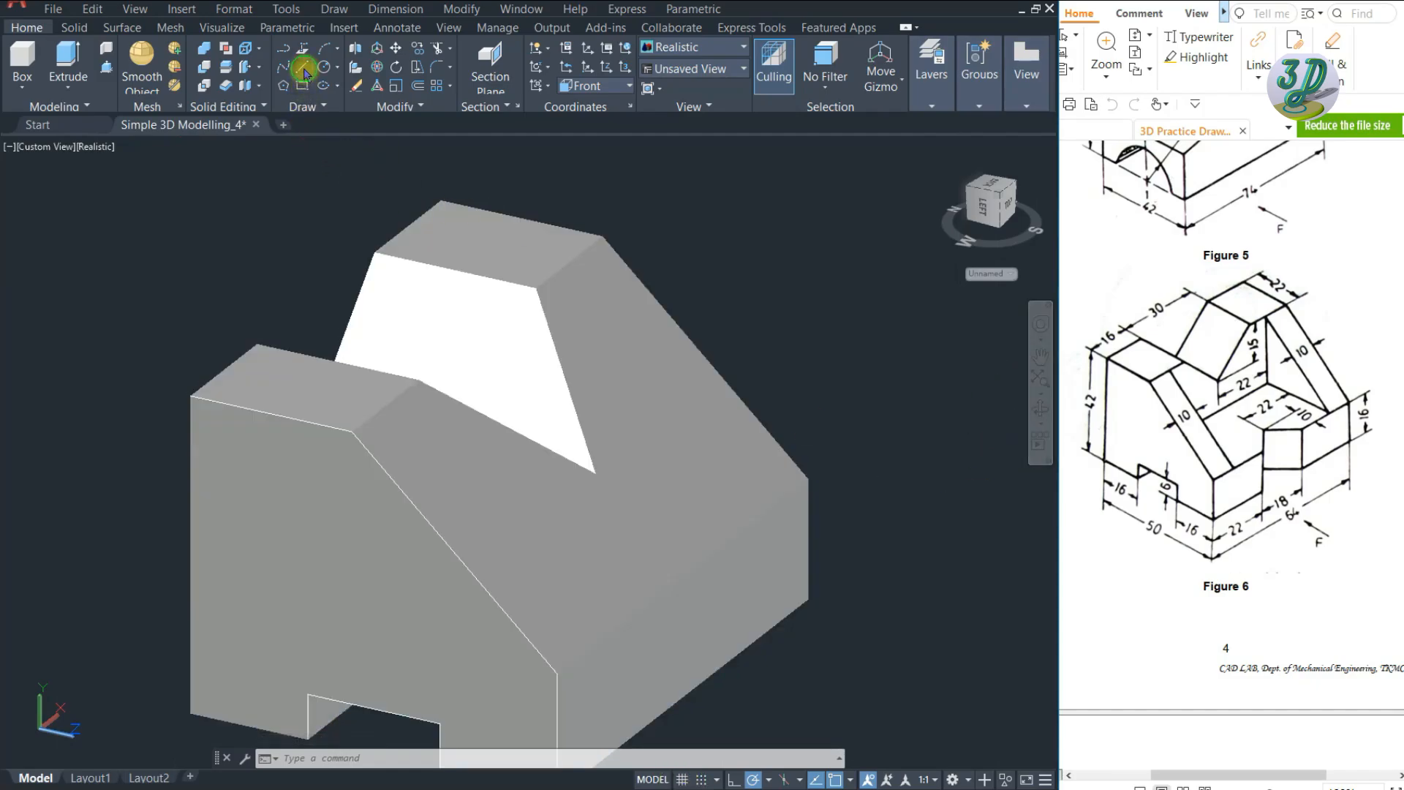
pyautogui.click(303, 68)
pyautogui.scroll(-3, 662, 549)
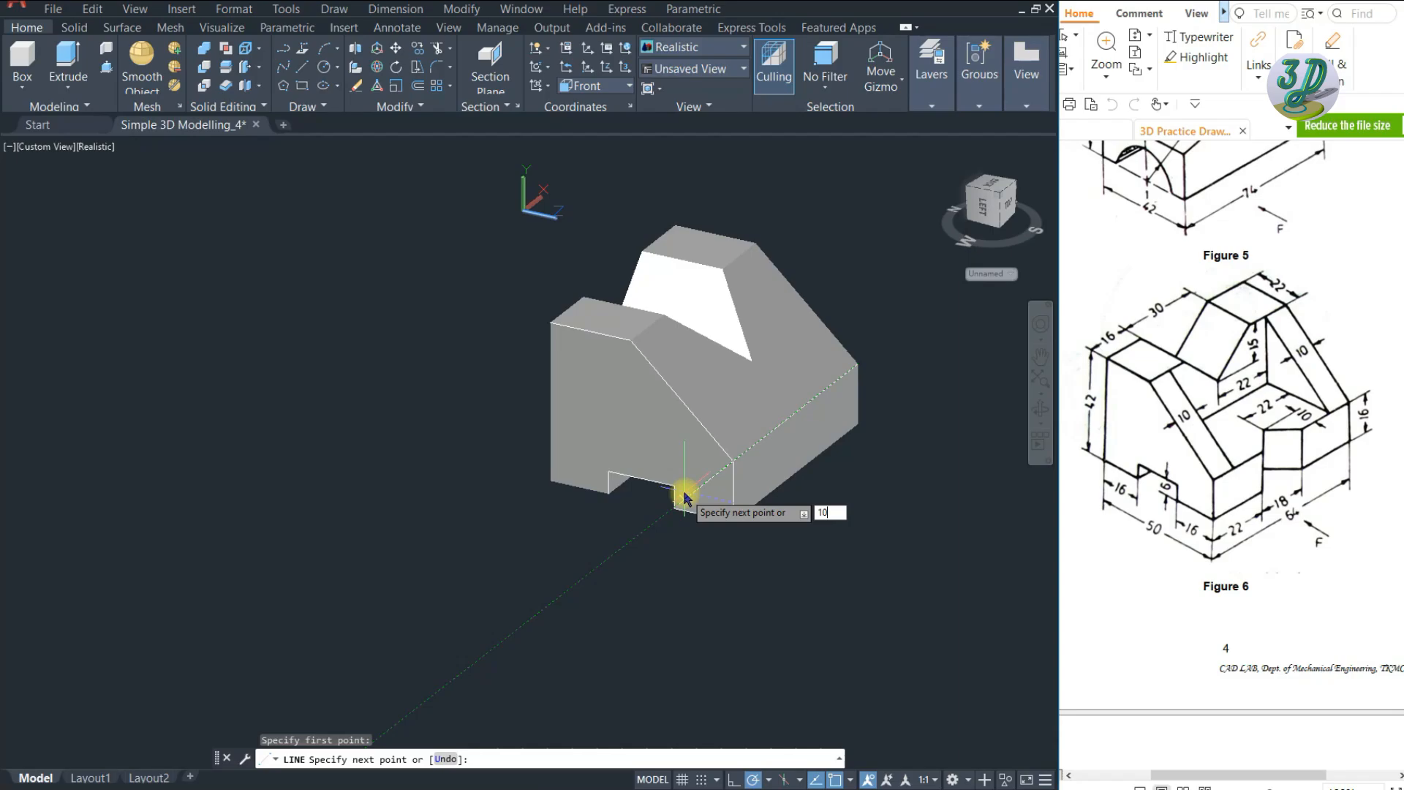
pyautogui.press('Return')
pyautogui.scroll(-1, 934, 613)
pyautogui.moveTo(857, 296); pyautogui.dragTo(792, 462, button='middle')
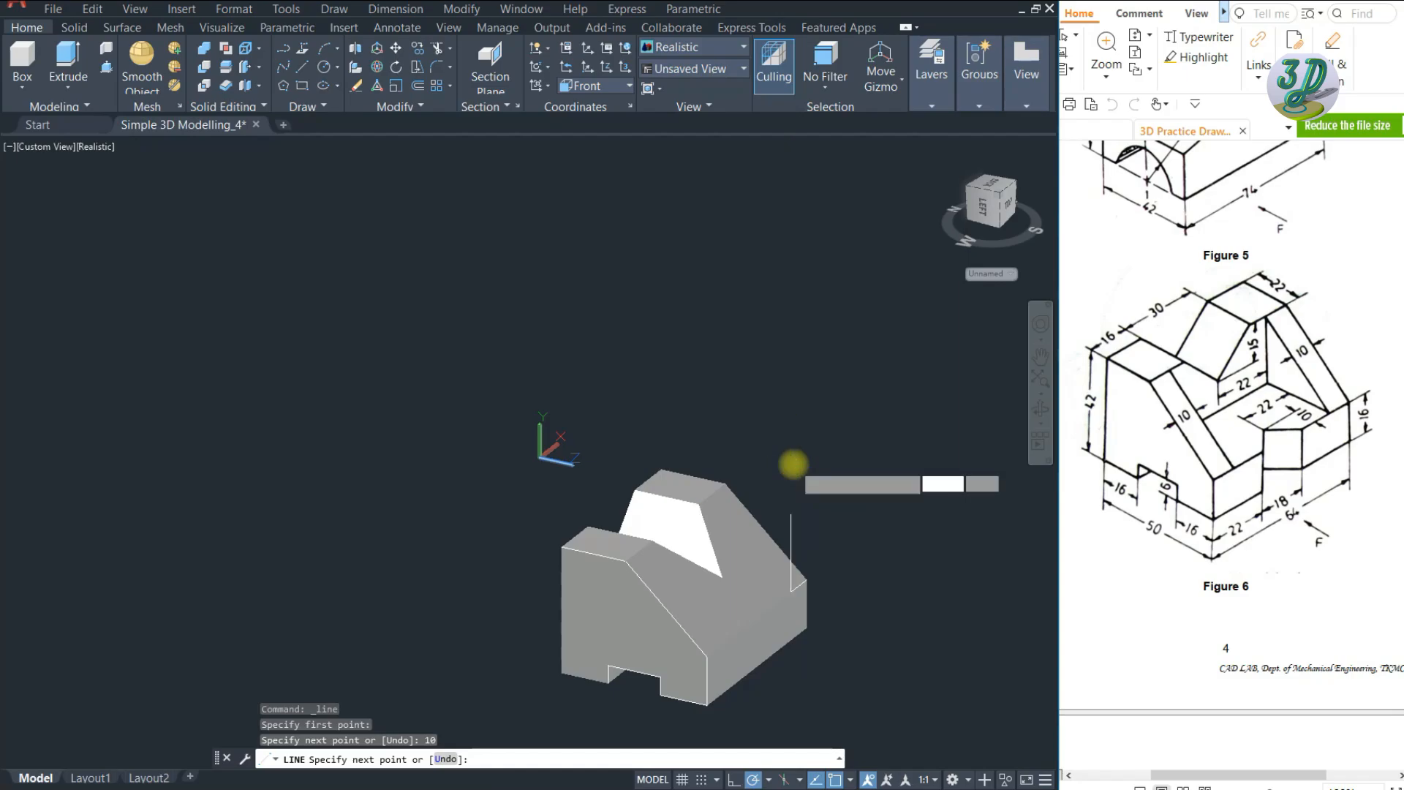
pyautogui.write('26')
pyautogui.press('Return')
# - Continue the line 44 mm parallel to the slope's lower edge and straight down to that edge
pyautogui.keyDown('shift'); pyautogui.moveTo(752, 580); pyautogui.dragTo(511, 621, button='middle'); pyautogui.keyUp('shift')
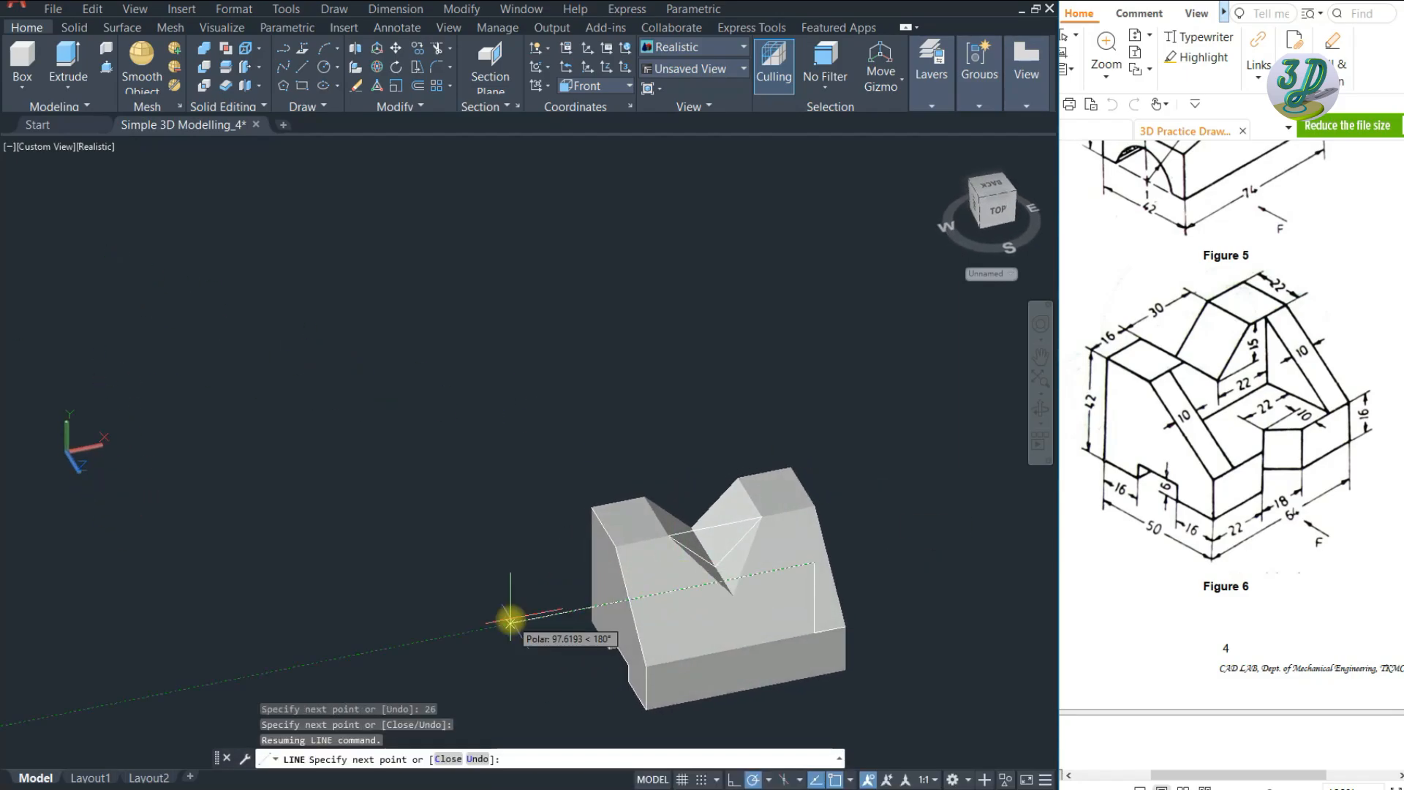
pyautogui.write('44')
pyautogui.press('Return')
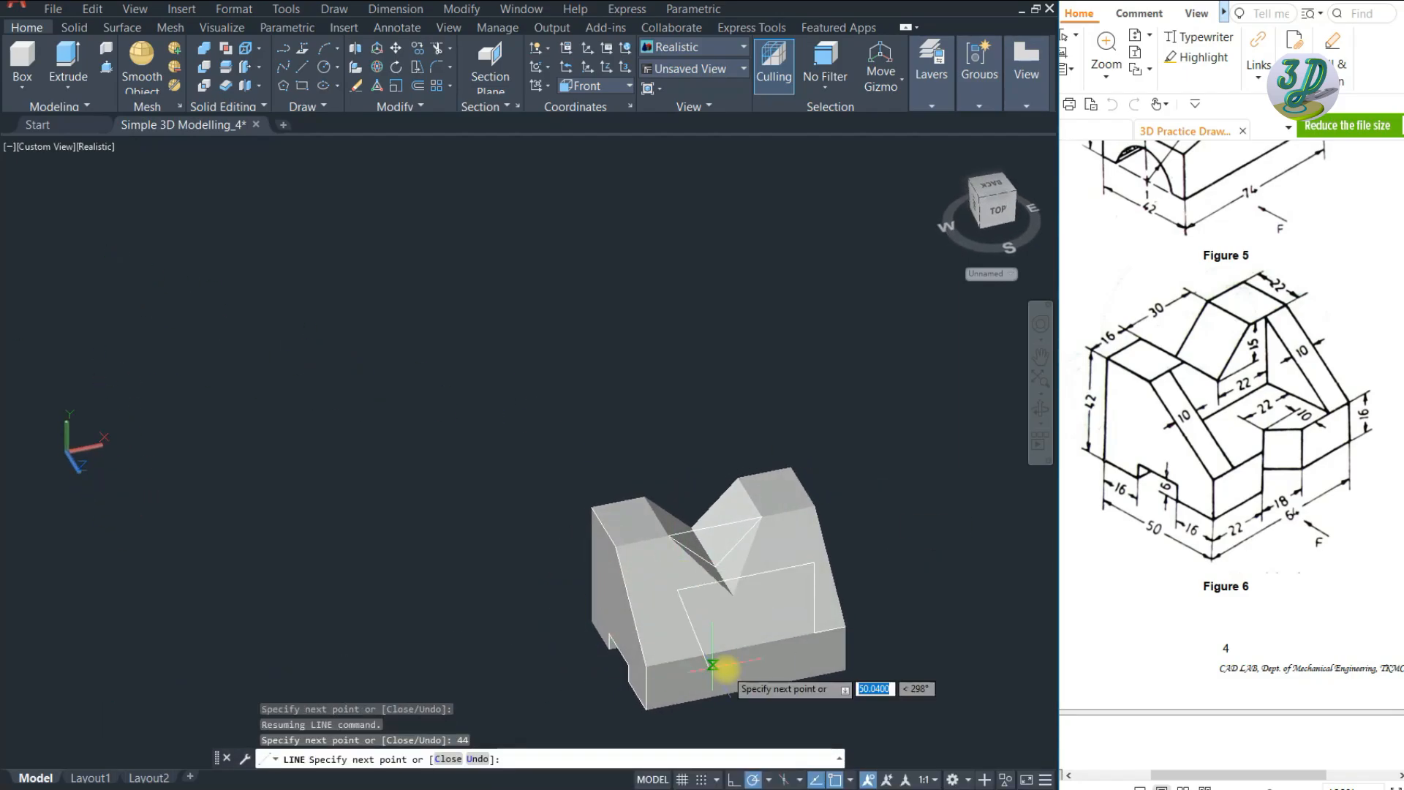
pyautogui.scroll(4, 677, 655)
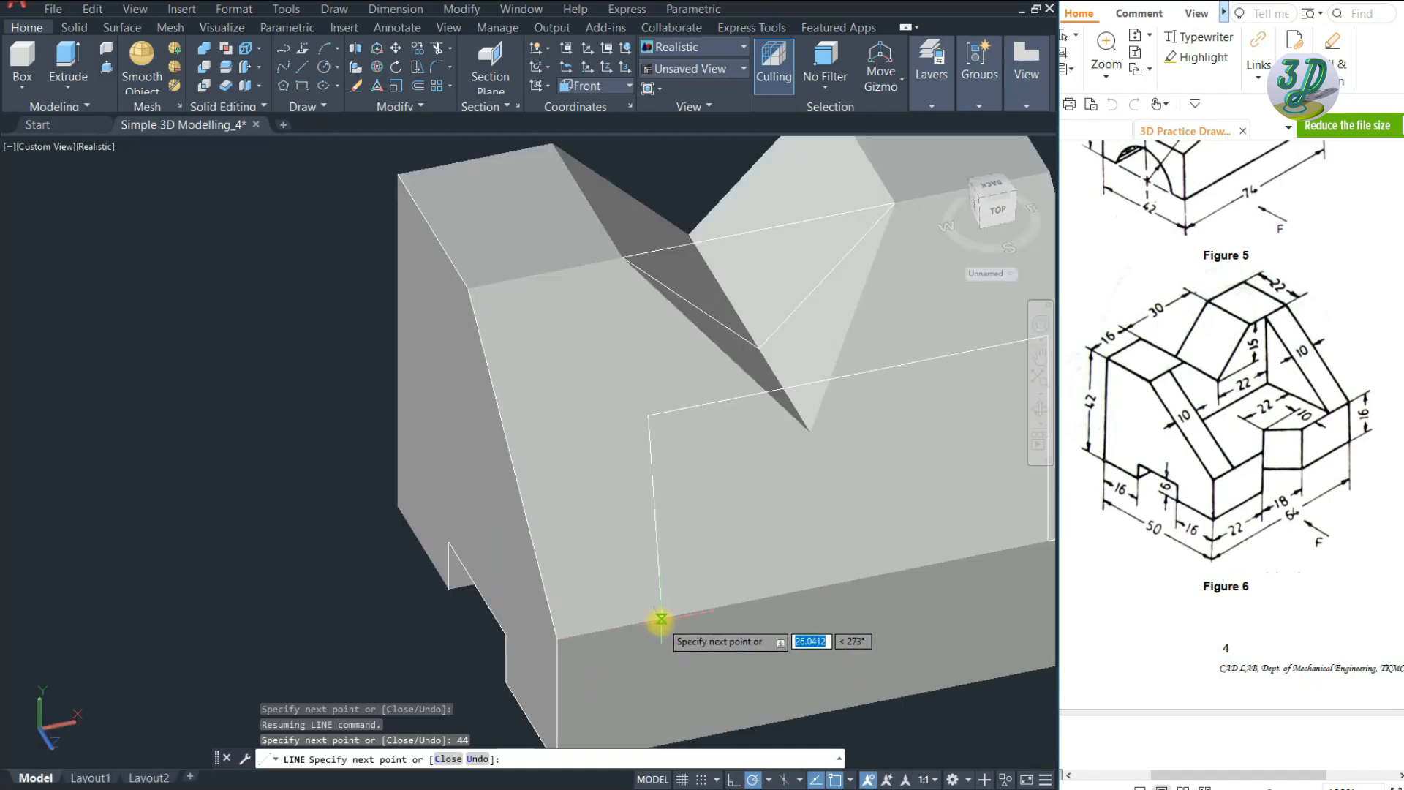
pyautogui.scroll(-5, 517, 454)
pyautogui.keyDown('shift'); pyautogui.moveTo(521, 451); pyautogui.dragTo(849, 426, button='middle'); pyautogui.keyUp('shift')
pyautogui.press('Escape')
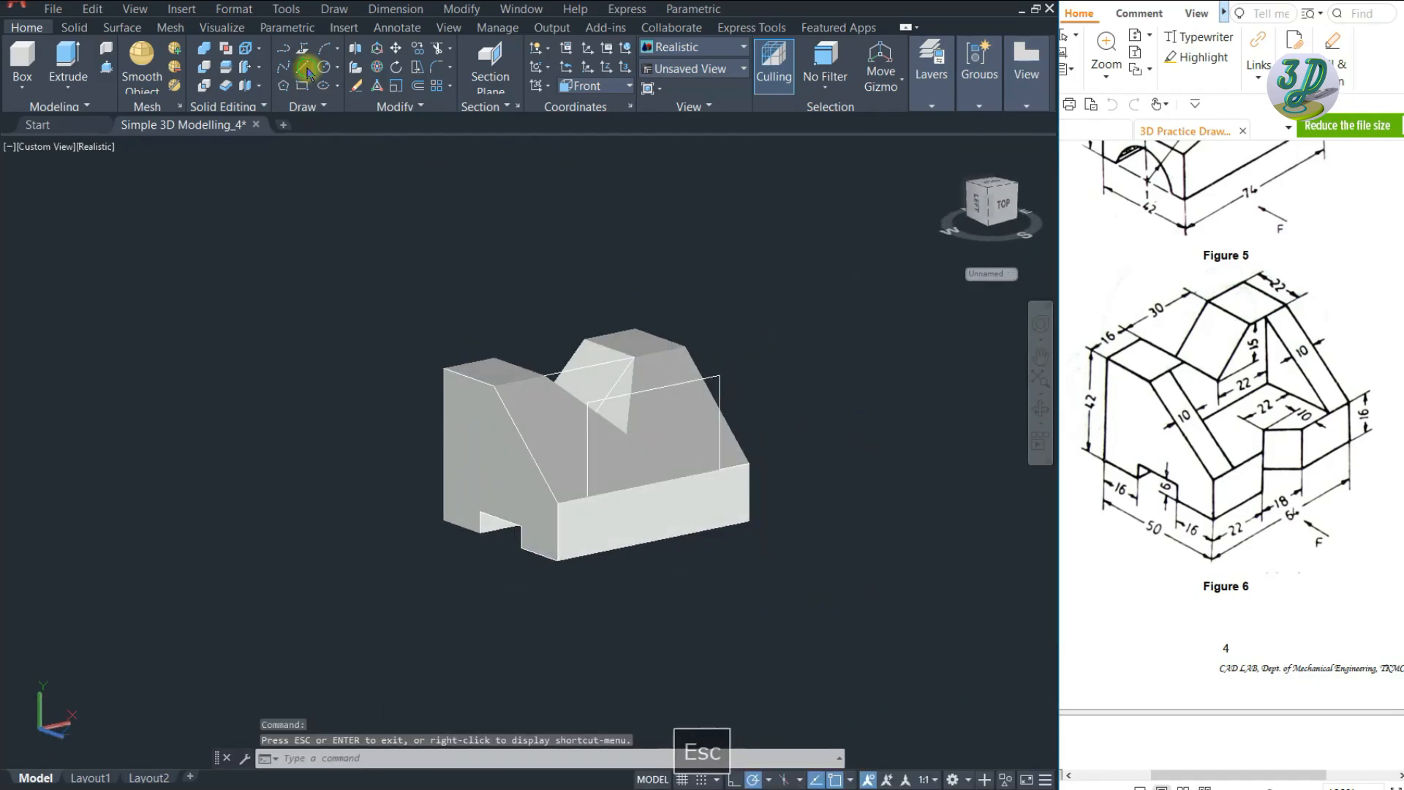
# - Draw a 44 mm line along the slope's lower edge between the two vertical lines, closing the rectangle
pyautogui.click(302, 67)
pyautogui.click(588, 497)
pyautogui.scroll(5, 680, 481)
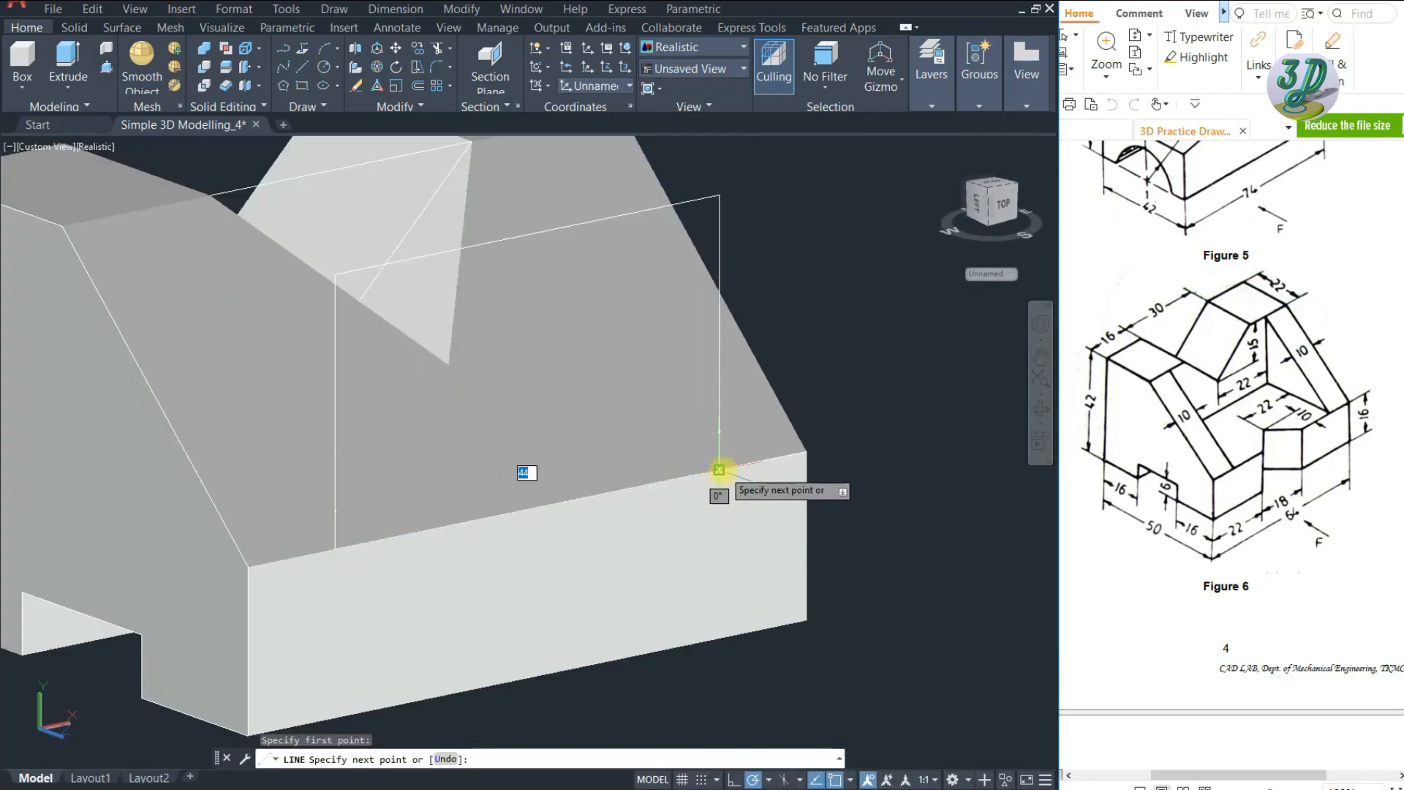
pyautogui.press('Escape')
pyautogui.press('Escape')
# - Show the model in 2D Wireframe and join the rectangle's four lines into a single polyline
pyautogui.click(93, 146)
pyautogui.click(144, 185)
pyautogui.click(649, 502)
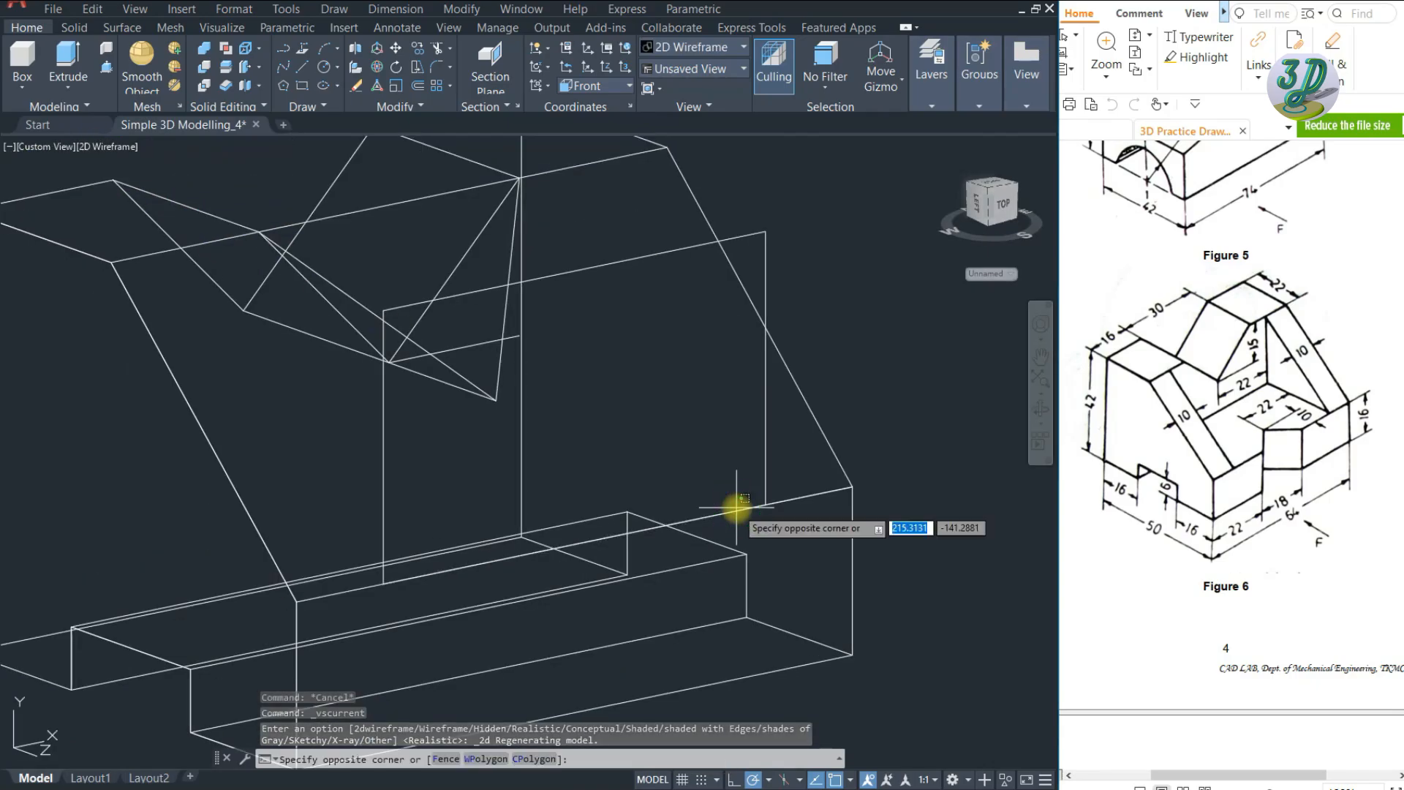
pyautogui.click(738, 510)
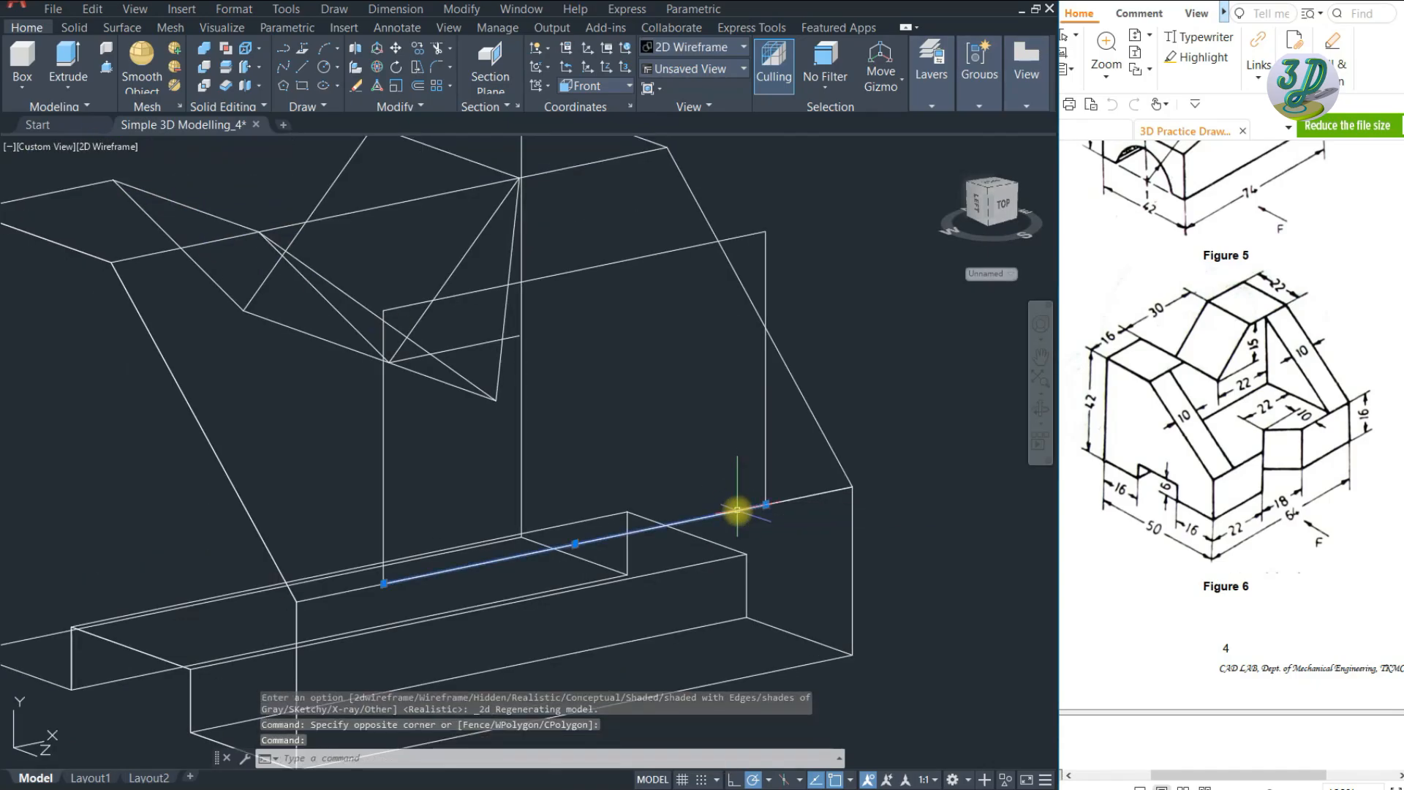
pyautogui.click(765, 439)
pyautogui.click(615, 269)
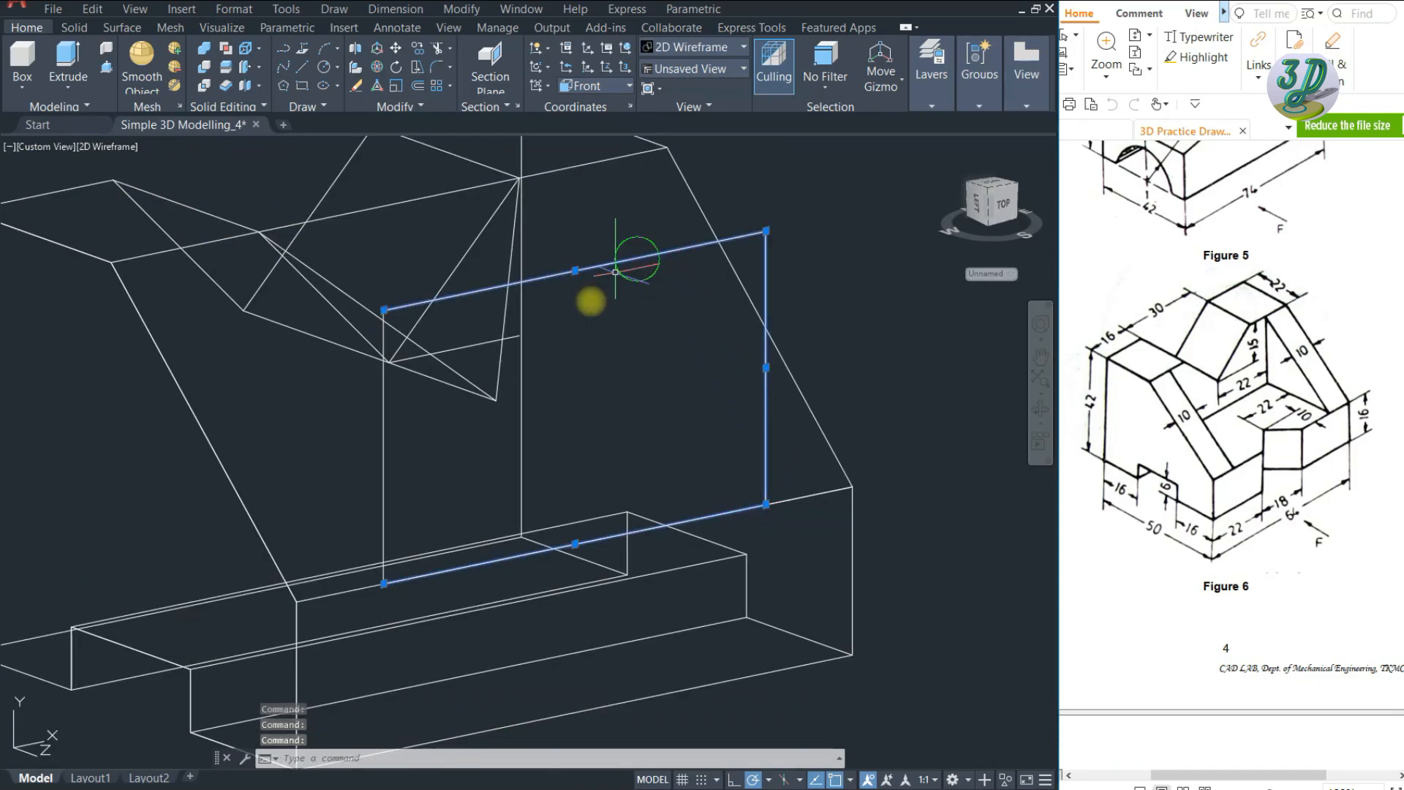
pyautogui.click(397, 468)
pyautogui.click(353, 450)
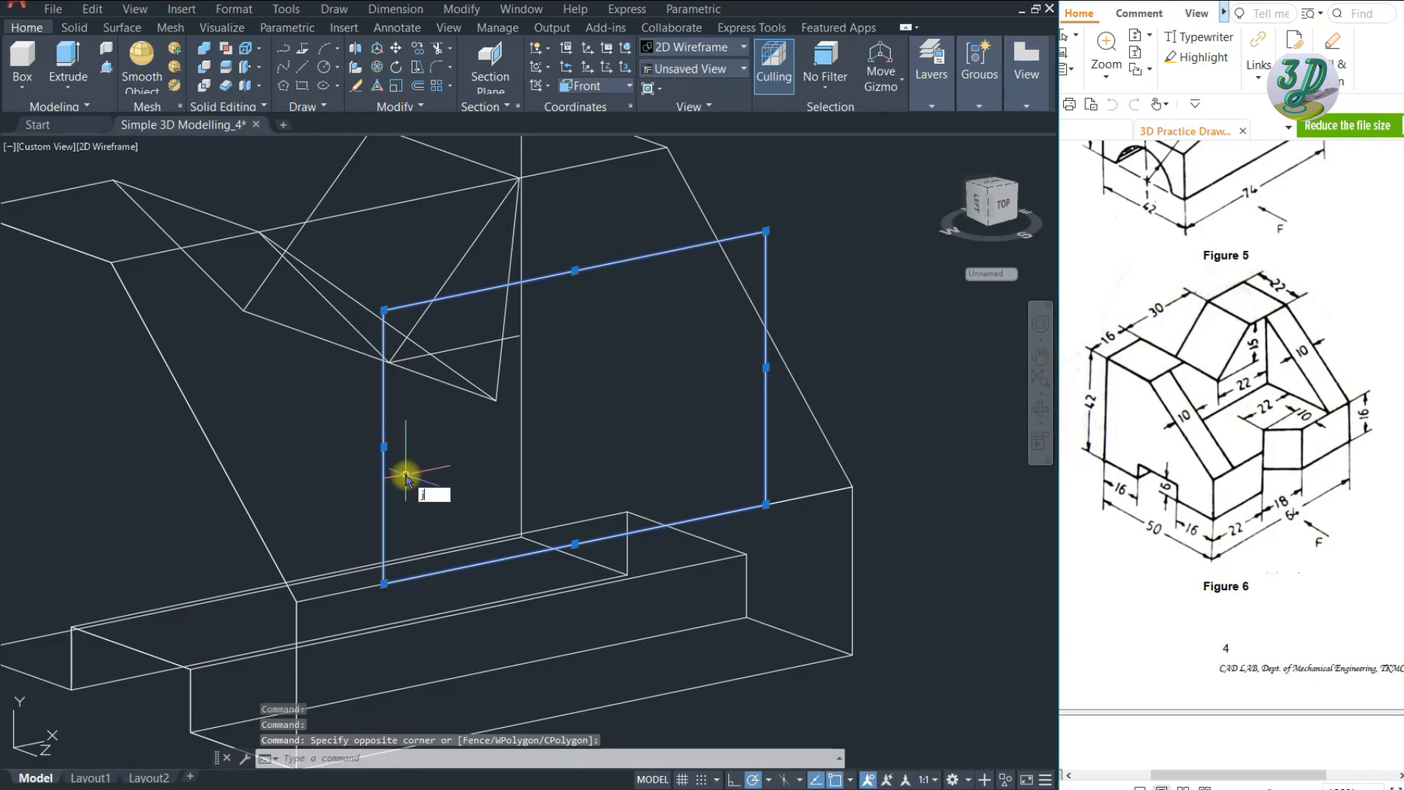
pyautogui.press('space')
pyautogui.scroll(-2, 702, 461)
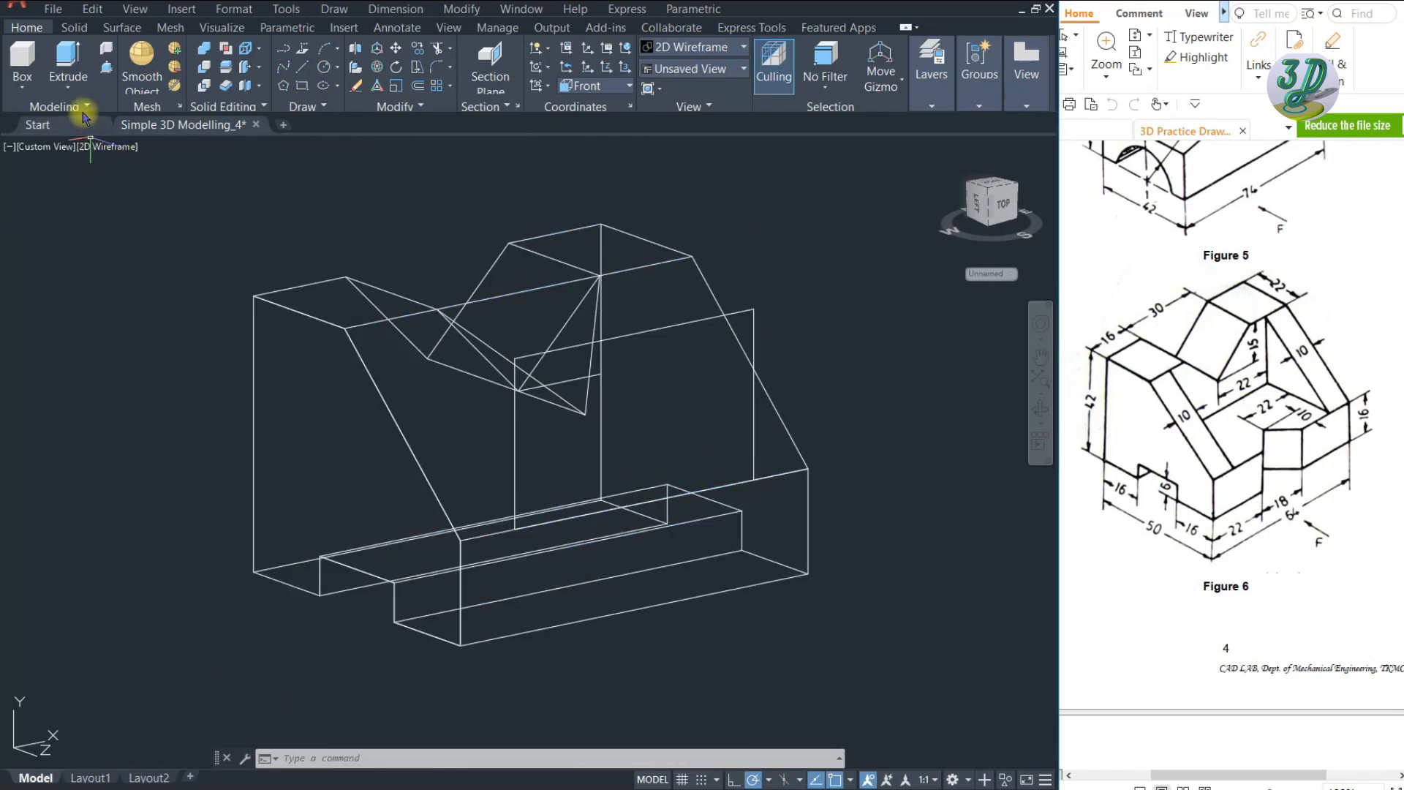
# - Presspull the rectangle back to the upper edge of the slope, and show the model in Realistic style
pyautogui.click(104, 67)
pyautogui.click(643, 358)
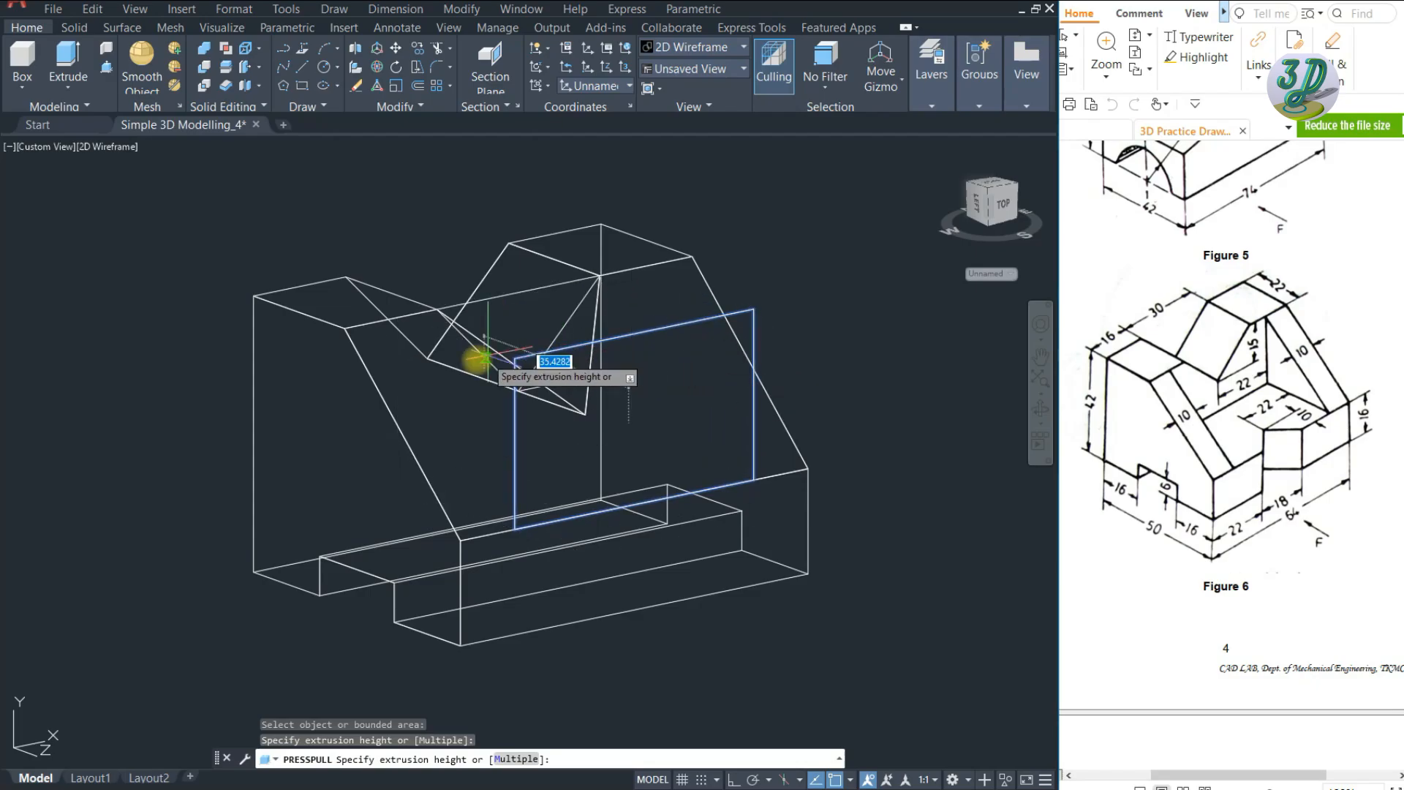
pyautogui.click(344, 331)
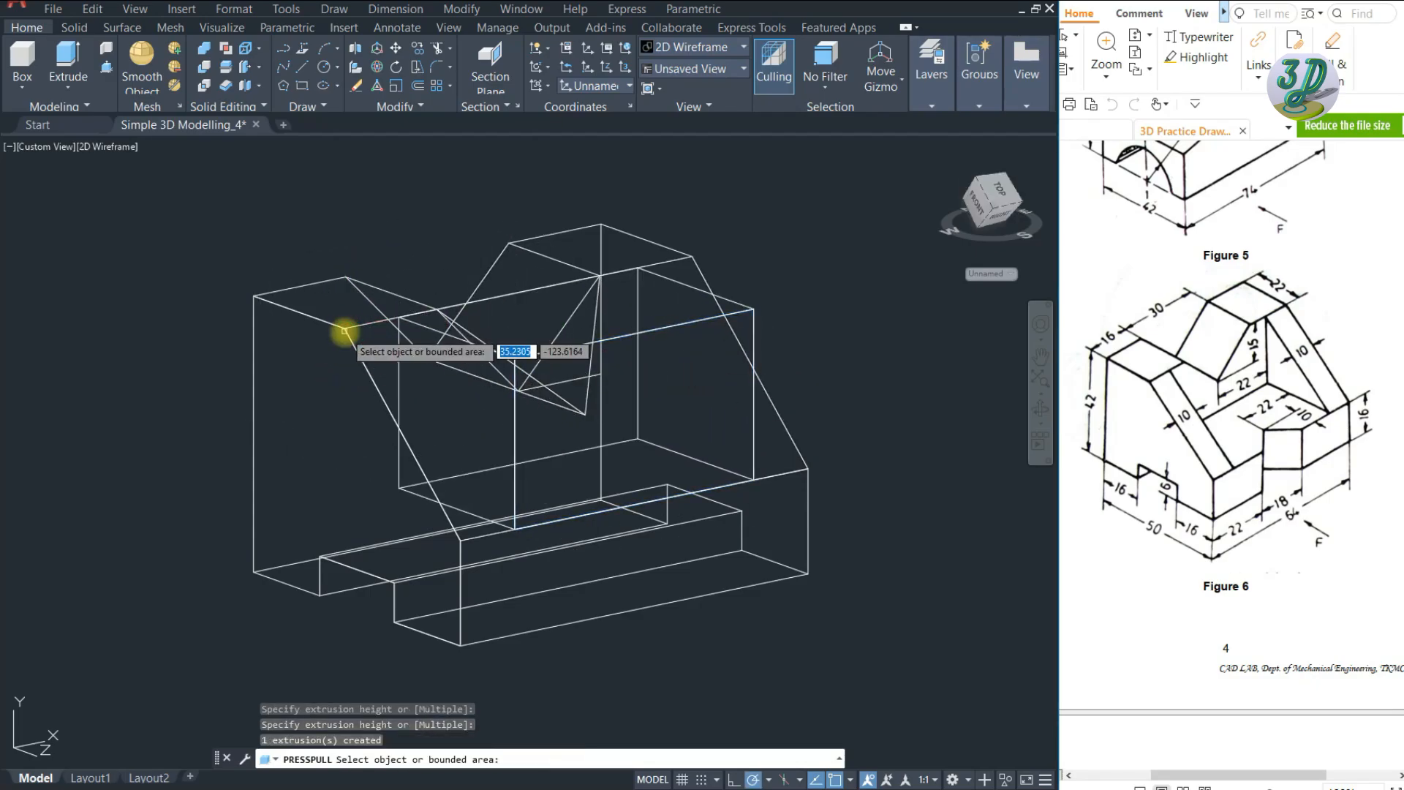
pyautogui.press('Escape')
pyautogui.click(103, 146)
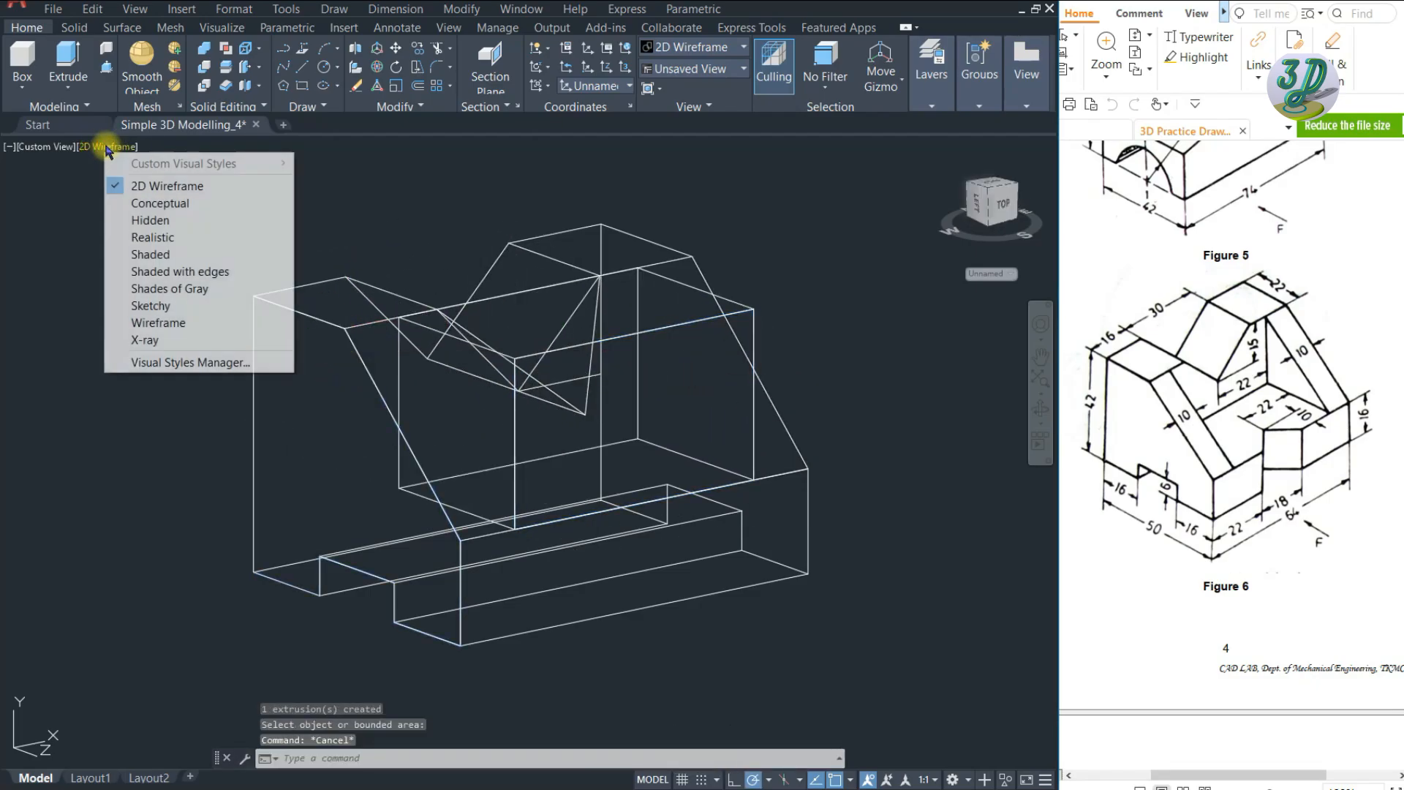
pyautogui.click(155, 237)
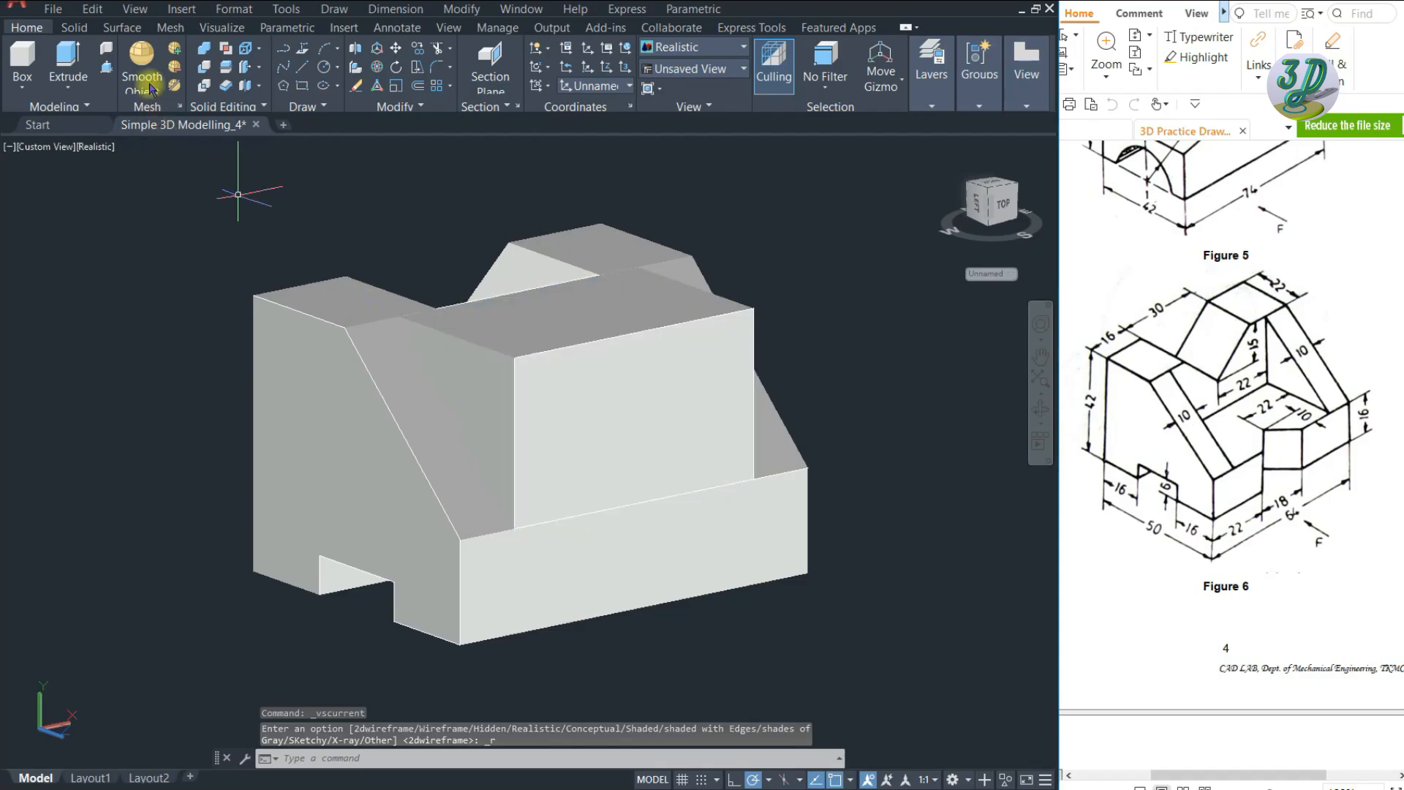
# - Subtract the rectangular block from the sloped body to cut the pocket between its two 10 mm side walls
pyautogui.click(204, 67)
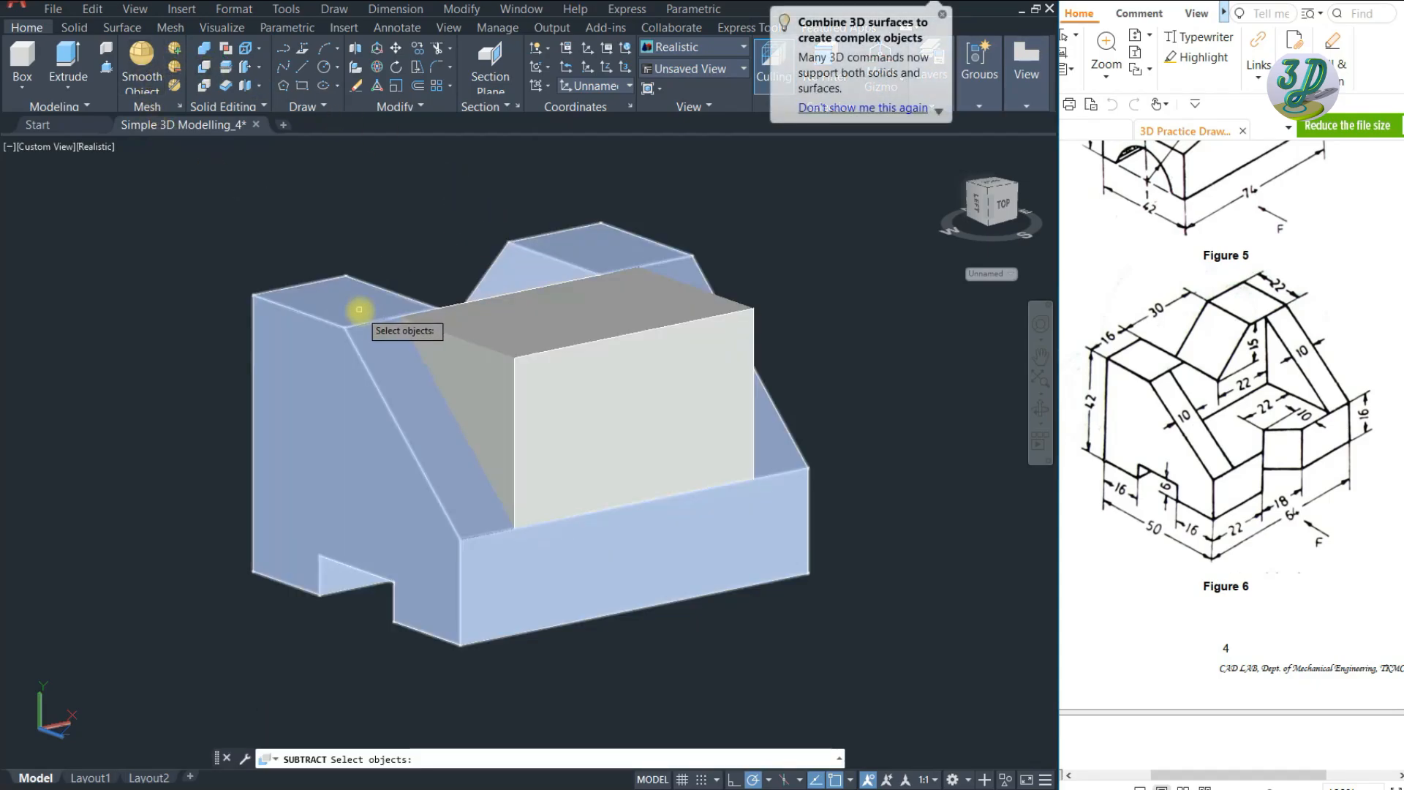
pyautogui.click(359, 310)
pyautogui.press('Return')
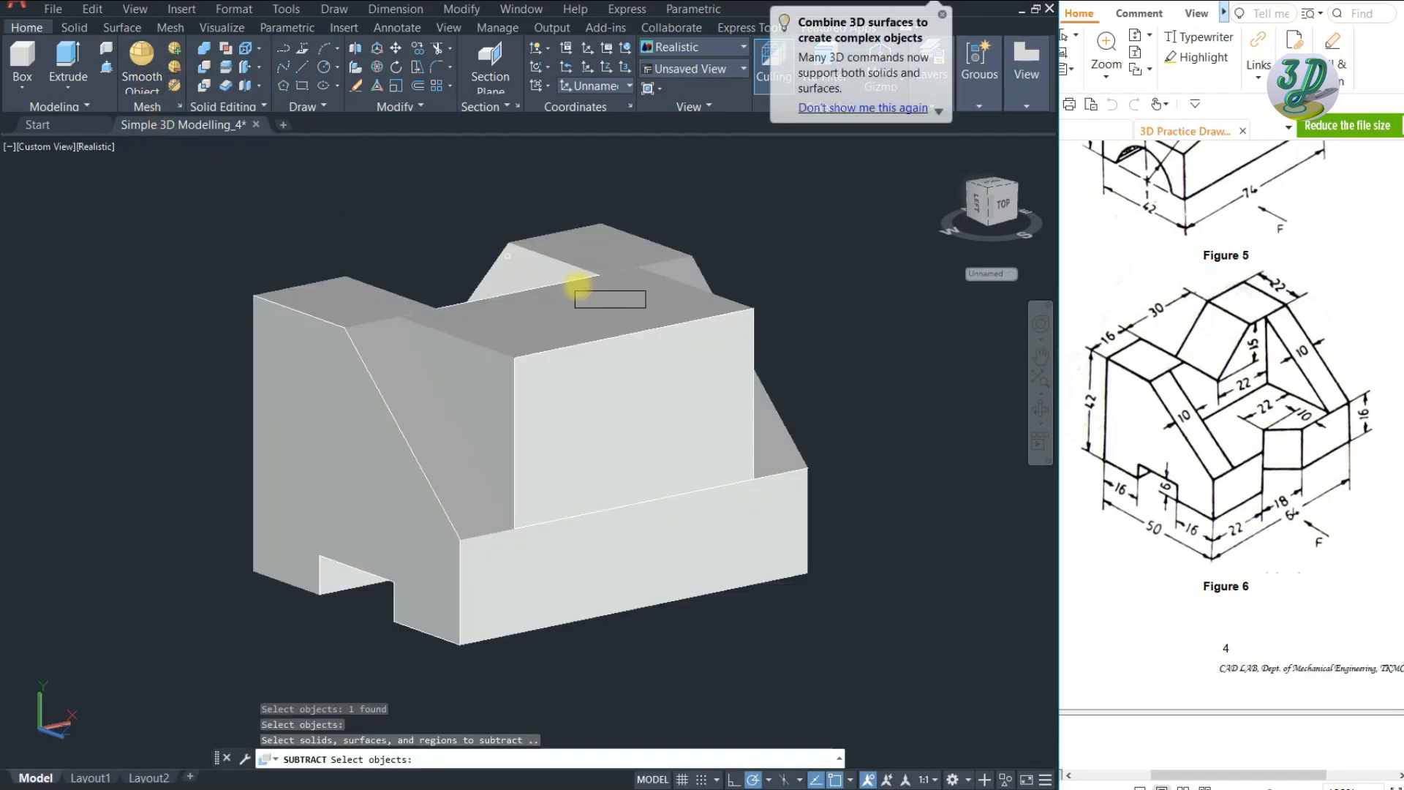
pyautogui.click(616, 309)
pyautogui.press('Return')
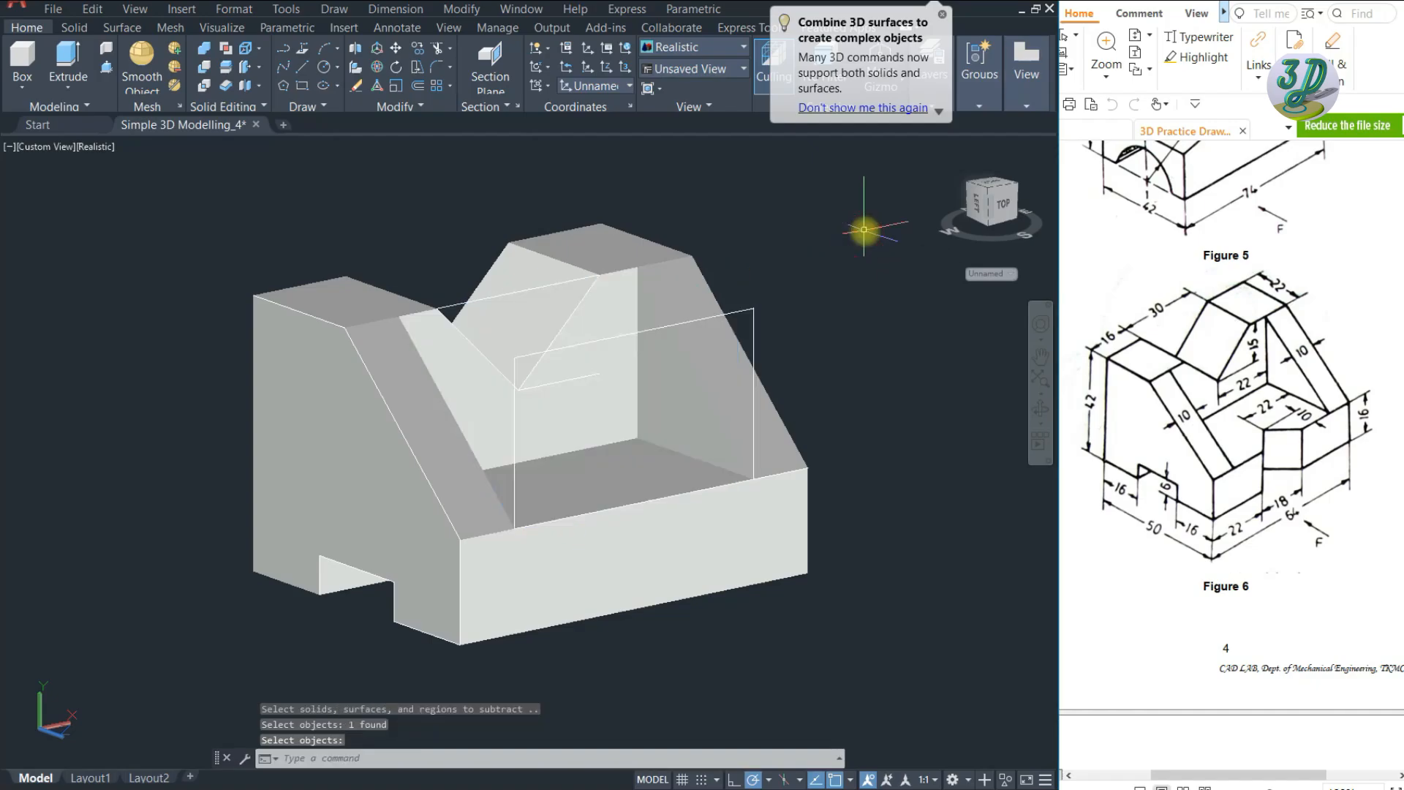
pyautogui.press('Escape')
# - Orbit the model to examine the finished pocket and the slotted underside of the body
pyautogui.click(1042, 410)
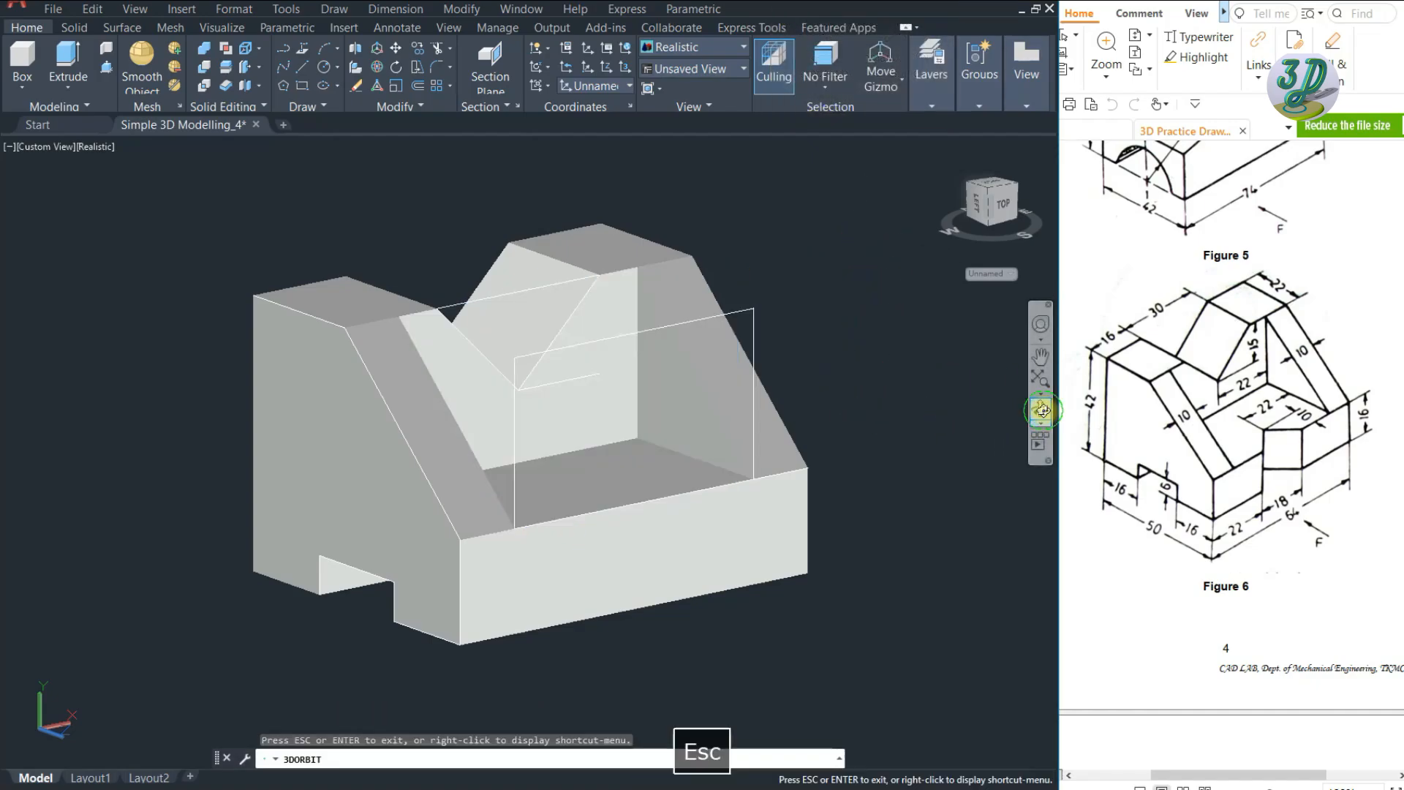
pyautogui.moveTo(881, 438); pyautogui.dragTo(800, 533)
pyautogui.press('Escape')
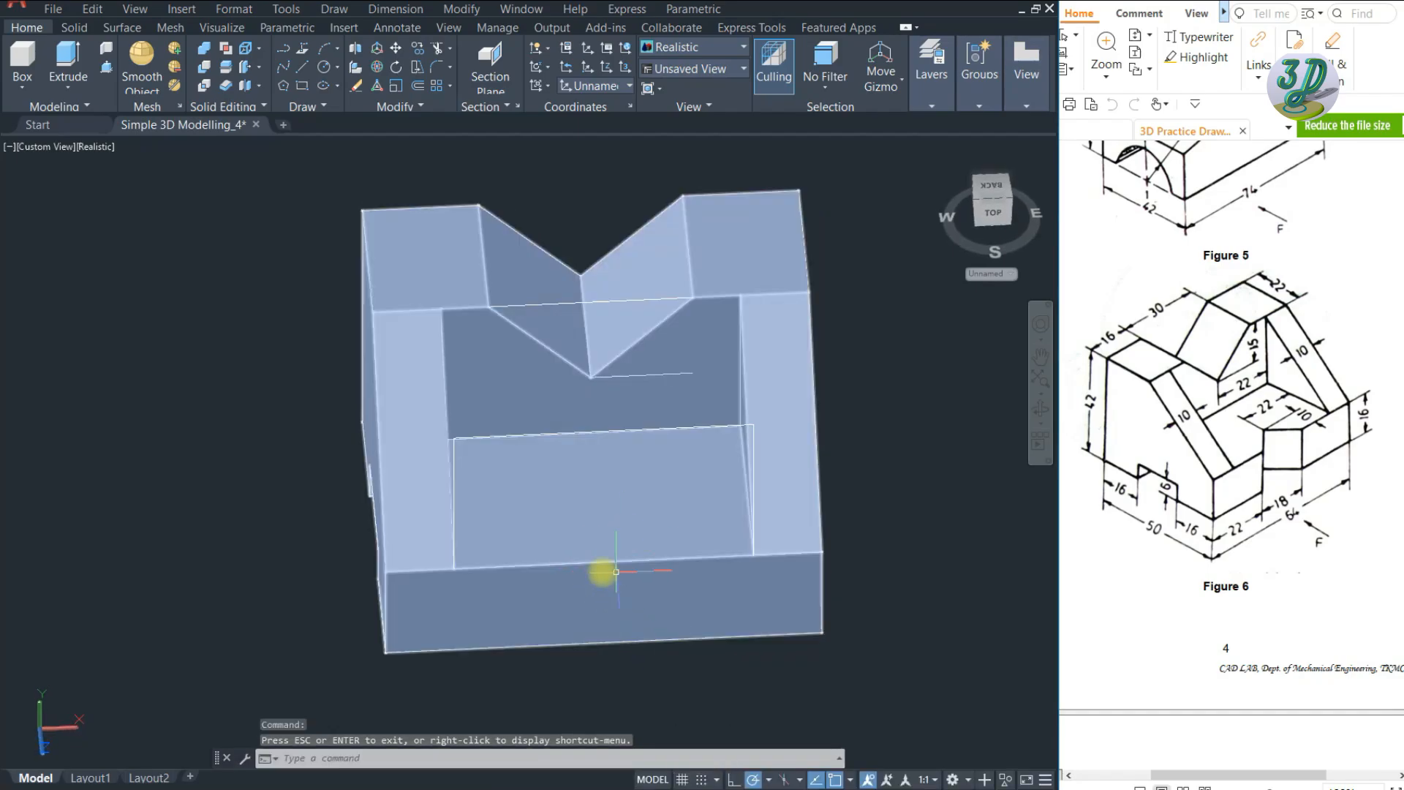
pyautogui.keyDown('shift'); pyautogui.moveTo(598, 591); pyautogui.dragTo(652, 221, button='middle'); pyautogui.keyUp('shift')
pyautogui.press('Escape')
pyautogui.press('Escape')
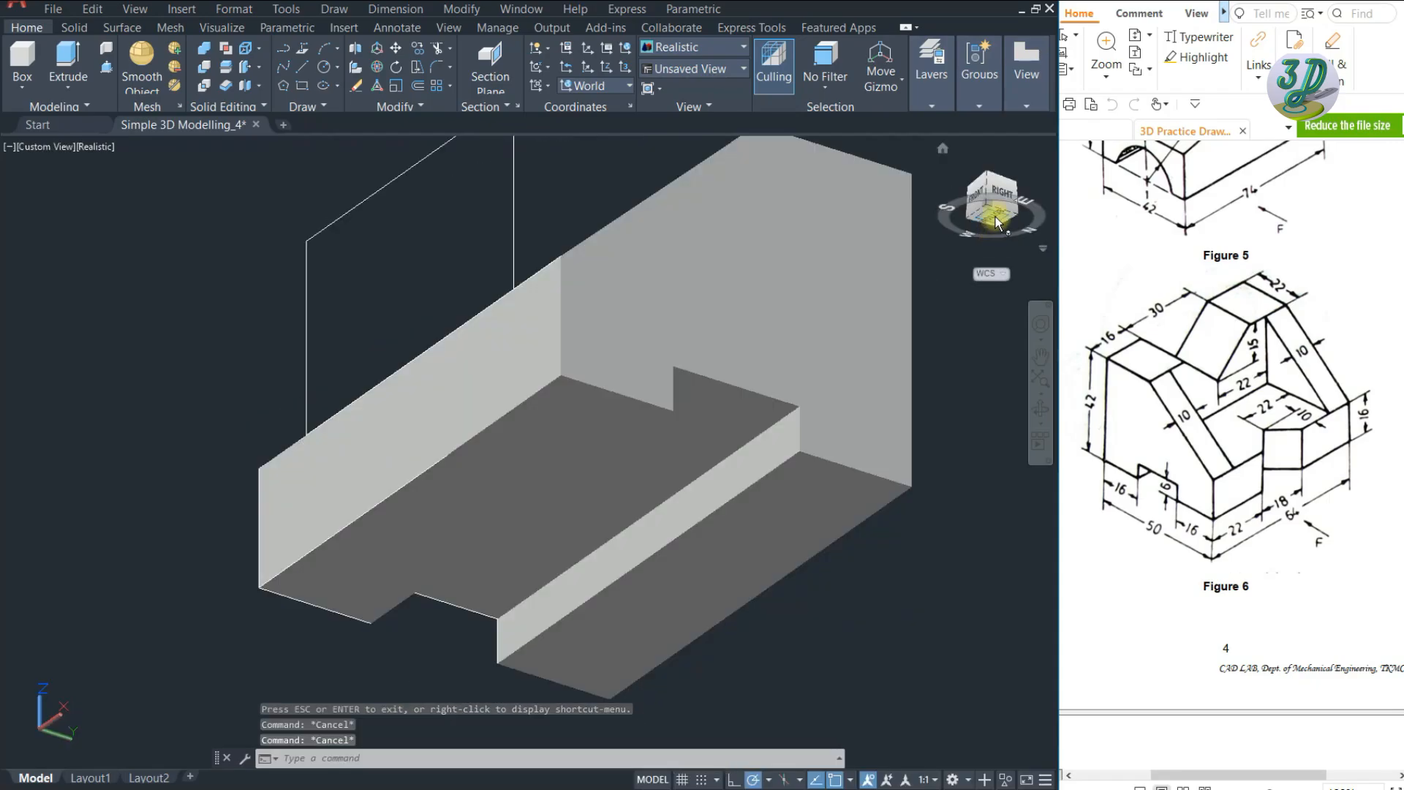
# - Switch to an upright Bottom view of the body and show it in 2D Wireframe
pyautogui.click(627, 85)
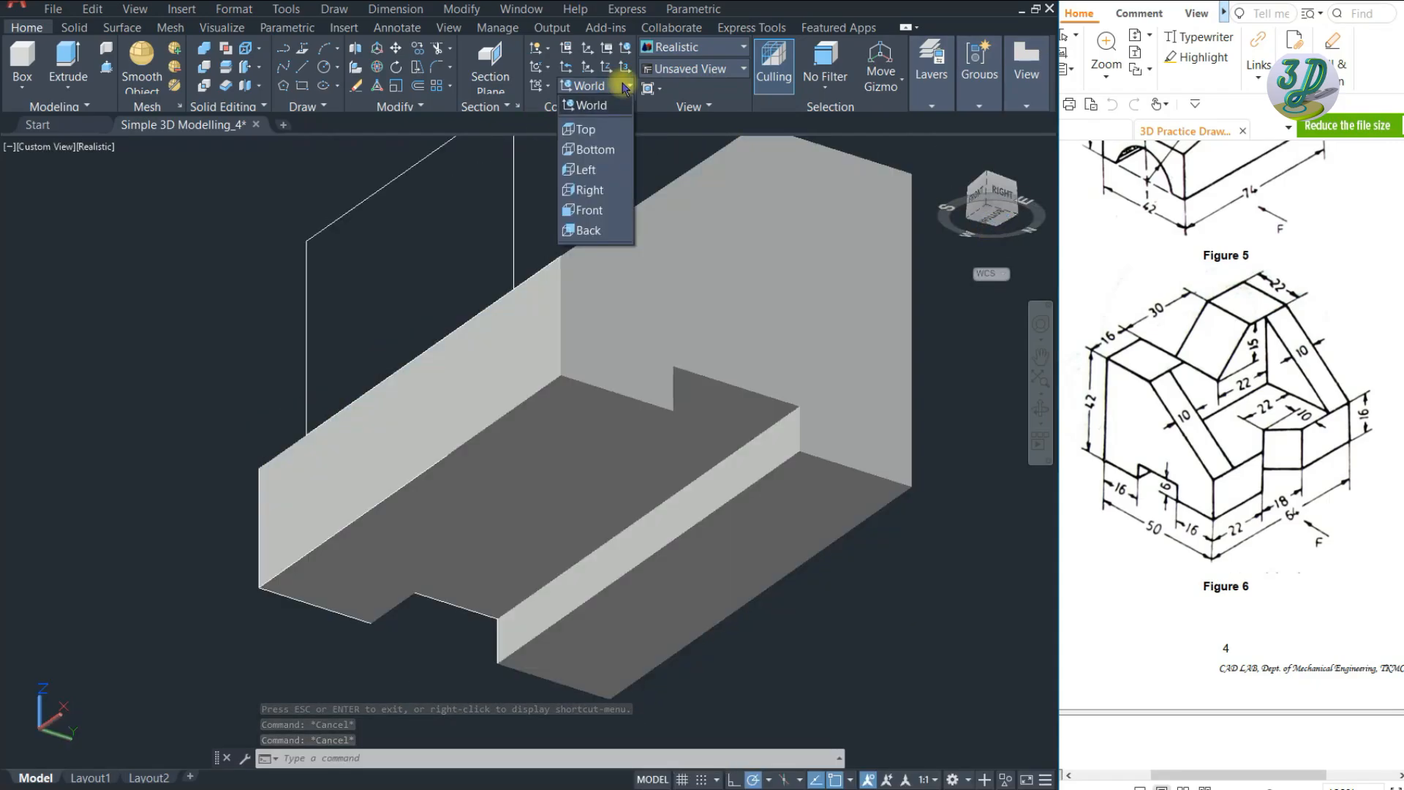
pyautogui.click(601, 149)
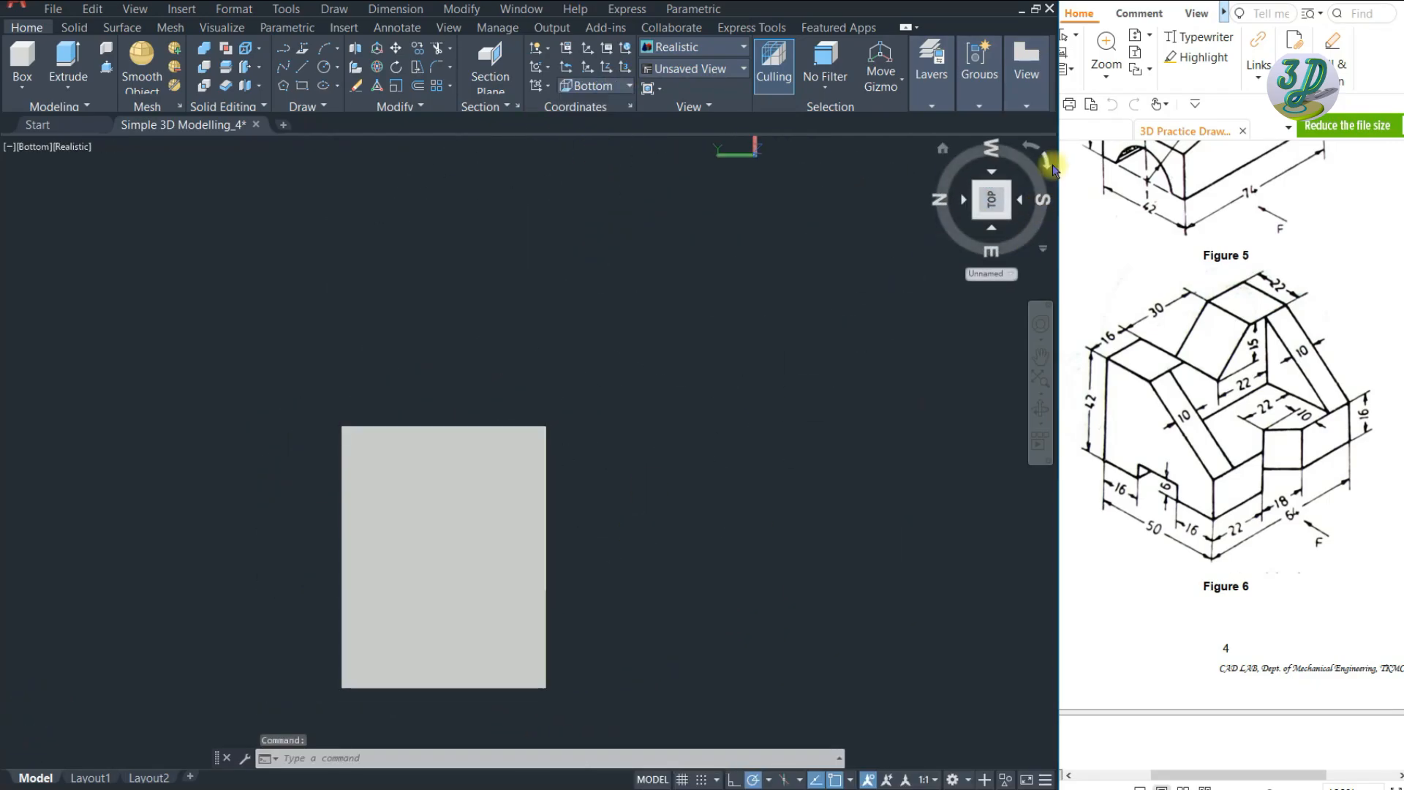
pyautogui.click(1029, 156)
pyautogui.scroll(5, 680, 403)
pyautogui.scroll(-5, 539, 319)
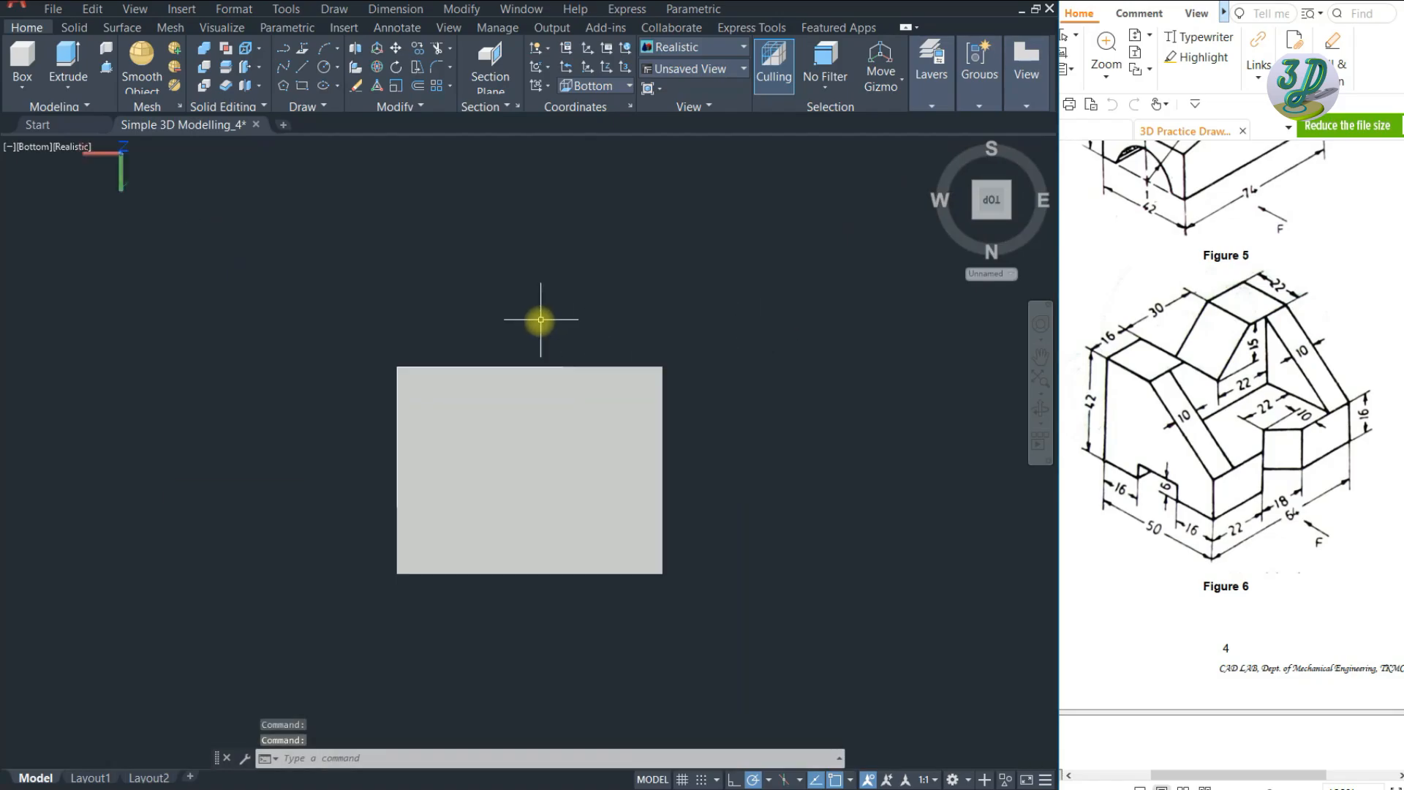
pyautogui.scroll(3, 493, 373)
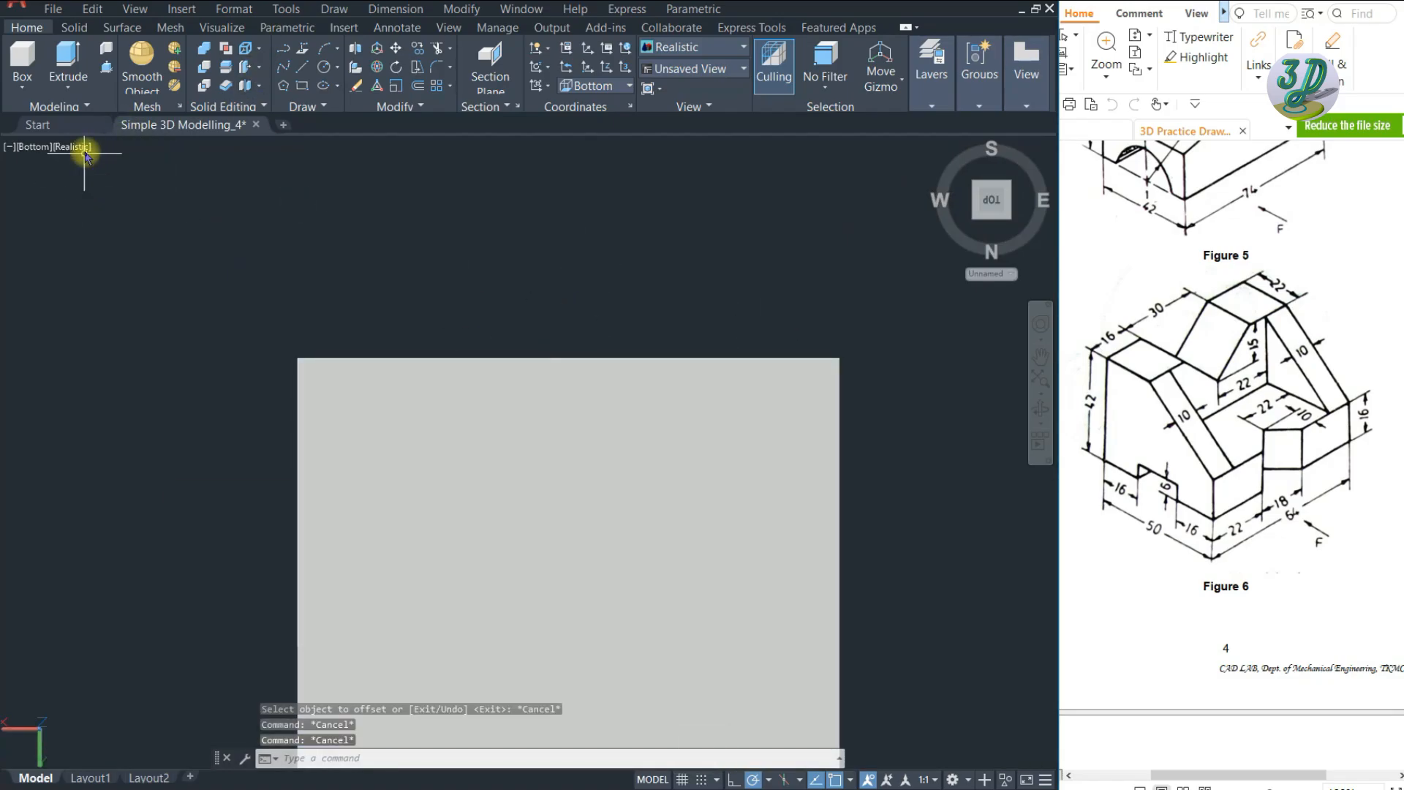
pyautogui.click(84, 150)
pyautogui.click(159, 191)
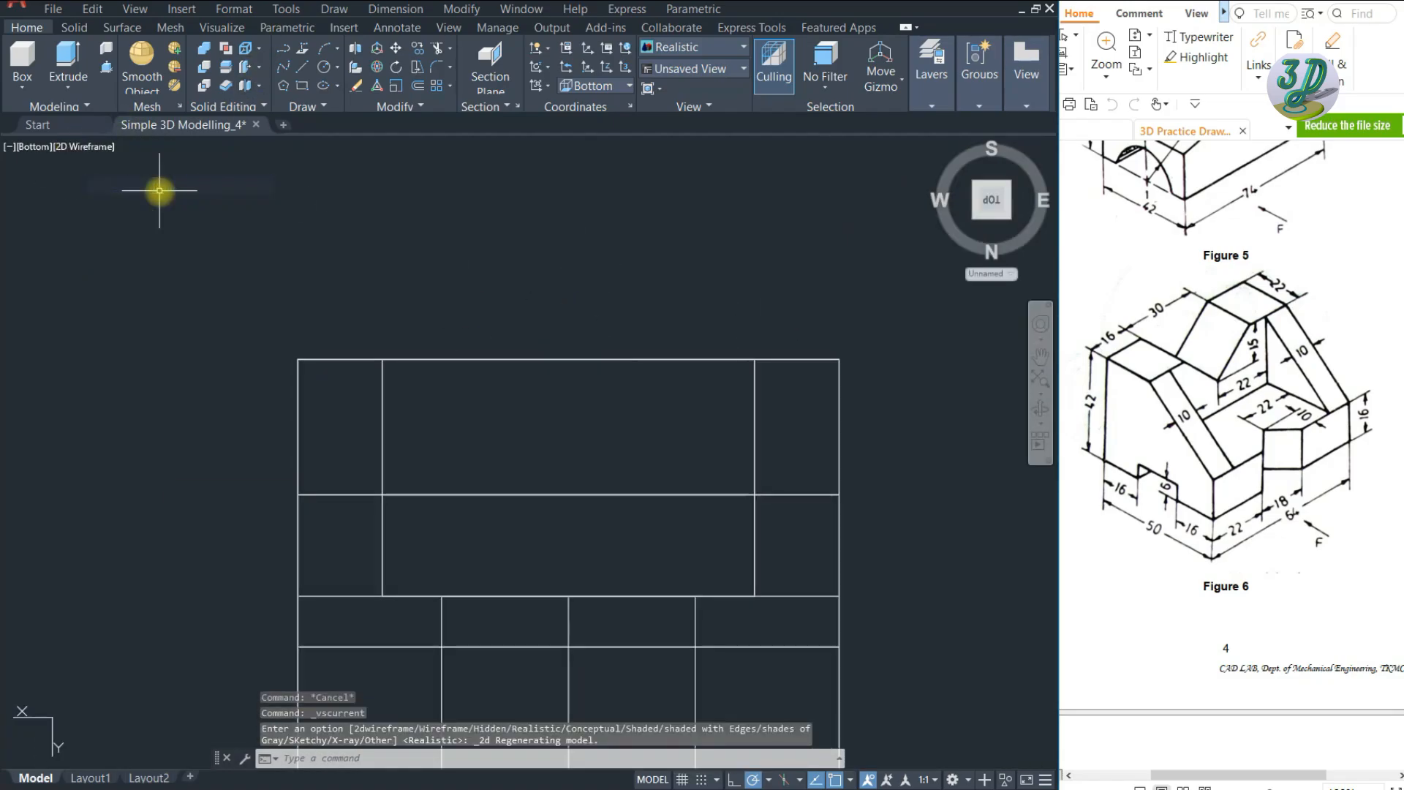
# - Offset the 18 mm middle segment of the base's front edge 10 mm inward
pyautogui.click(418, 86)
pyautogui.write('10')
pyautogui.press('Return')
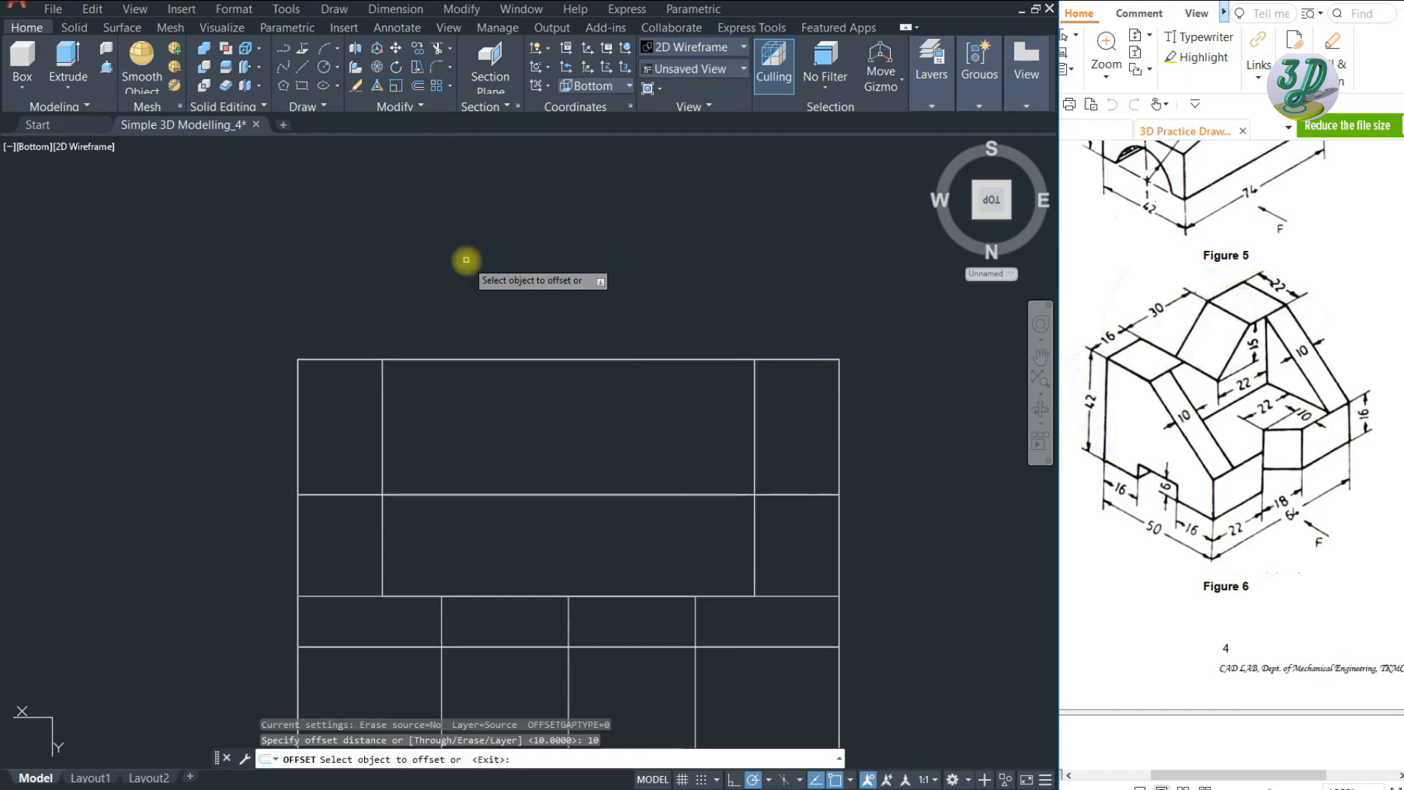
pyautogui.click(578, 359)
pyautogui.click(566, 413)
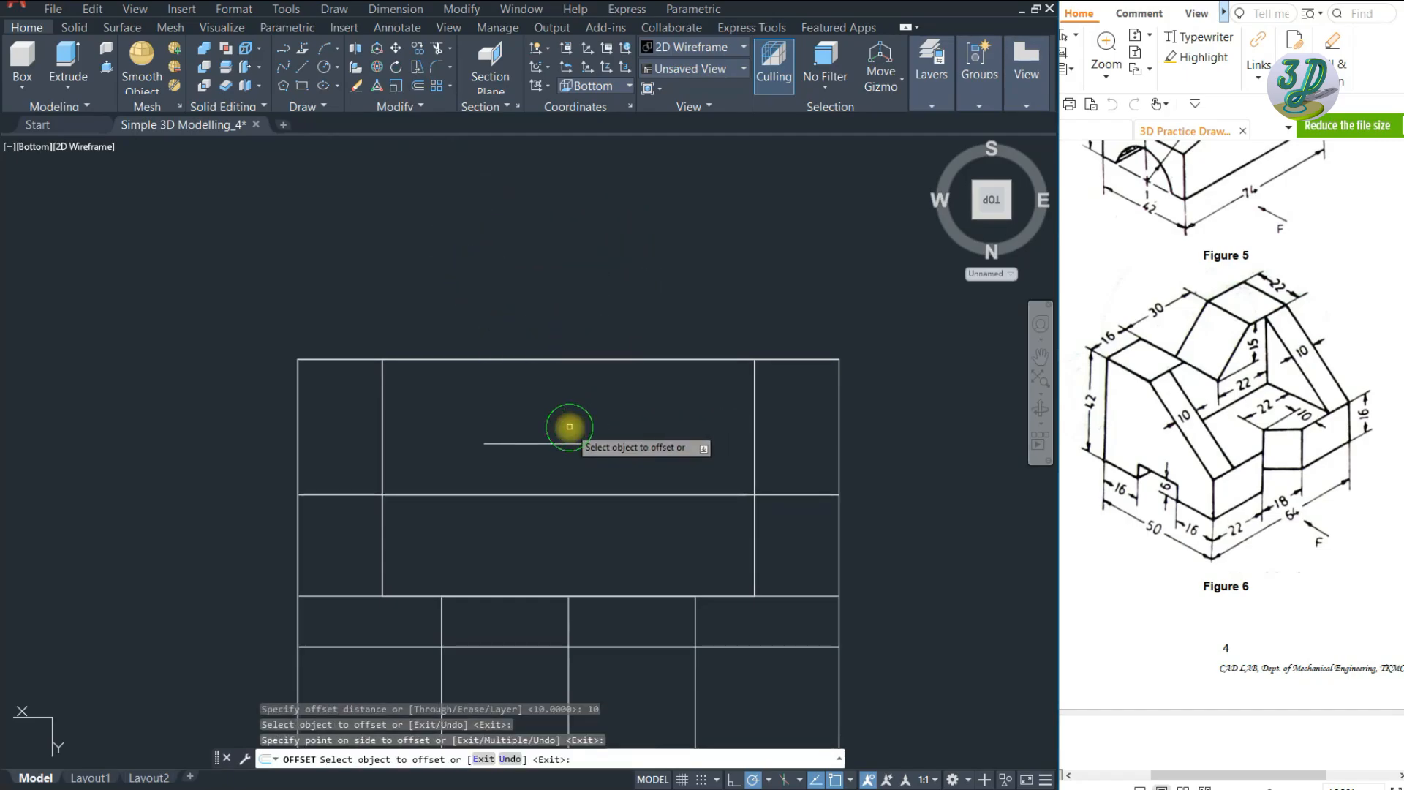
# - Draw two lines from the offset line's midpoint to the ends of the 18 mm front-edge segment, forming a V
pyautogui.click(296, 71)
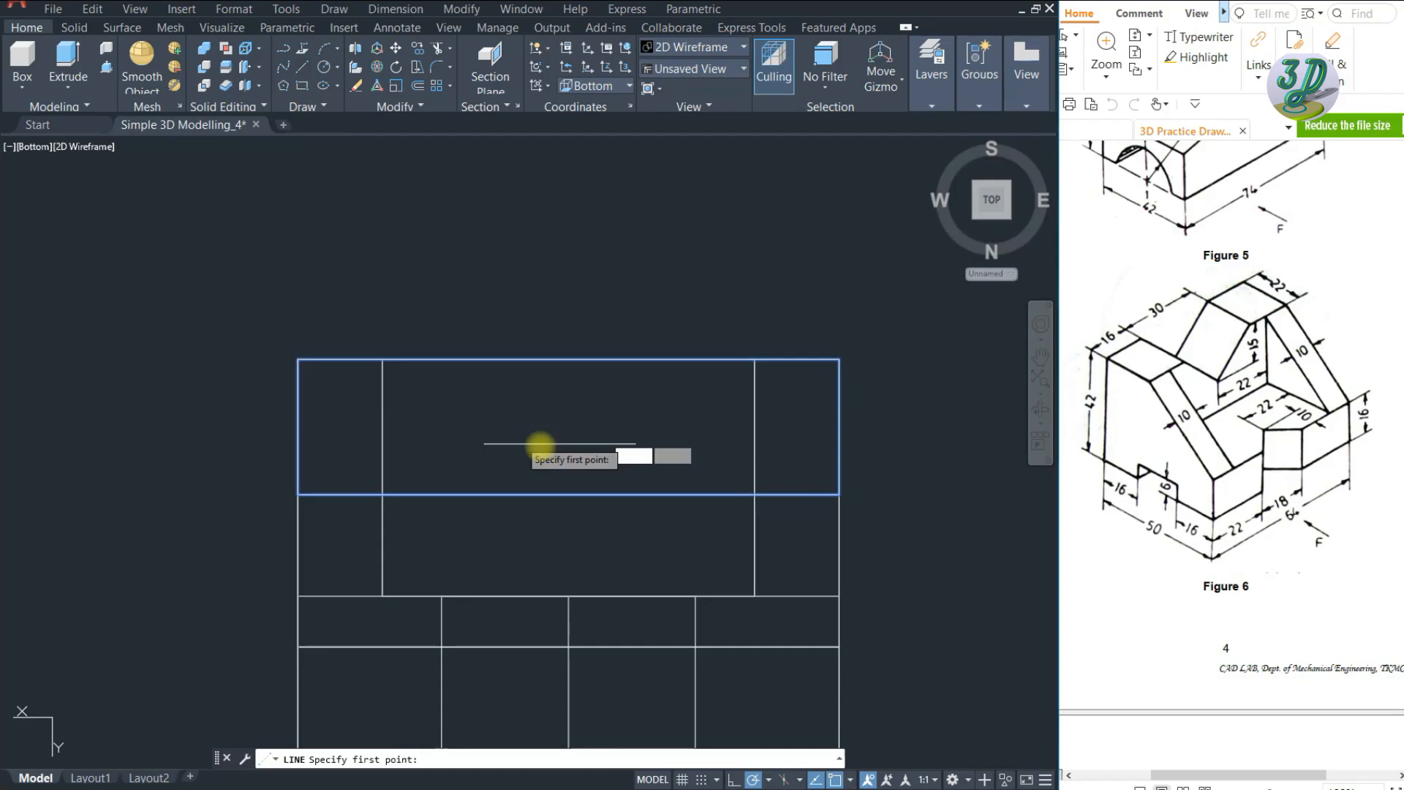
pyautogui.click(560, 443)
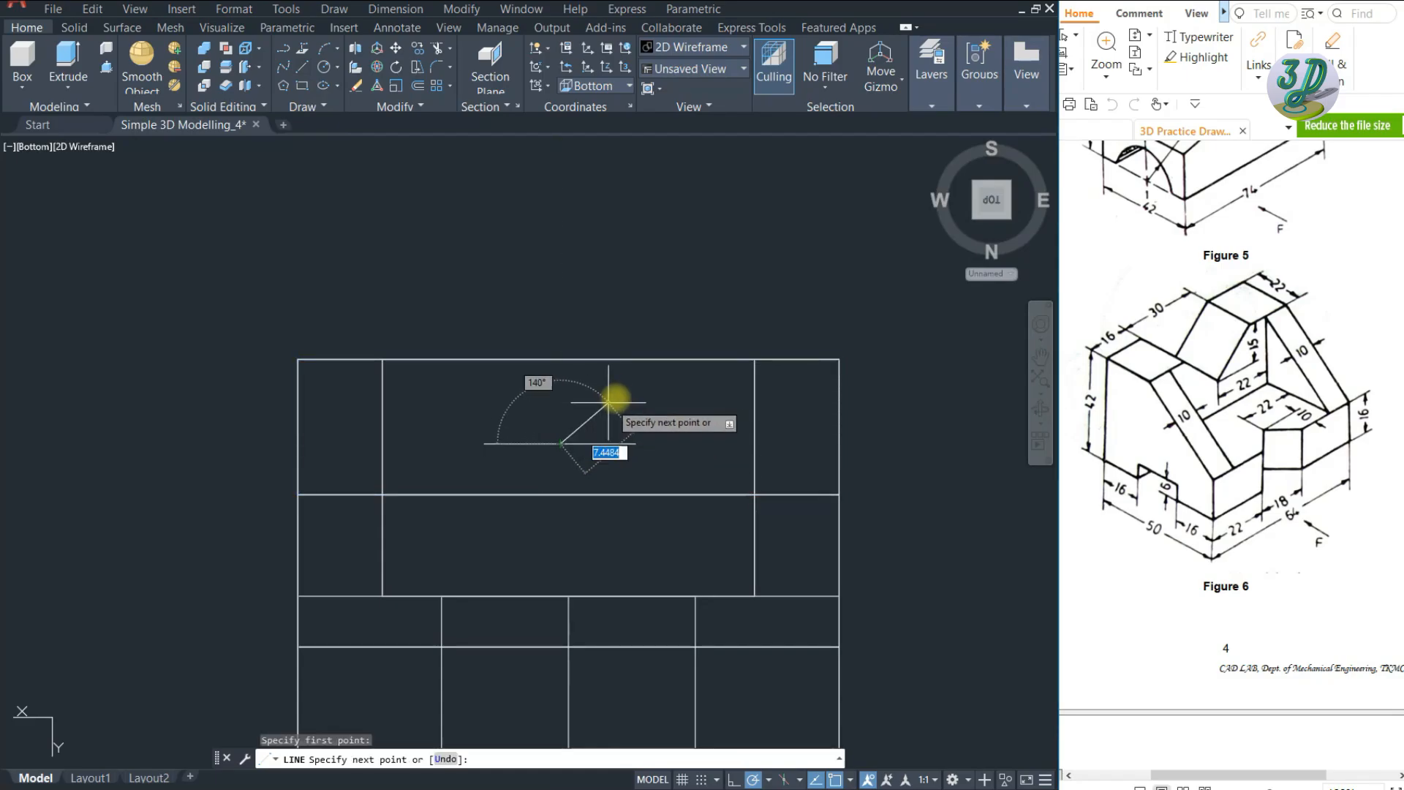
pyautogui.click(637, 359)
pyautogui.press('space')
pyautogui.press('space')
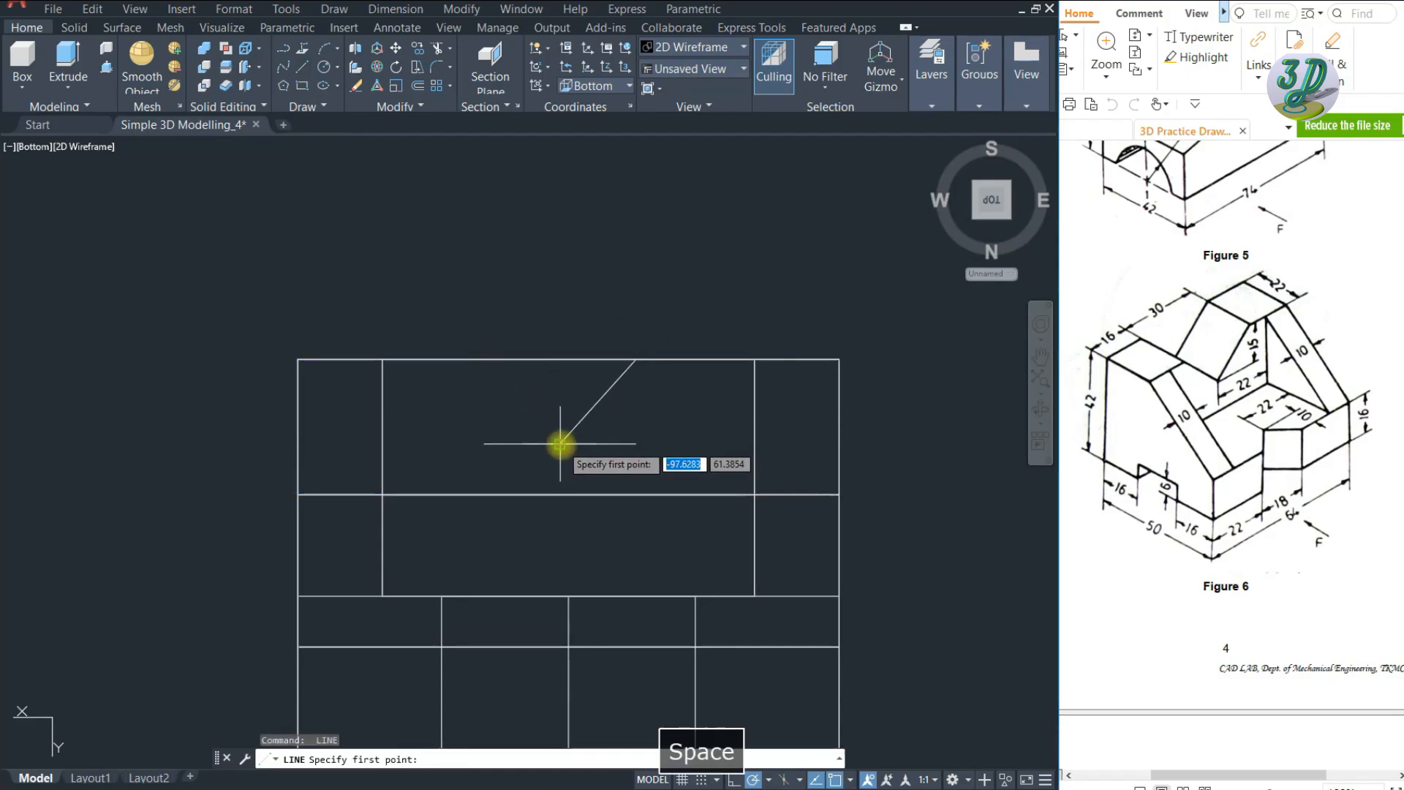
pyautogui.click(560, 443)
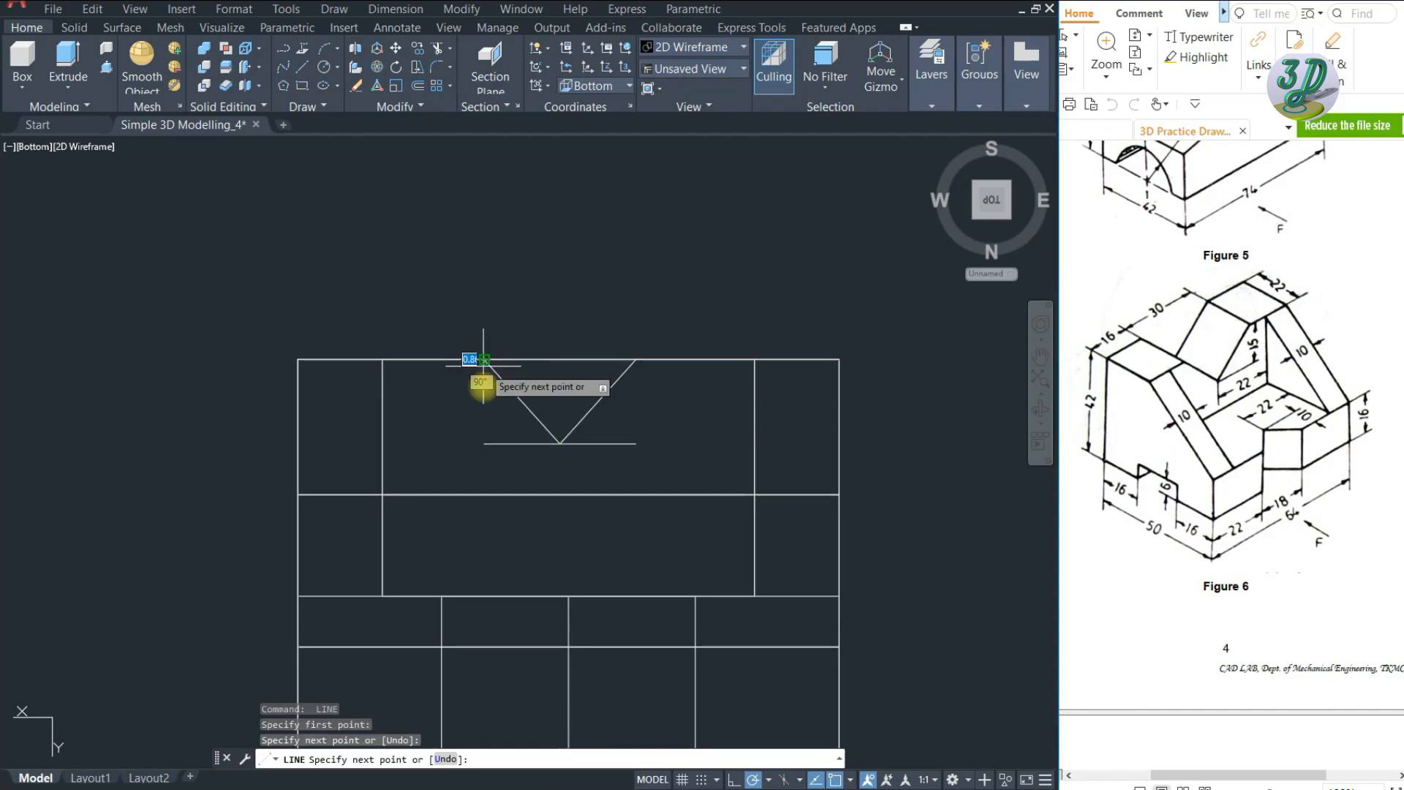
pyautogui.press('space')
pyautogui.press('Escape')
# - Presspull the triangular area up through the front wall to cut the V notch out of the base
pyautogui.click(1039, 408)
pyautogui.moveTo(530, 300); pyautogui.dragTo(162, 220)
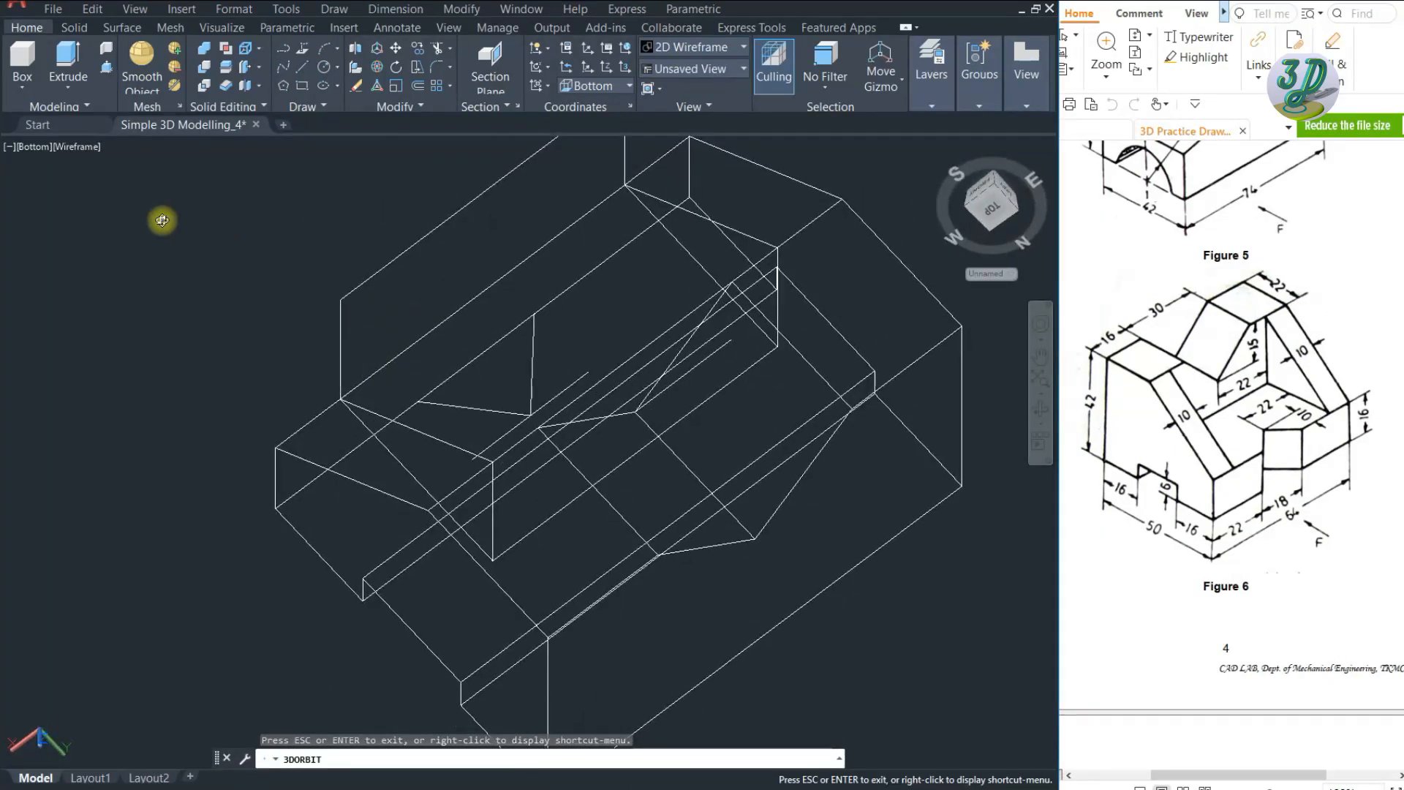
pyautogui.press('Escape')
pyautogui.click(106, 47)
pyautogui.click(506, 363)
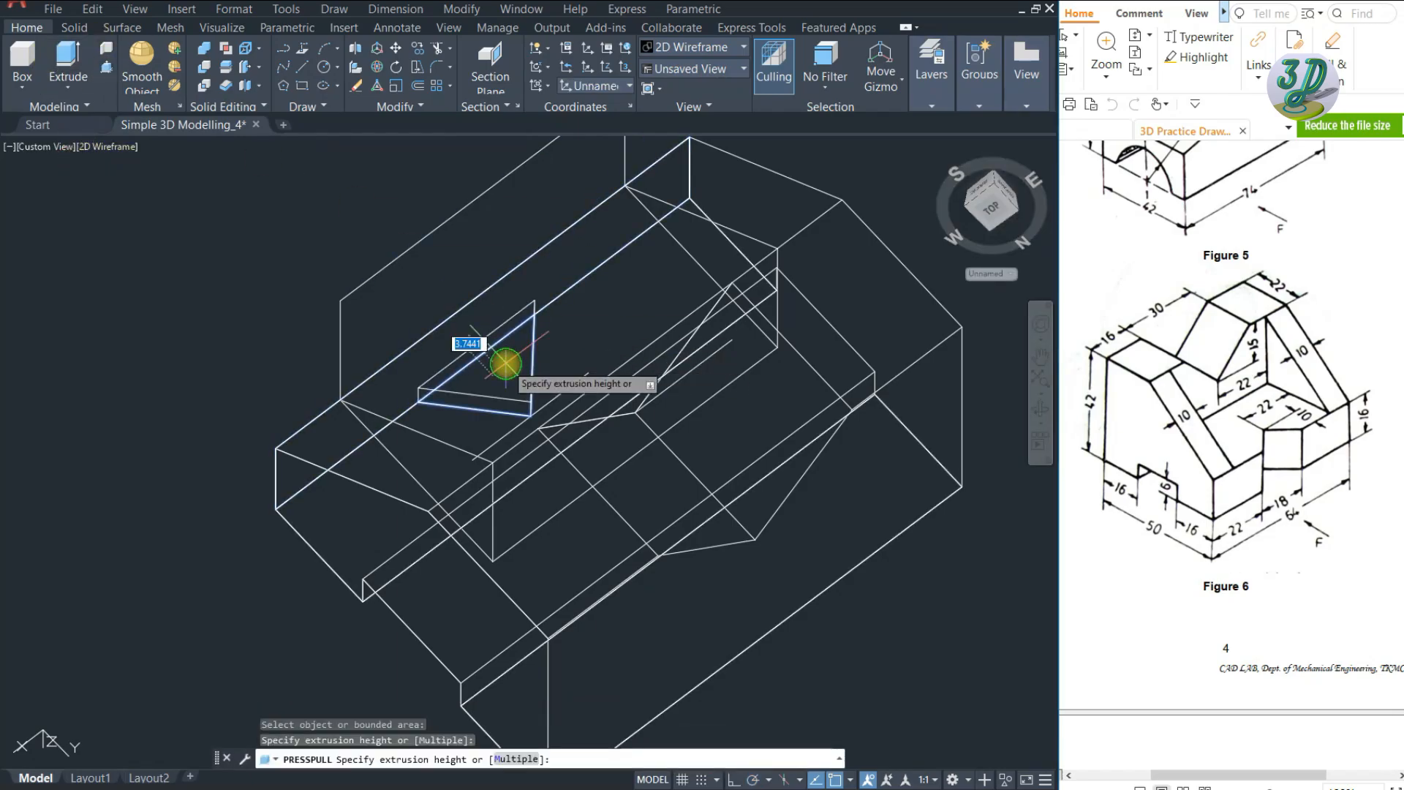
pyautogui.click(476, 276)
pyautogui.press('Escape')
pyautogui.press('Escape')
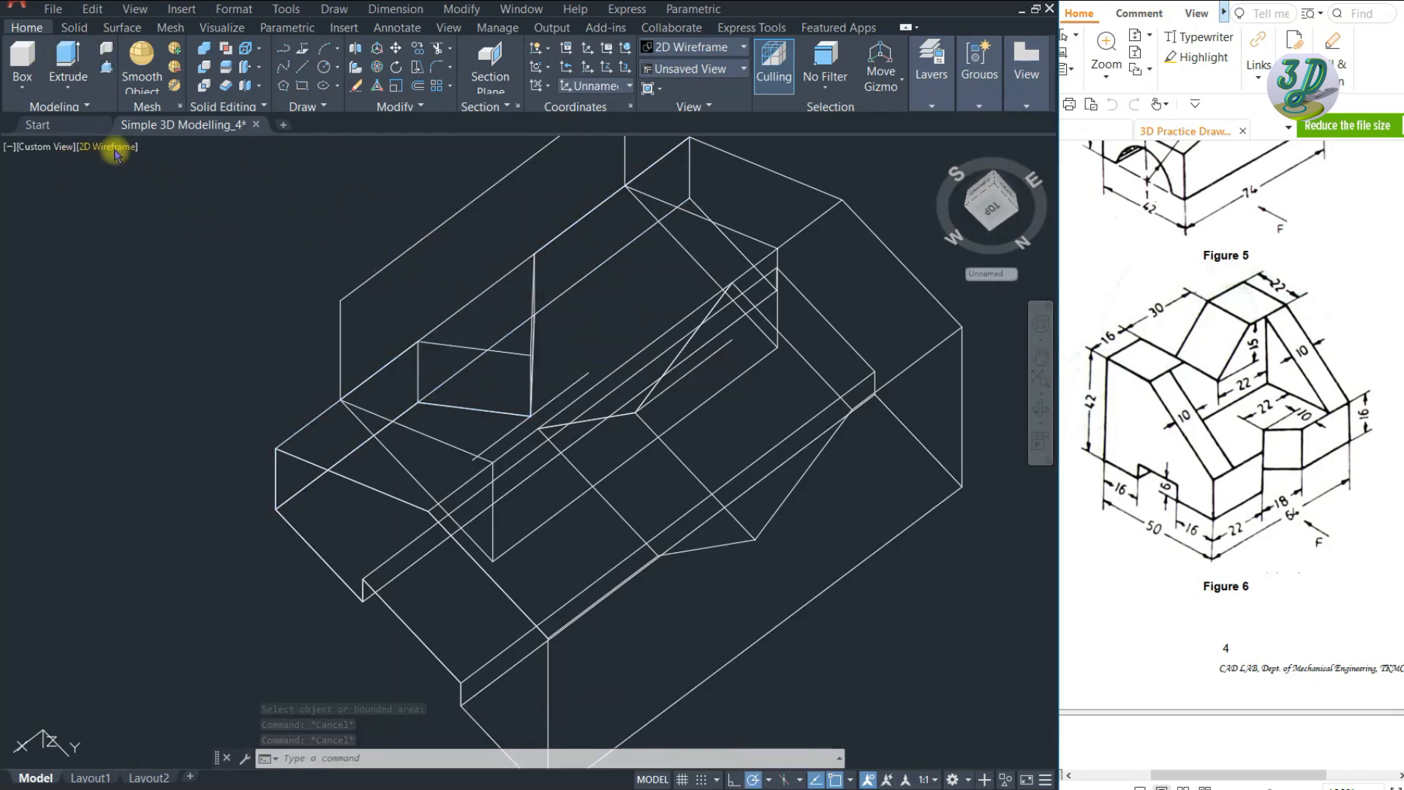
# - Show the model in Realistic style and orbit it to view the front notch from above
pyautogui.click(115, 152)
pyautogui.click(197, 234)
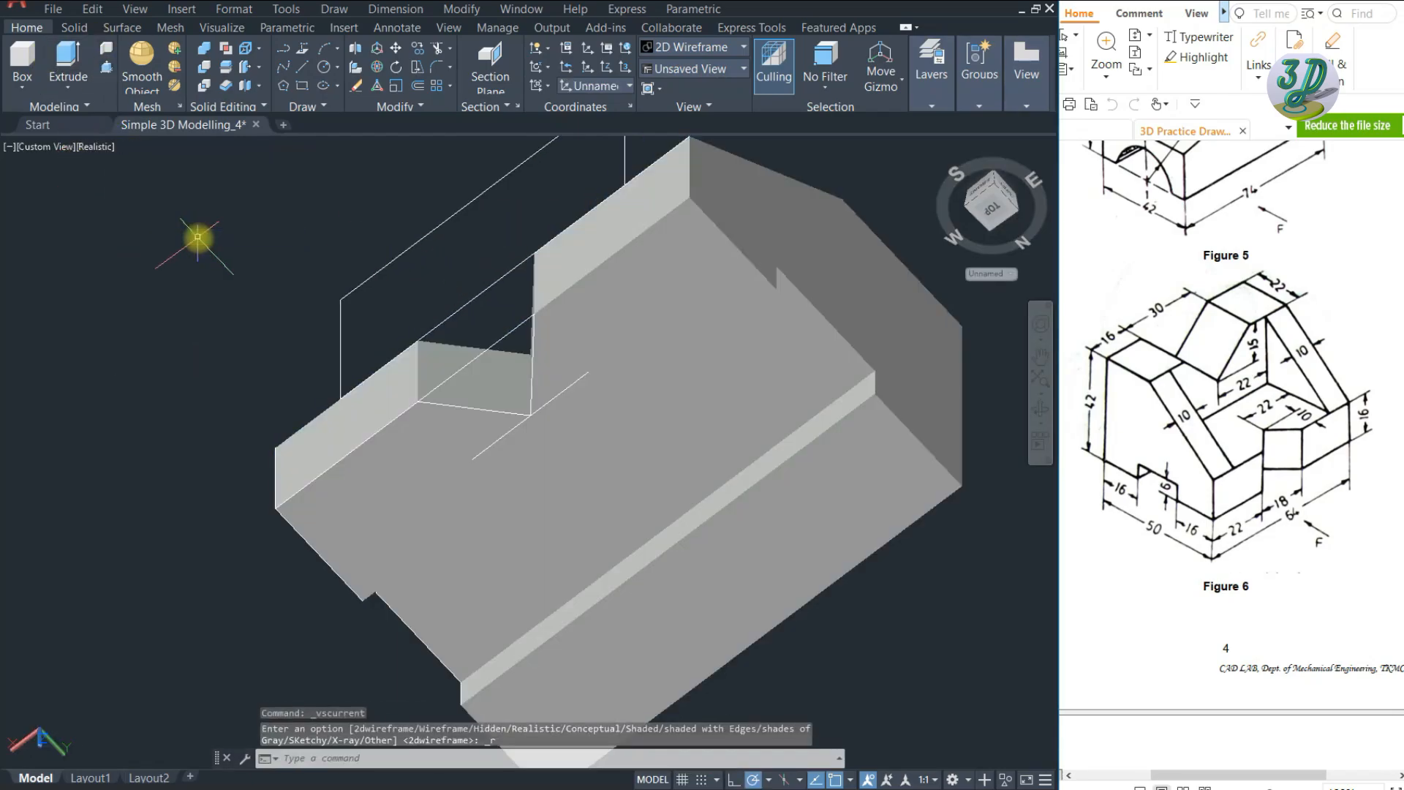
pyautogui.press('Escape')
pyautogui.keyDown('shift'); pyautogui.moveTo(596, 345); pyautogui.dragTo(533, 558, button='middle'); pyautogui.keyUp('shift')
pyautogui.press('Escape')
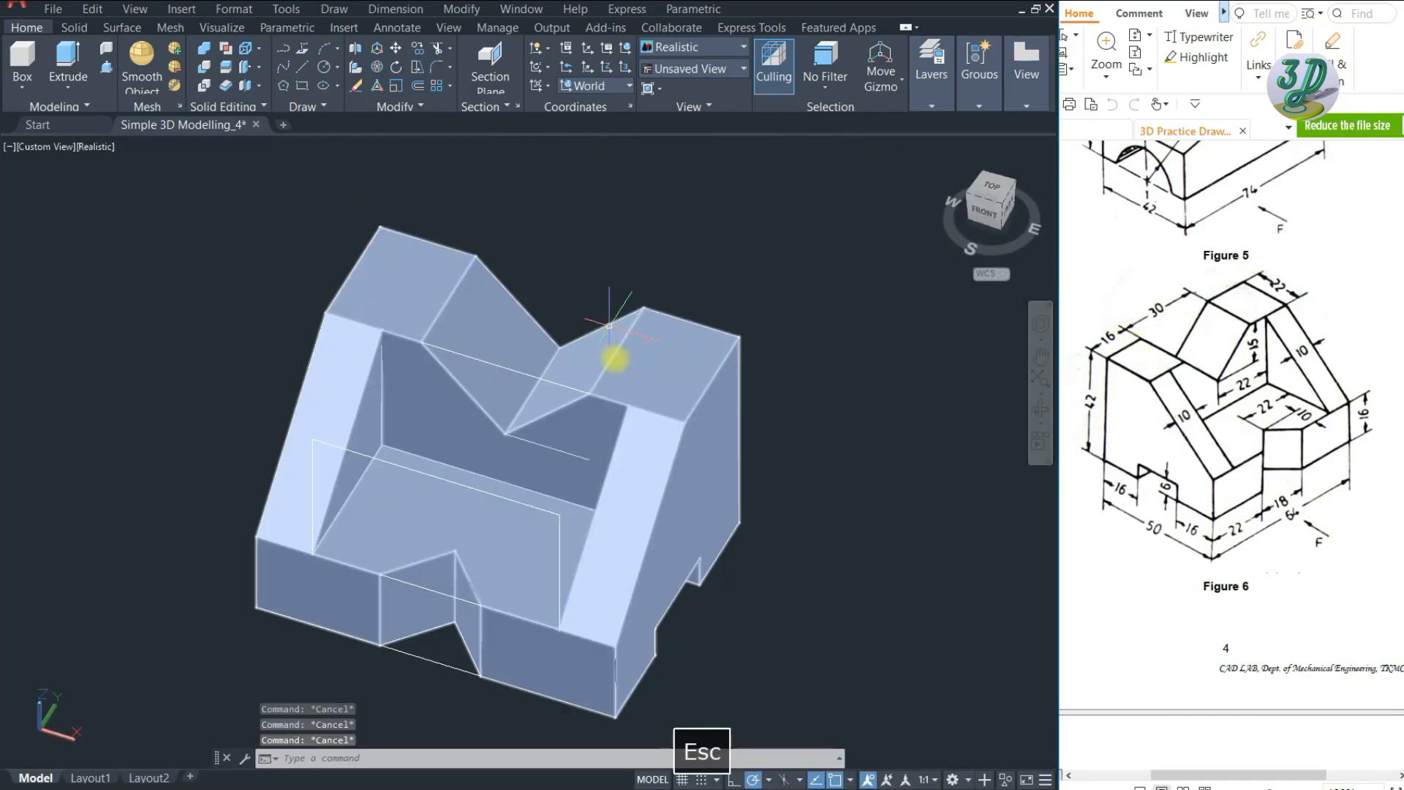
# - Delete all leftover construction lines around the Figure 6 body, keeping the solid itself
pyautogui.click(863, 696)
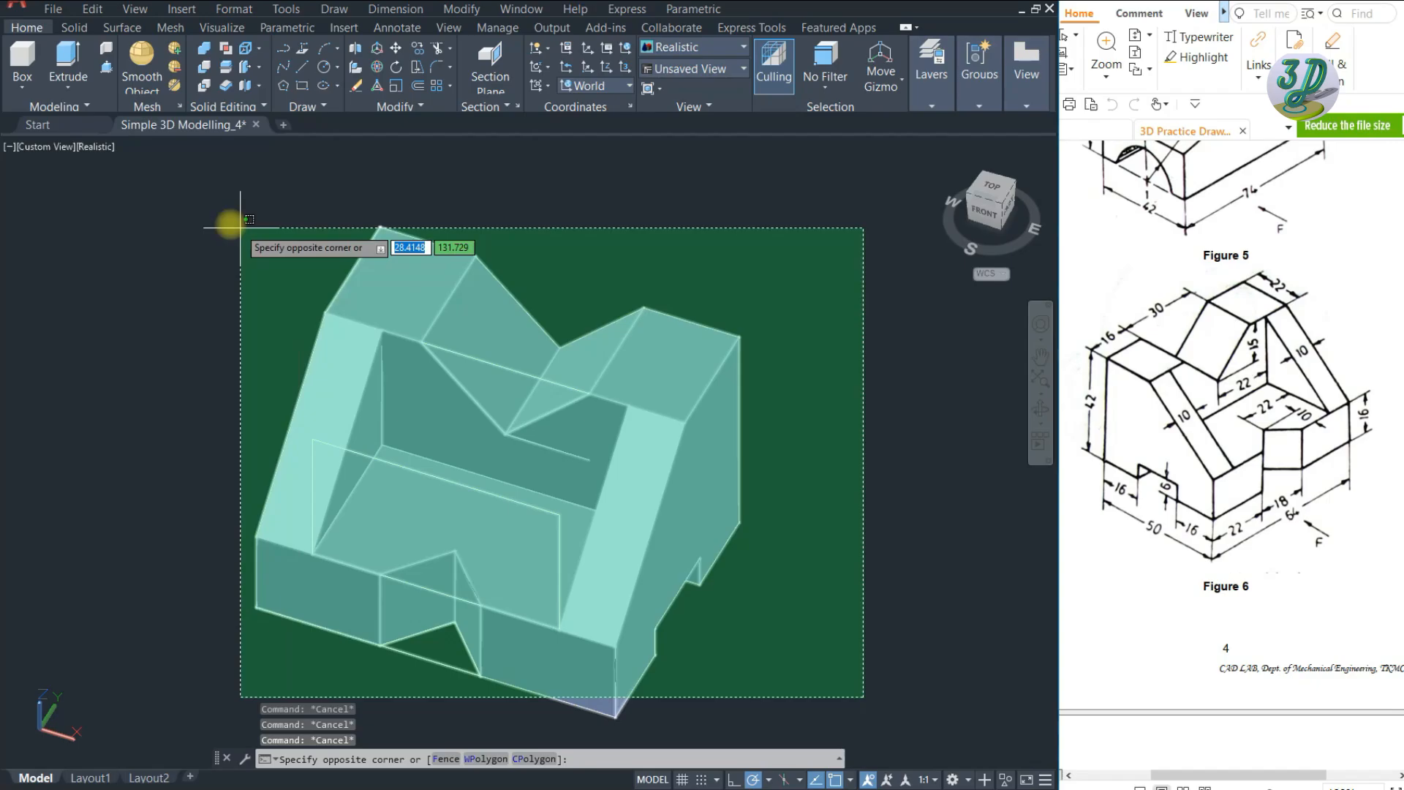
pyautogui.click(196, 220)
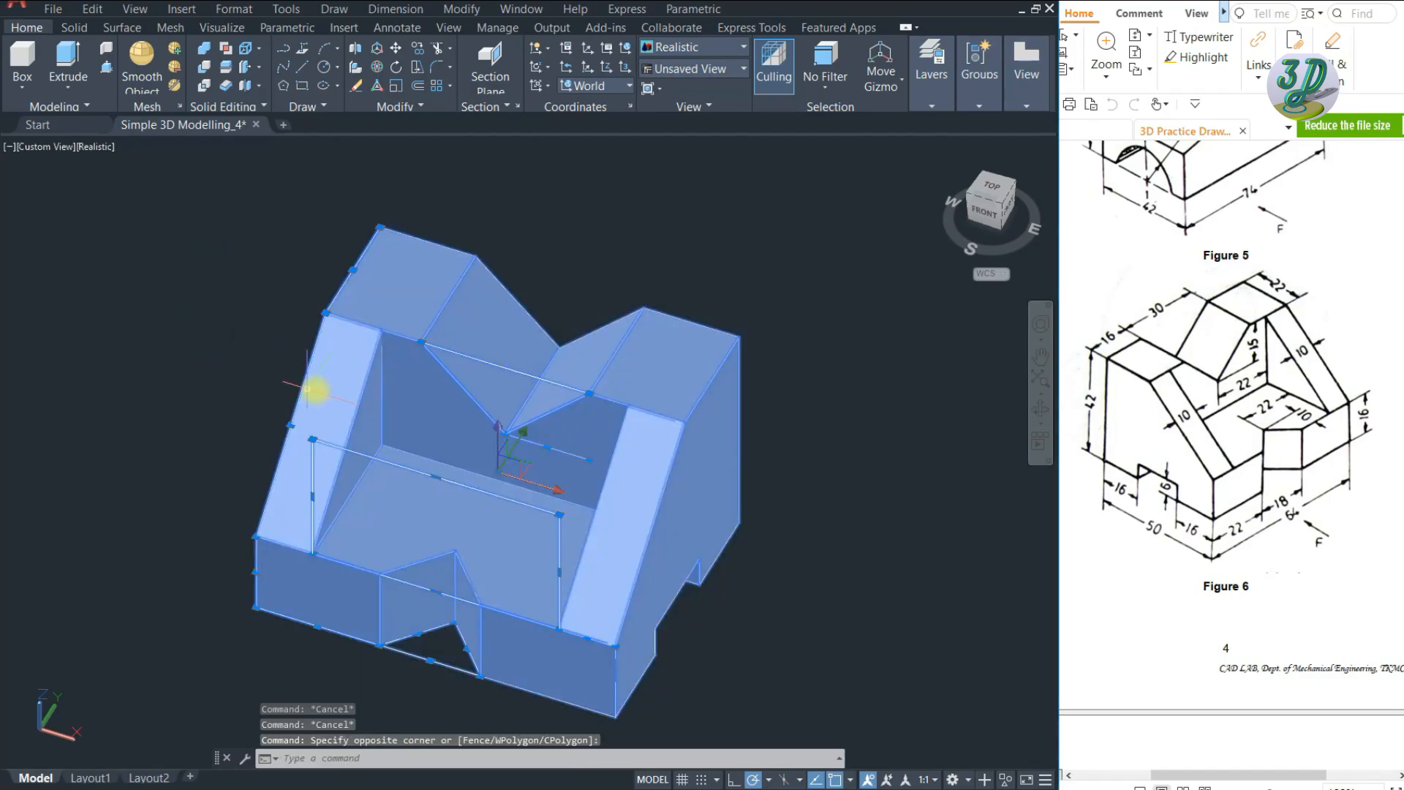
pyautogui.click(336, 388)
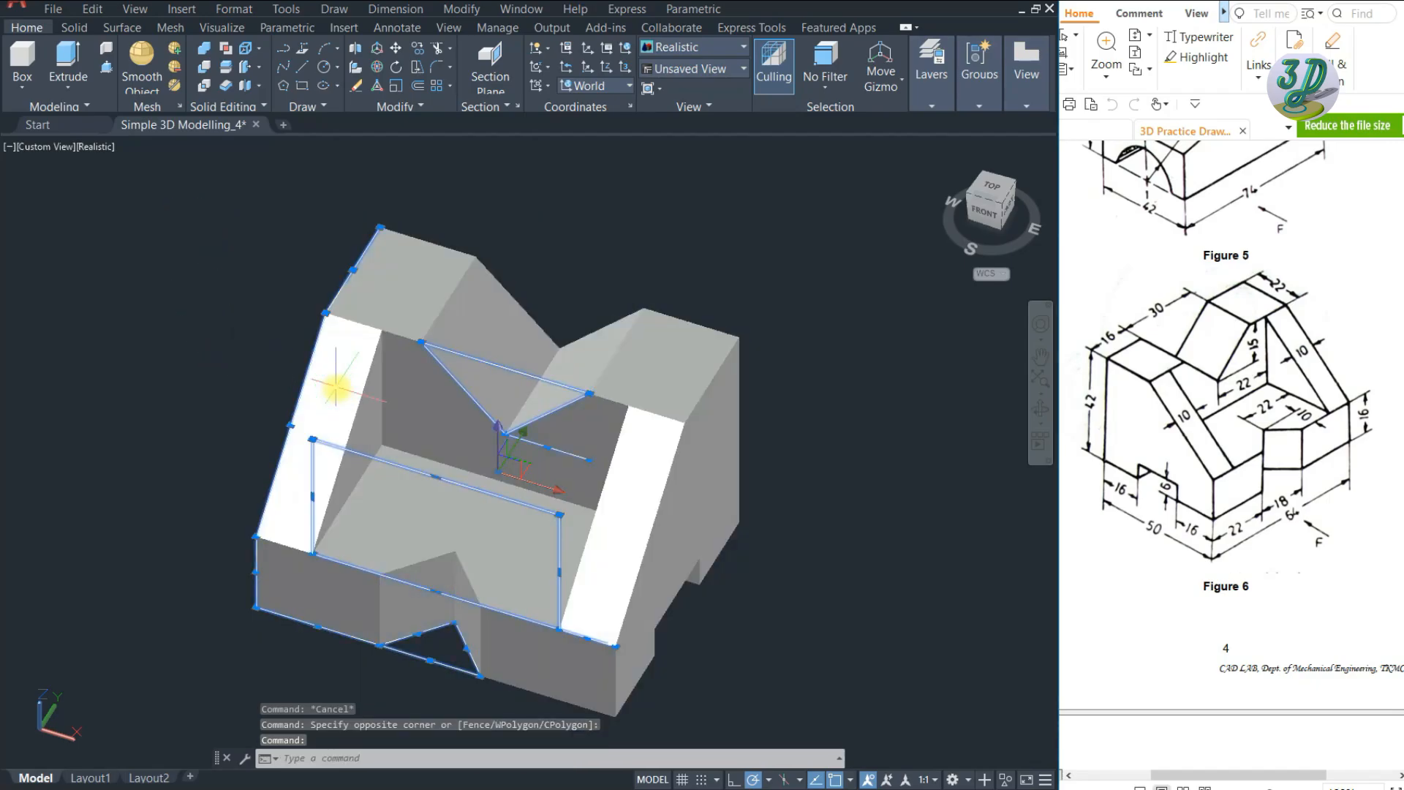
pyautogui.press('Delete')
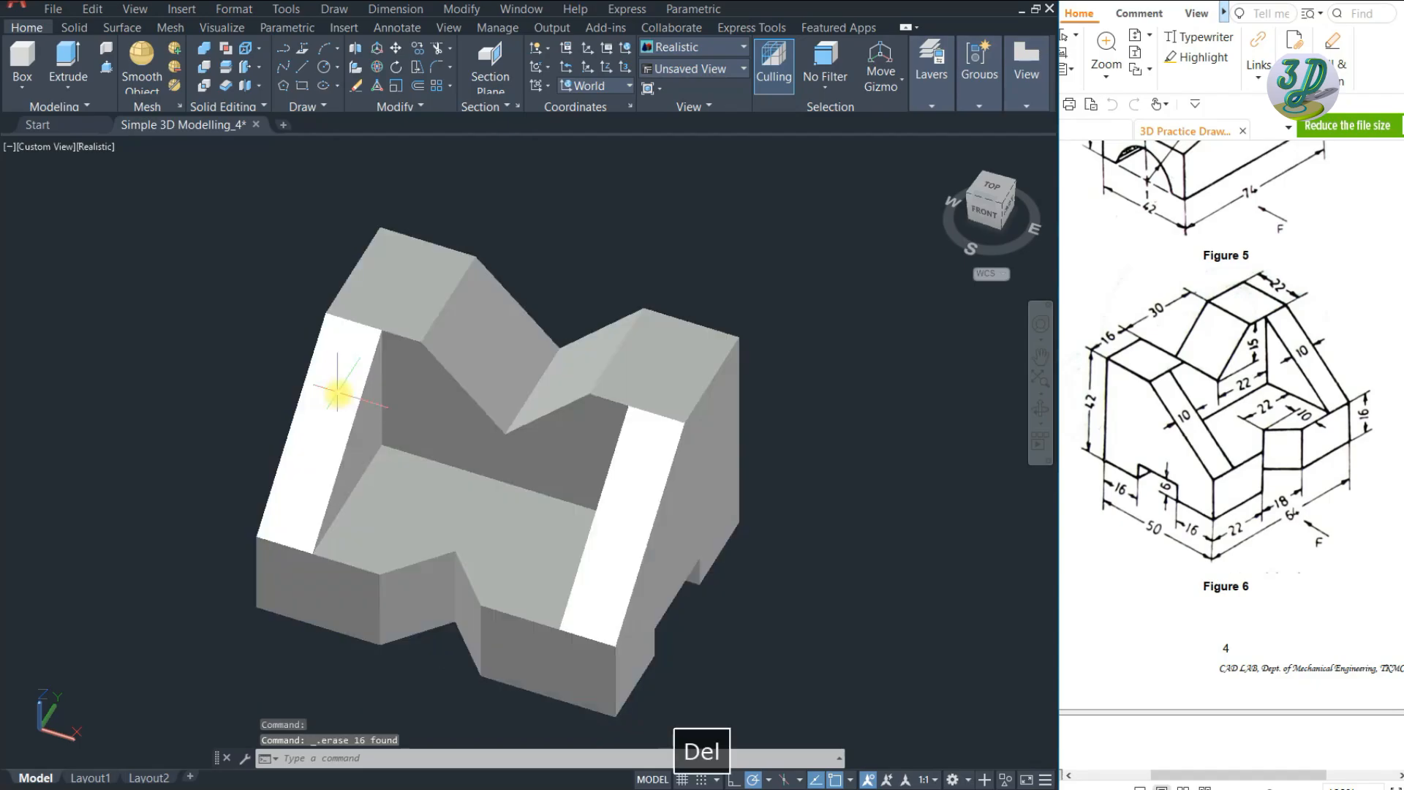
# - Turn on Layer1 to show the Figure 5 part together with the finished Figure 6 body
pyautogui.click(1041, 410)
pyautogui.moveTo(1039, 413); pyautogui.dragTo(857, 450)
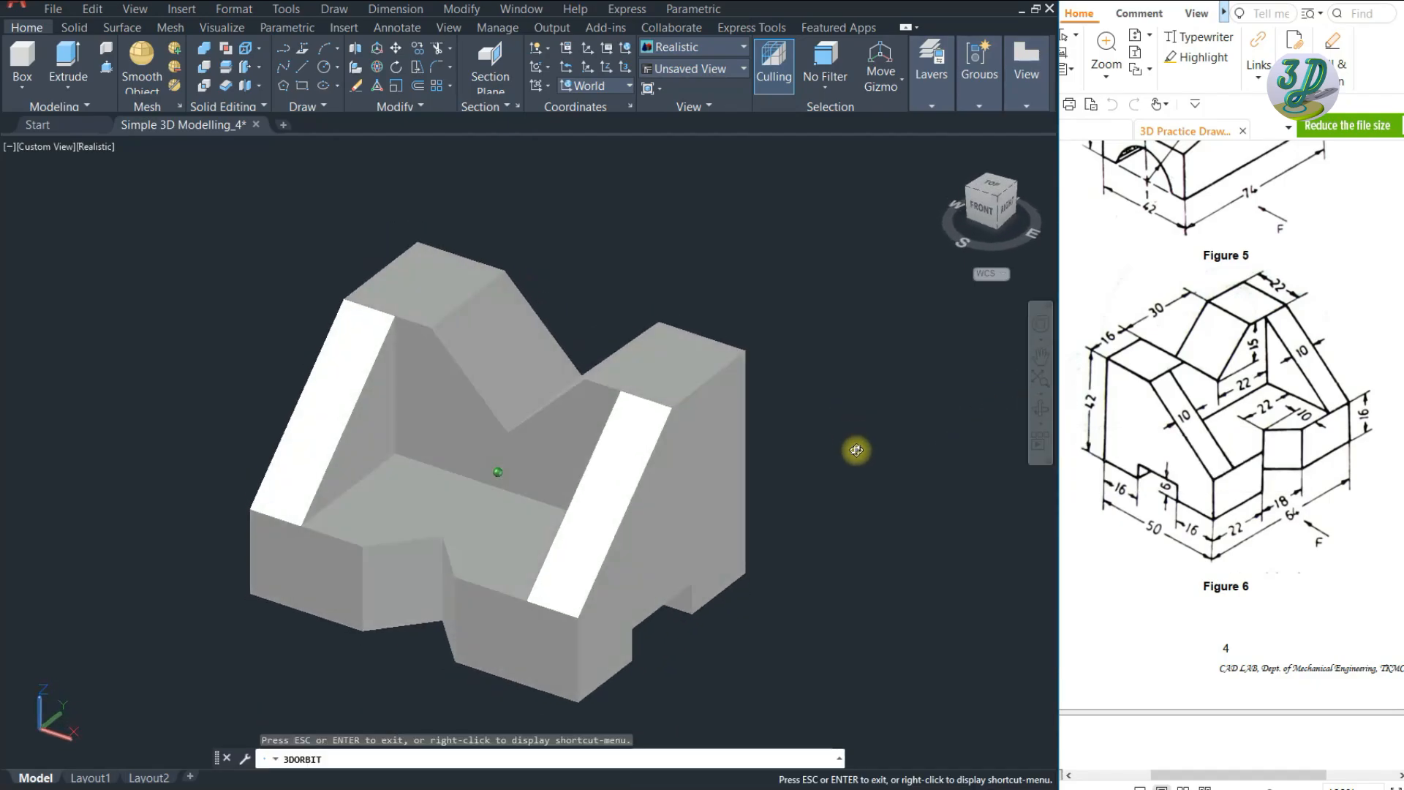
pyautogui.scroll(-3, 337, 555)
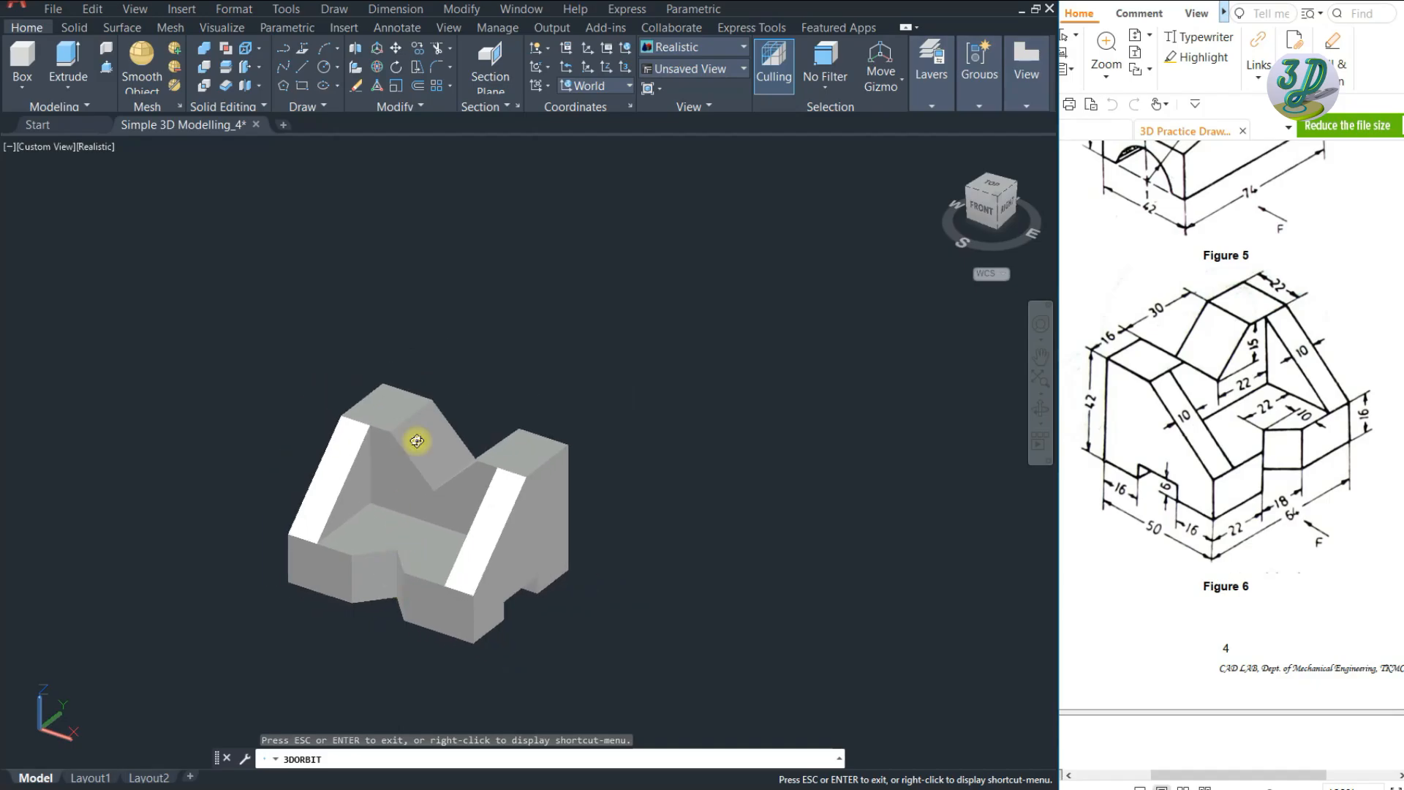
pyautogui.press('Escape')
pyautogui.click(931, 77)
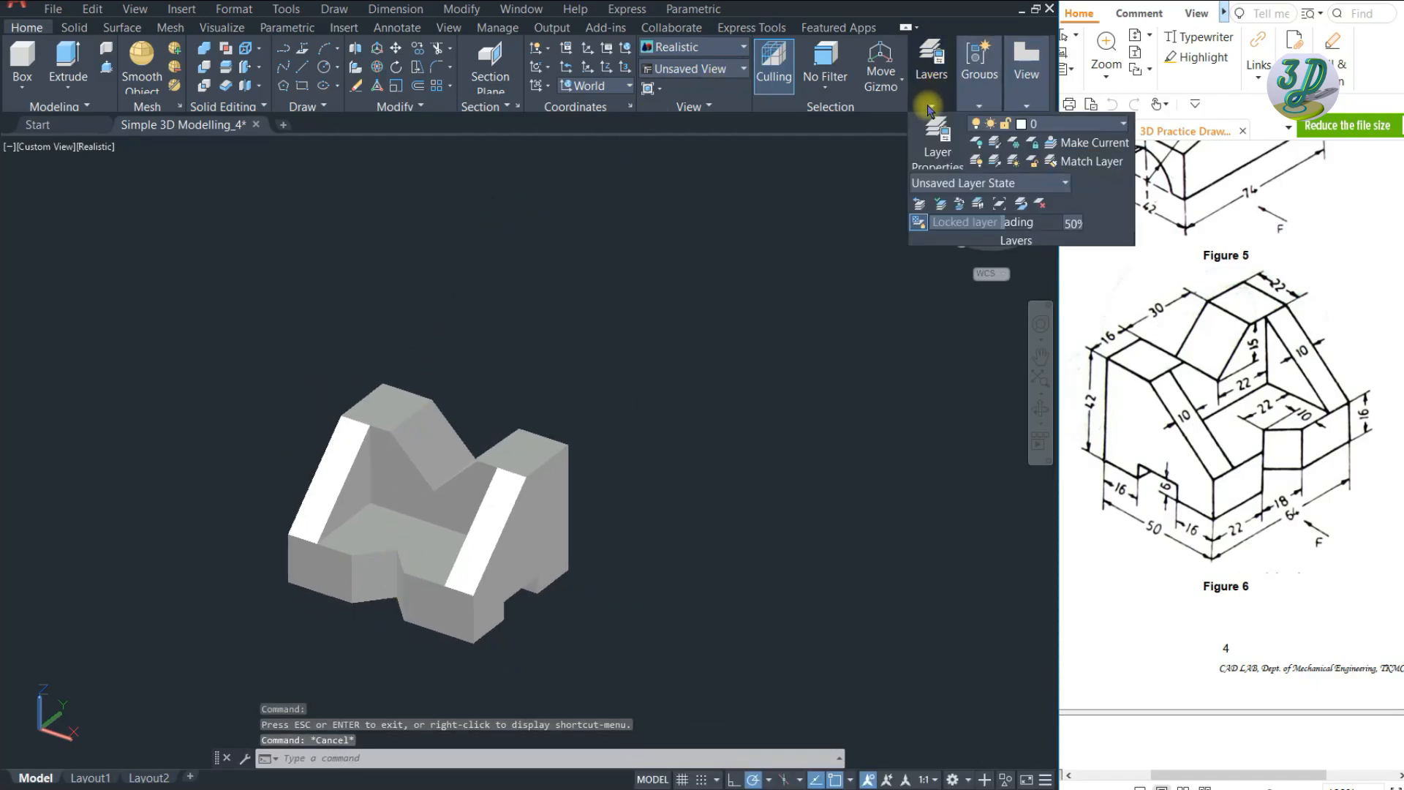
pyautogui.click(1053, 123)
pyautogui.click(980, 183)
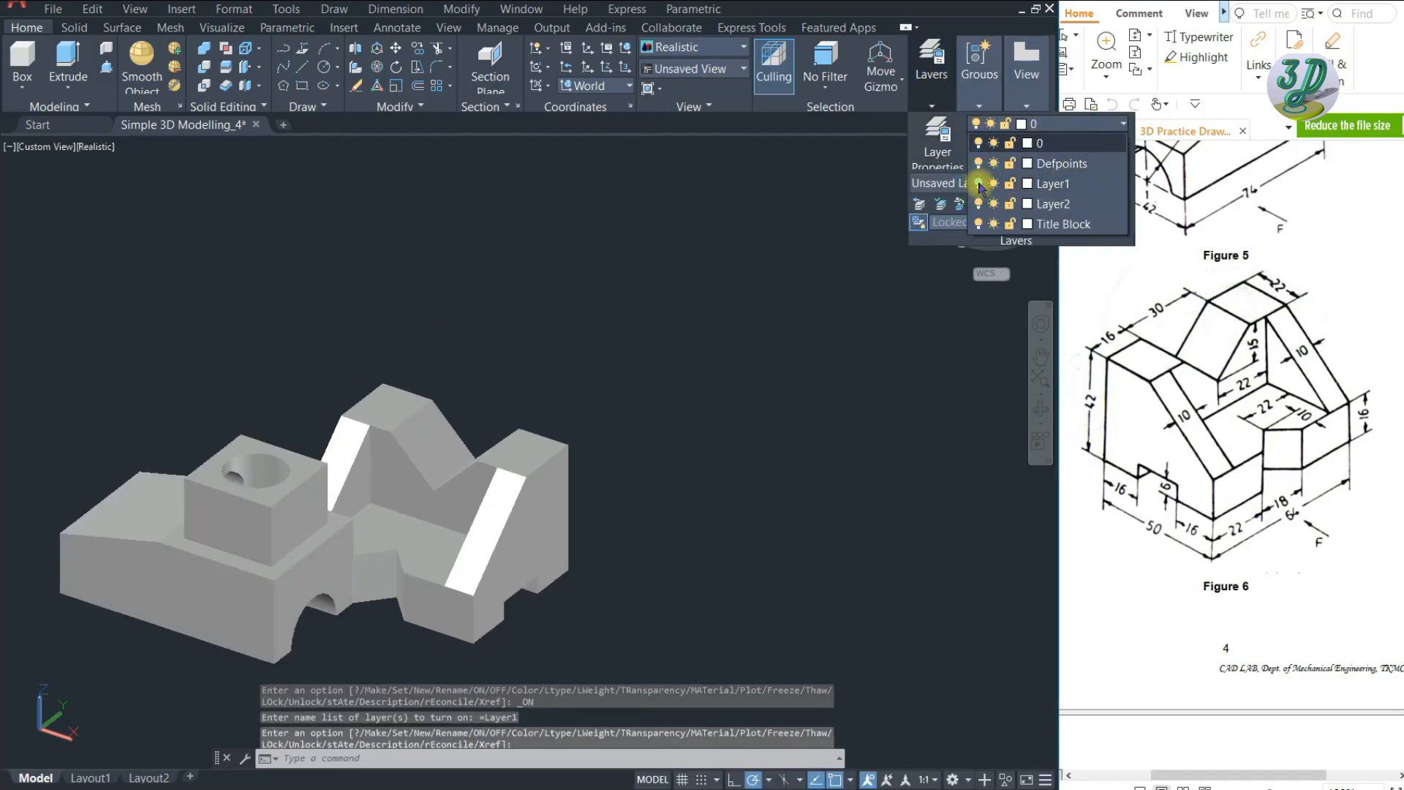
pyautogui.press('Escape')
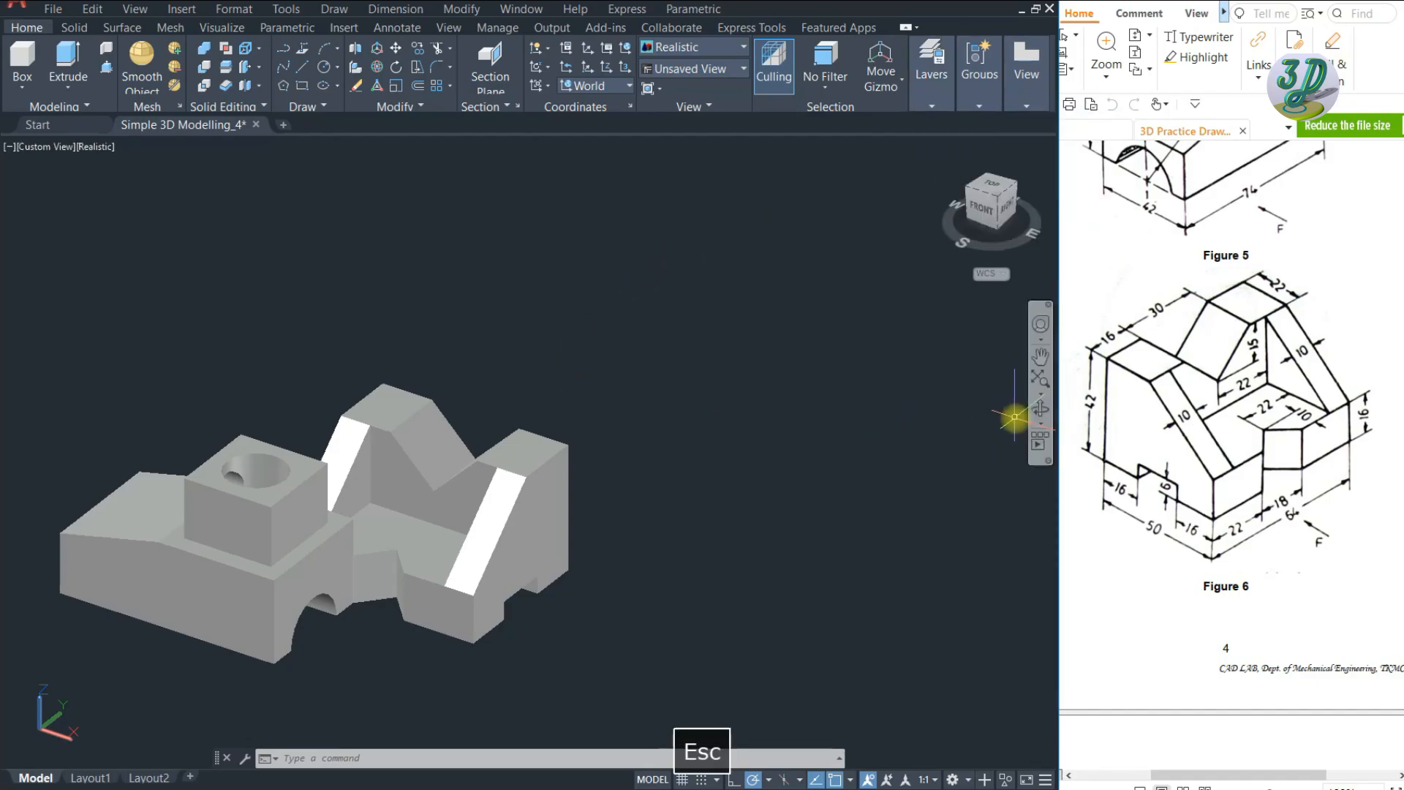
# - Move the Figure 6 body about 34 mm along the Y axis, away from the Figure 5 part
pyautogui.keyDown('shift'); pyautogui.moveTo(658, 492); pyautogui.dragTo(538, 455, button='middle'); pyautogui.keyUp('shift')
pyautogui.click(538, 455)
pyautogui.click(565, 502)
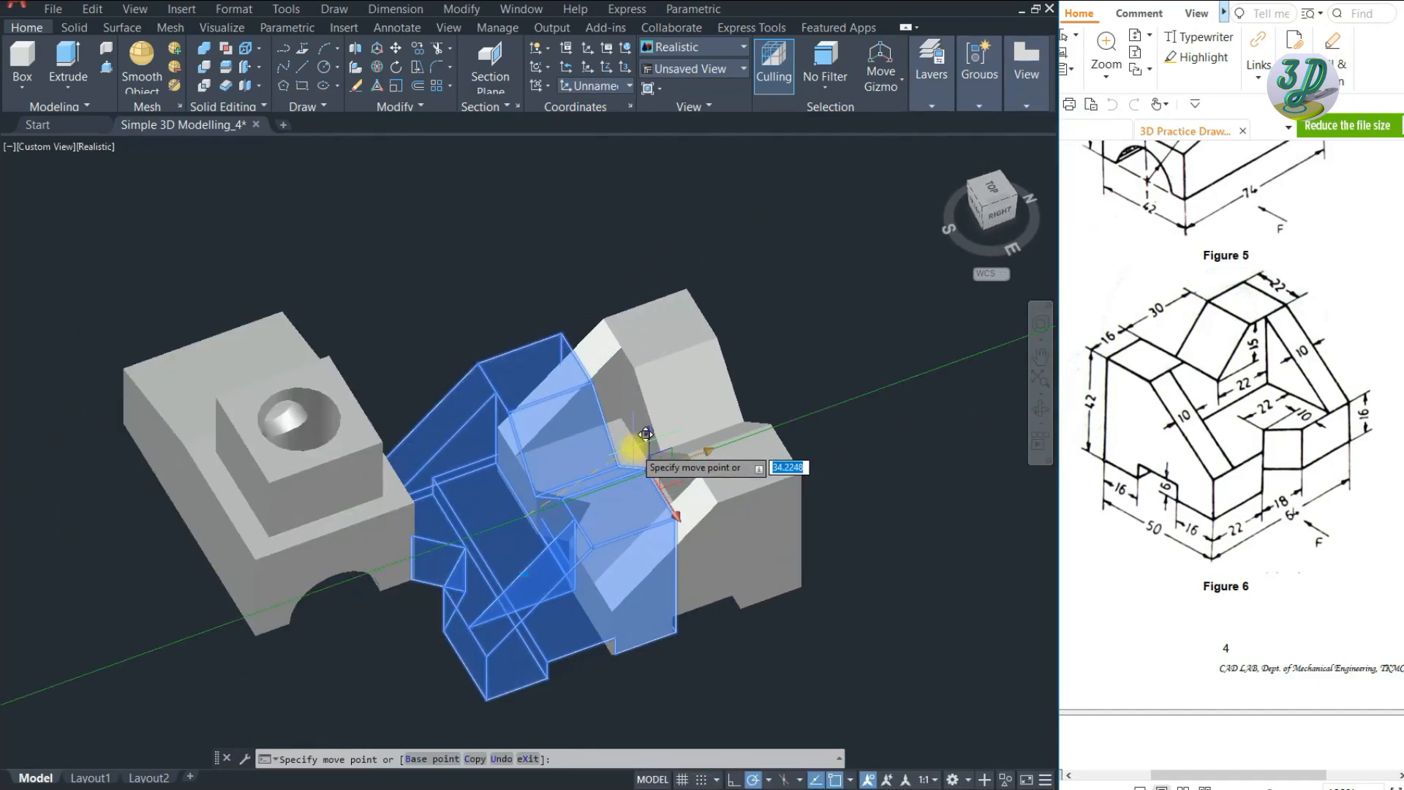
pyautogui.click(637, 448)
pyautogui.press('Escape')
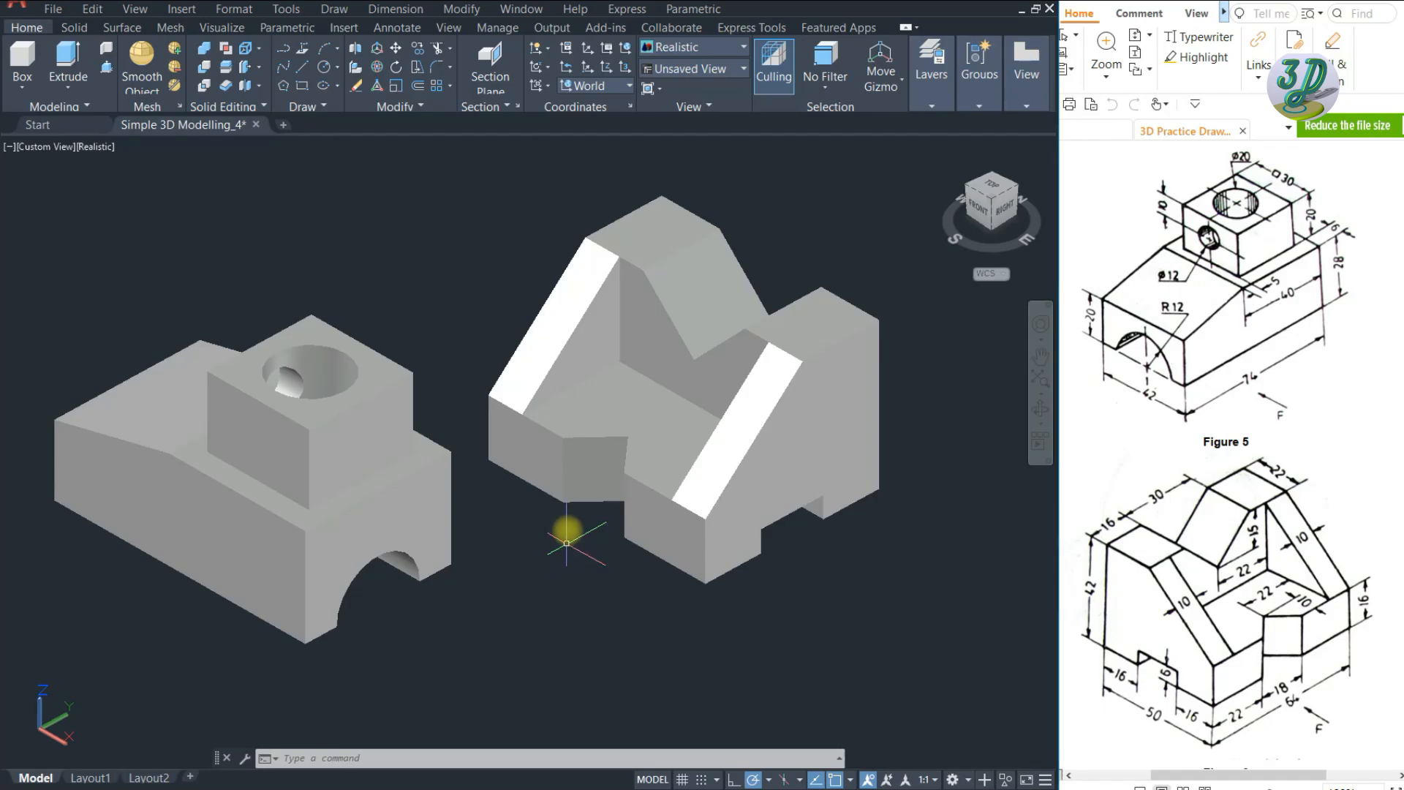